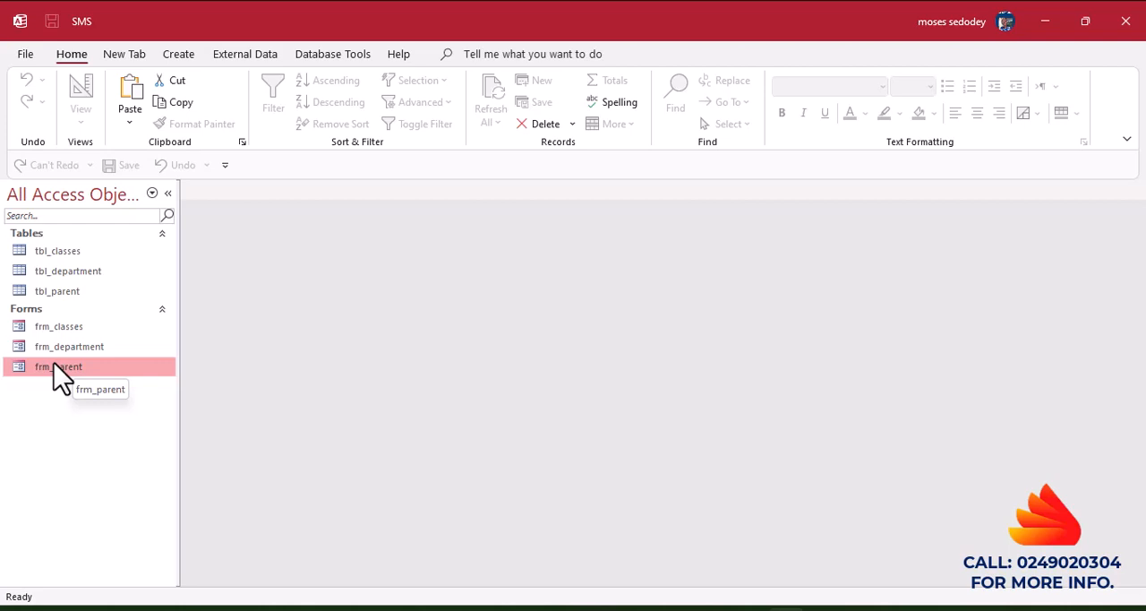
Open frm_parent in Design View and extend the Form Header's height to just past the 1 mark on the vertical ruler.
{"action": "double_click", "coordinate": [54, 365]}
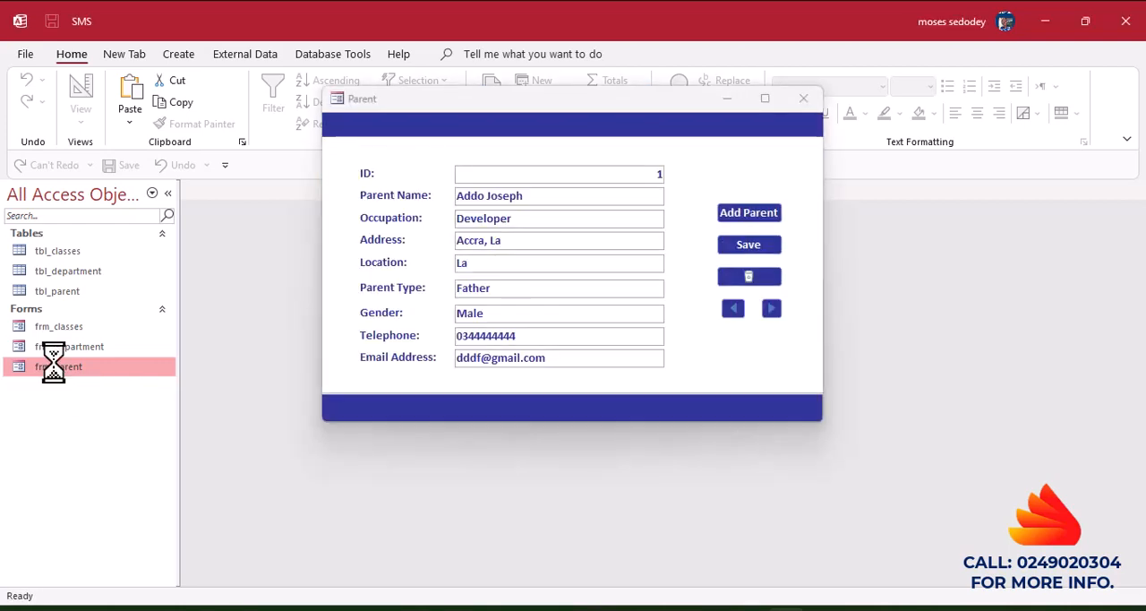
{"action": "left_click", "coordinate": [499, 135]}
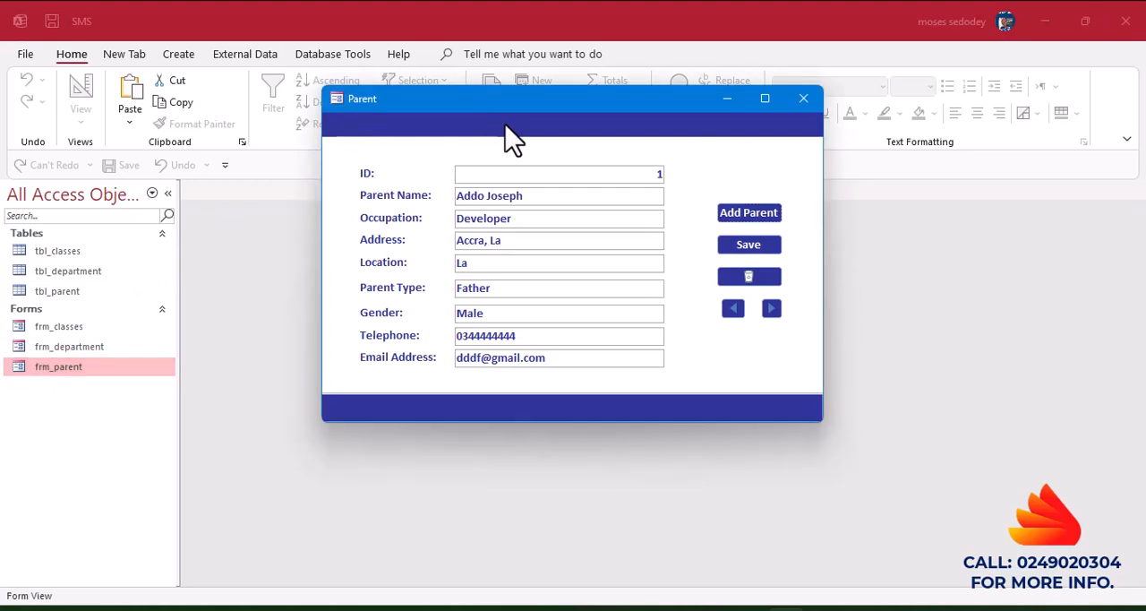
{"action": "right_click", "coordinate": [508, 128]}
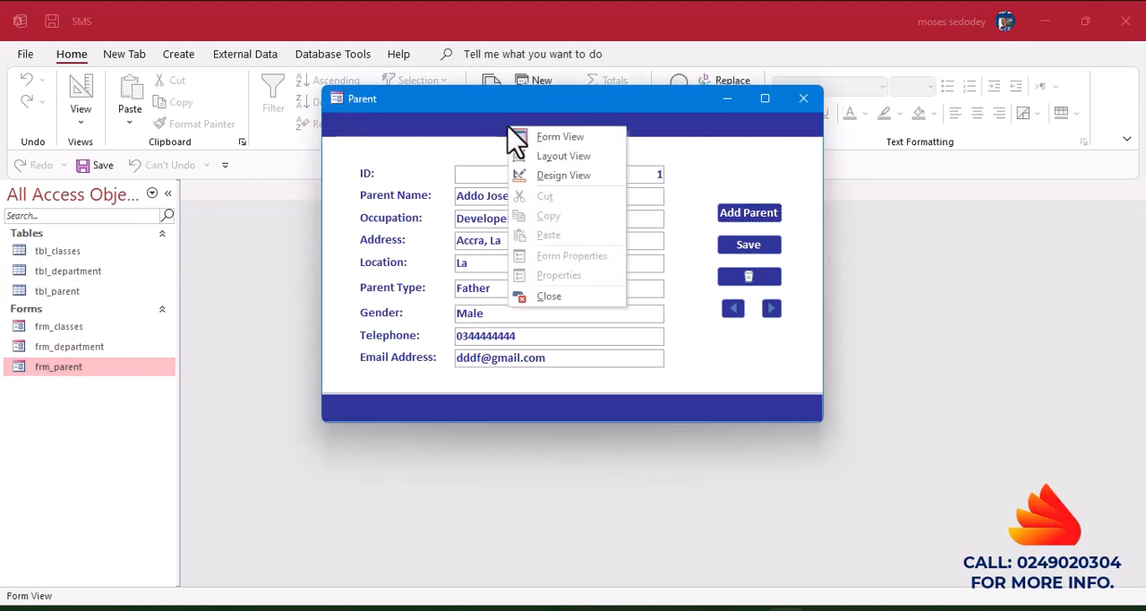
{"action": "left_click", "coordinate": [562, 176]}
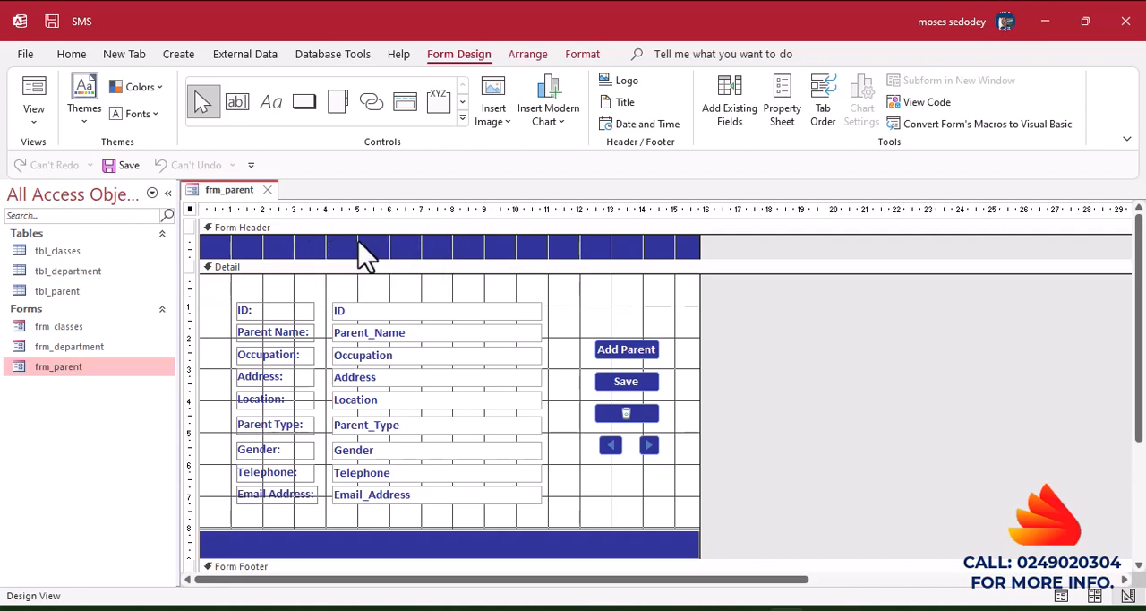
{"action": "left_click", "coordinate": [235, 266]}
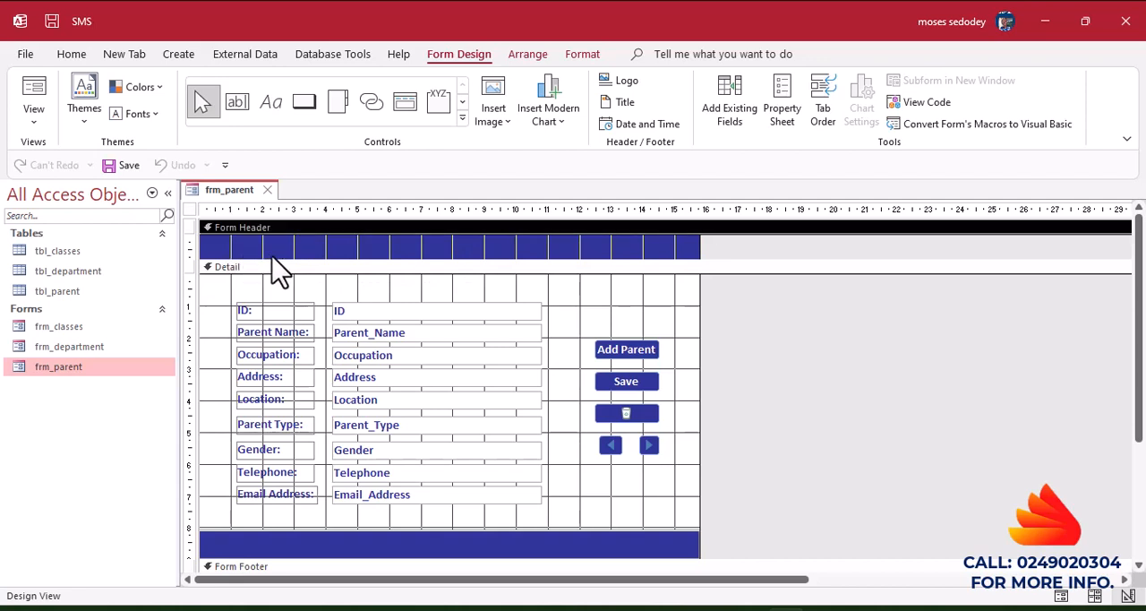
{"action": "left_click_drag", "start_coordinate": [277, 257], "coordinate": [277, 273]}
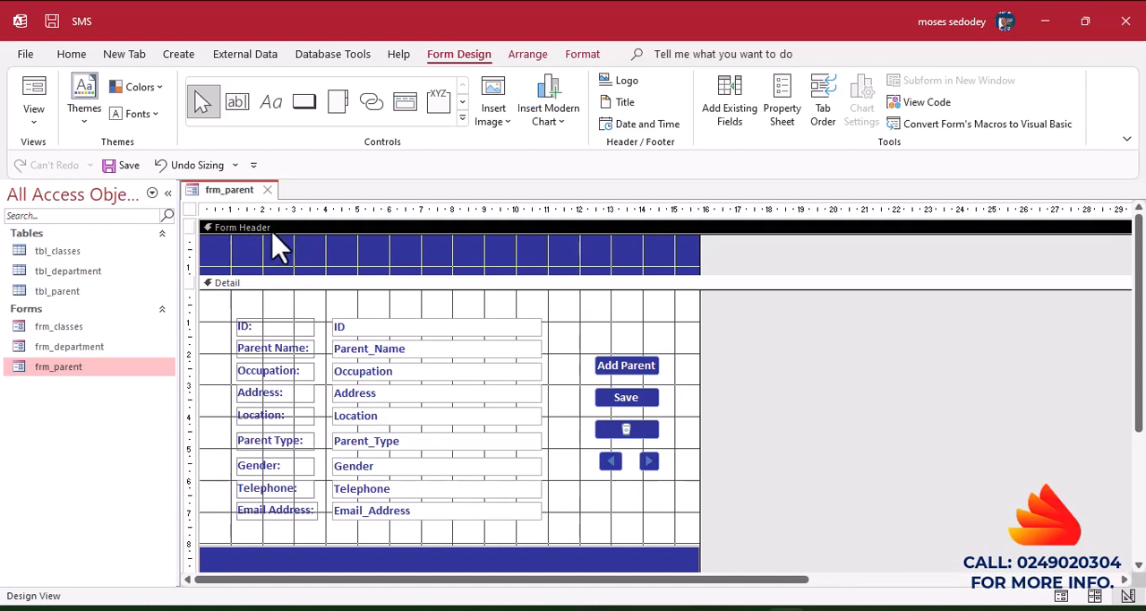
{"action": "left_click", "coordinate": [462, 117]}
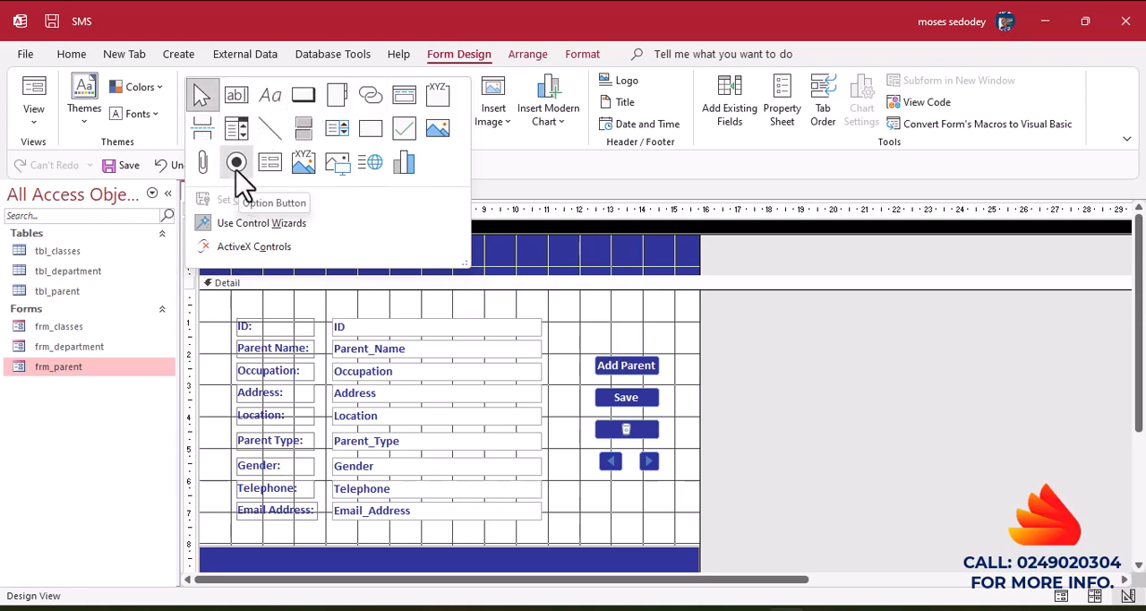
{"action": "left_click", "coordinate": [237, 134]}
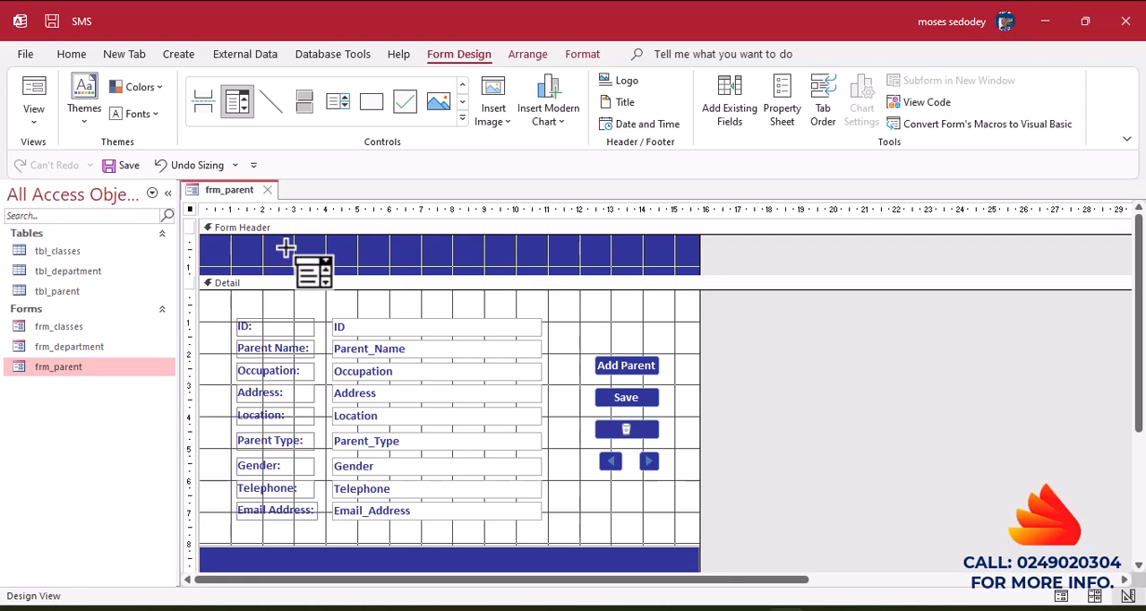
{"action": "mouse_move", "coordinate": [276, 248]}
{"action": "left_mouse_down"}
{"action": "mouse_move", "coordinate": [280, 263]}
{"action": "mouse_move", "coordinate": [513, 266]}
{"action": "left_mouse_up"}
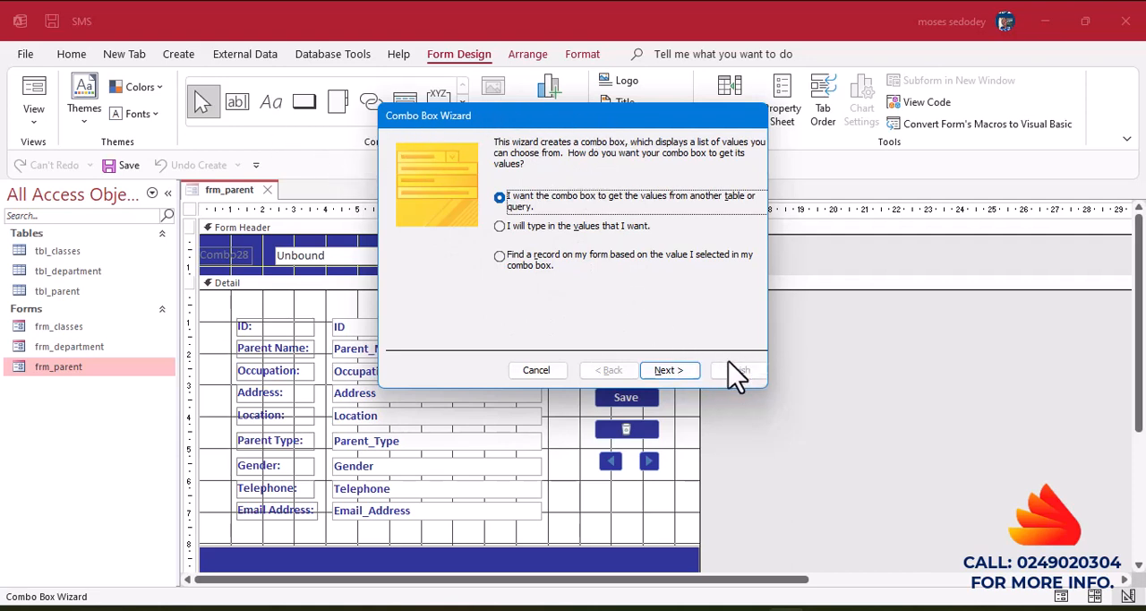
{"action": "left_click", "coordinate": [538, 373]}
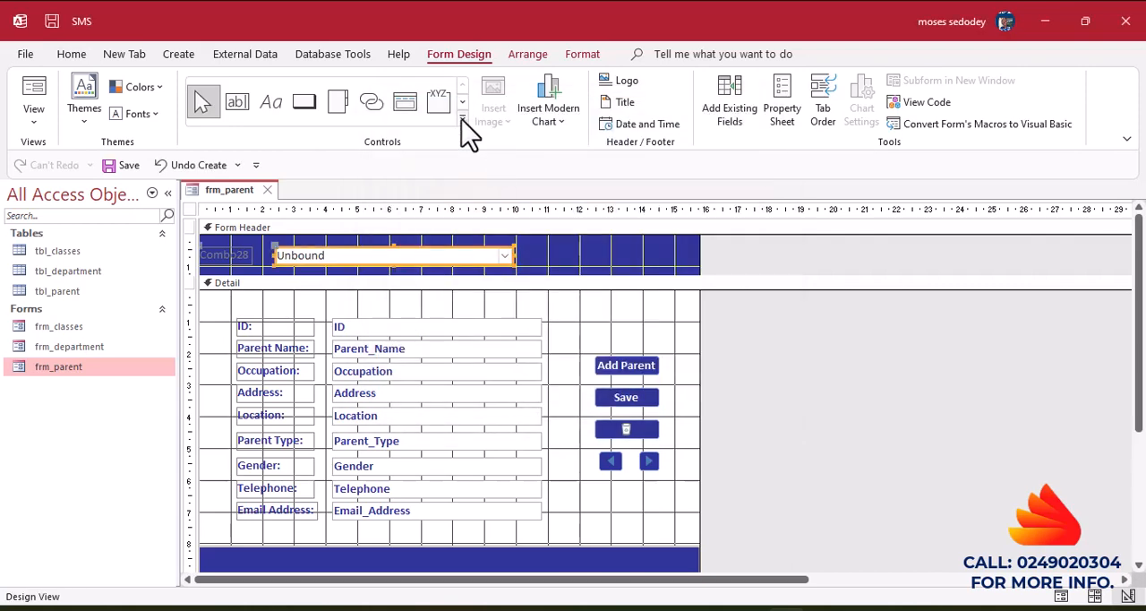
{"action": "left_click", "coordinate": [463, 118]}
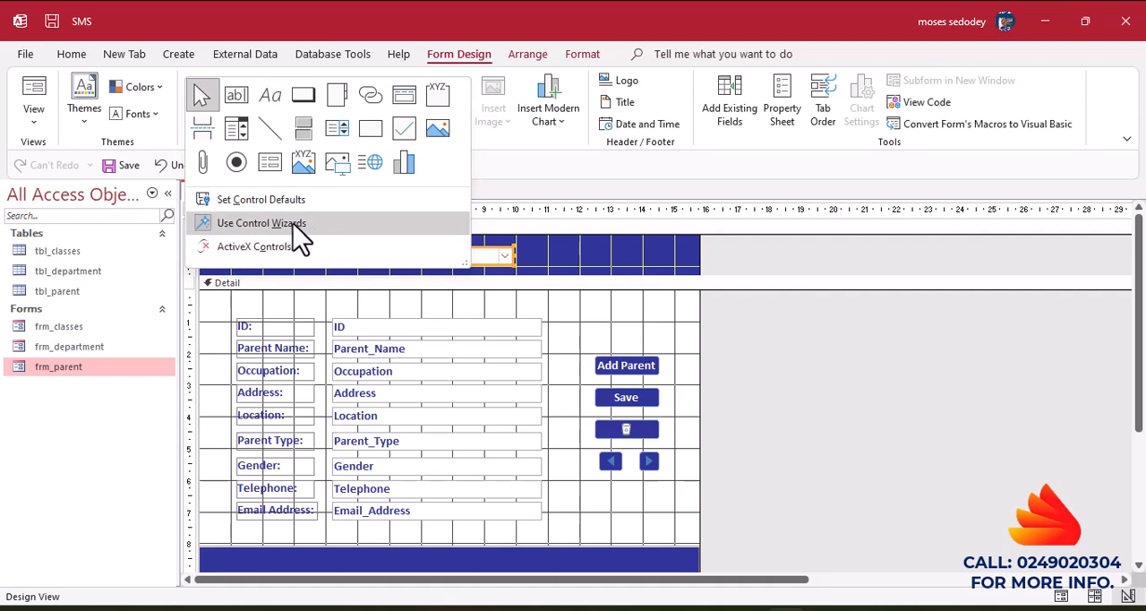
{"action": "left_click", "coordinate": [538, 268]}
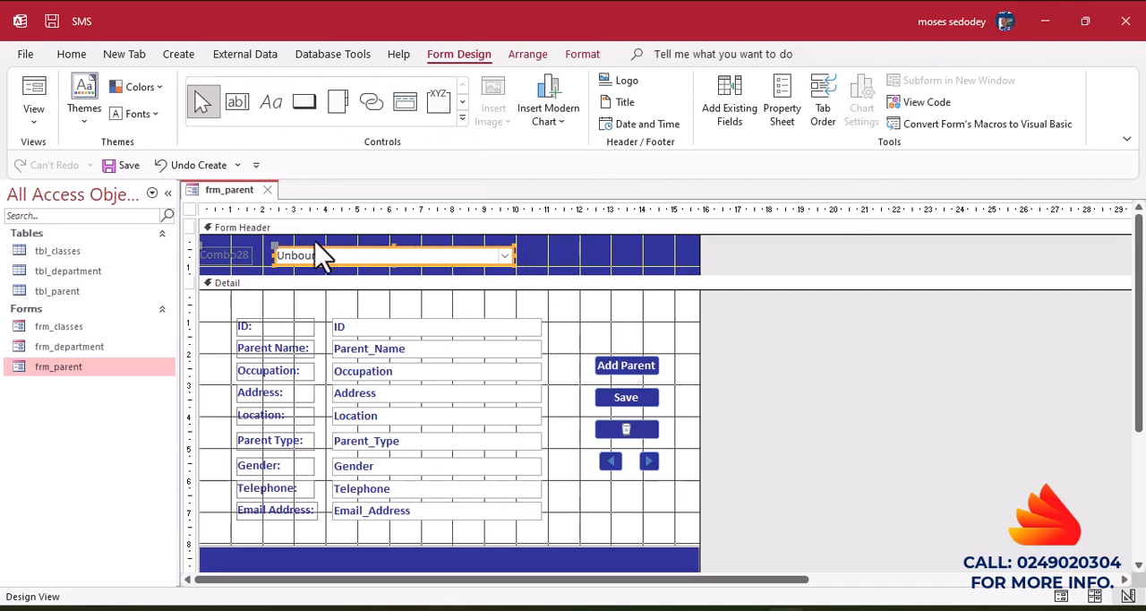
{"action": "left_click", "coordinate": [235, 254]}
{"action": "left_click_drag", "start_coordinate": [262, 288], "coordinate": [322, 289]}
{"action": "key", "text": "Delete"}
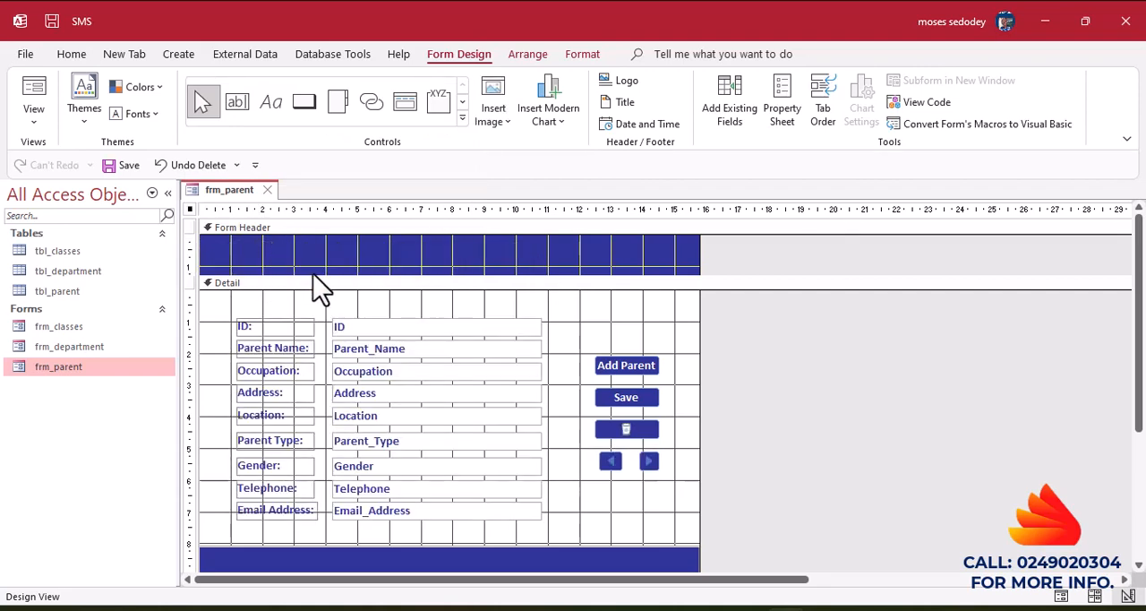
Draw a combo box in the Form Header and set it to find a record on the form based on the selected value.
{"action": "left_click", "coordinate": [462, 119]}
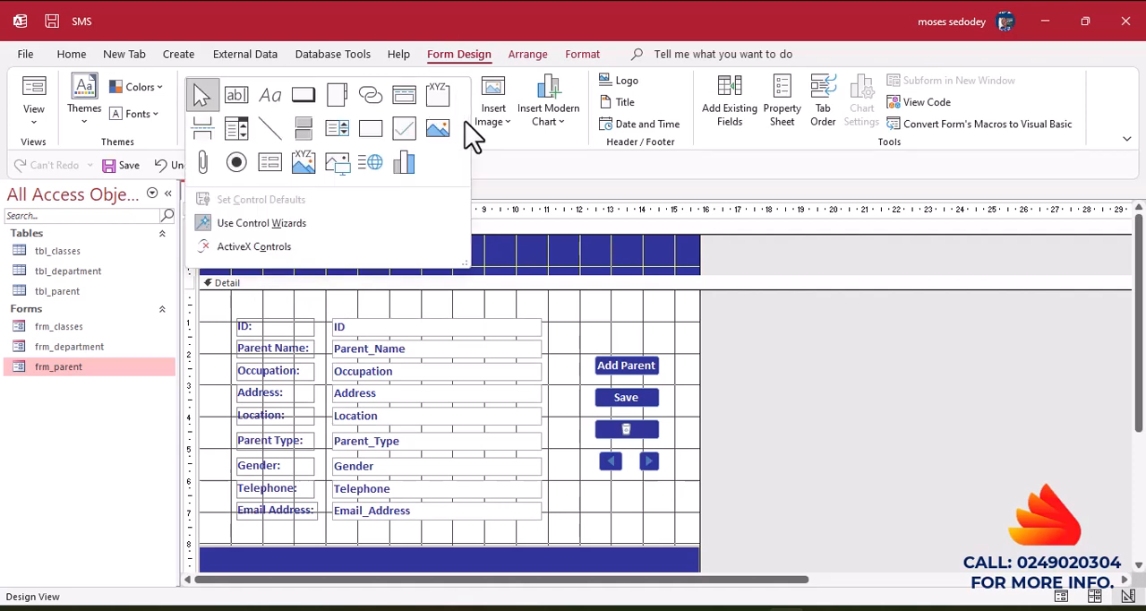
{"action": "left_click", "coordinate": [237, 128]}
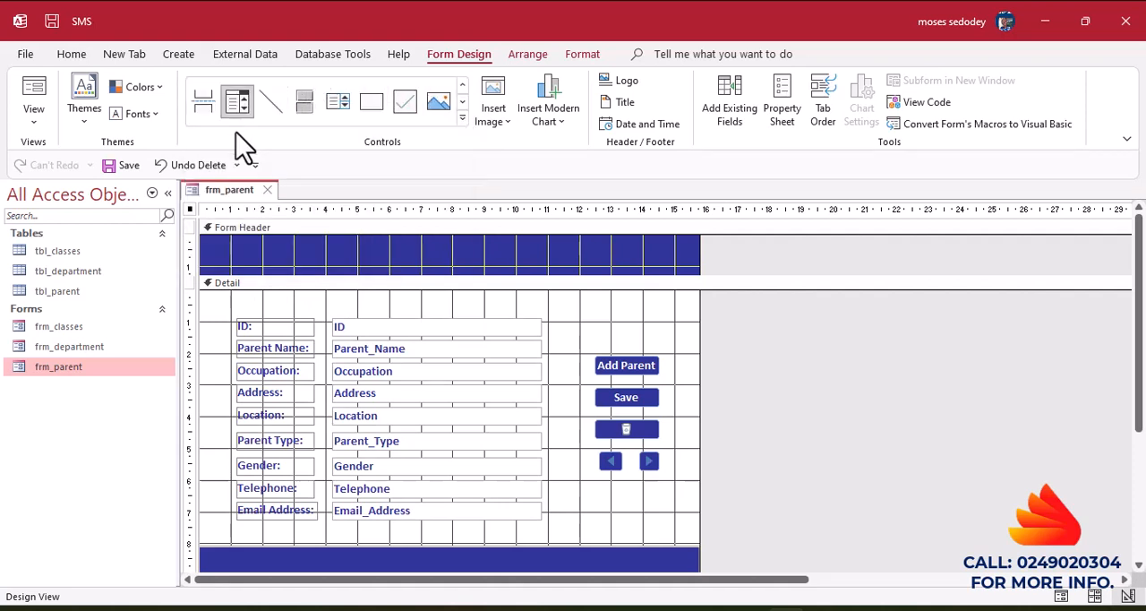
{"action": "left_click_drag", "start_coordinate": [303, 247], "coordinate": [511, 266]}
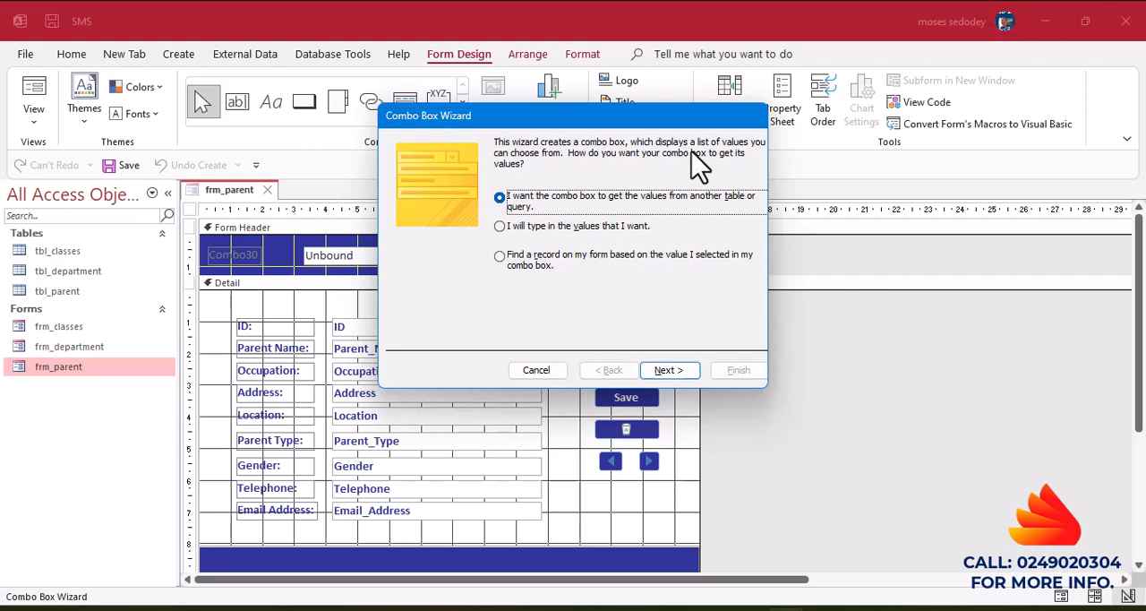
{"action": "left_click", "coordinate": [500, 257]}
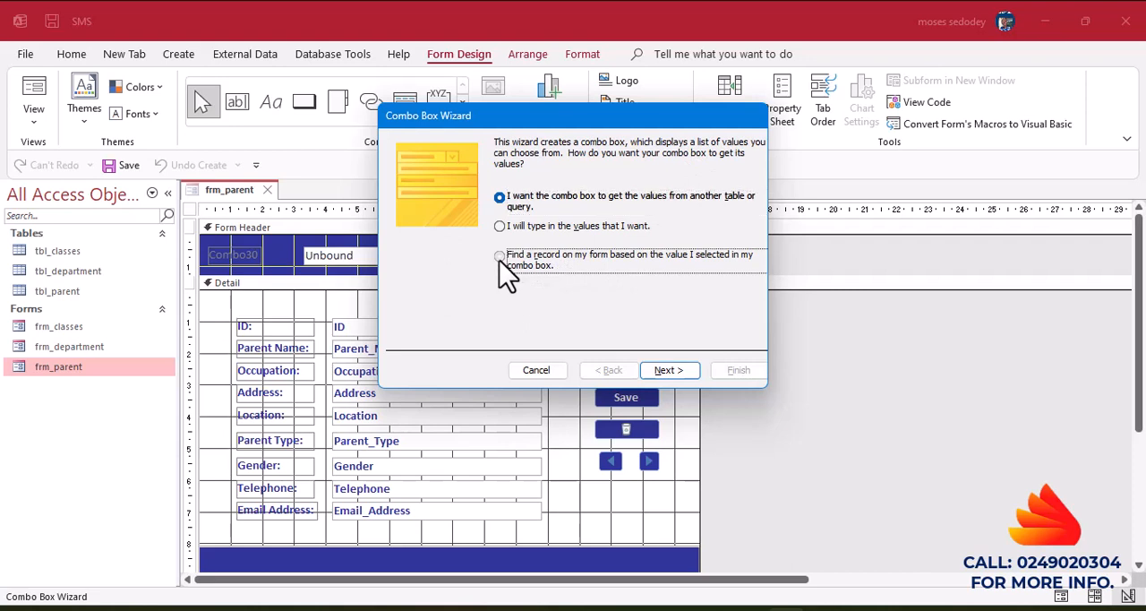
{"action": "left_click", "coordinate": [668, 373]}
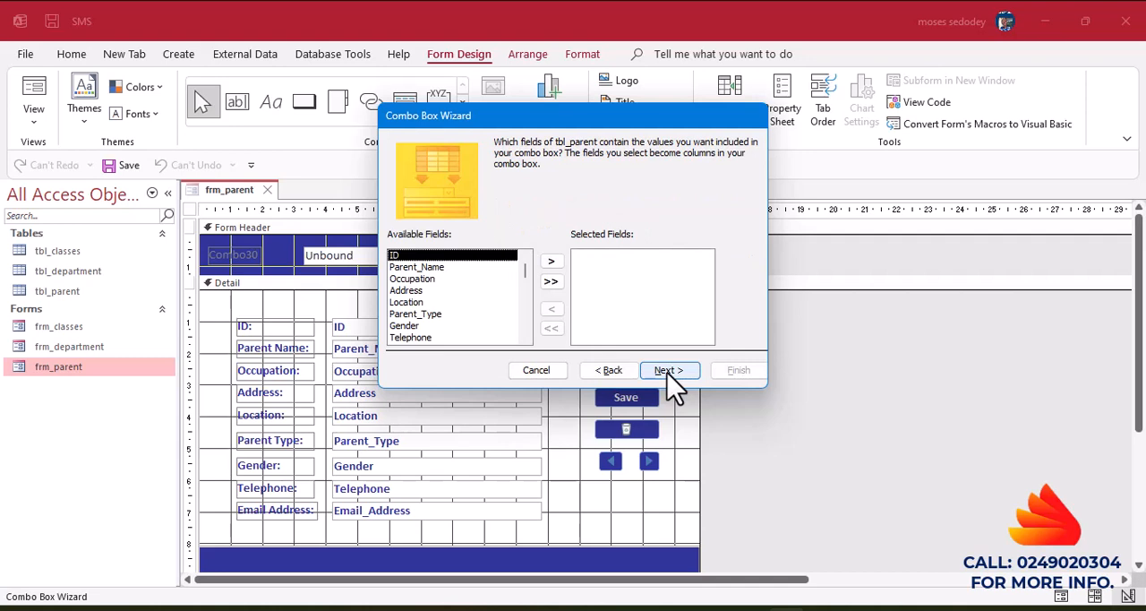
Use Parent_Name as the combo box's field and keep its key column hidden.
{"action": "left_click", "coordinate": [407, 268]}
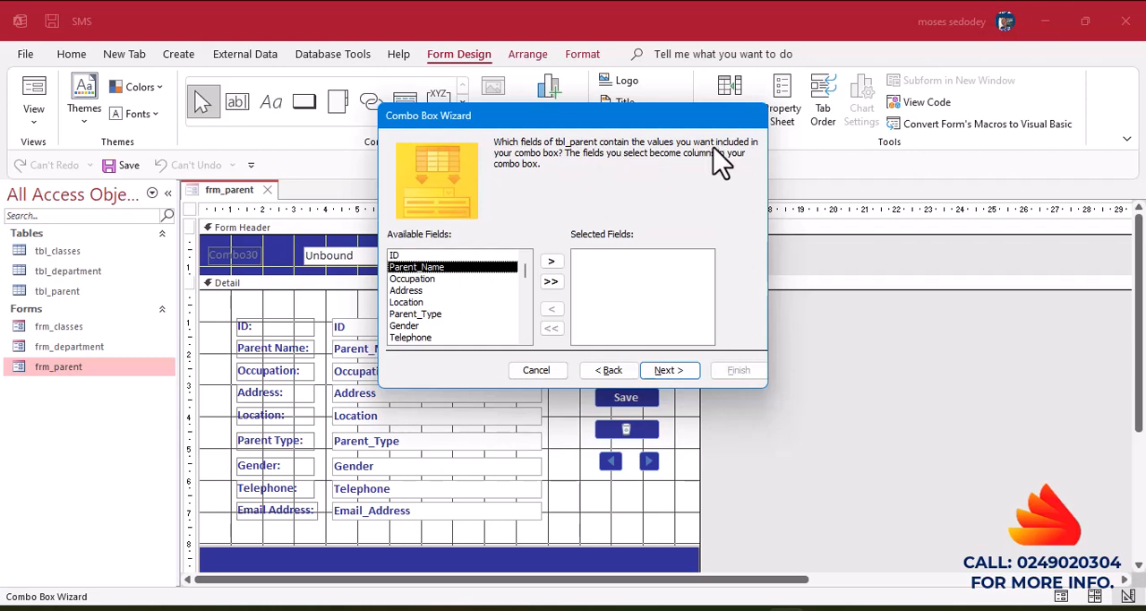
{"action": "left_click", "coordinate": [552, 262]}
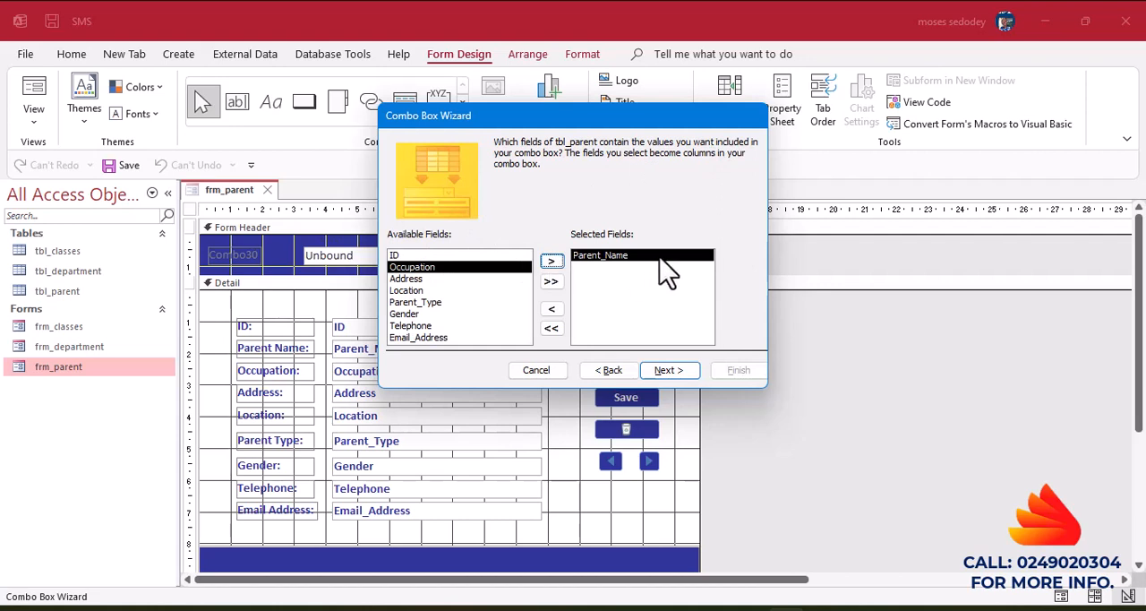
{"action": "left_click", "coordinate": [667, 371]}
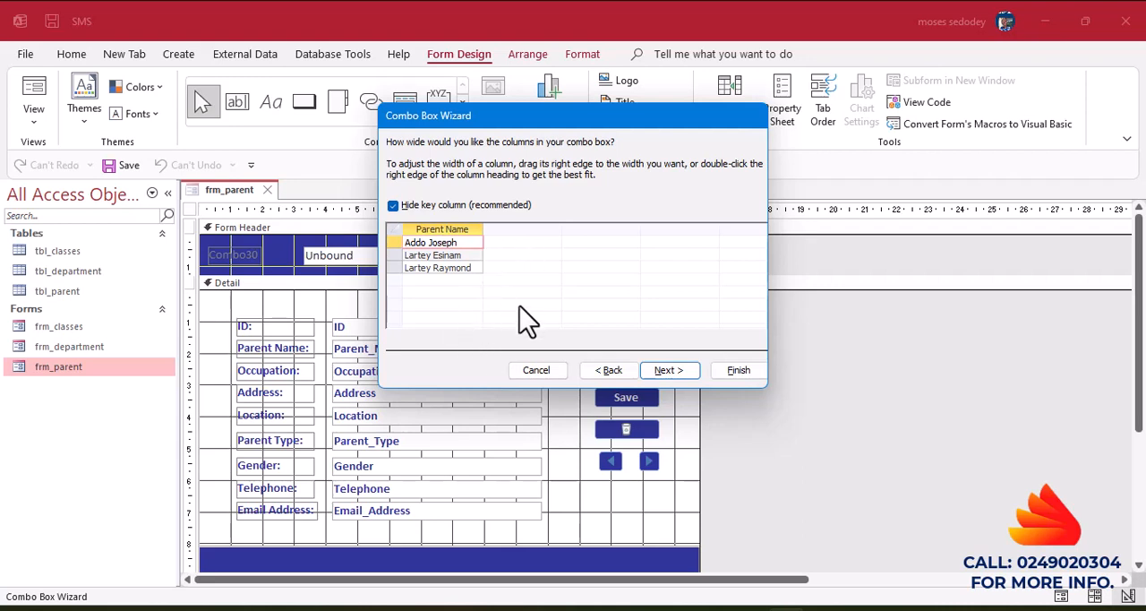
{"action": "left_click", "coordinate": [669, 371]}
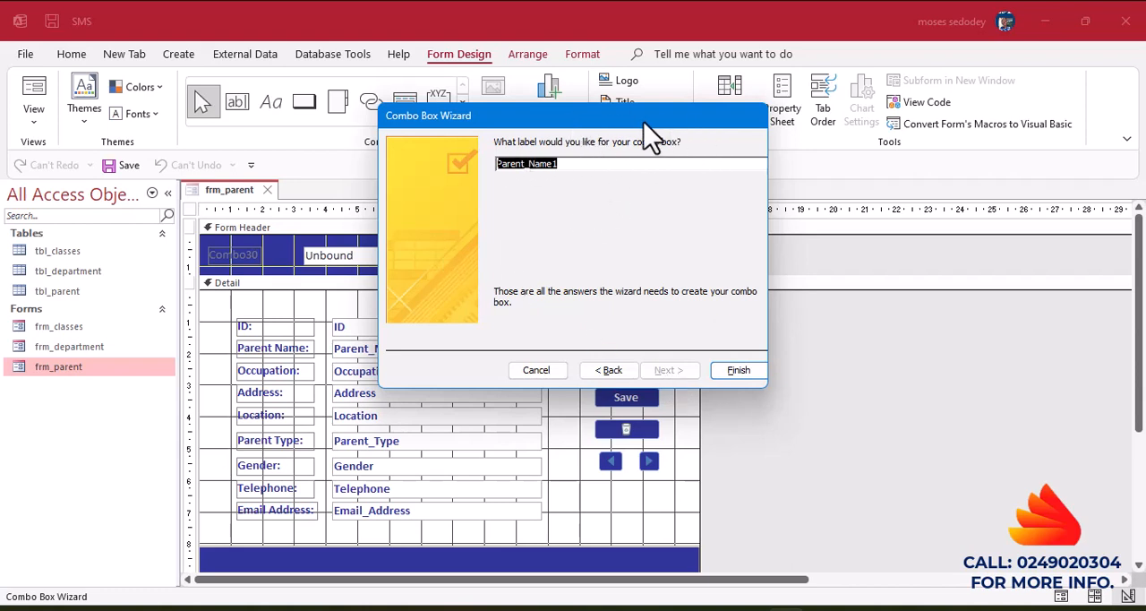
Finish the combo box with the label Search and shift both about two ruler units to the right in the Form Header.
{"action": "left_click", "coordinate": [566, 164]}
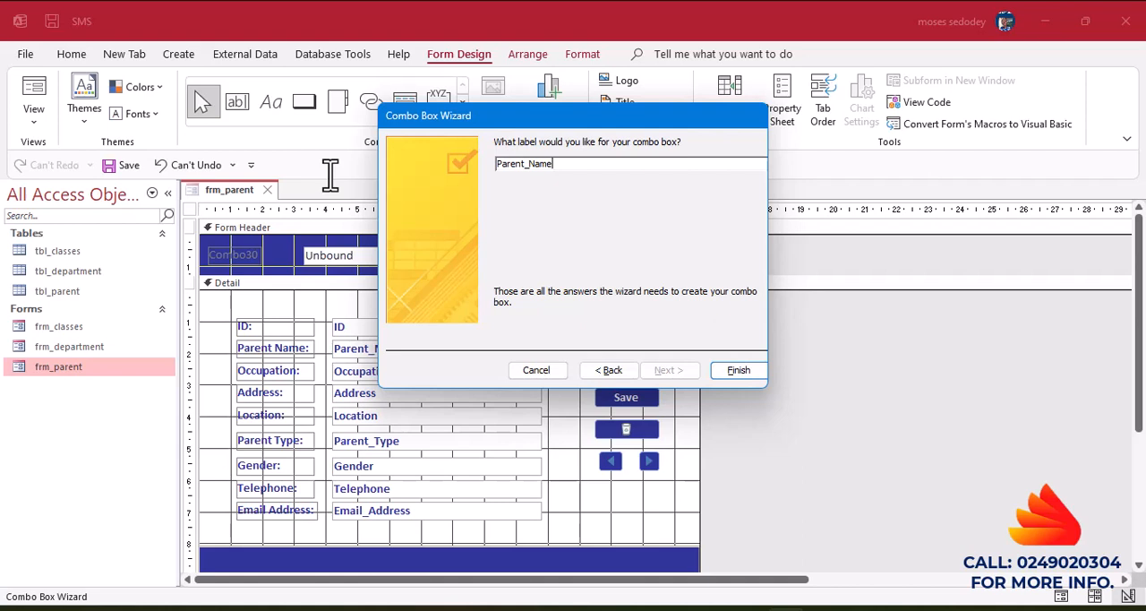
{"action": "left_click_drag", "start_coordinate": [560, 165], "coordinate": [409, 139]}
{"action": "left_click", "coordinate": [739, 372]}
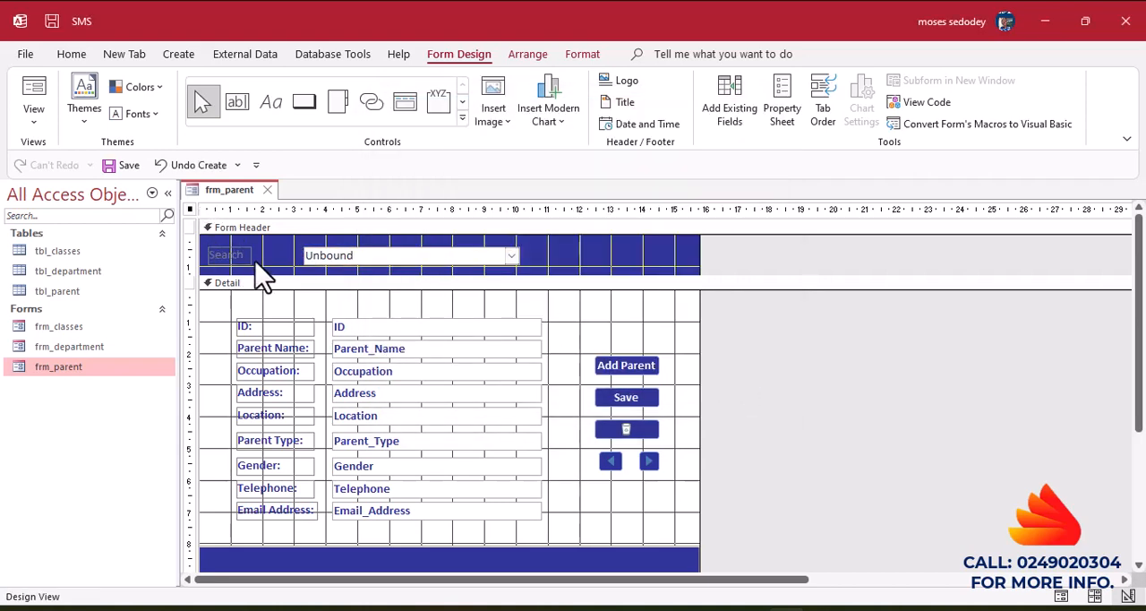
{"action": "left_click_drag", "start_coordinate": [367, 268], "coordinate": [430, 259]}
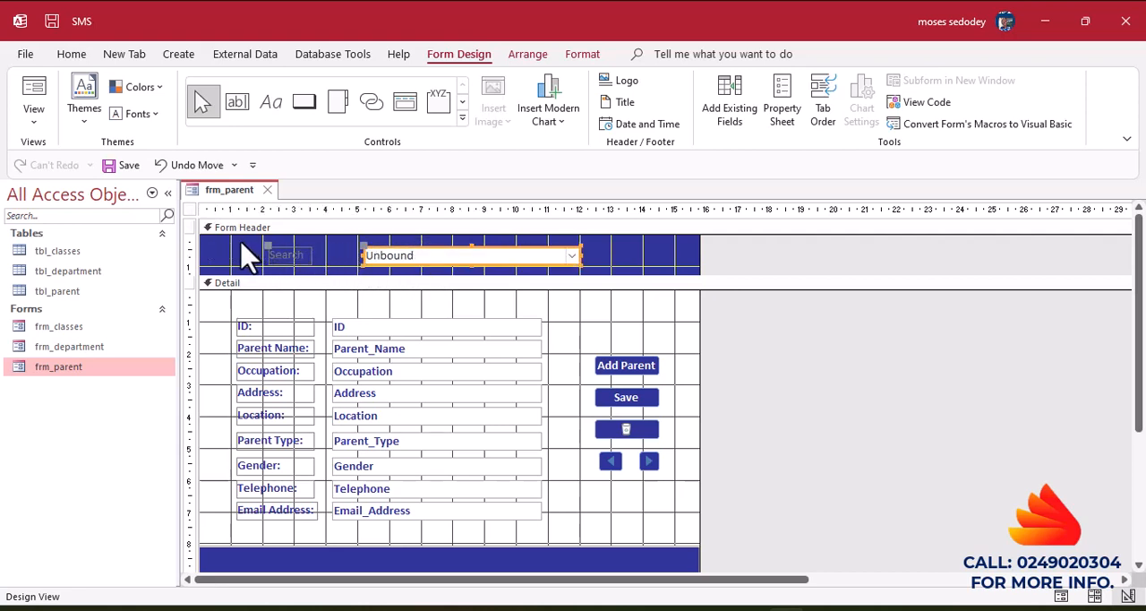
Format the Search label in the Form Header as bold with white text.
{"action": "left_click_drag", "start_coordinate": [241, 241], "coordinate": [300, 259]}
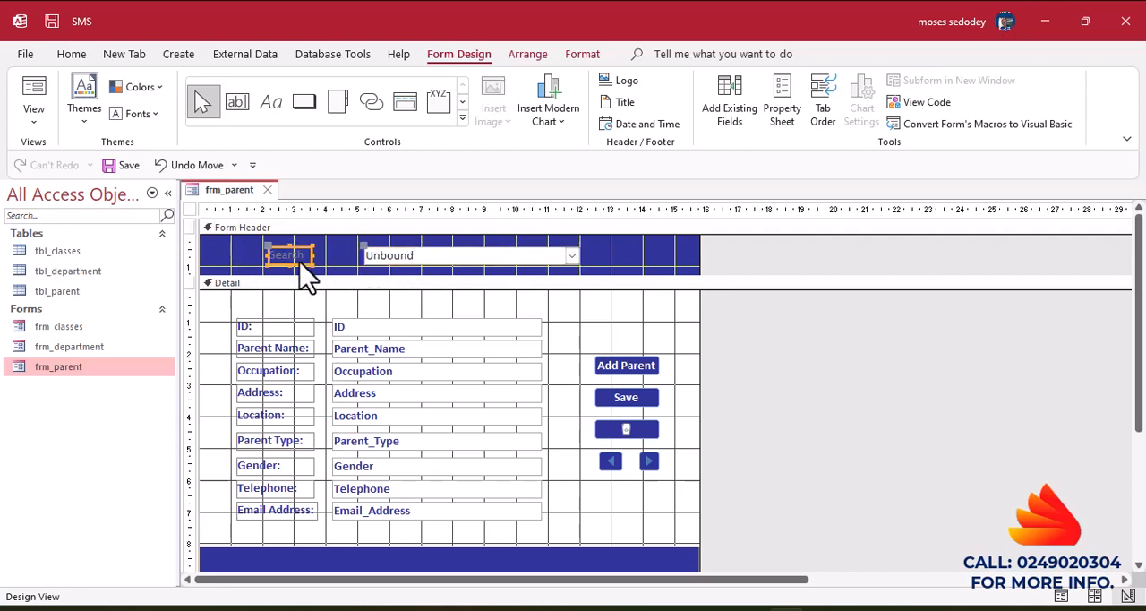
{"action": "left_click", "coordinate": [71, 55]}
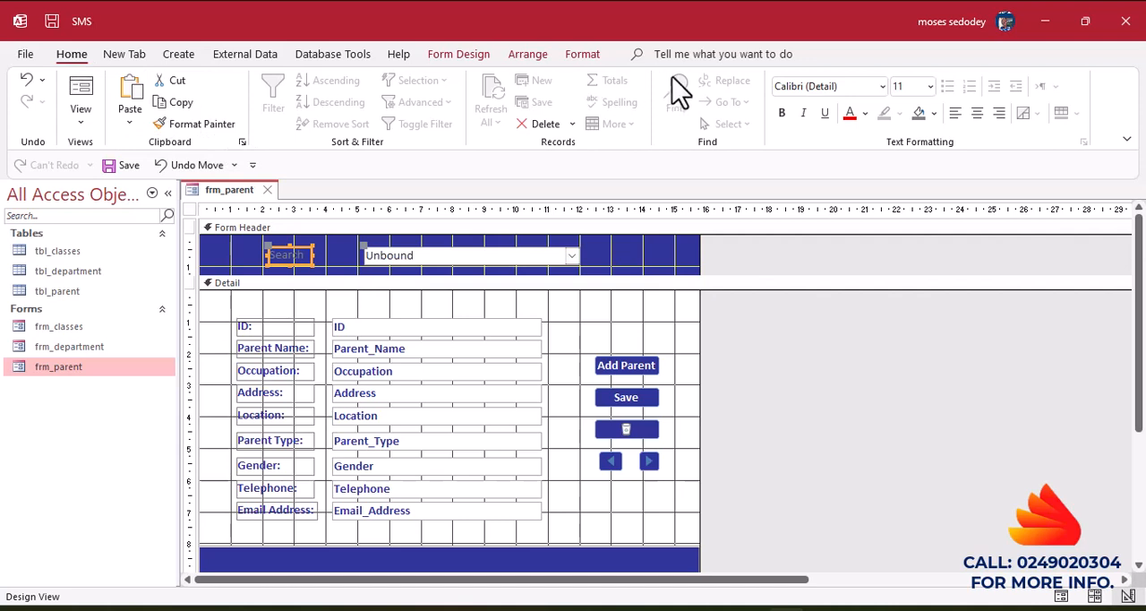
{"action": "left_click", "coordinate": [581, 56]}
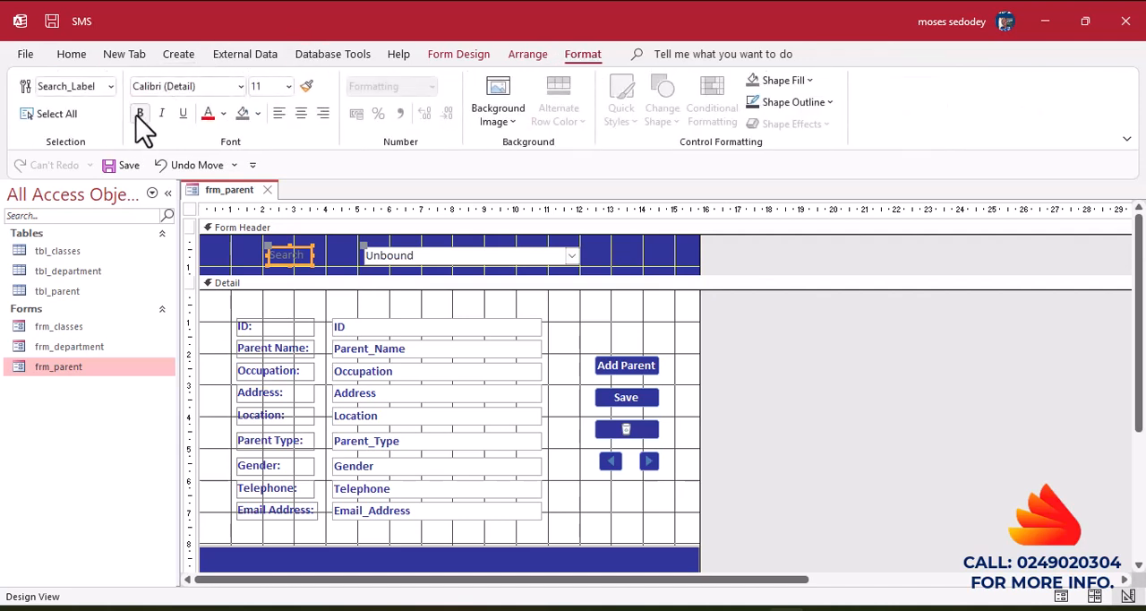
{"action": "left_click", "coordinate": [139, 114]}
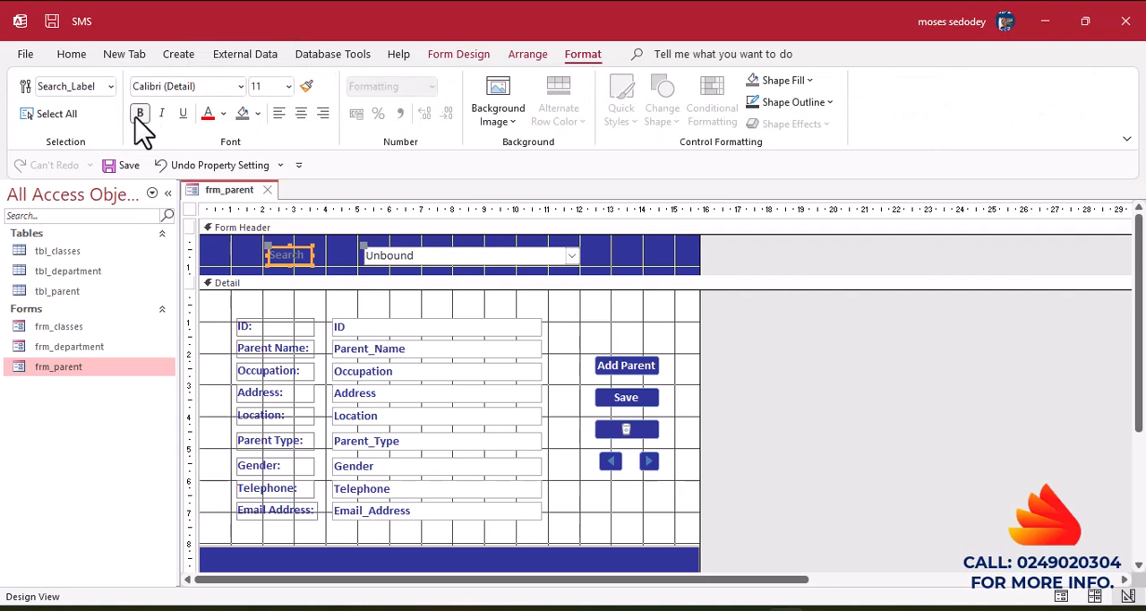
{"action": "left_click", "coordinate": [258, 113]}
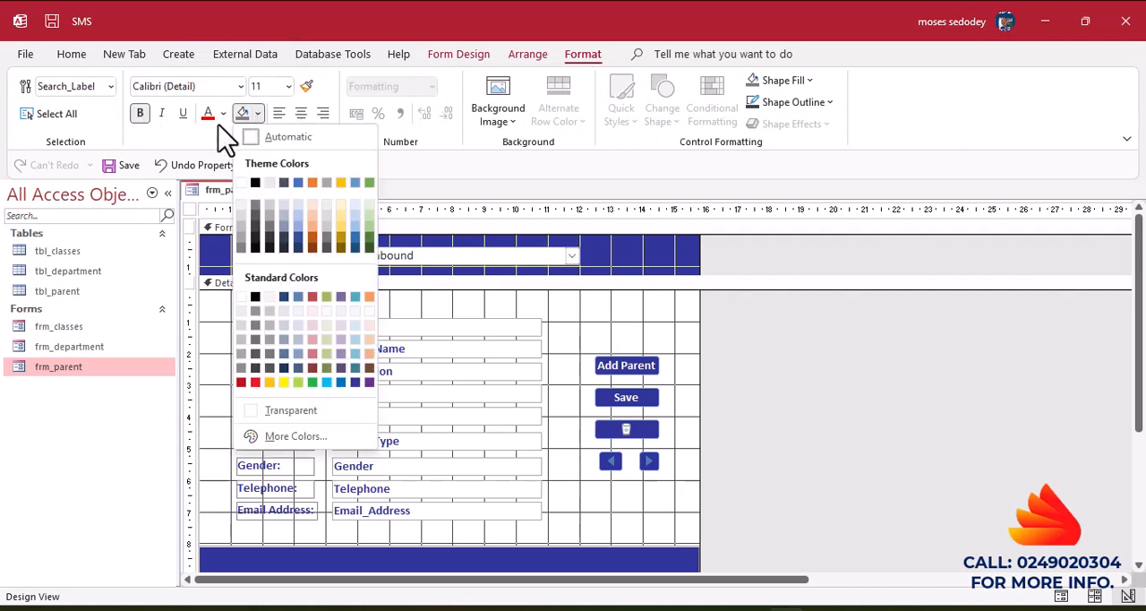
{"action": "left_click", "coordinate": [220, 124]}
{"action": "left_click", "coordinate": [224, 115]}
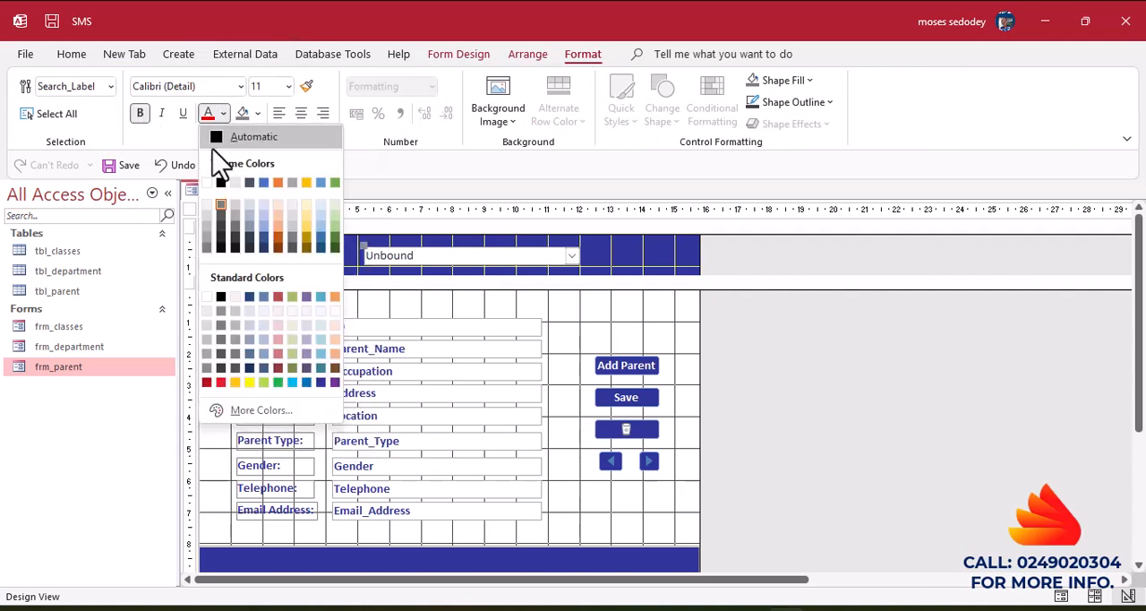
{"action": "left_click", "coordinate": [207, 183]}
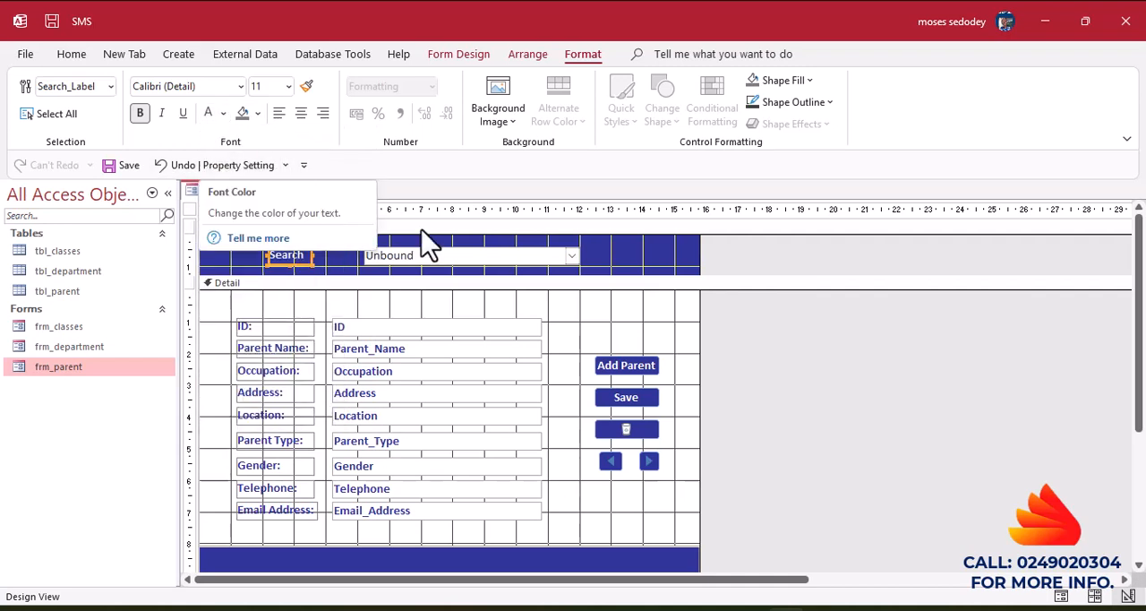
{"action": "left_click", "coordinate": [475, 256]}
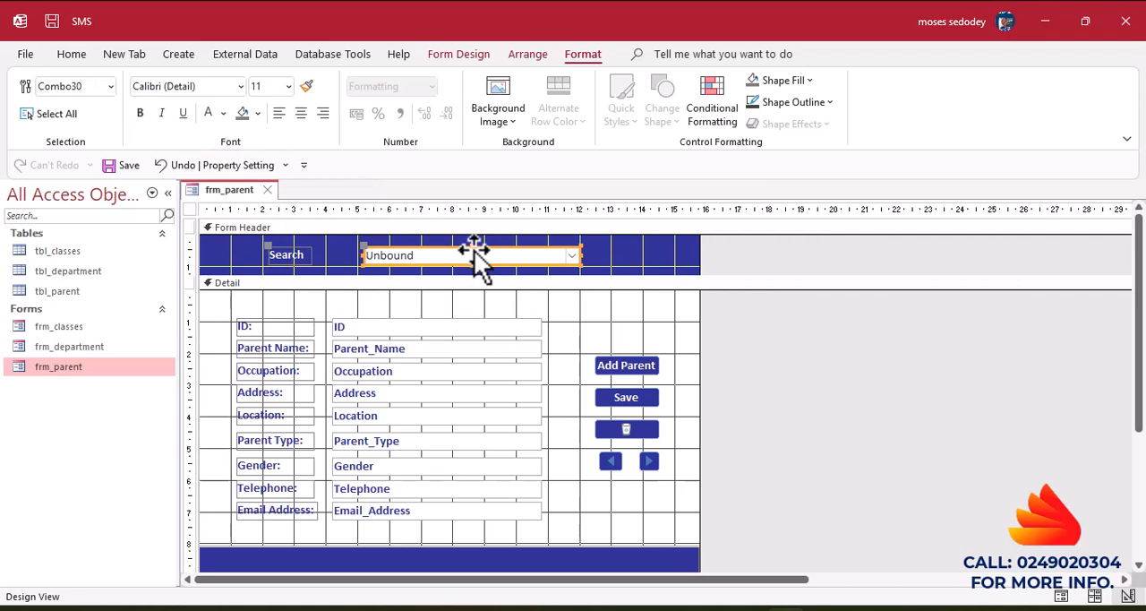
{"action": "left_click", "coordinate": [606, 265]}
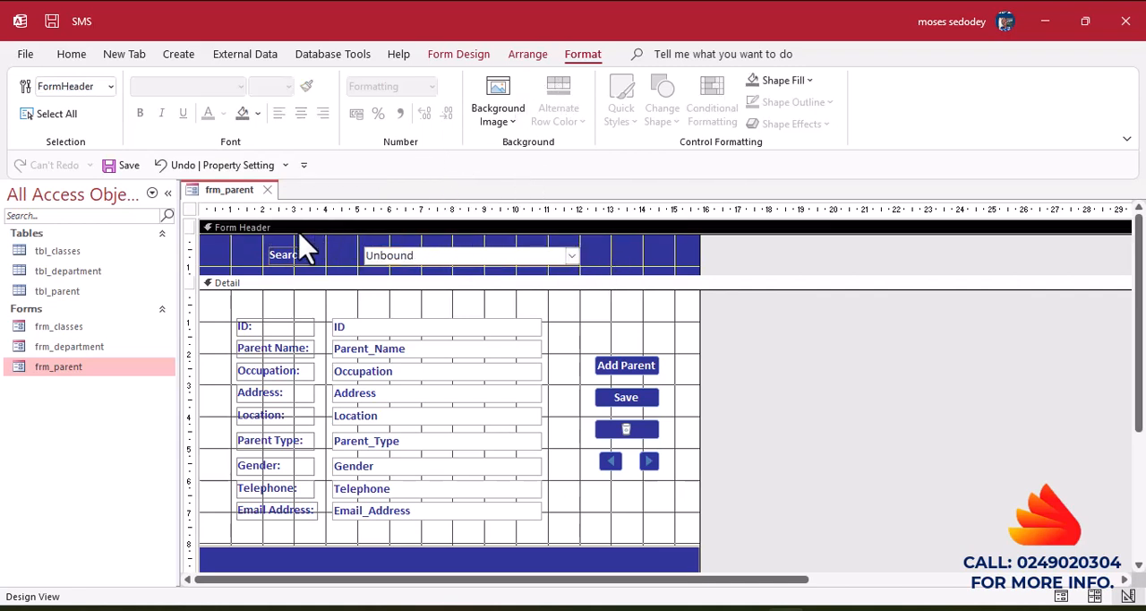
{"action": "left_click", "coordinate": [270, 239]}
{"action": "left_click", "coordinate": [272, 259]}
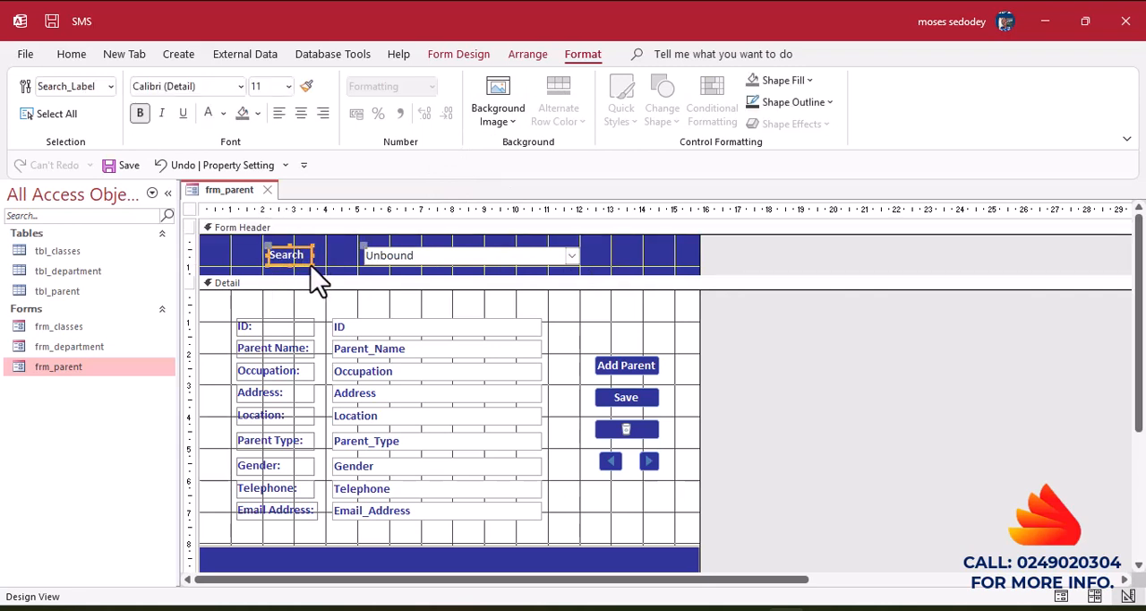
{"action": "left_click_drag", "start_coordinate": [377, 244], "coordinate": [439, 280]}
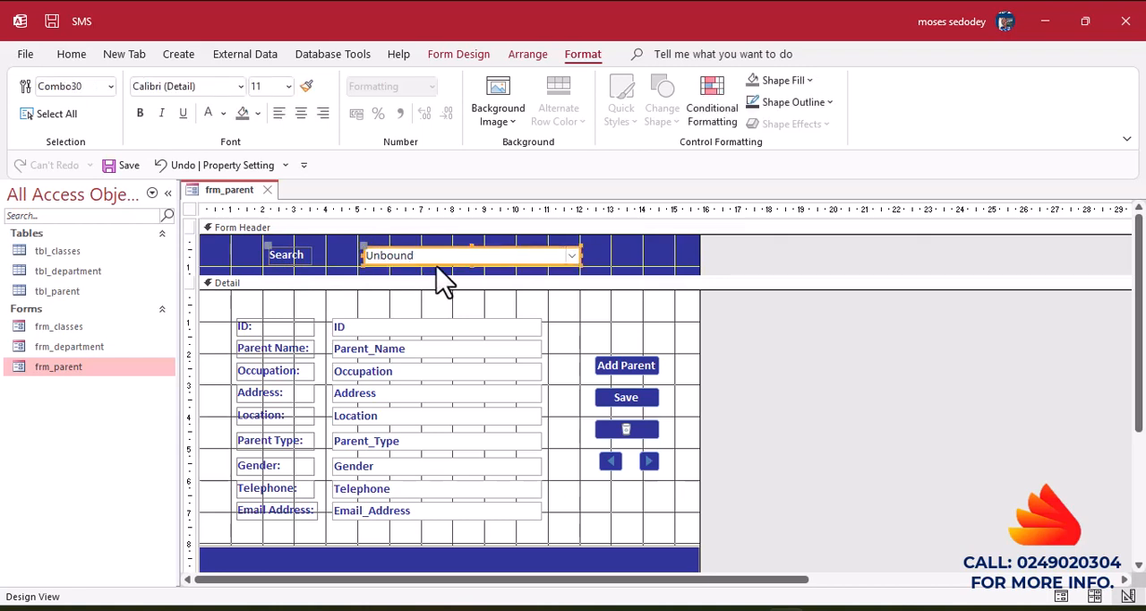
Apply the Etched special effect to the search combo box in the Form Header.
{"action": "right_click", "coordinate": [490, 258]}
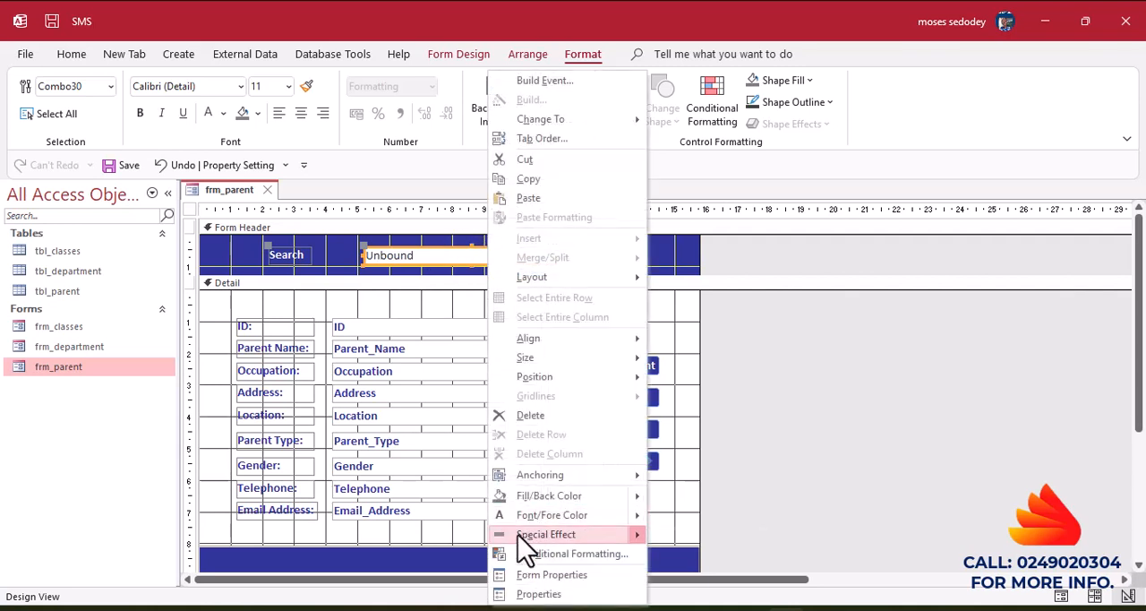
{"action": "mouse_move", "coordinate": [524, 538]}
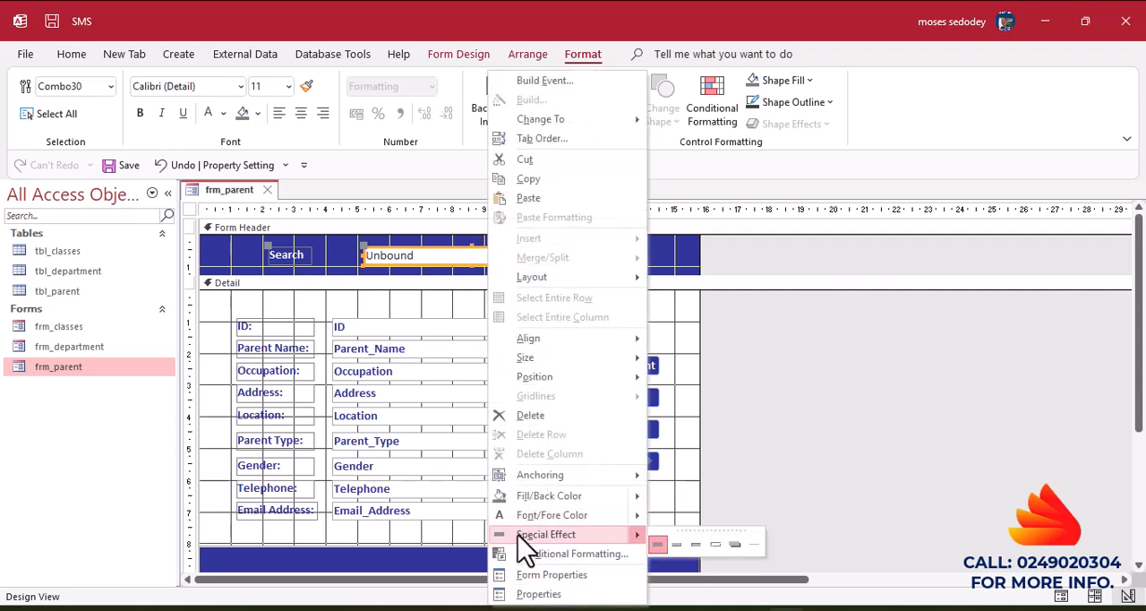
{"action": "left_click", "coordinate": [715, 544]}
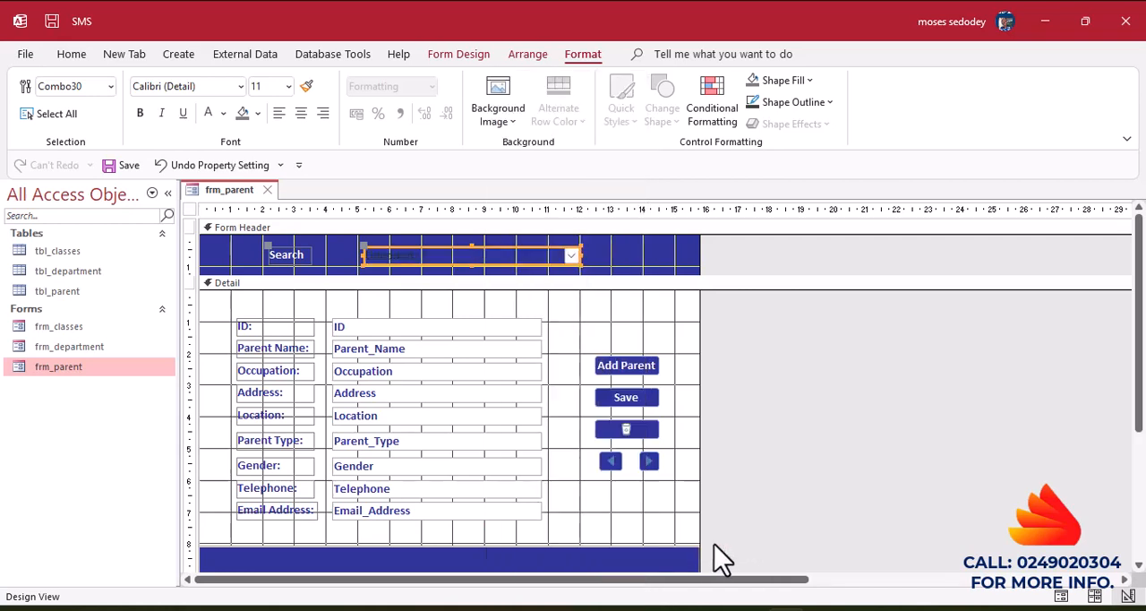
{"action": "left_click", "coordinate": [626, 268]}
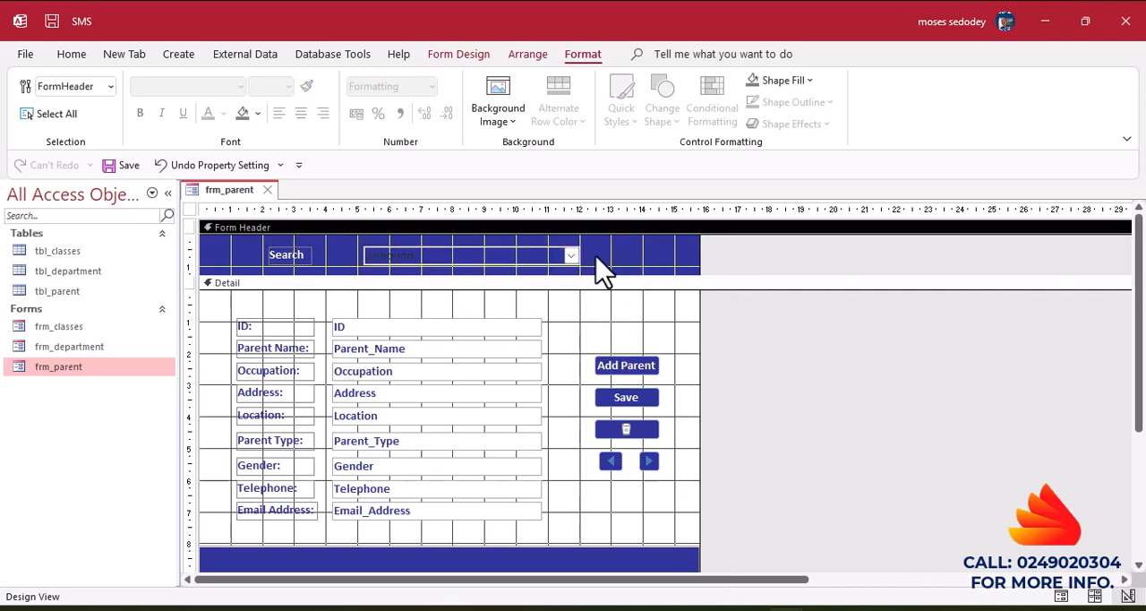
Open the form in Form View and use the Search combo box to look up each of the three parents in turn.
{"action": "right_click", "coordinate": [334, 259]}
{"action": "left_click", "coordinate": [332, 260]}
{"action": "left_click", "coordinate": [70, 54]}
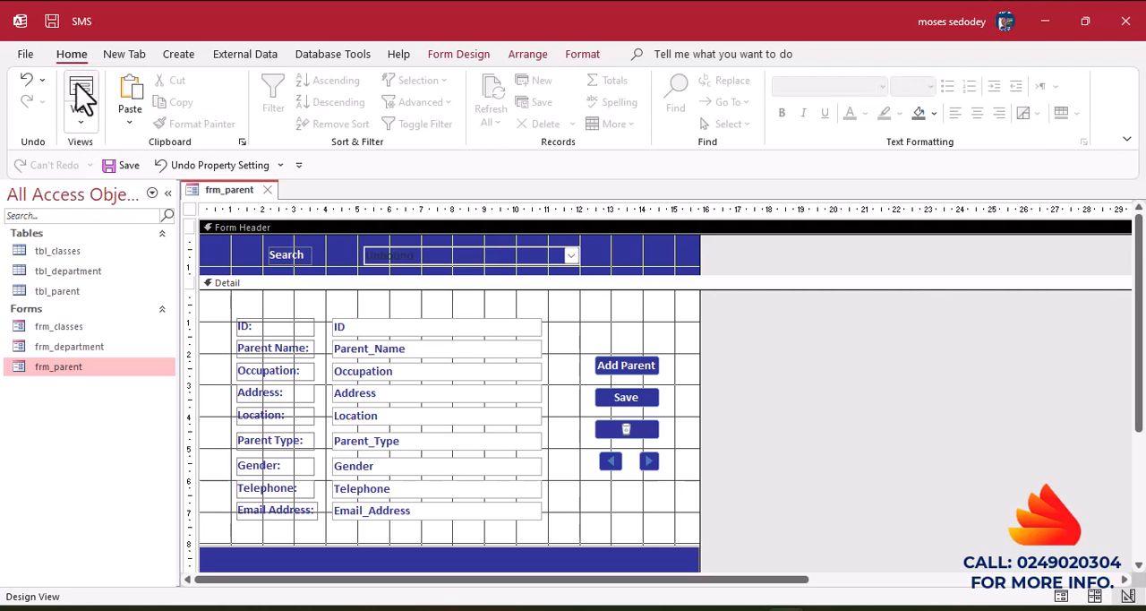
{"action": "left_click", "coordinate": [79, 91]}
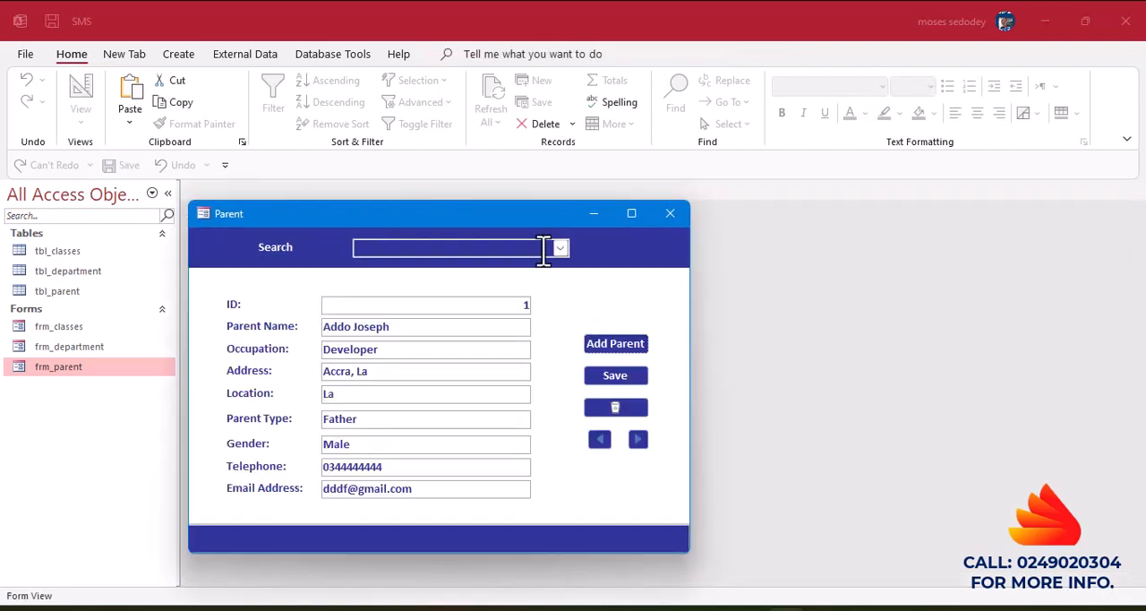
{"action": "left_click", "coordinate": [560, 247]}
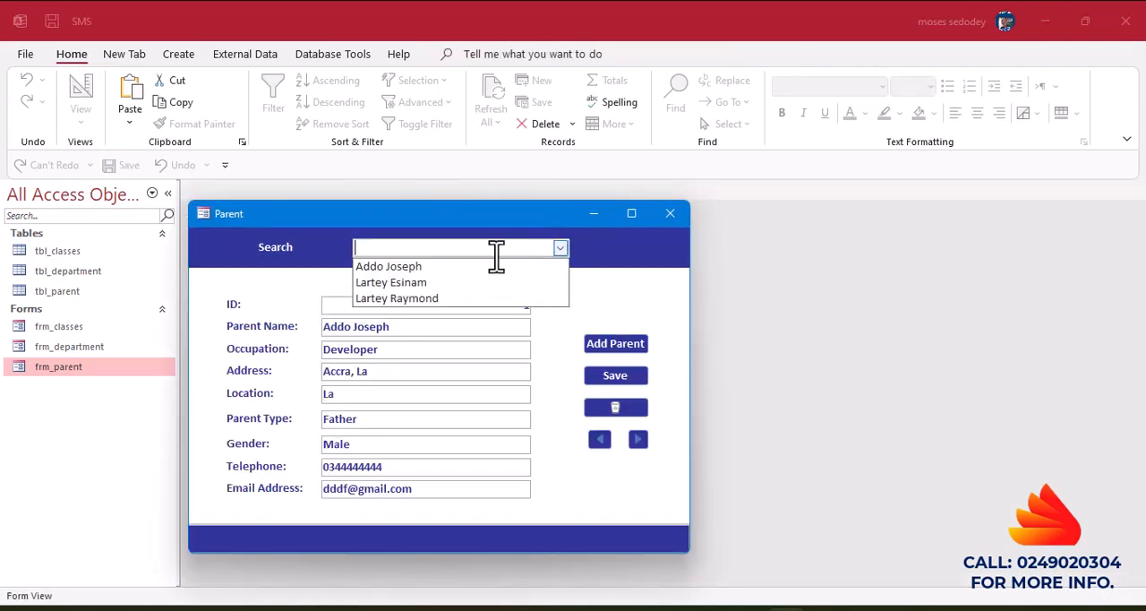
{"action": "left_click", "coordinate": [411, 267]}
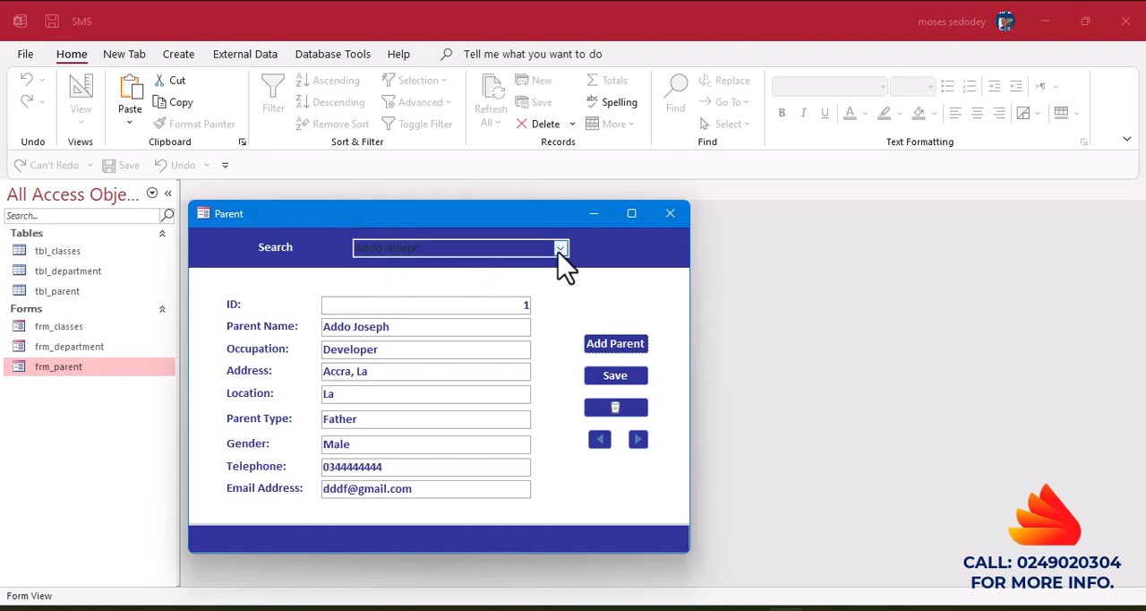
{"action": "left_click", "coordinate": [559, 248]}
{"action": "left_click", "coordinate": [435, 283]}
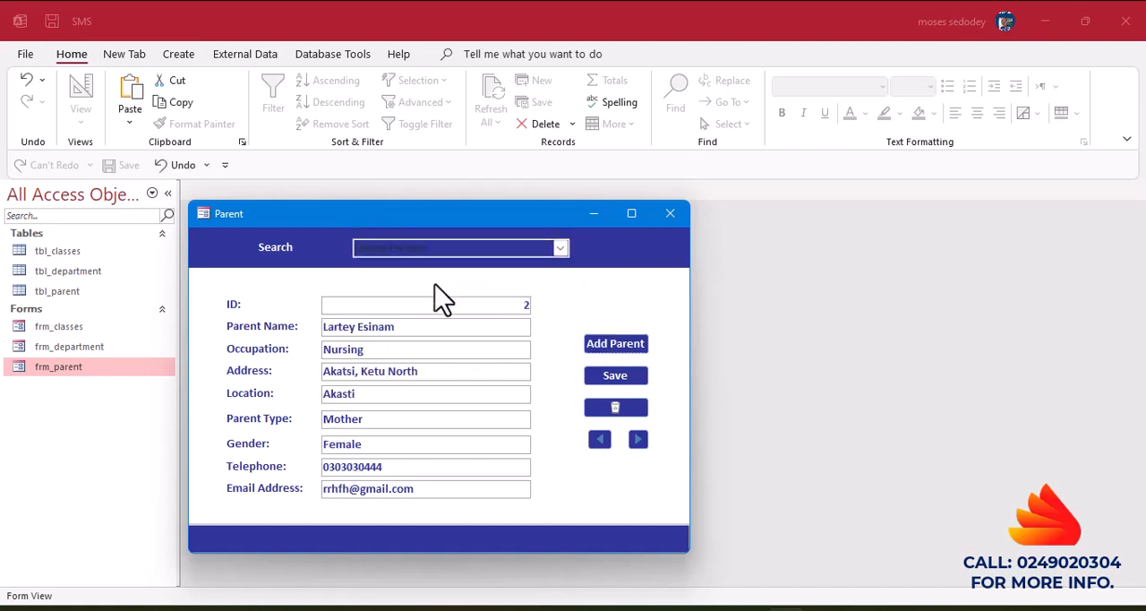
{"action": "left_click", "coordinate": [559, 248]}
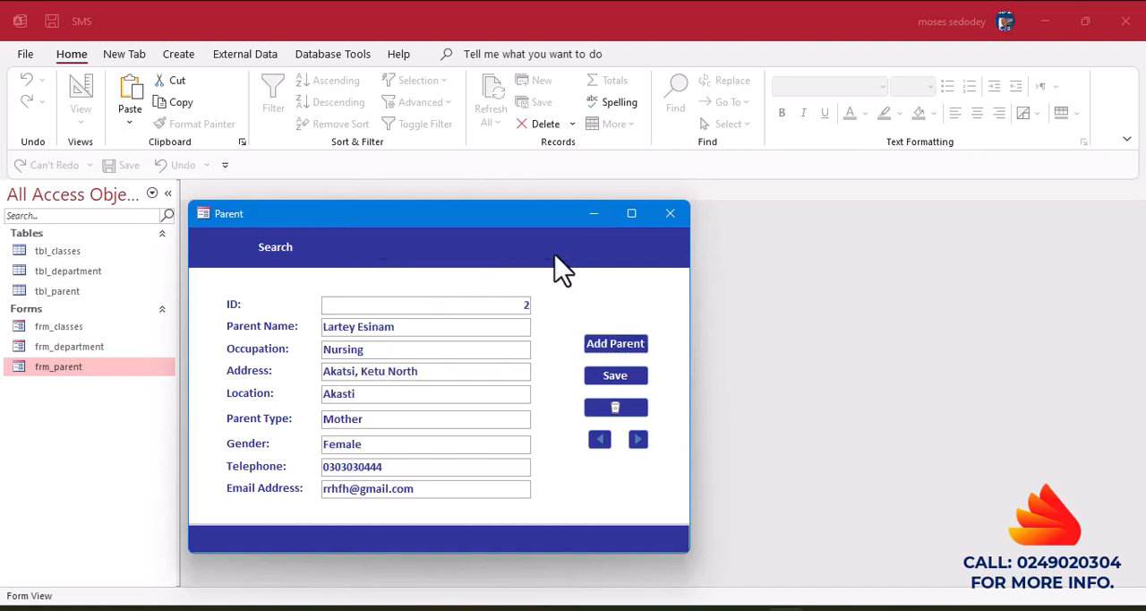
{"action": "left_click", "coordinate": [427, 299]}
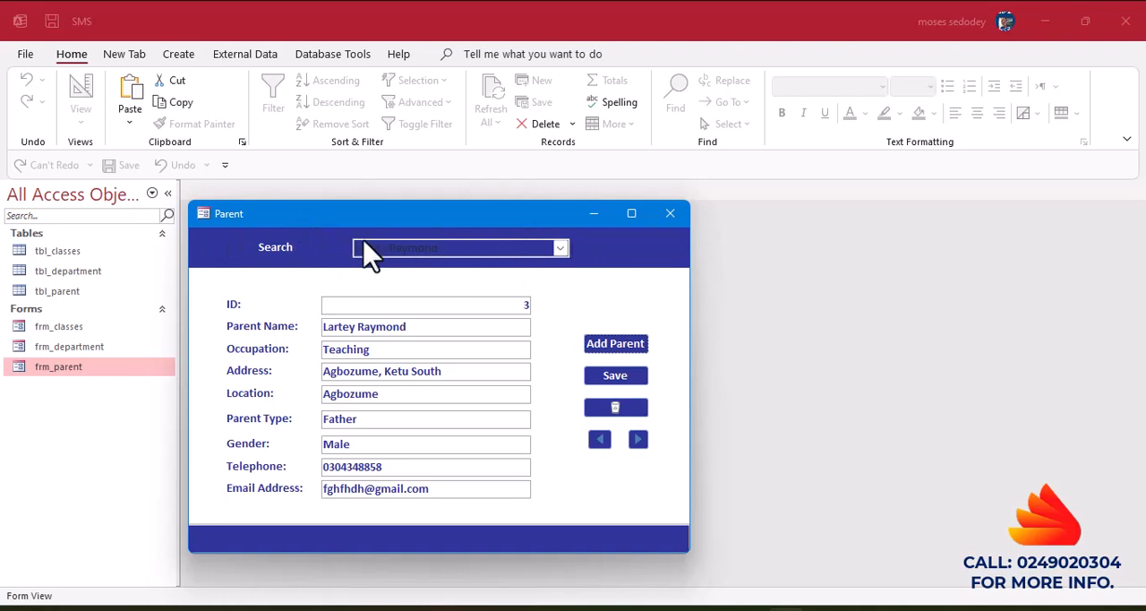
Return the form to Design View and format the search combo box's text as bold and white.
{"action": "right_click", "coordinate": [324, 251]}
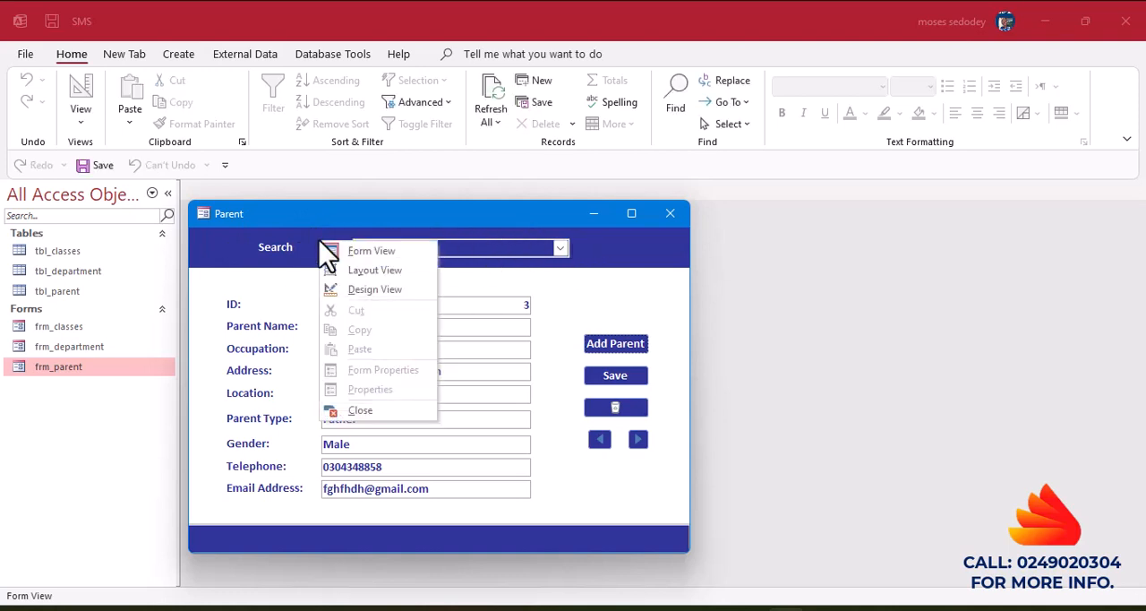
{"action": "left_click", "coordinate": [385, 287]}
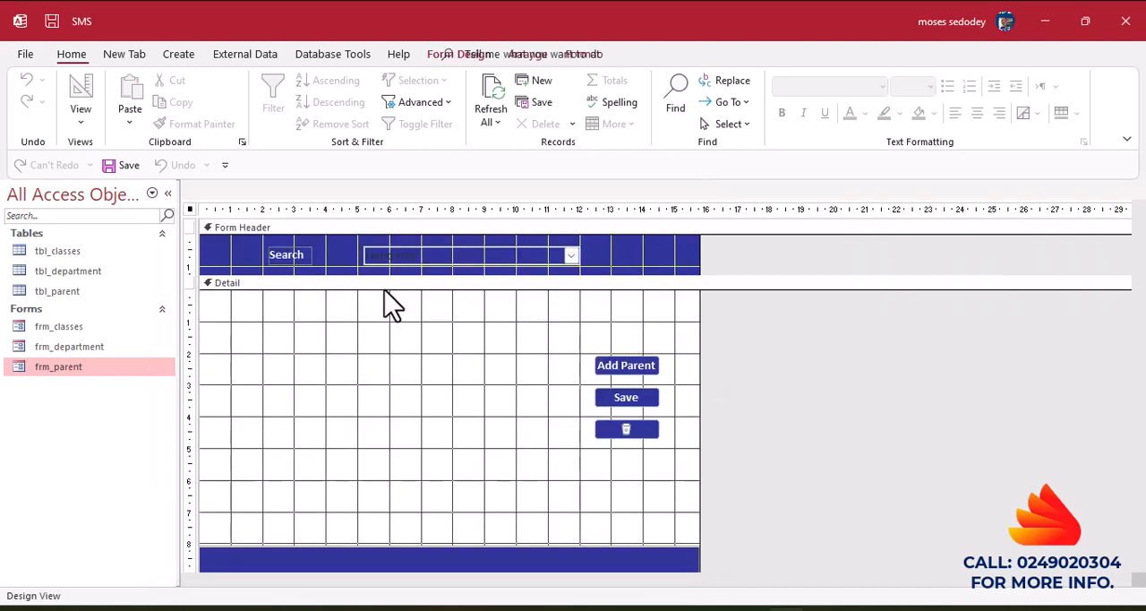
{"action": "left_click", "coordinate": [495, 257]}
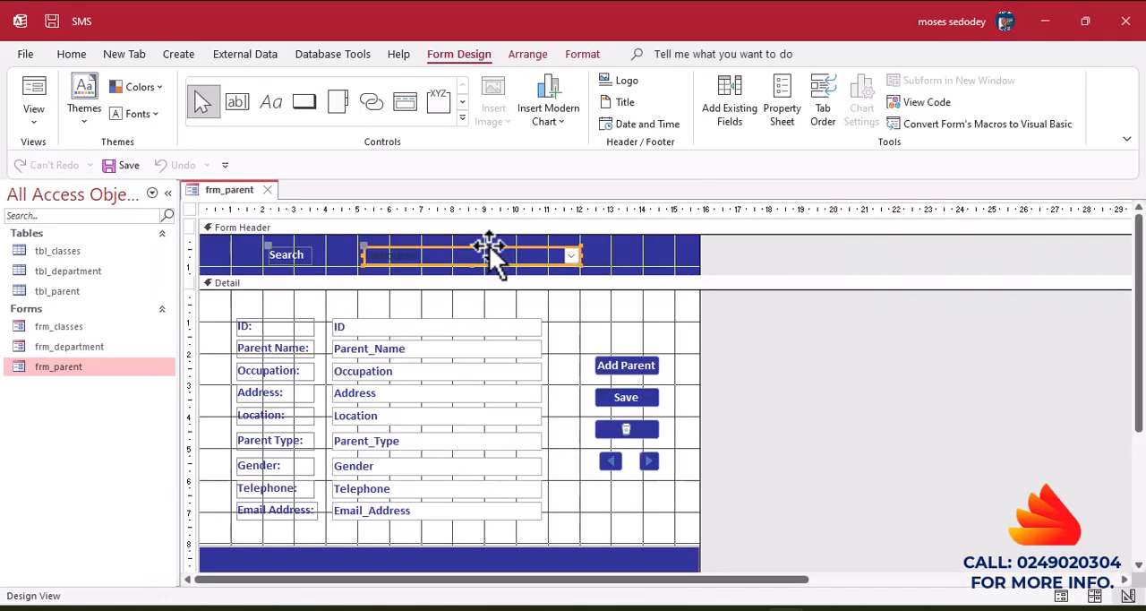
{"action": "left_click", "coordinate": [580, 55]}
{"action": "left_click", "coordinate": [140, 113]}
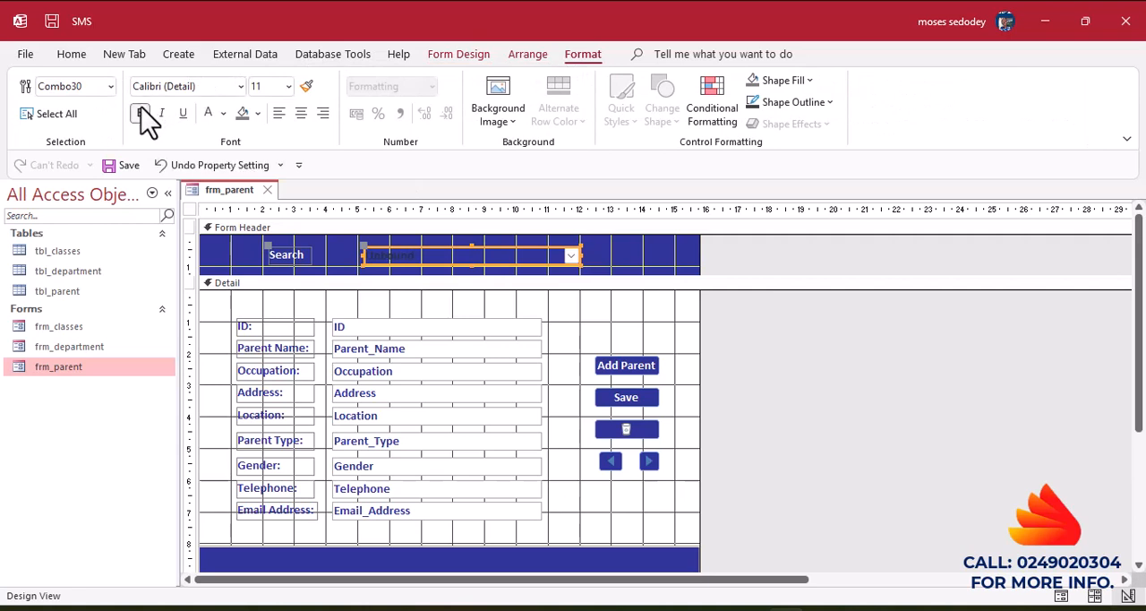
{"action": "left_click", "coordinate": [210, 118]}
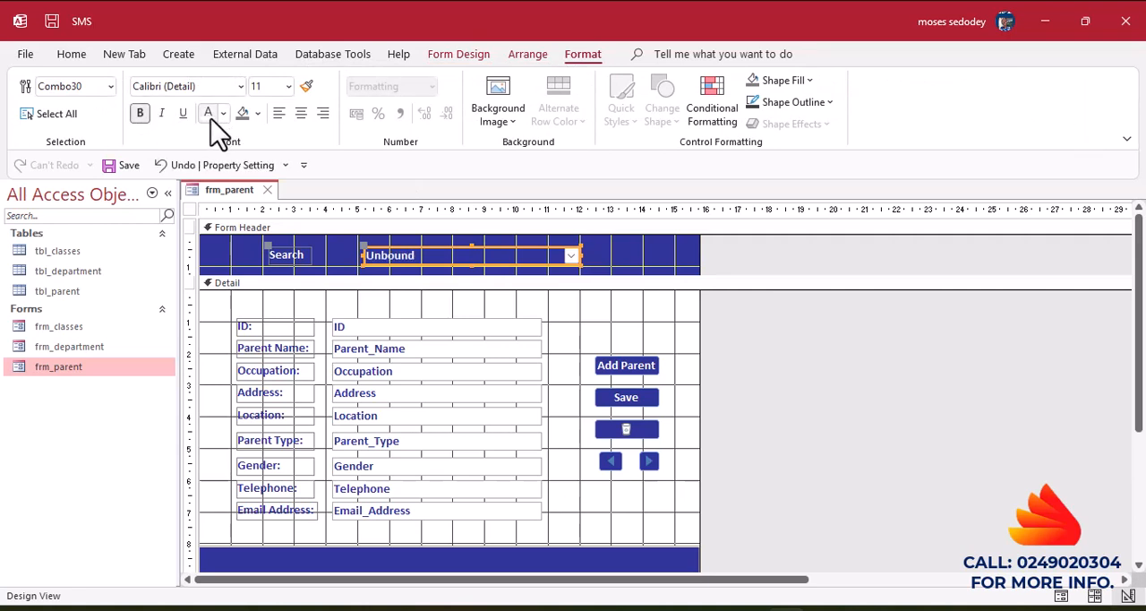
Preview the form in Form View and look up the first listed parent to check the white text in the Search list.
{"action": "left_click", "coordinate": [68, 56]}
{"action": "left_click", "coordinate": [71, 85]}
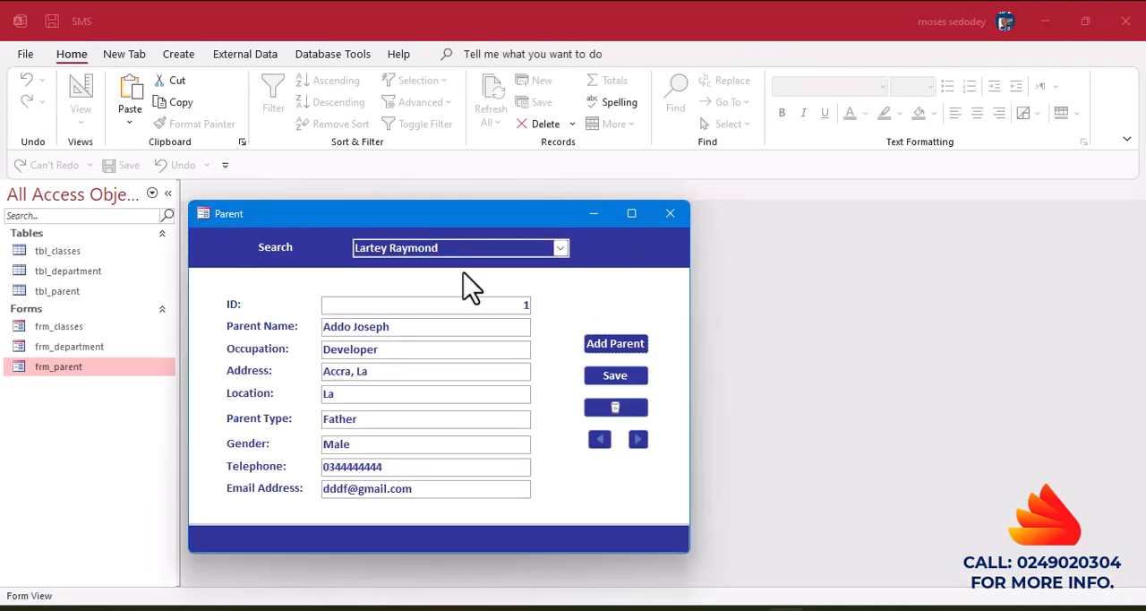
{"action": "left_click", "coordinate": [561, 248]}
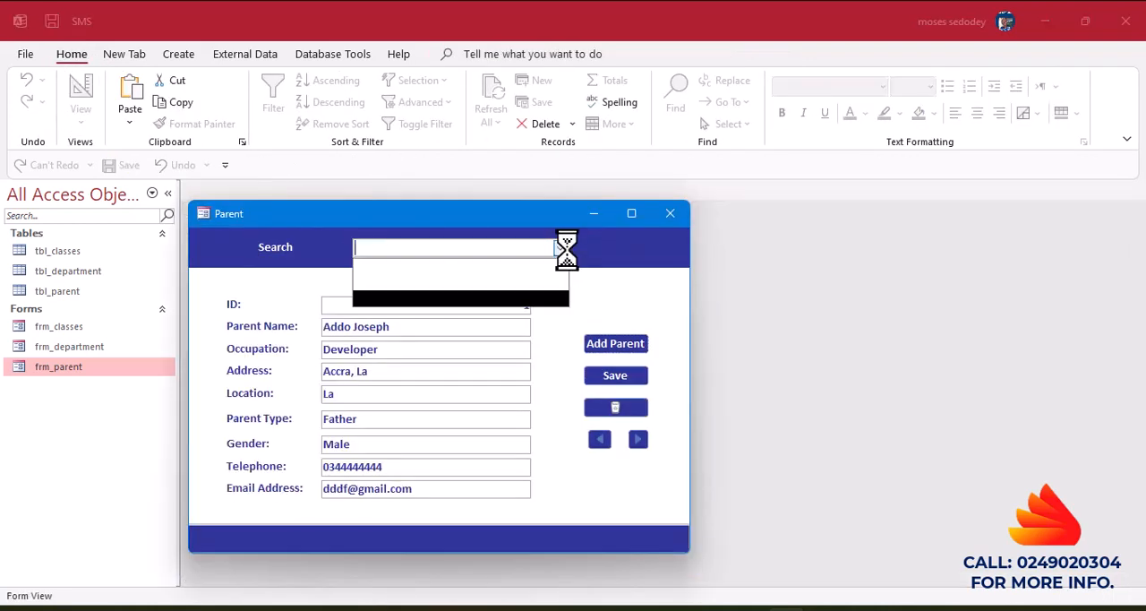
{"action": "left_click", "coordinate": [450, 269]}
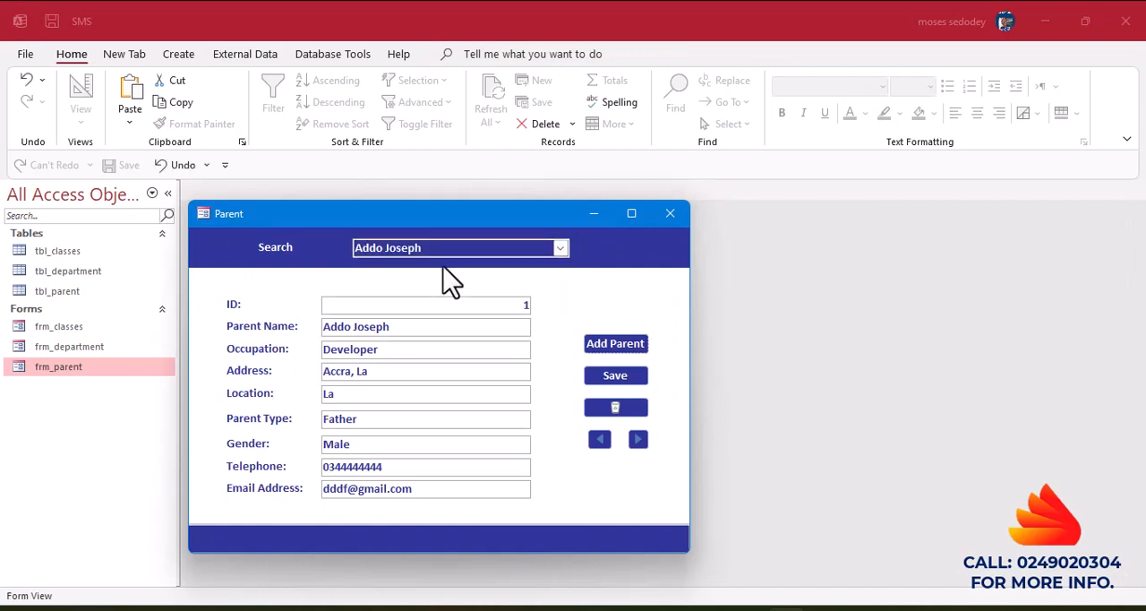
{"action": "left_click", "coordinate": [560, 249]}
Reopen the form in Design View and set the search combo box's font color to black.
{"action": "right_click", "coordinate": [323, 239]}
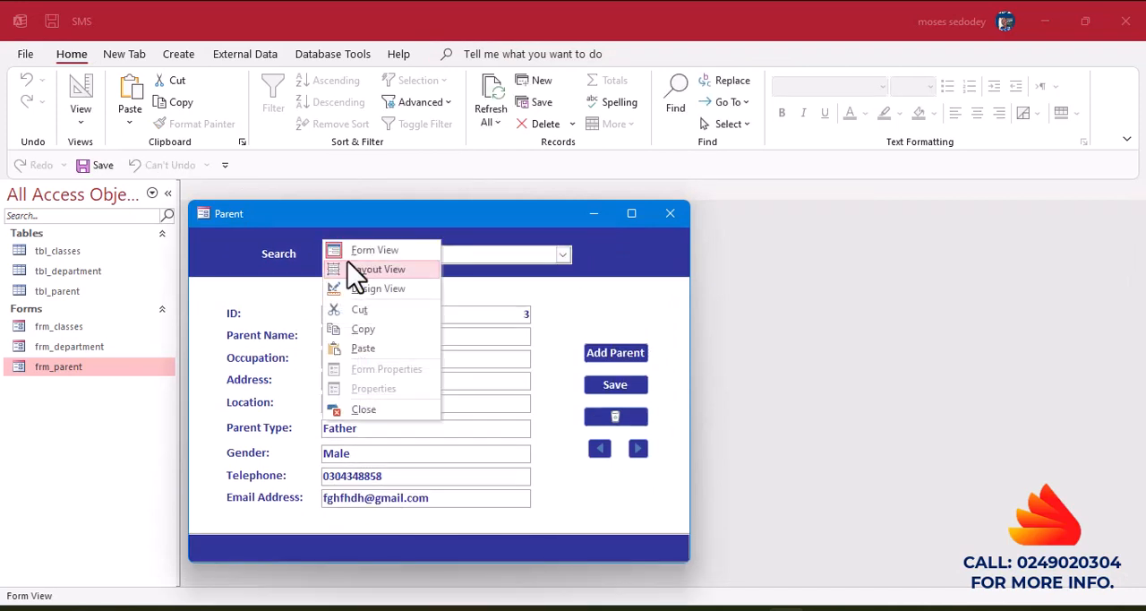
{"action": "left_click", "coordinate": [362, 297]}
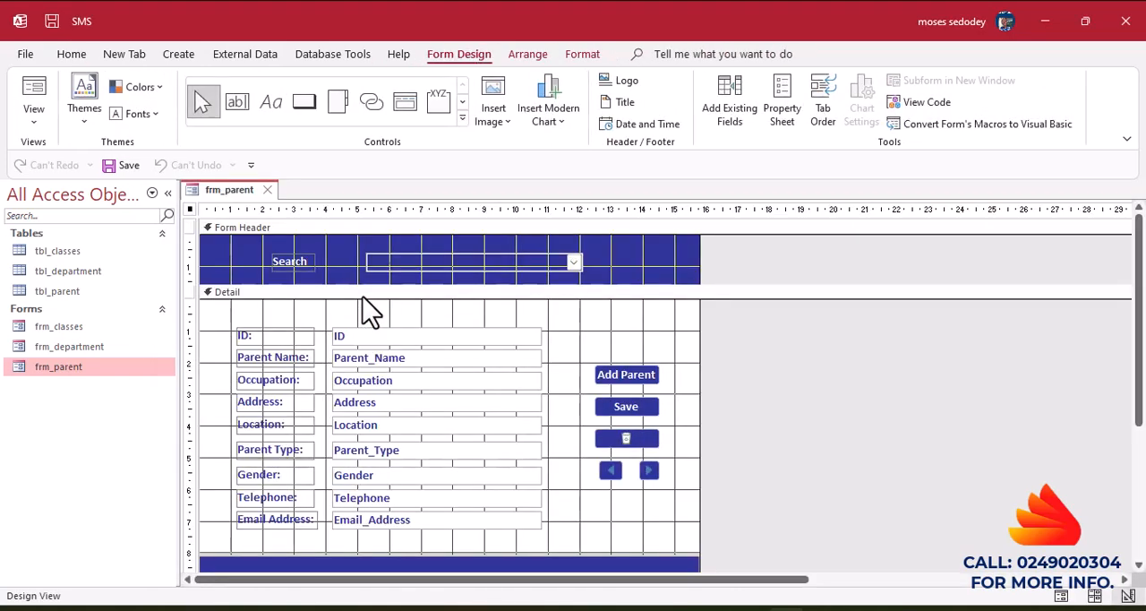
{"action": "left_click", "coordinate": [408, 278]}
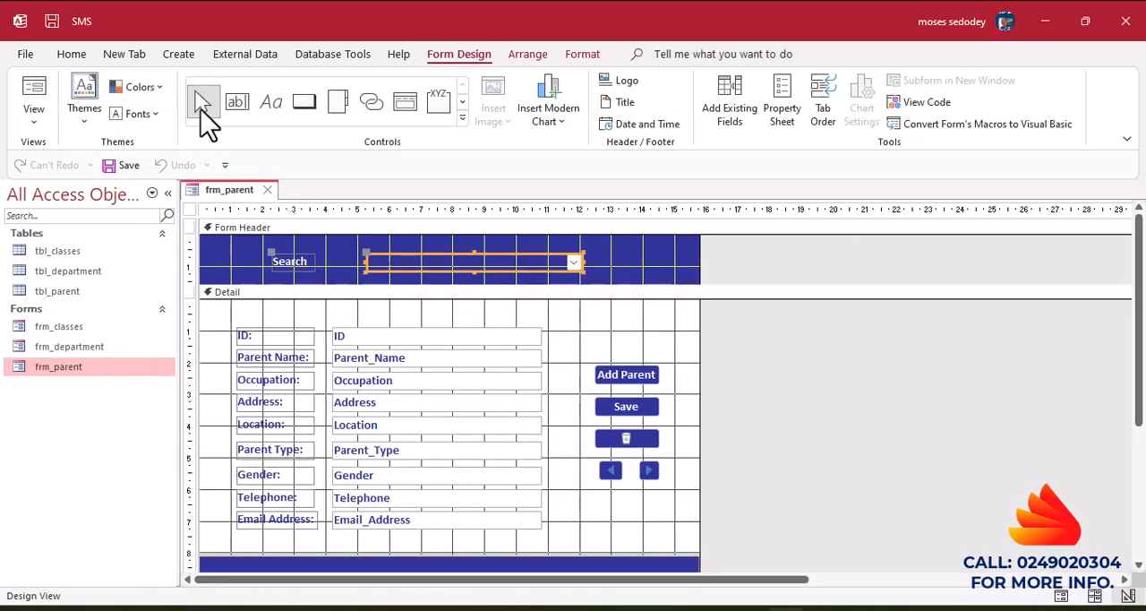
{"action": "left_click", "coordinate": [72, 55]}
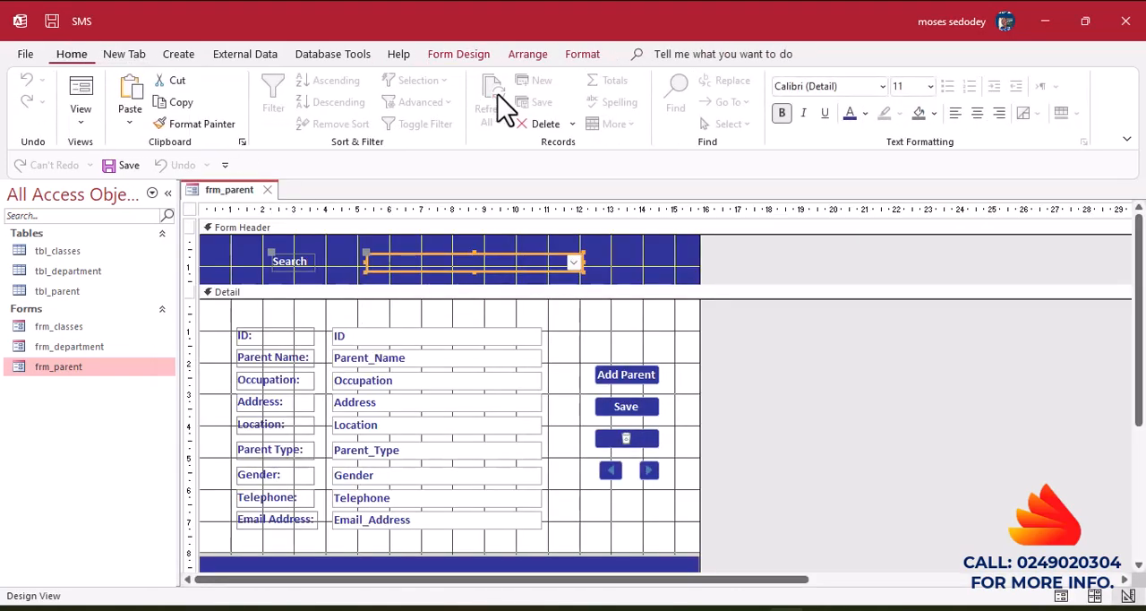
{"action": "left_click", "coordinate": [577, 57]}
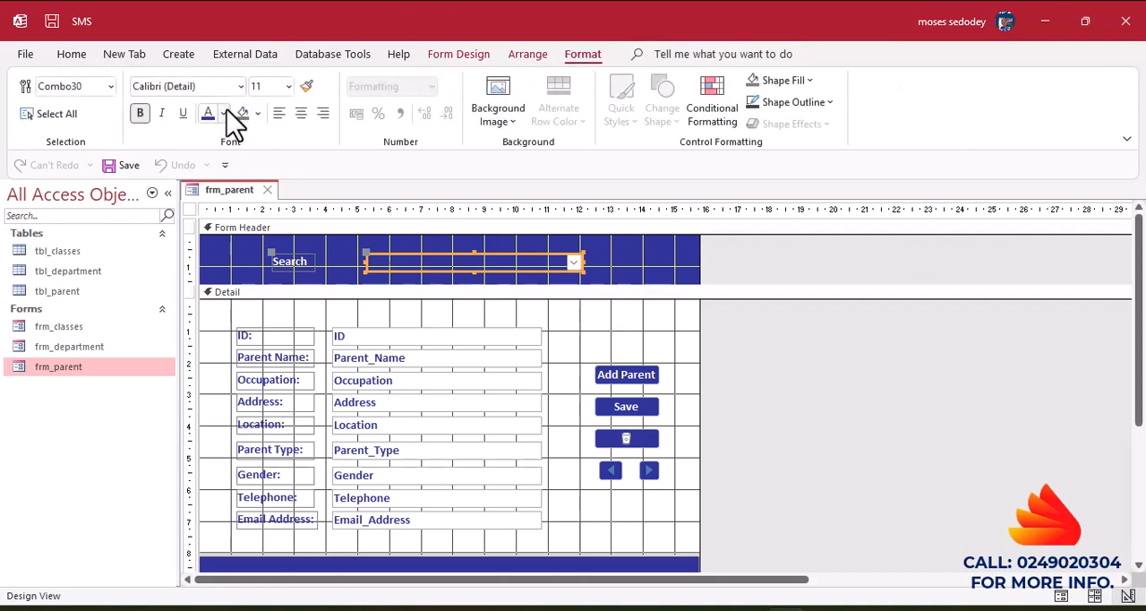
{"action": "left_click", "coordinate": [225, 114]}
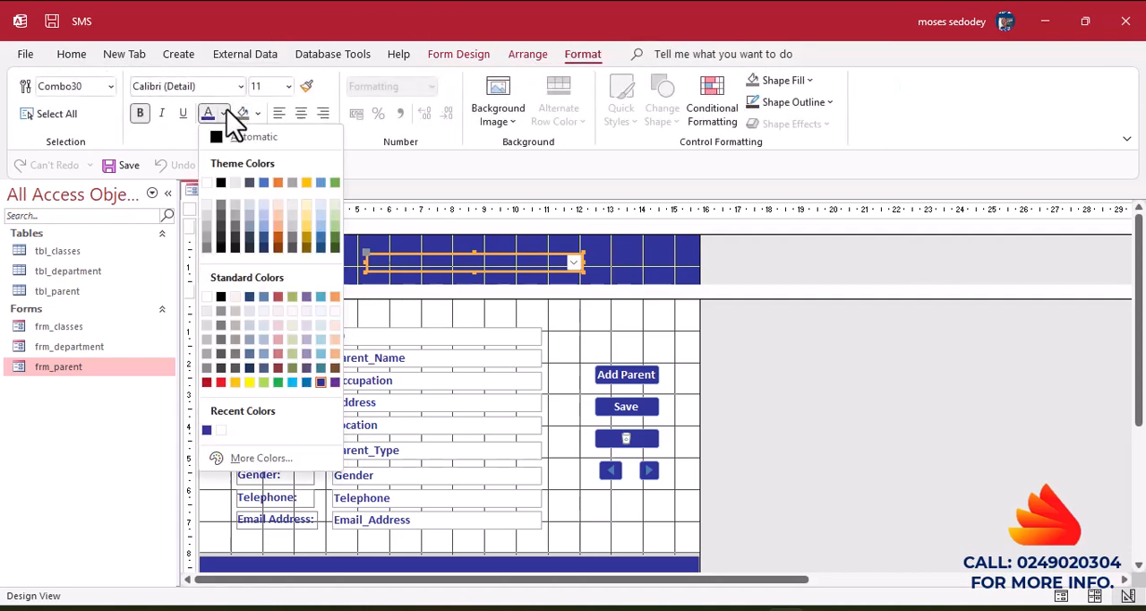
{"action": "left_click", "coordinate": [222, 184]}
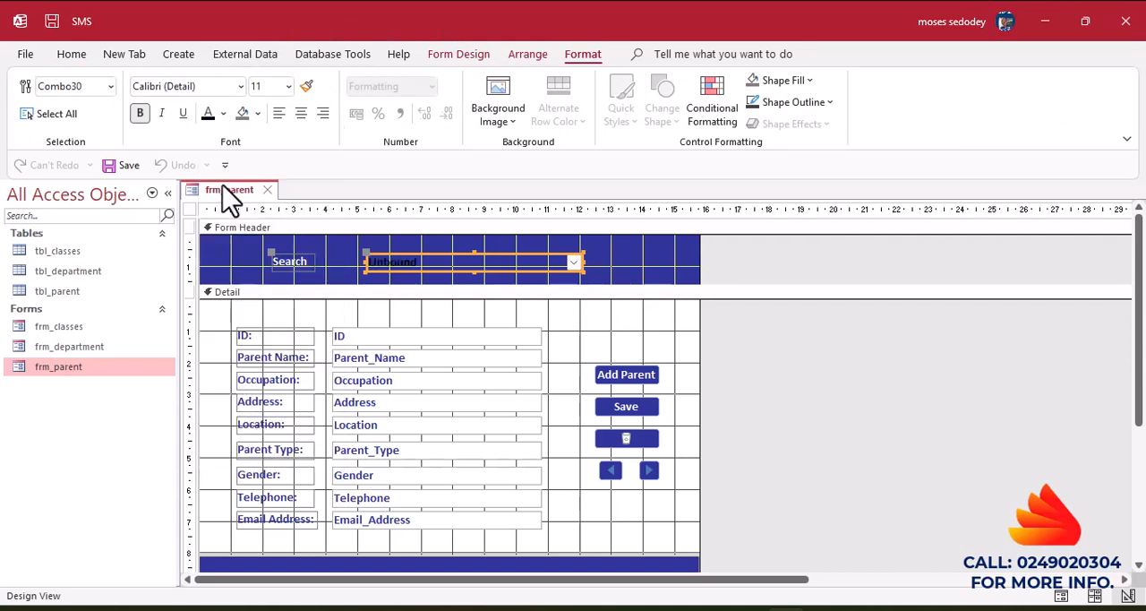
Switch to Form View and test the Search combo box by looking up the second and first listed parents.
{"action": "left_click", "coordinate": [618, 260]}
{"action": "left_click", "coordinate": [340, 240]}
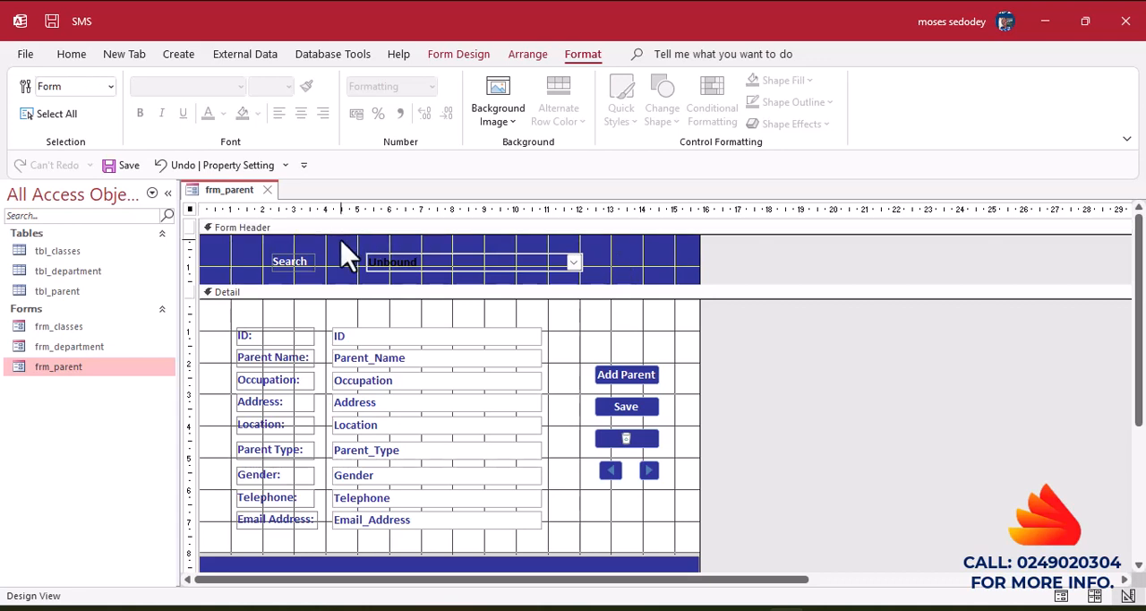
{"action": "right_click", "coordinate": [340, 241]}
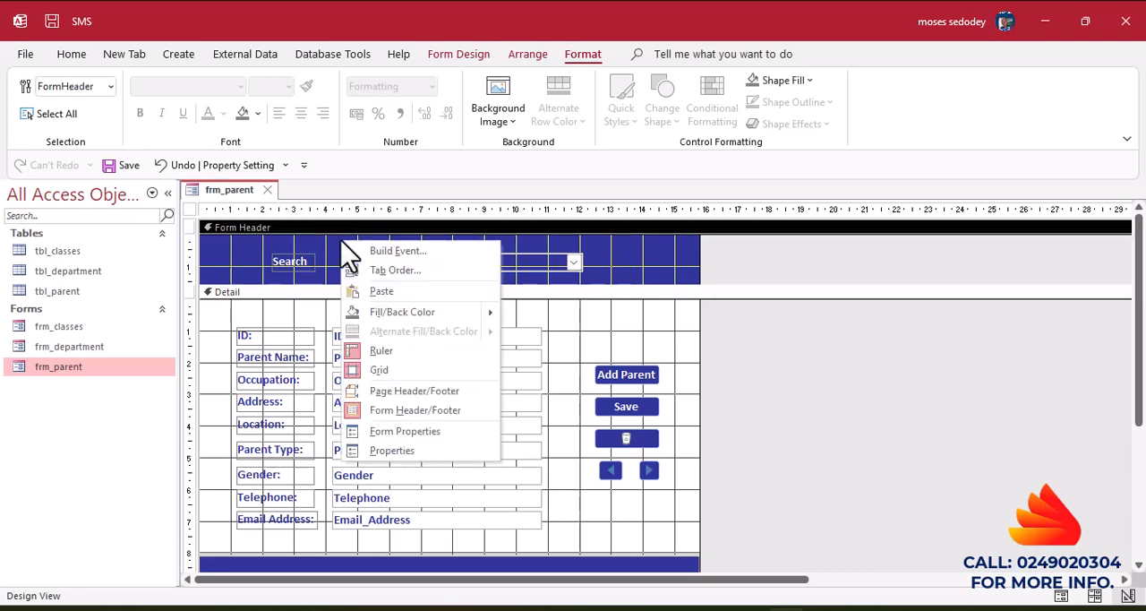
{"action": "left_click", "coordinate": [67, 54]}
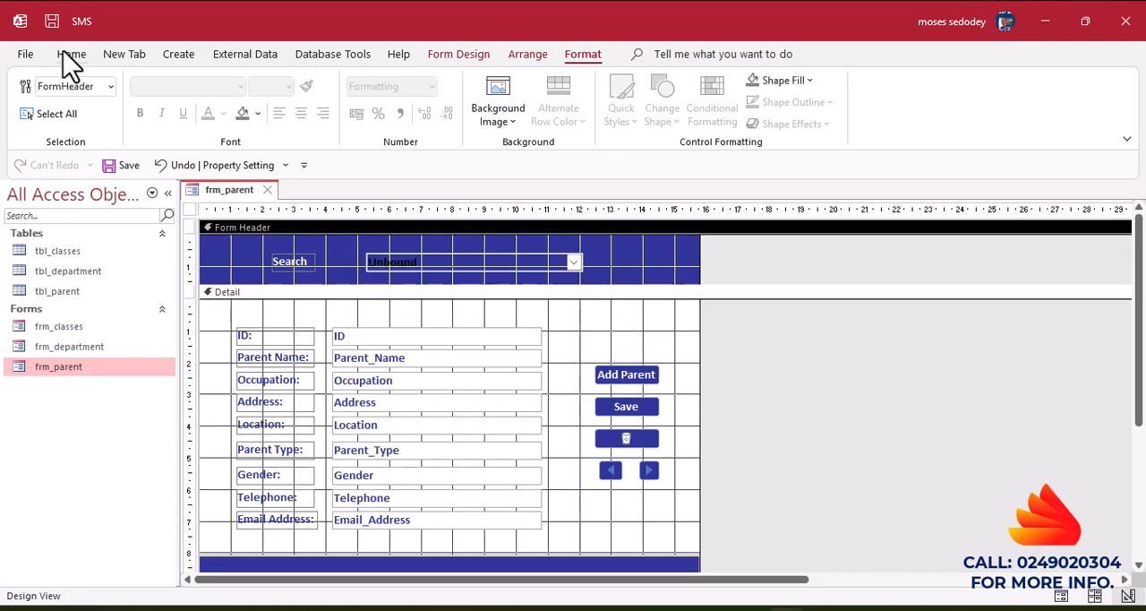
{"action": "left_click", "coordinate": [72, 55]}
{"action": "left_click", "coordinate": [87, 96]}
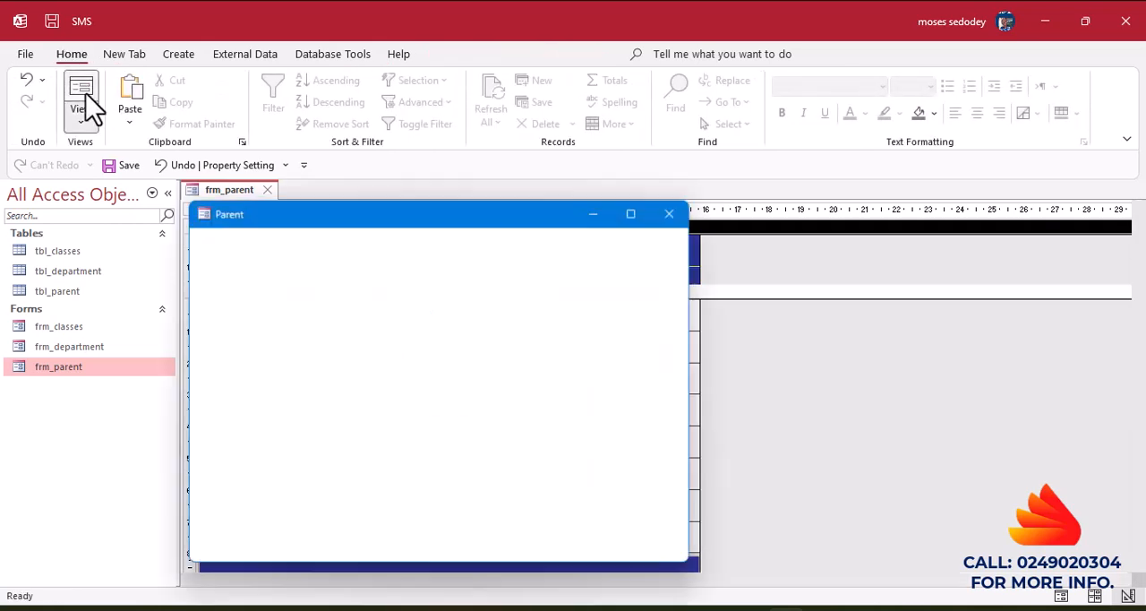
{"action": "left_click", "coordinate": [561, 257]}
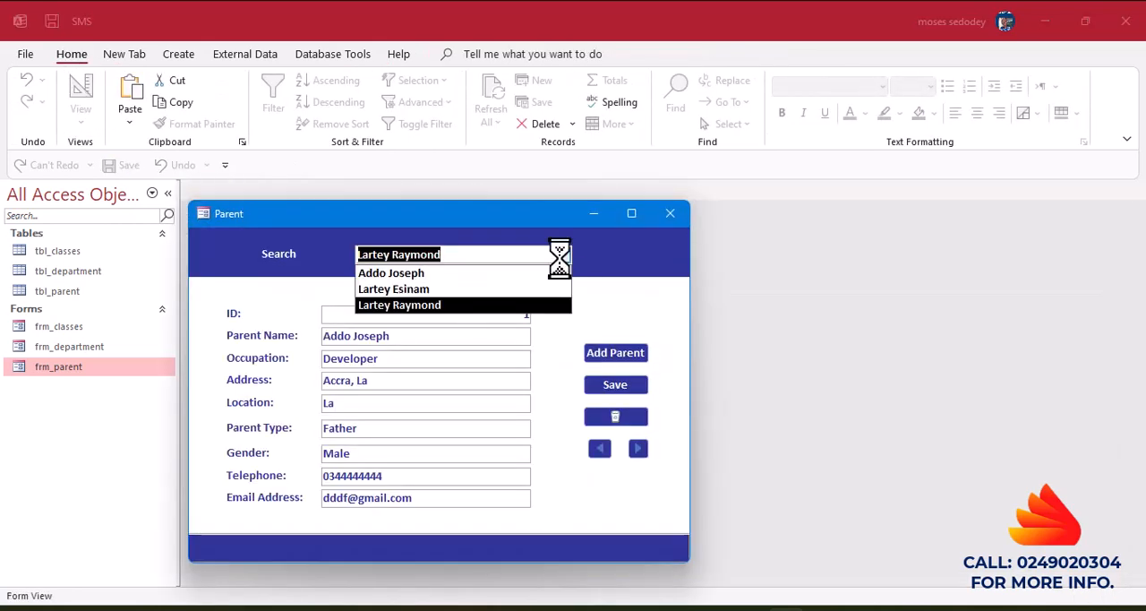
{"action": "left_click", "coordinate": [456, 289]}
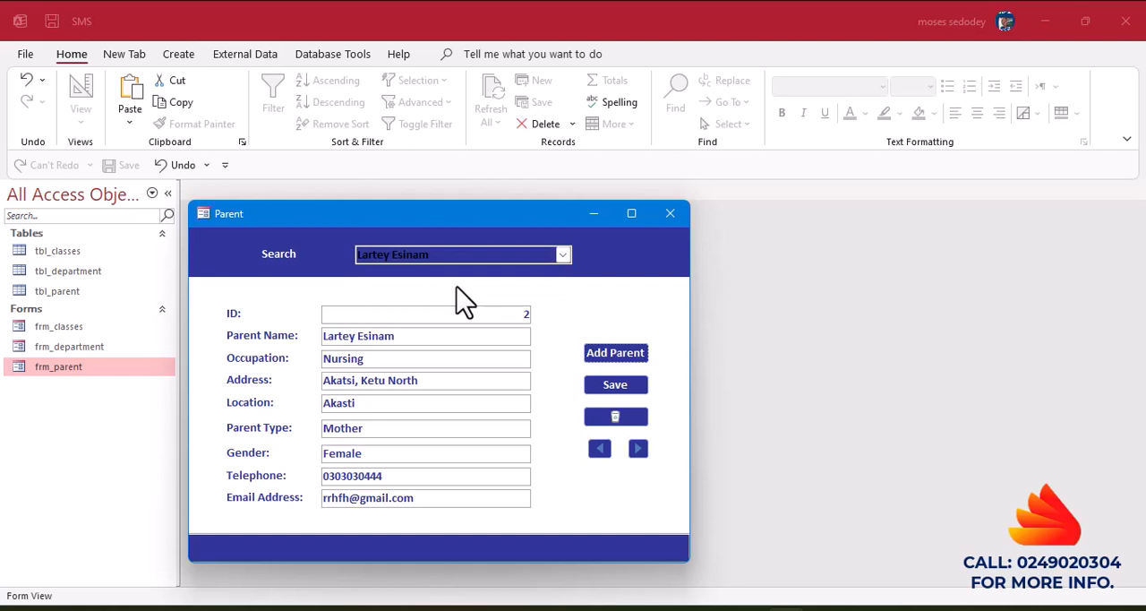
{"action": "left_click", "coordinate": [562, 255]}
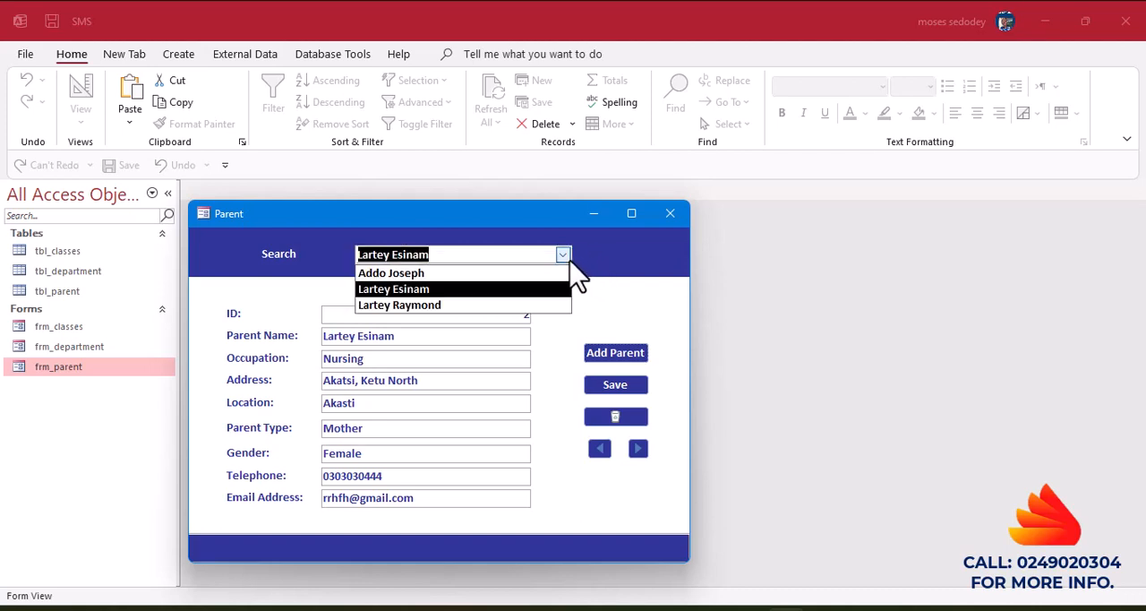
{"action": "left_click", "coordinate": [420, 274]}
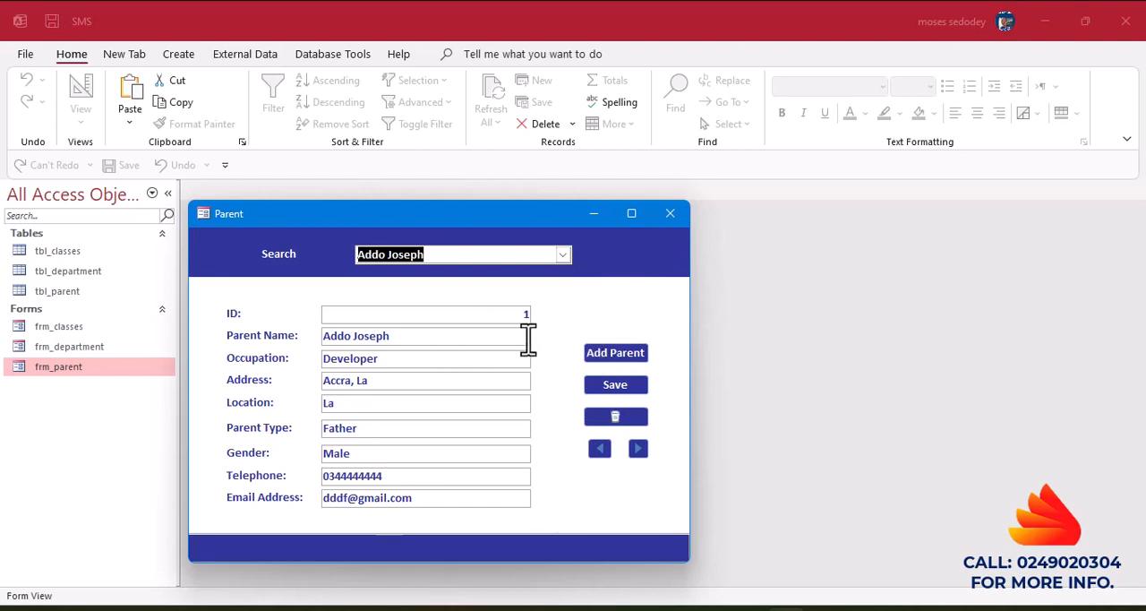
Close the frm_parent form and save its design changes.
{"action": "left_click", "coordinate": [670, 215]}
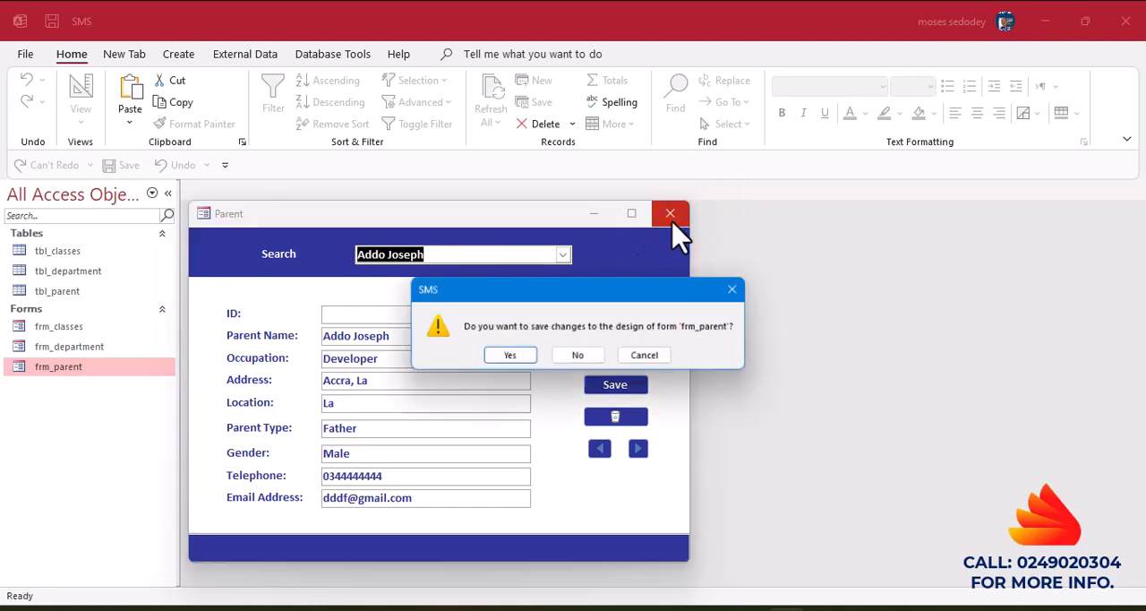
{"action": "left_click", "coordinate": [509, 357]}
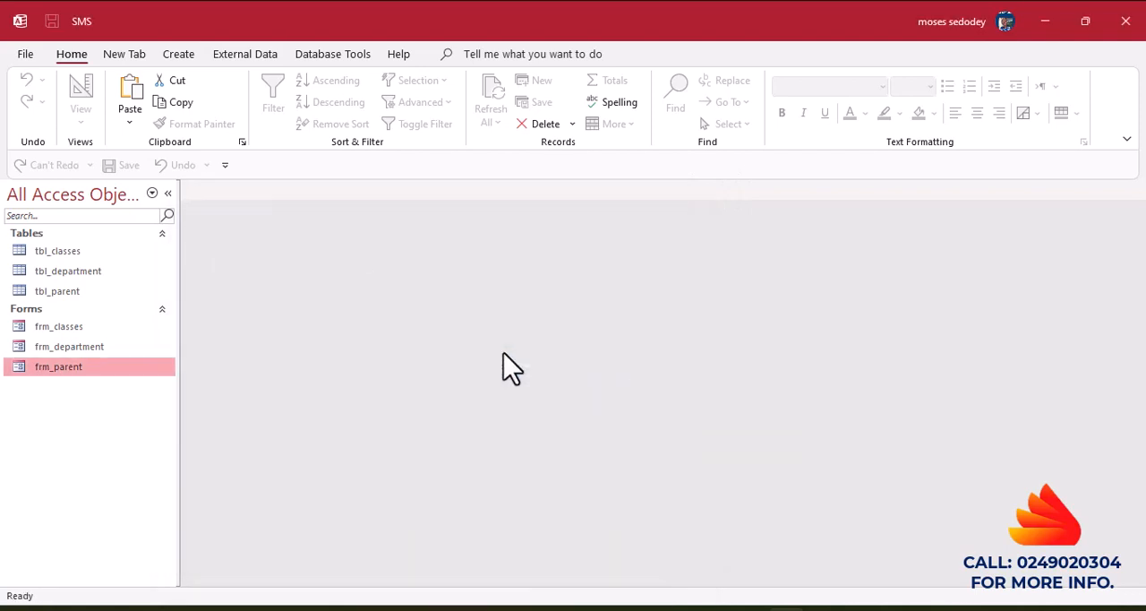
Open frm_classes in Design View and increase the Form Header height to about 1.1 cm.
{"action": "double_click", "coordinate": [99, 329]}
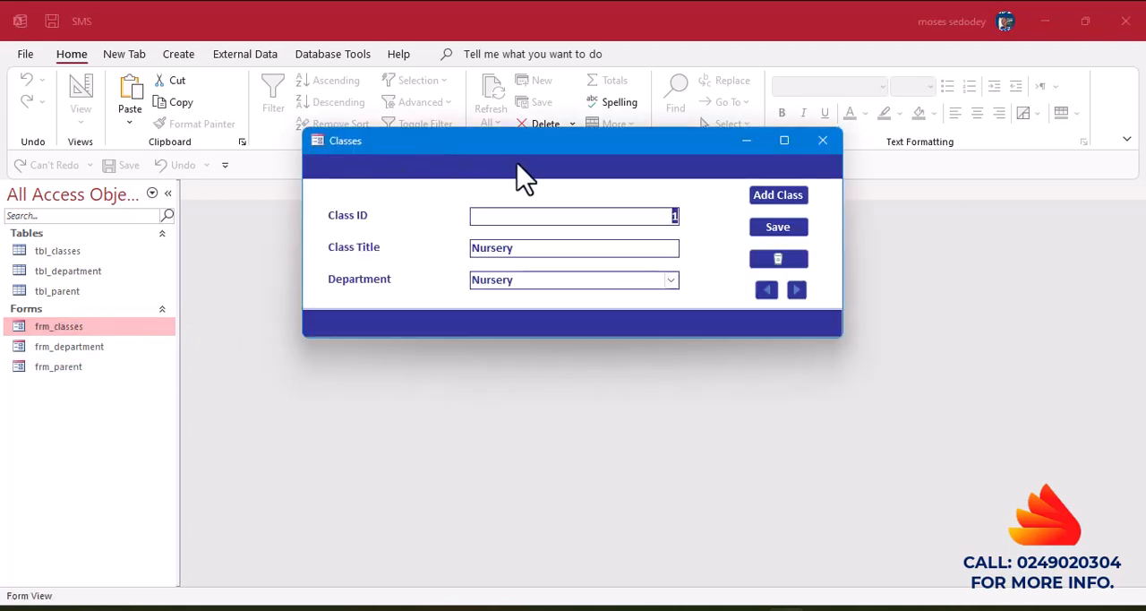
{"action": "right_click", "coordinate": [439, 167]}
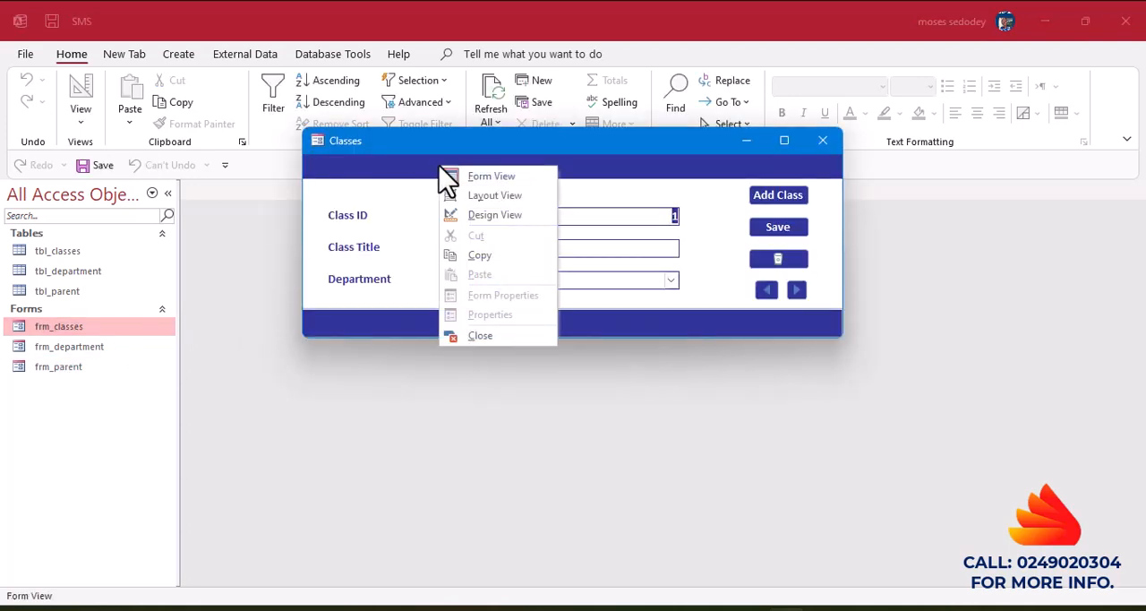
{"action": "left_click", "coordinate": [494, 215]}
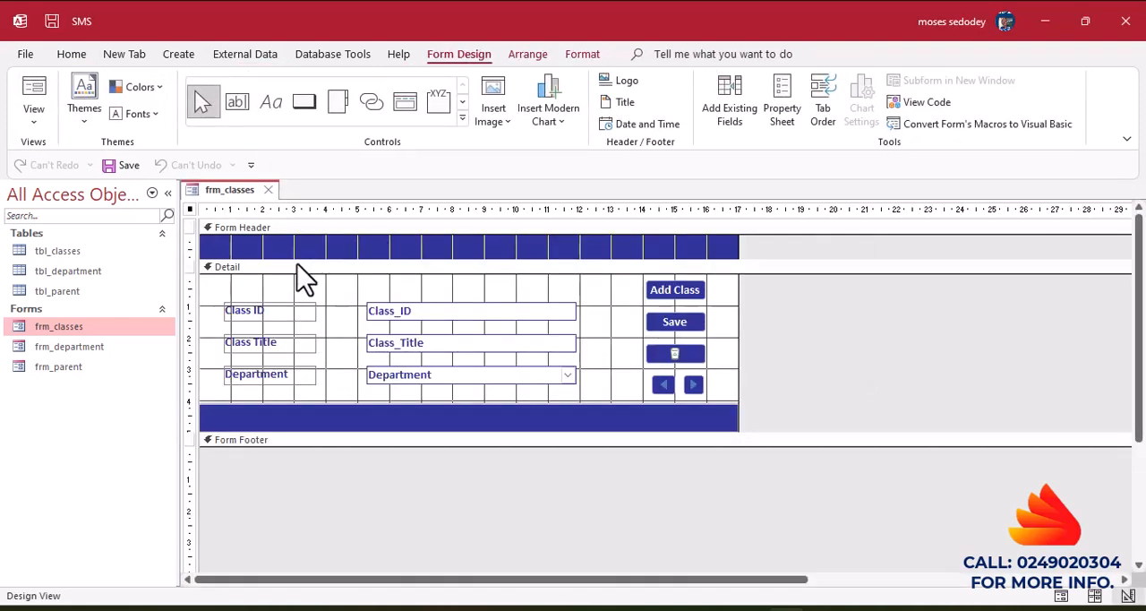
{"action": "left_click_drag", "start_coordinate": [295, 260], "coordinate": [295, 266]}
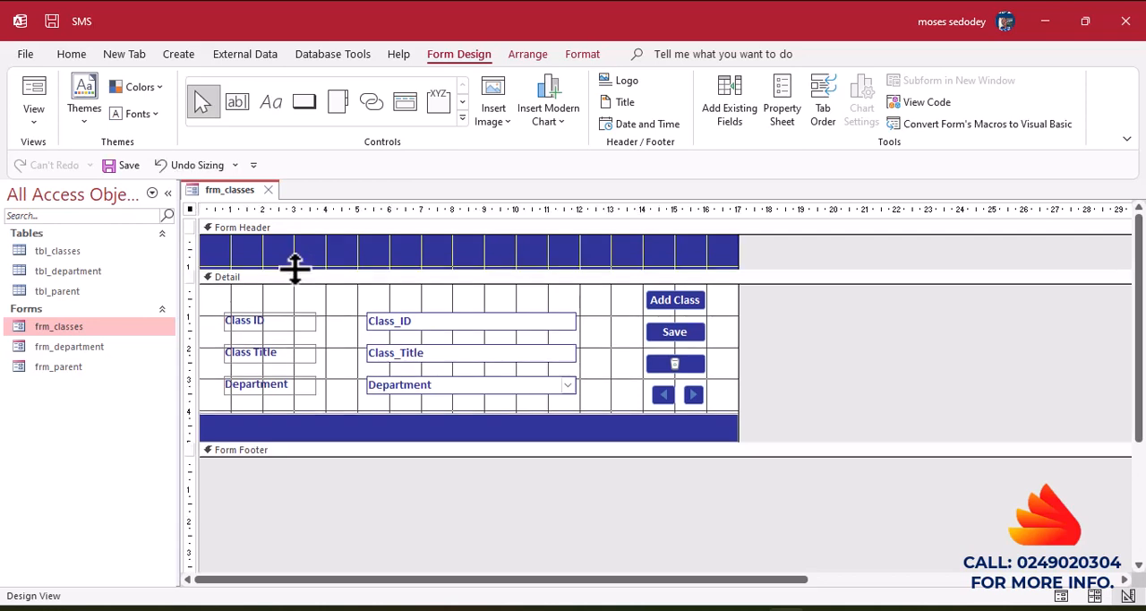
{"action": "left_click", "coordinate": [281, 120]}
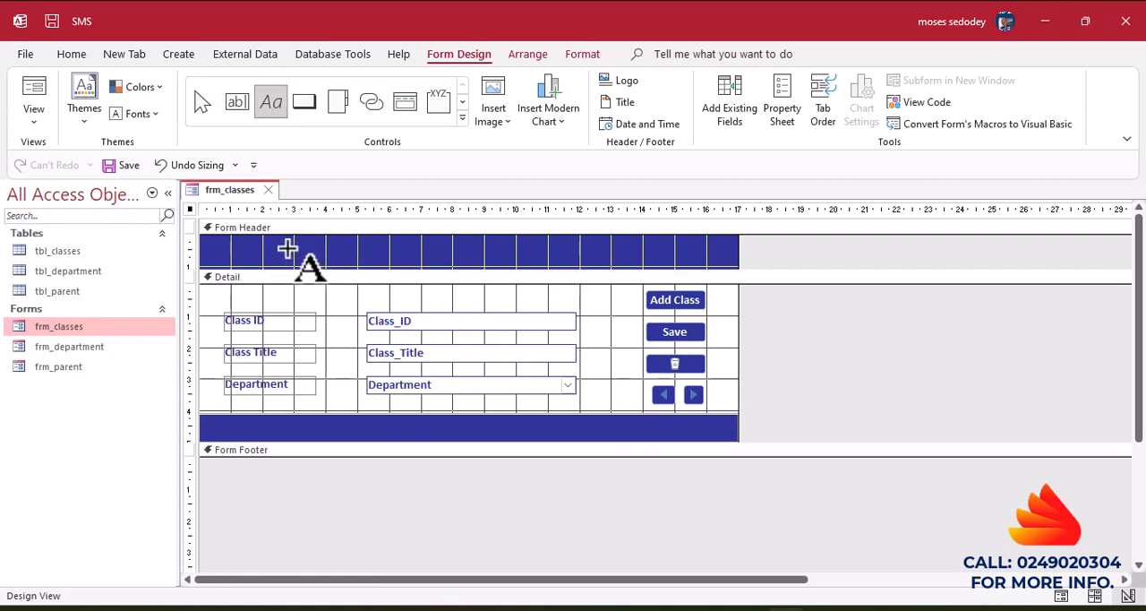
{"action": "left_click_drag", "start_coordinate": [287, 248], "coordinate": [540, 267]}
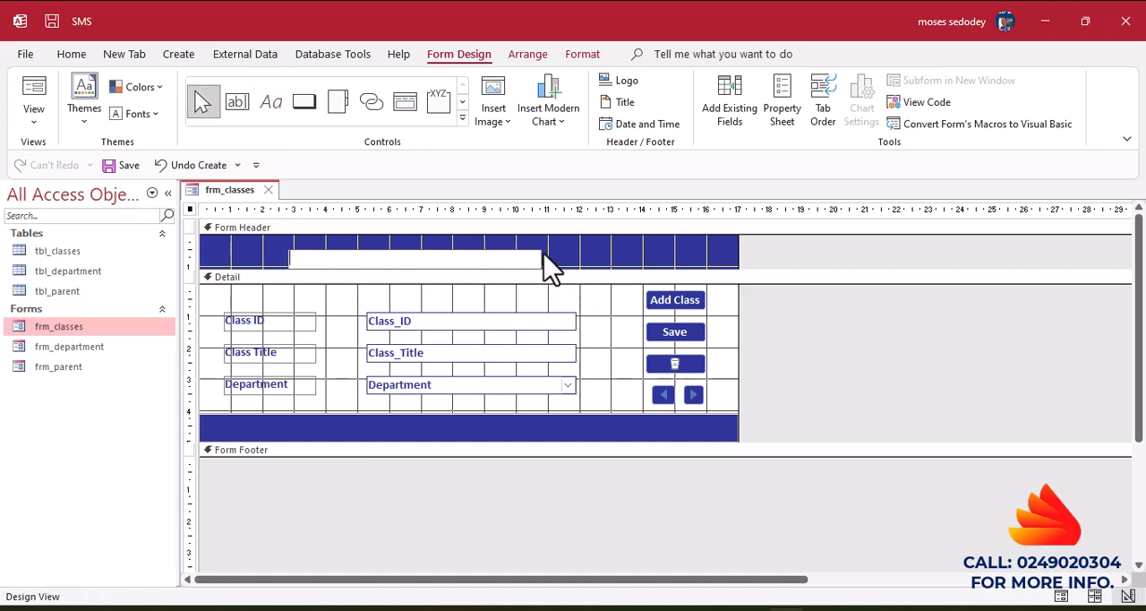
{"action": "left_click", "coordinate": [583, 259]}
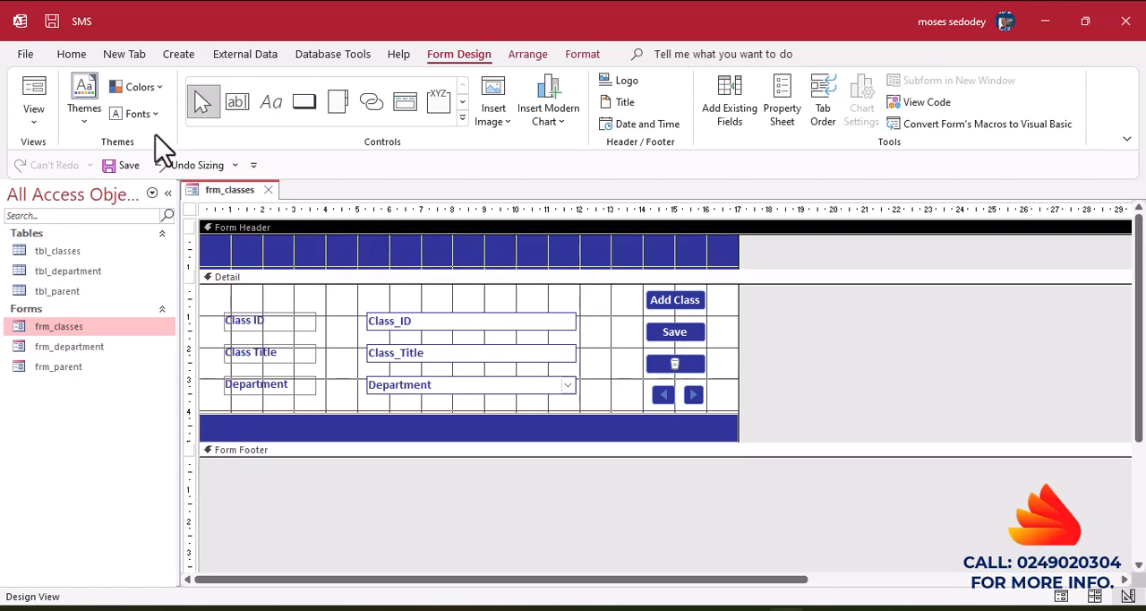
Check the Classes form in Form View and enlarge its Form Header to about 1.3 cm in Design View.
{"action": "left_click", "coordinate": [36, 98]}
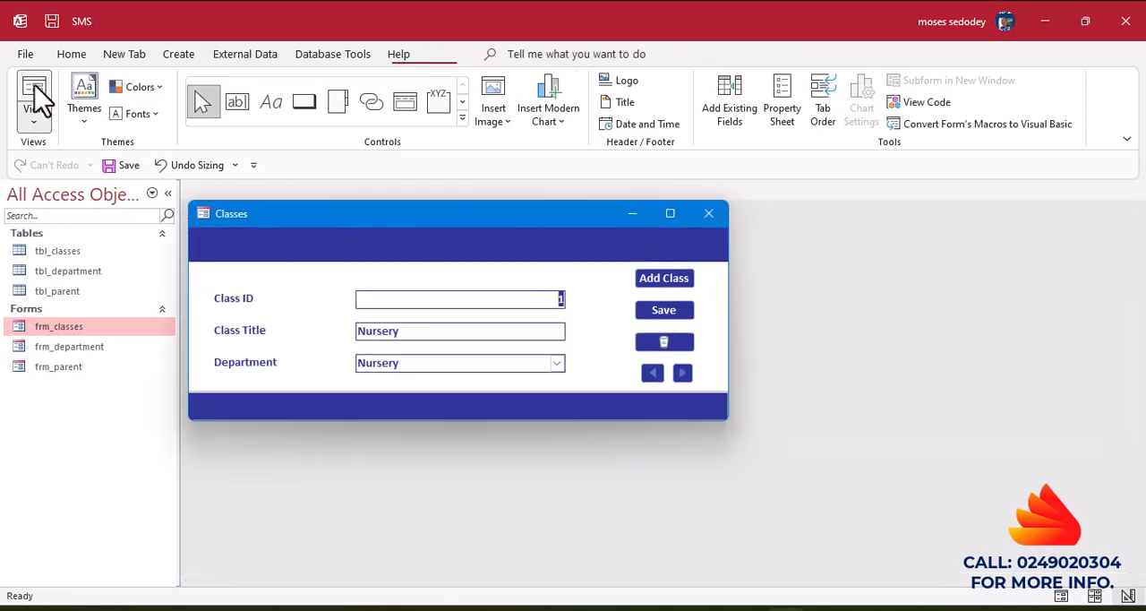
{"action": "right_click", "coordinate": [477, 245]}
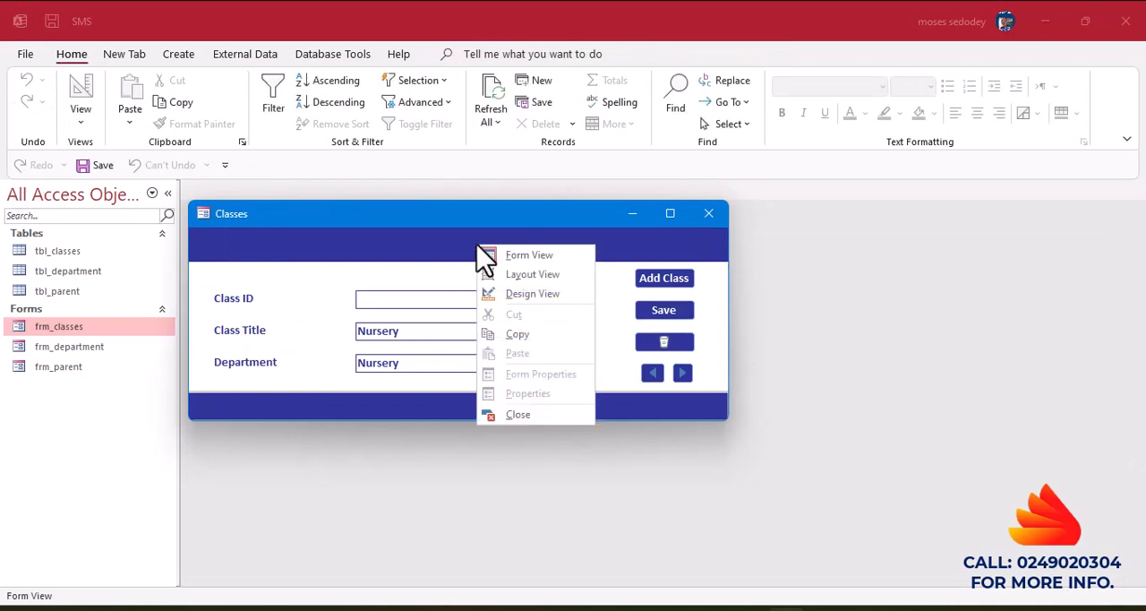
{"action": "left_click", "coordinate": [528, 294]}
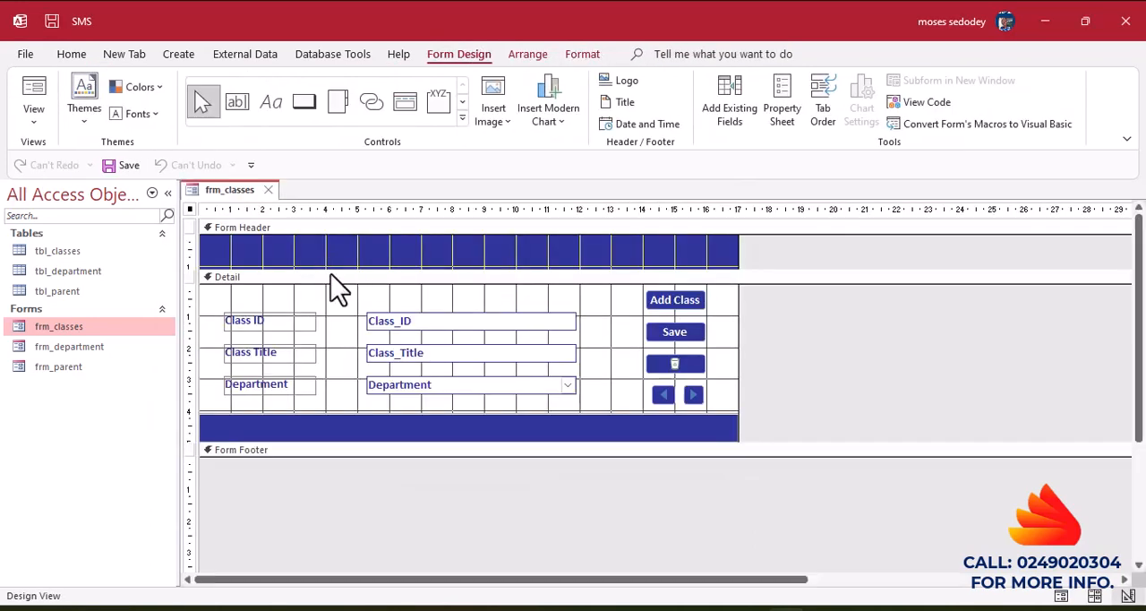
{"action": "left_click_drag", "start_coordinate": [328, 269], "coordinate": [329, 276]}
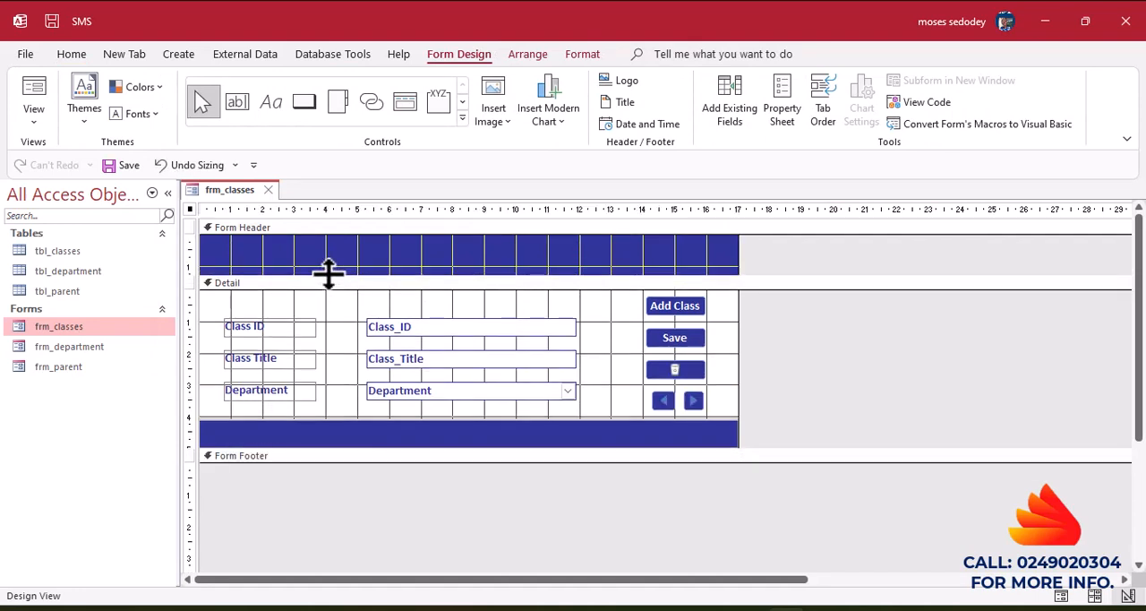
{"action": "left_click", "coordinate": [239, 102]}
{"action": "left_click_drag", "start_coordinate": [326, 248], "coordinate": [534, 265]}
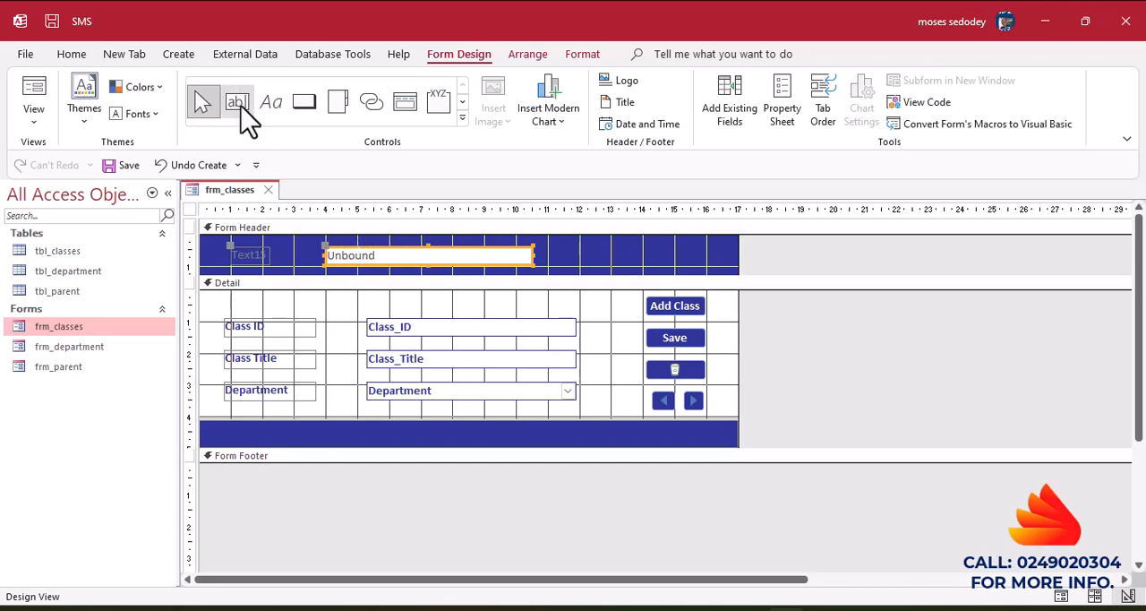
{"action": "left_click", "coordinate": [578, 271]}
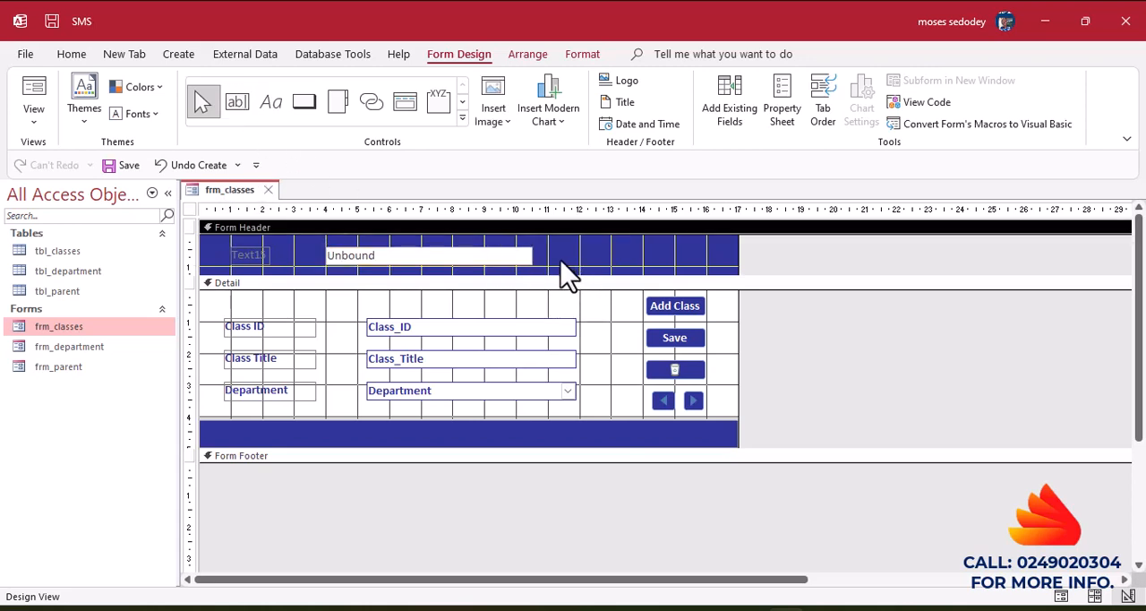
{"action": "left_click_drag", "start_coordinate": [557, 260], "coordinate": [218, 247]}
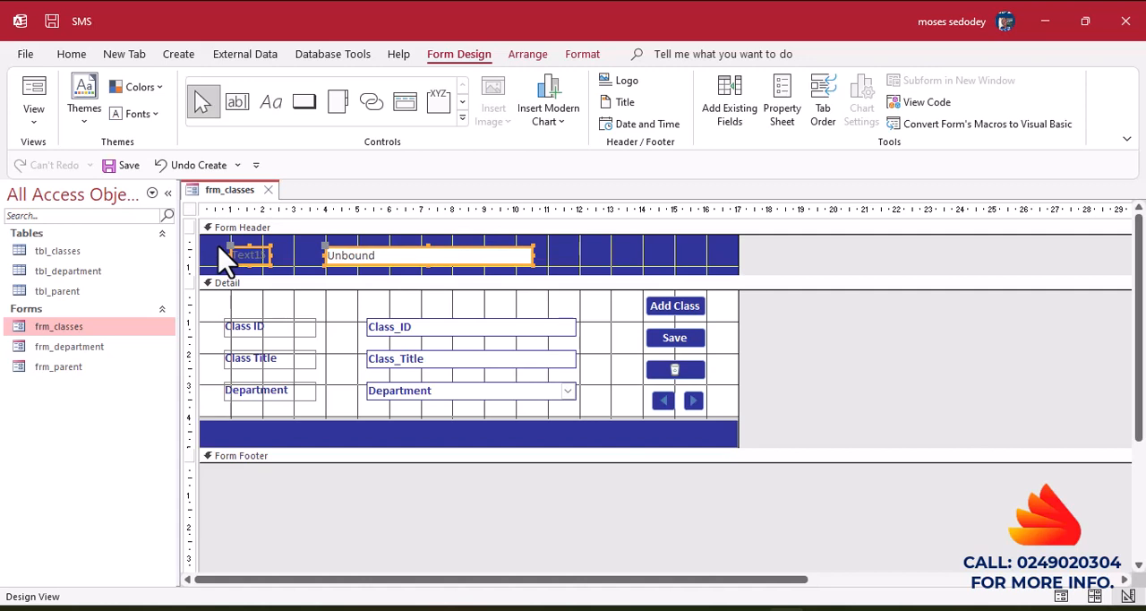
{"action": "key", "text": "Delete"}
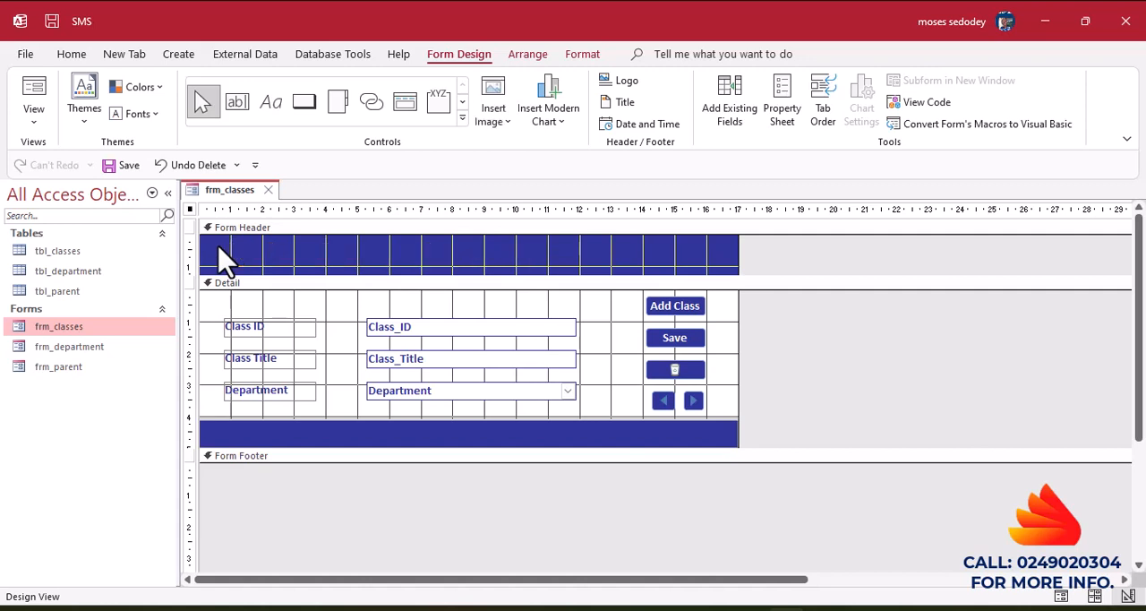
Add a label about 8 cm wide reading "Class Management" to the Form Header of frm_classes.
{"action": "left_click", "coordinate": [267, 112]}
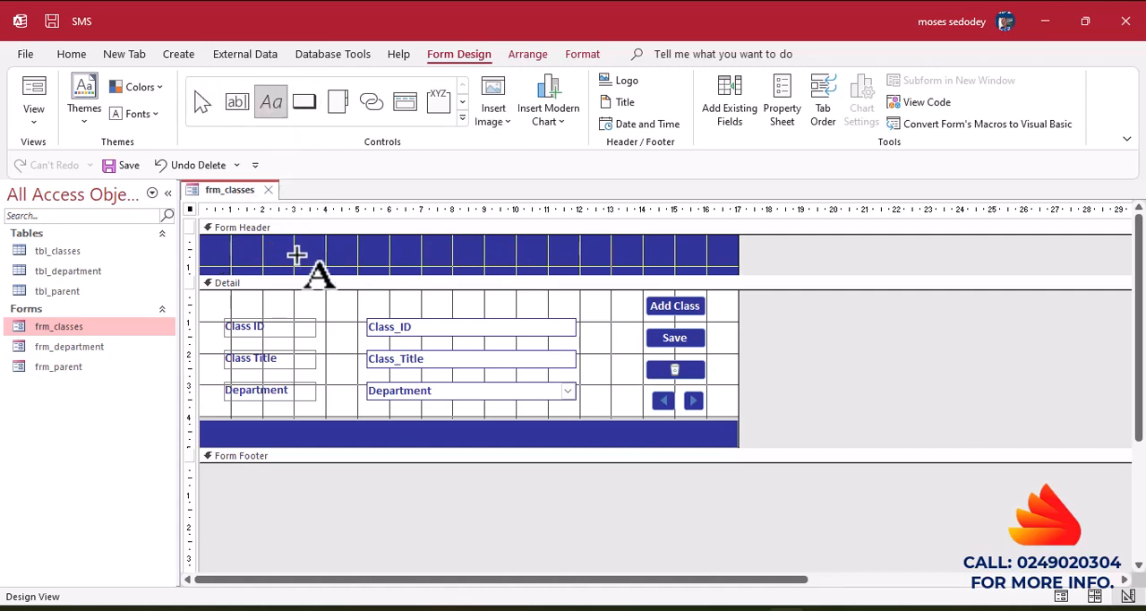
{"action": "left_click_drag", "start_coordinate": [293, 247], "coordinate": [546, 267]}
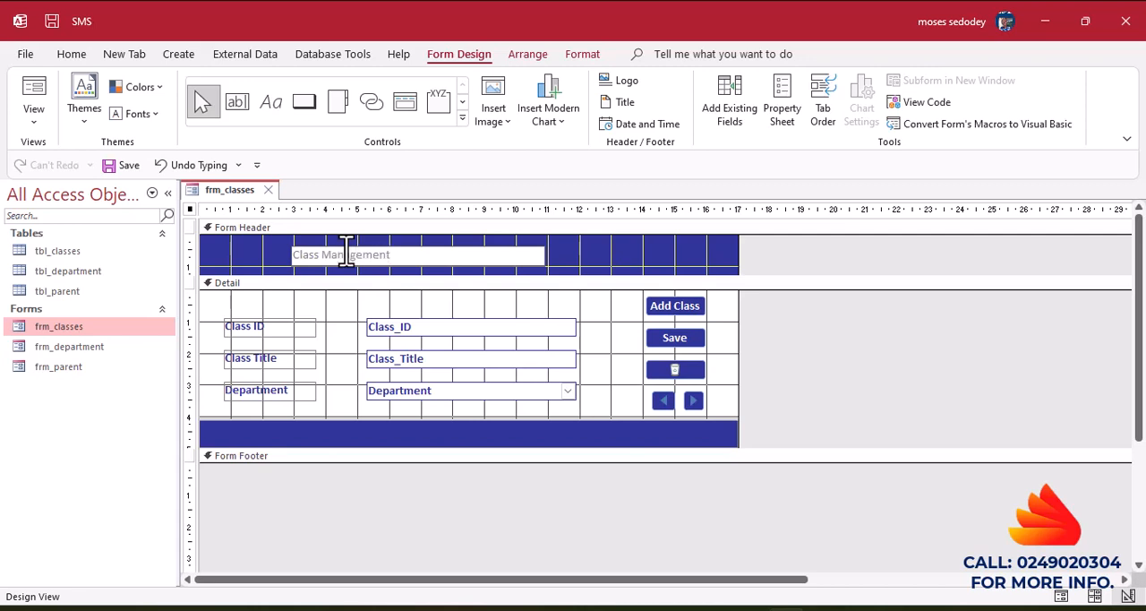
{"action": "left_click_drag", "start_coordinate": [399, 255], "coordinate": [227, 241]}
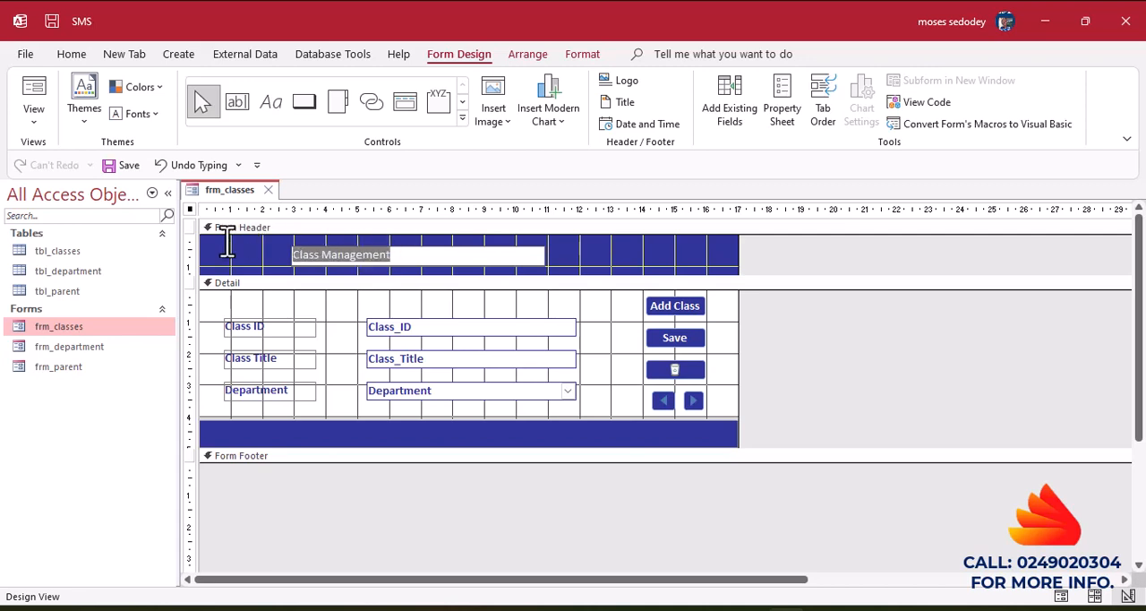
{"action": "left_click", "coordinate": [582, 57]}
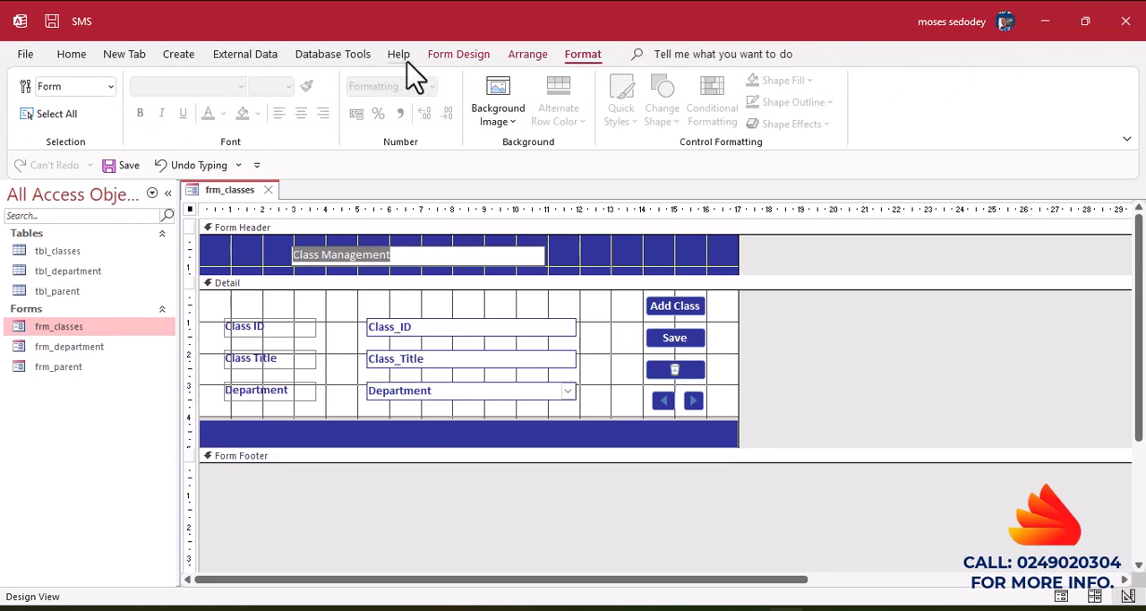
{"action": "key", "text": "Escape"}
{"action": "left_click", "coordinate": [601, 271]}
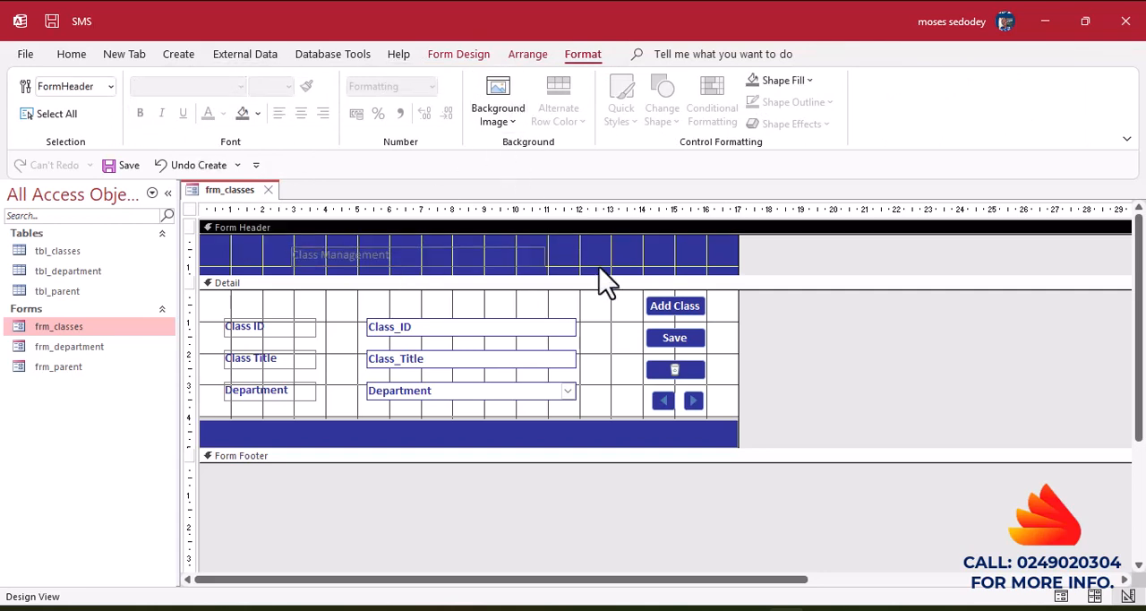
Format the Class Management label as bold, white text at font size 12.
{"action": "left_click", "coordinate": [379, 261]}
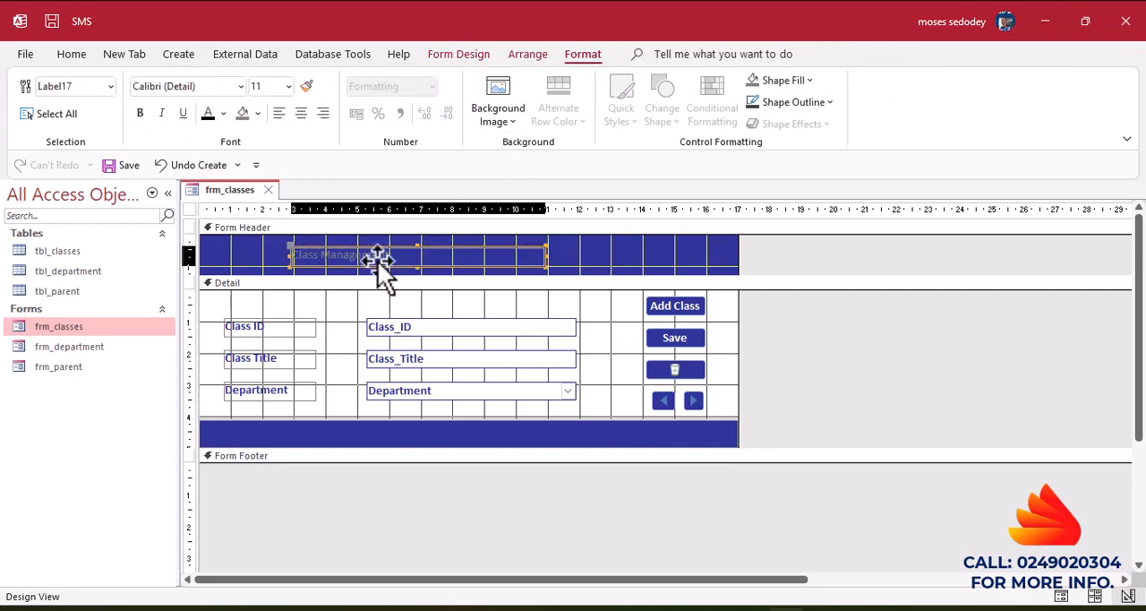
{"action": "left_click", "coordinate": [141, 113]}
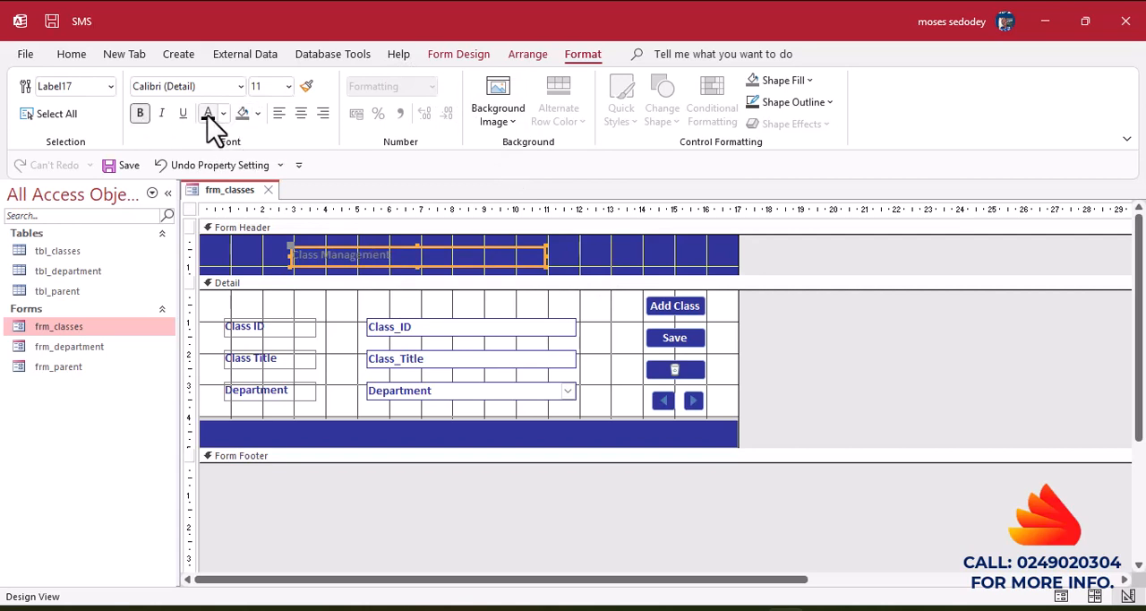
{"action": "left_click", "coordinate": [224, 113]}
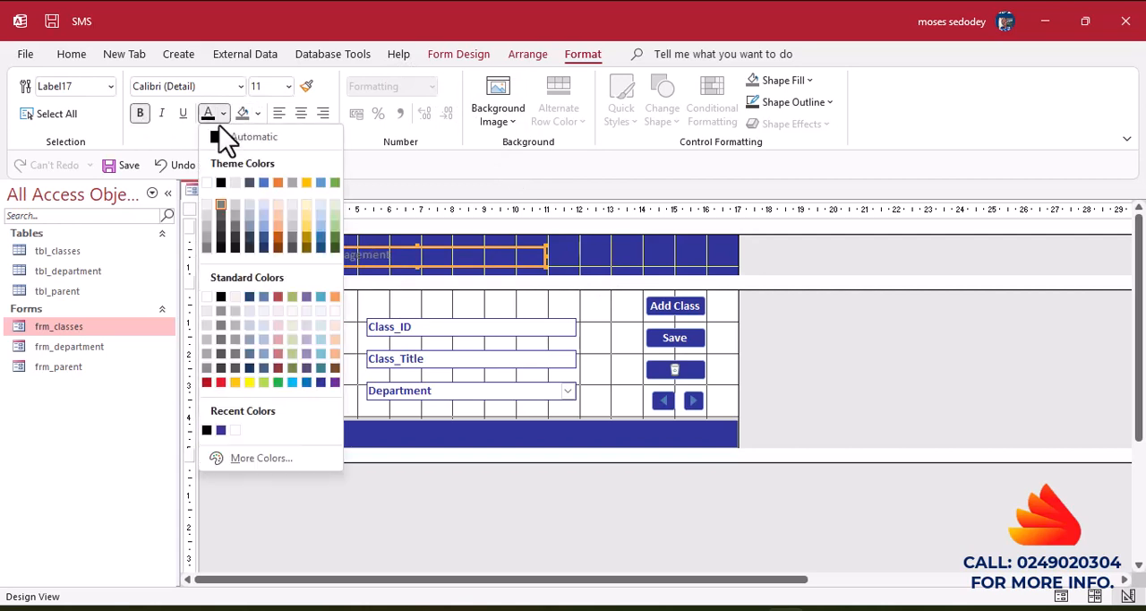
{"action": "left_click", "coordinate": [207, 183]}
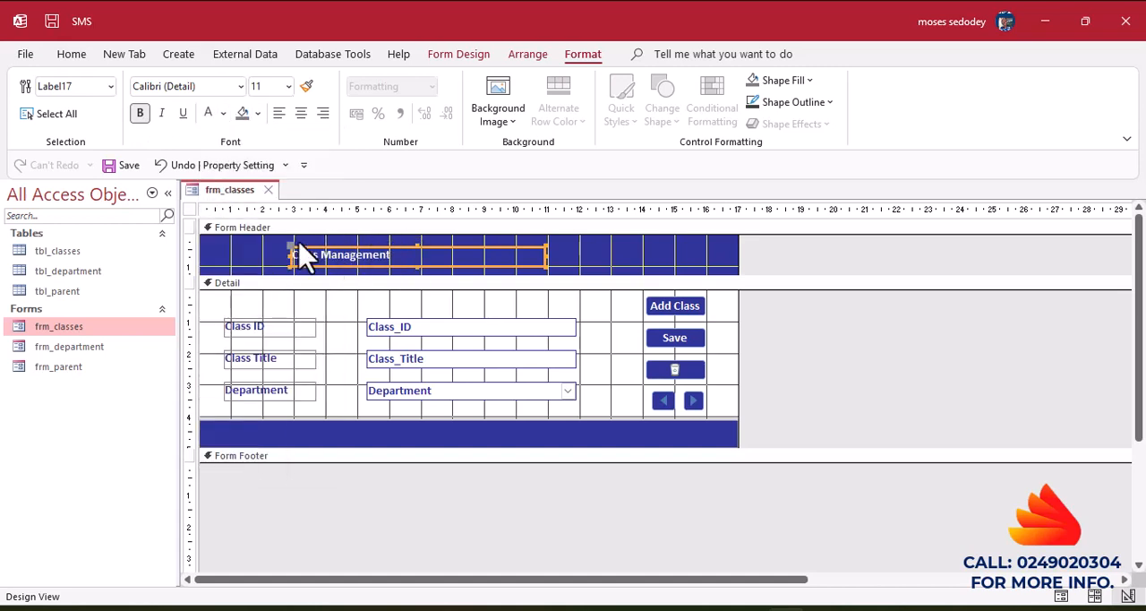
{"action": "left_click", "coordinate": [288, 86]}
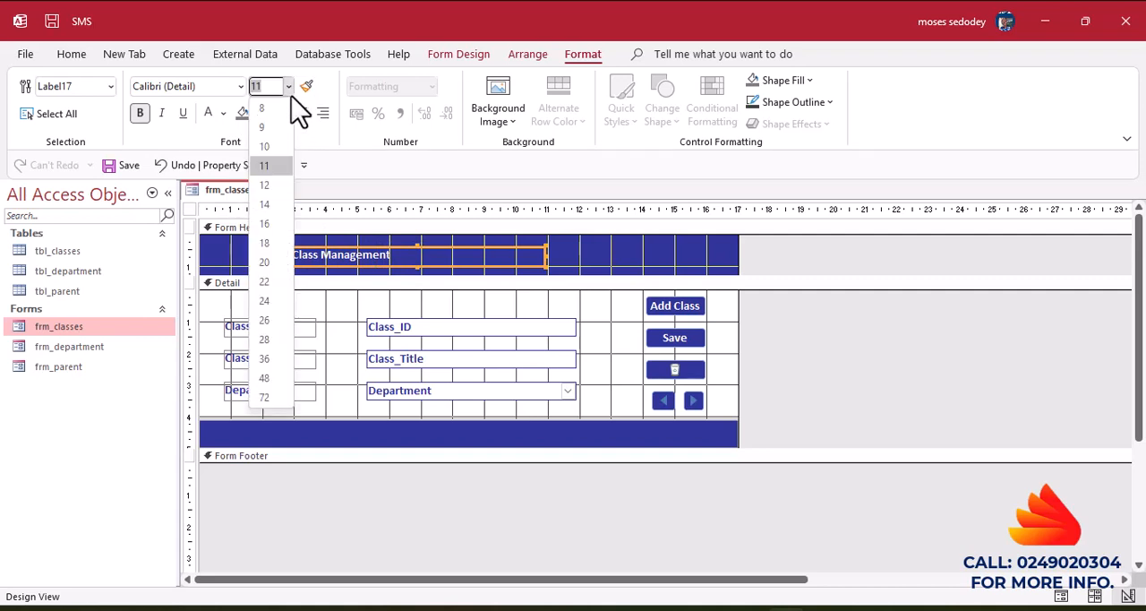
{"action": "left_click", "coordinate": [268, 186]}
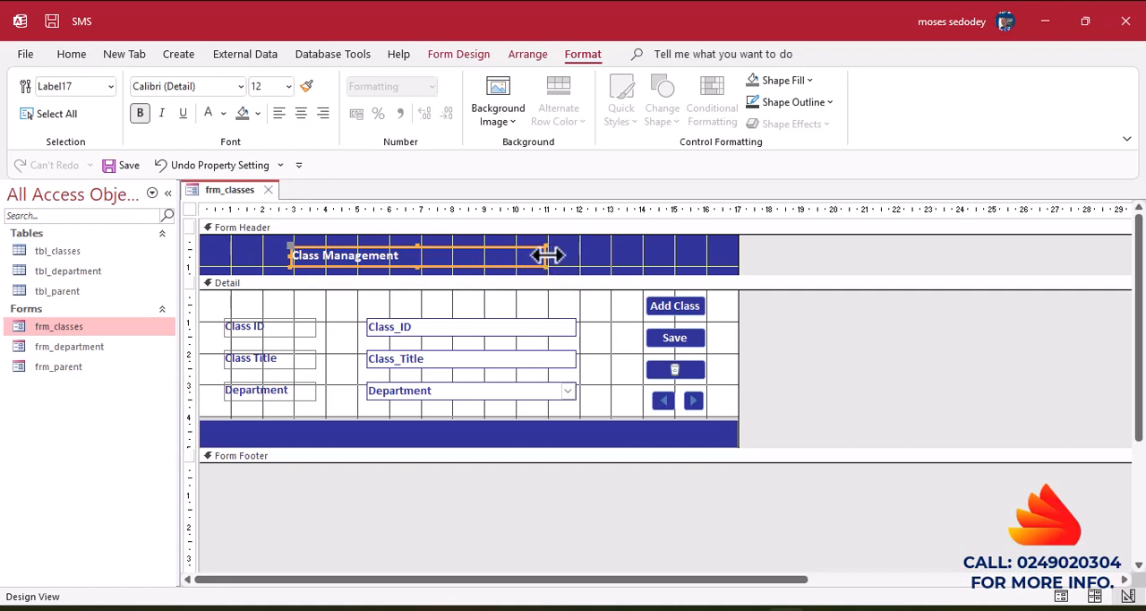
Narrow the Class Management label to about 4.6 cm and move it to the middle of the form header.
{"action": "mouse_move", "coordinate": [546, 255]}
{"action": "left_mouse_down"}
{"action": "mouse_move", "coordinate": [438, 256]}
{"action": "mouse_move", "coordinate": [544, 261]}
{"action": "left_mouse_up"}
{"action": "left_click", "coordinate": [596, 263]}
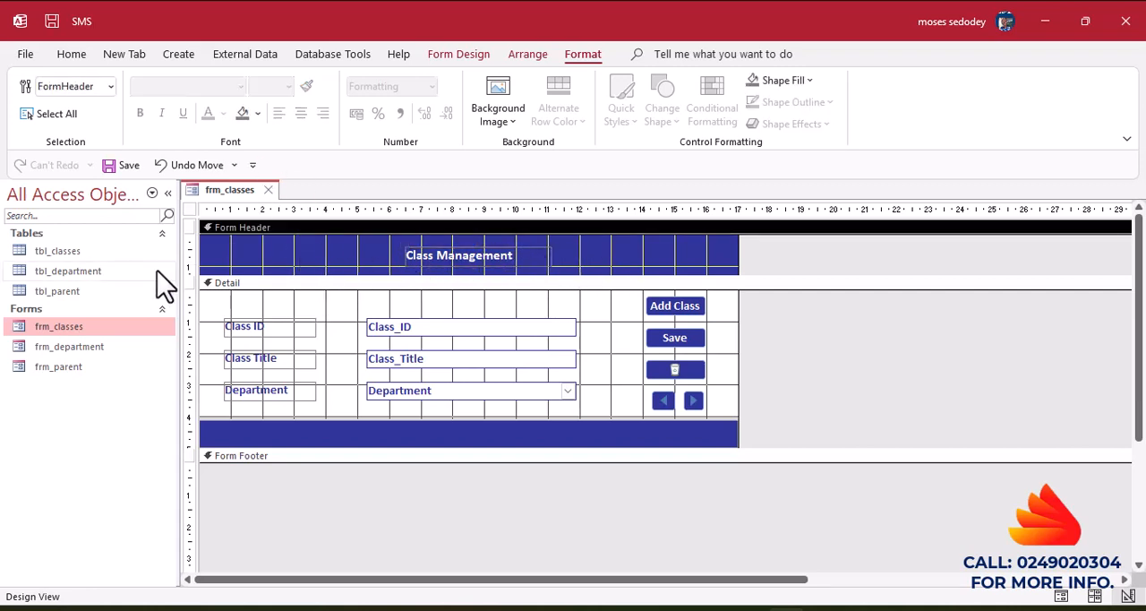
Preview the Classes form in Form View and close it, saving the design changes.
{"action": "left_click", "coordinate": [70, 54]}
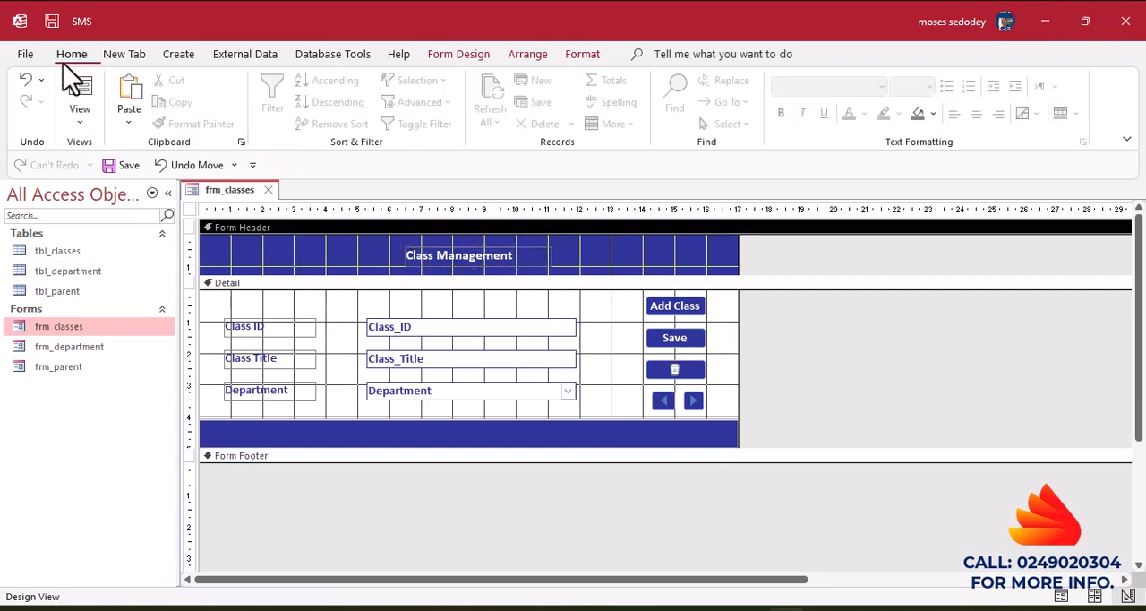
{"action": "left_click", "coordinate": [82, 89]}
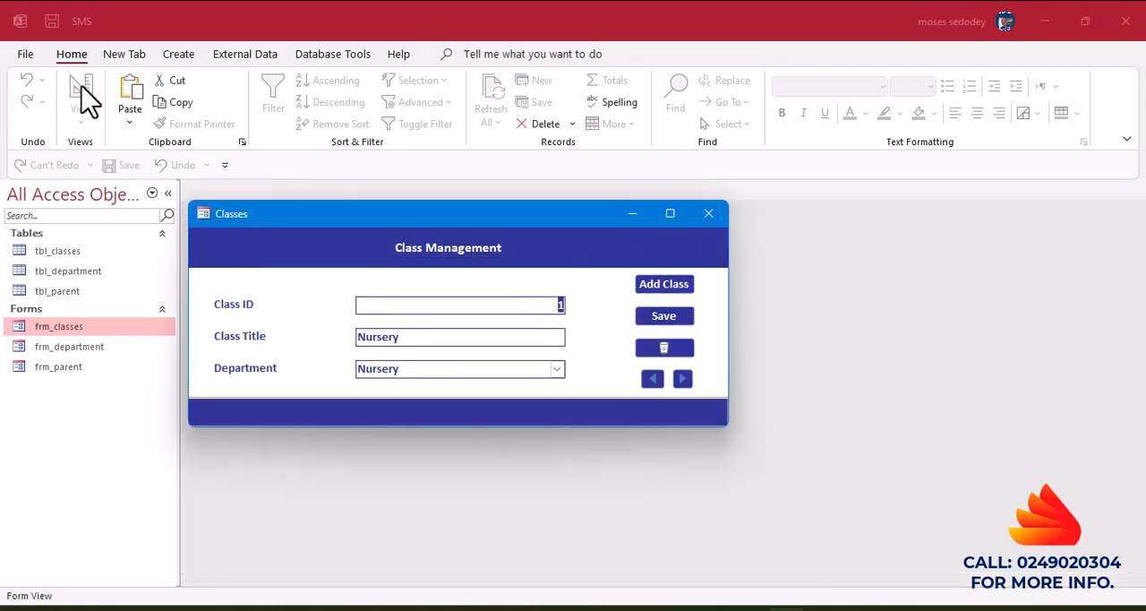
{"action": "left_click", "coordinate": [708, 215]}
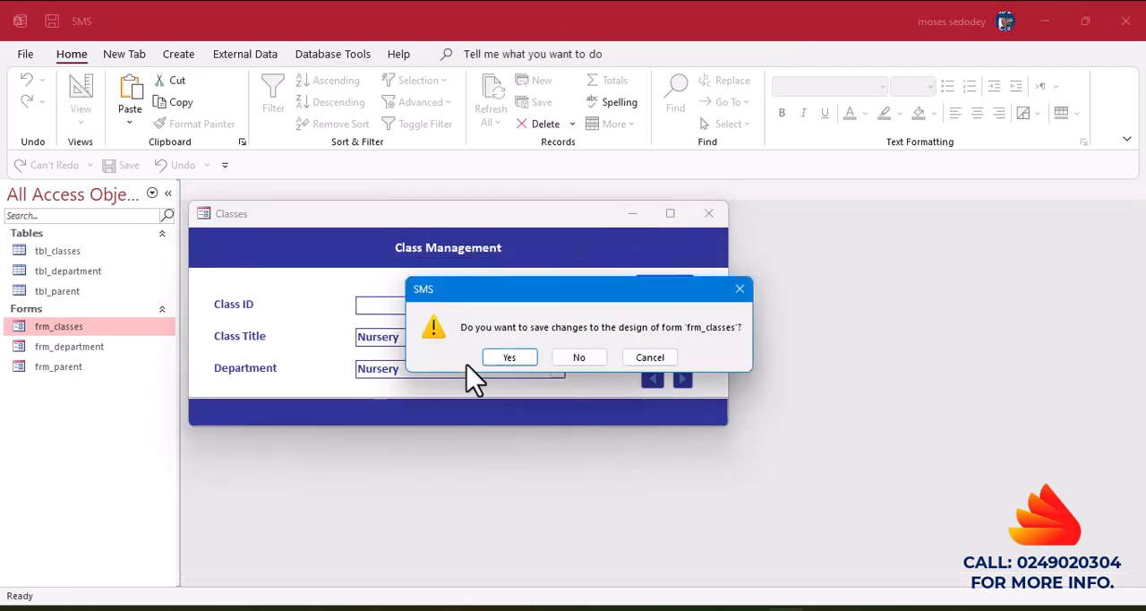
{"action": "left_click", "coordinate": [509, 357]}
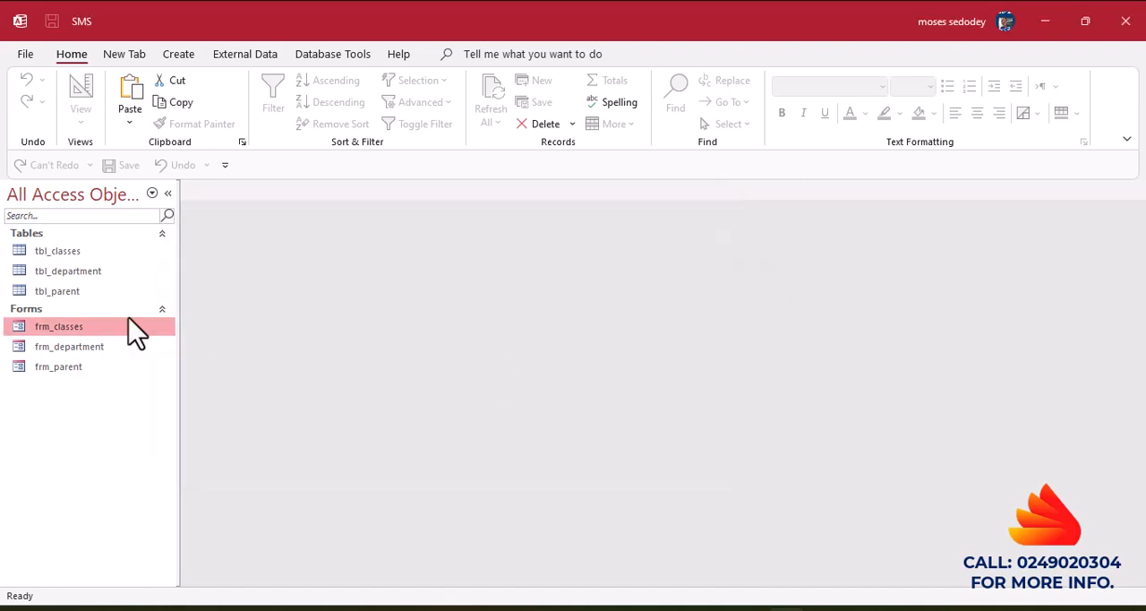
Open the frm_department form and switch it to Design View.
{"action": "left_click", "coordinate": [56, 355]}
{"action": "double_click", "coordinate": [55, 355]}
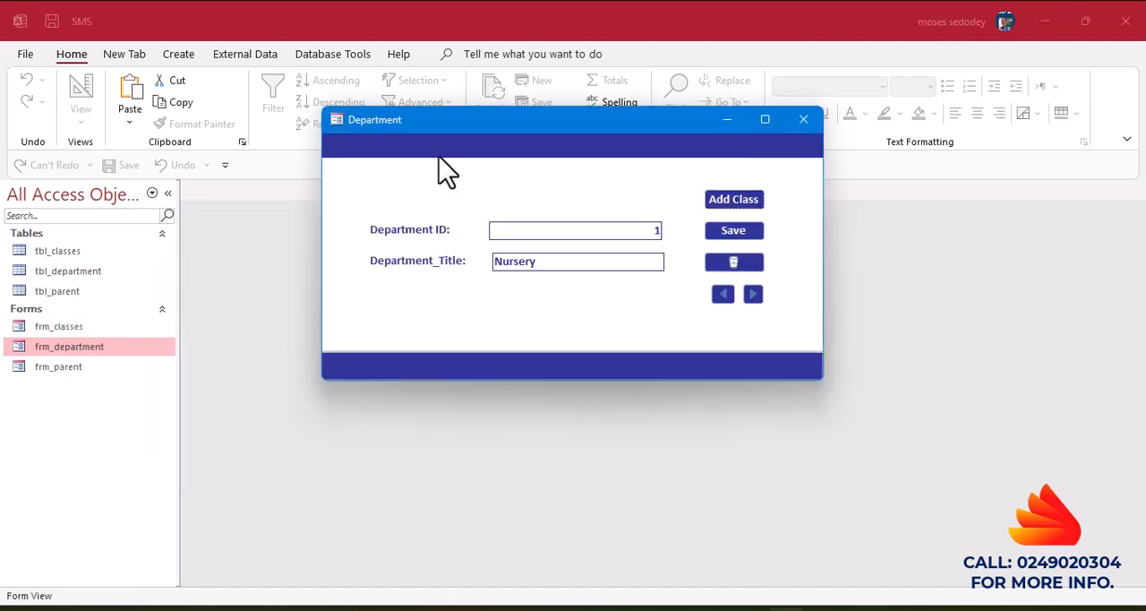
{"action": "right_click", "coordinate": [496, 151]}
{"action": "left_click", "coordinate": [535, 190]}
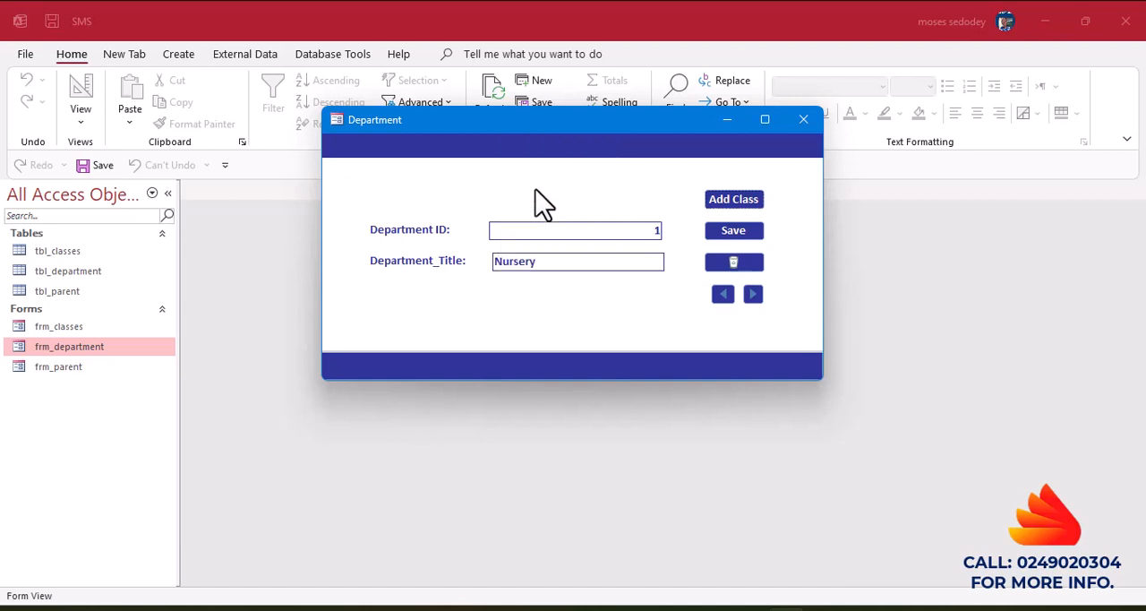
Heighten the form header slightly and add an about 8 cm wide label reading "Department In School" in it.
{"action": "left_click_drag", "start_coordinate": [266, 257], "coordinate": [266, 267]}
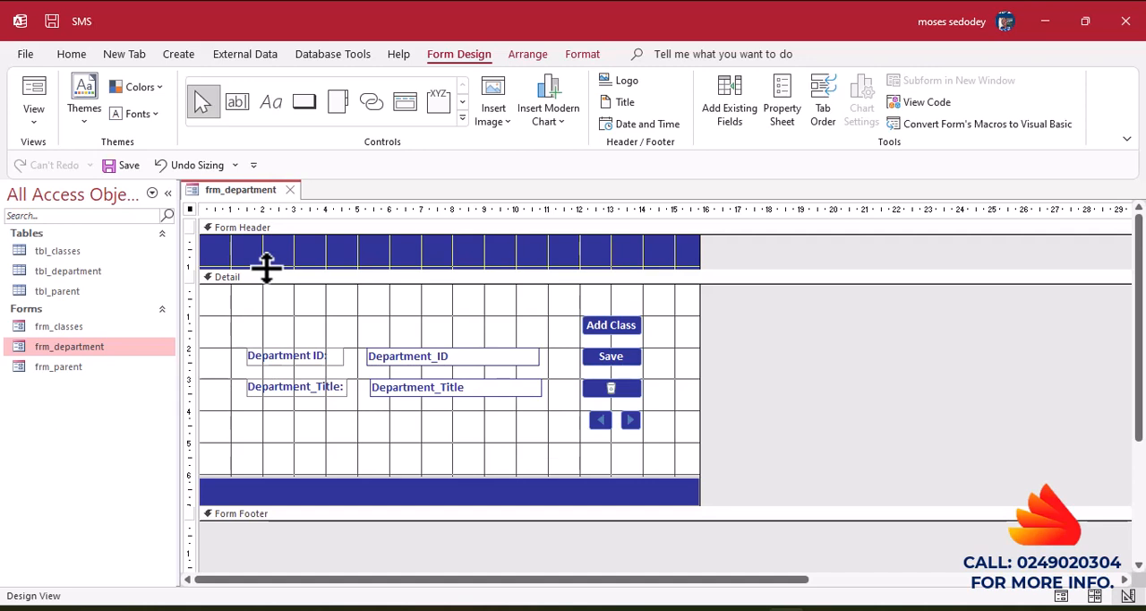
{"action": "left_click", "coordinate": [270, 124]}
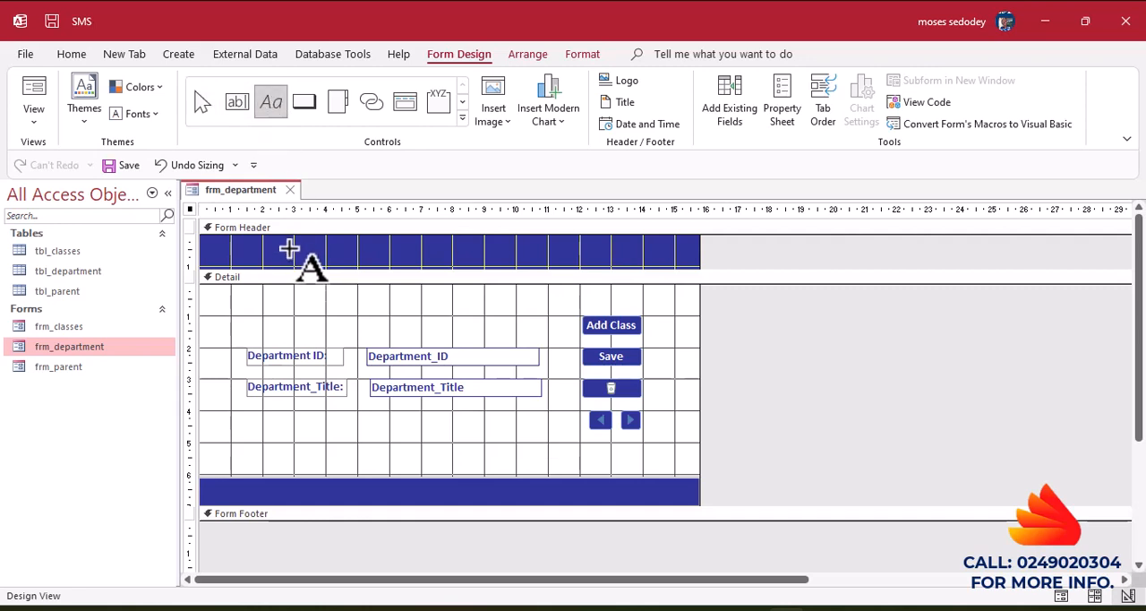
{"action": "left_click_drag", "start_coordinate": [284, 242], "coordinate": [539, 261]}
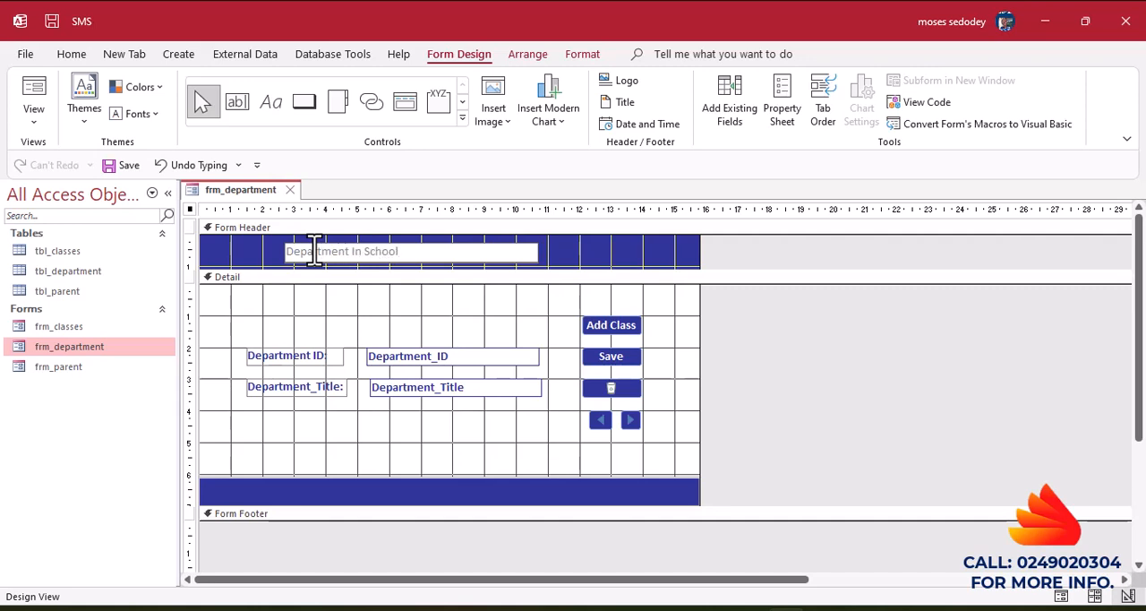
{"action": "left_click", "coordinate": [574, 256]}
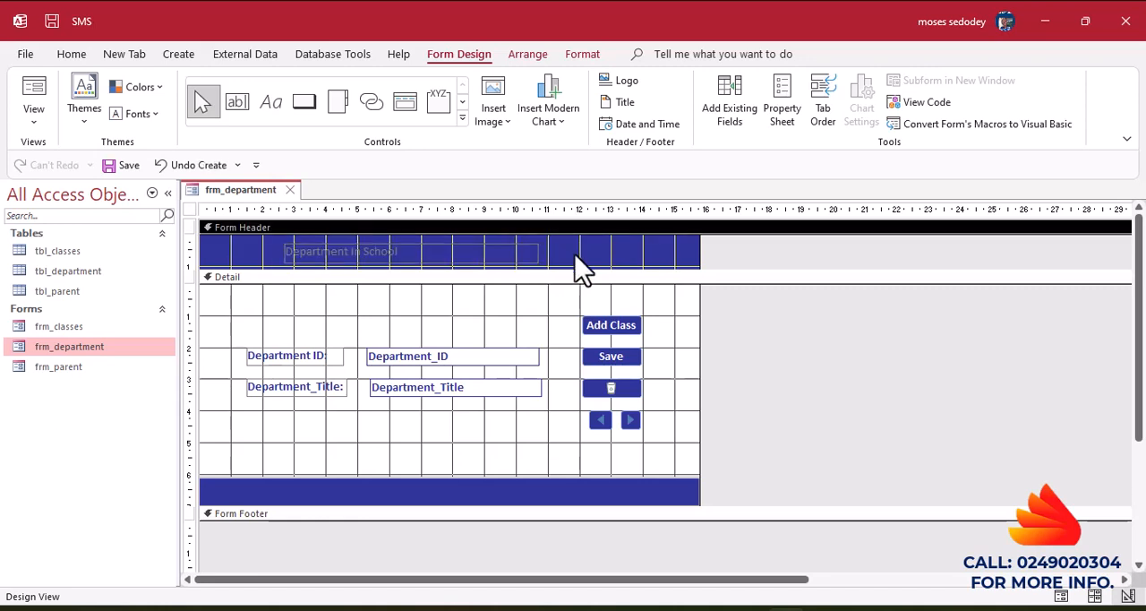
Format the Department In School label as bold, white text at font size 12.
{"action": "left_click", "coordinate": [468, 255]}
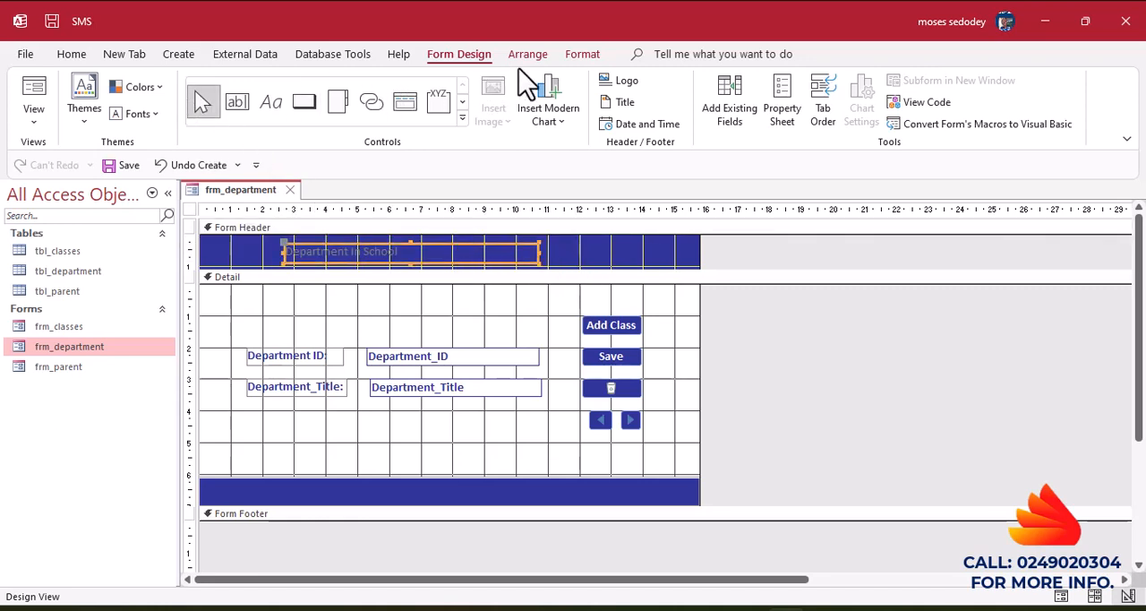
{"action": "left_click", "coordinate": [580, 56]}
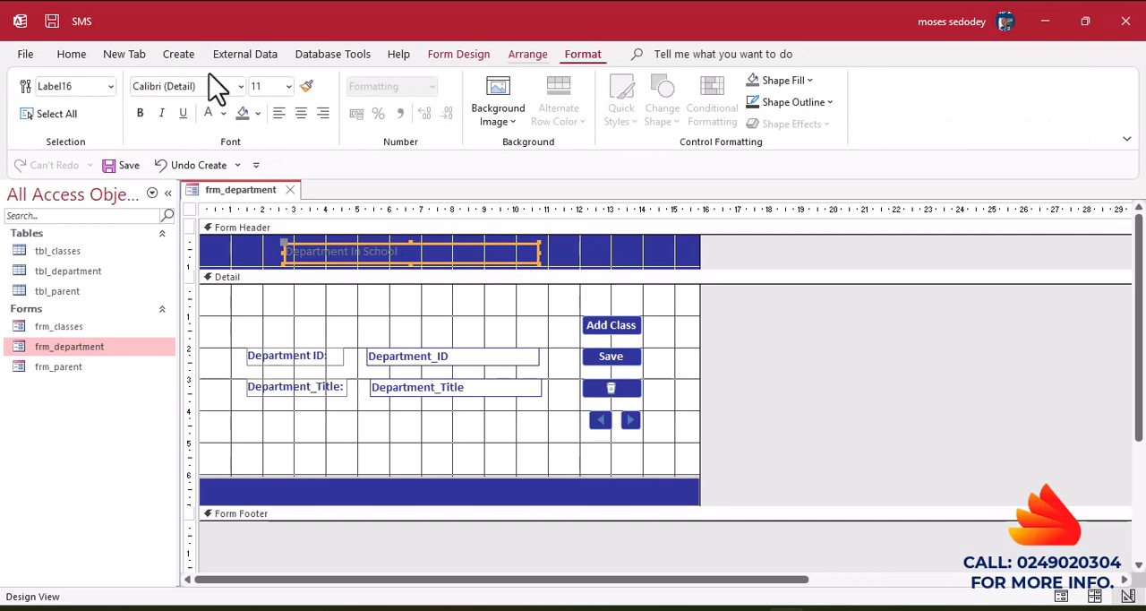
{"action": "left_click", "coordinate": [140, 114]}
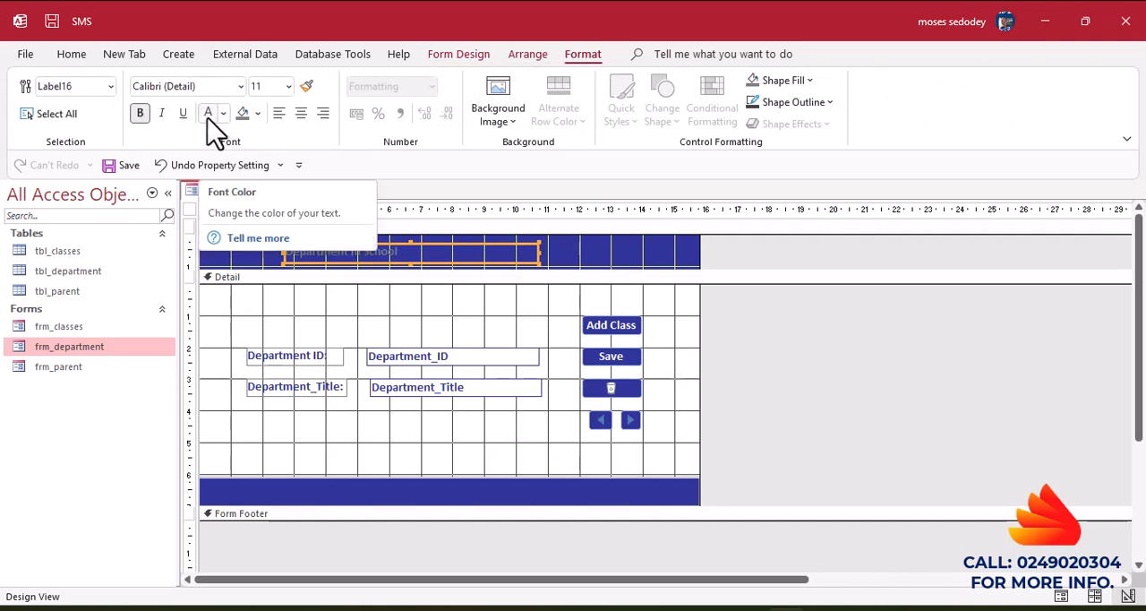
{"action": "left_click", "coordinate": [210, 118]}
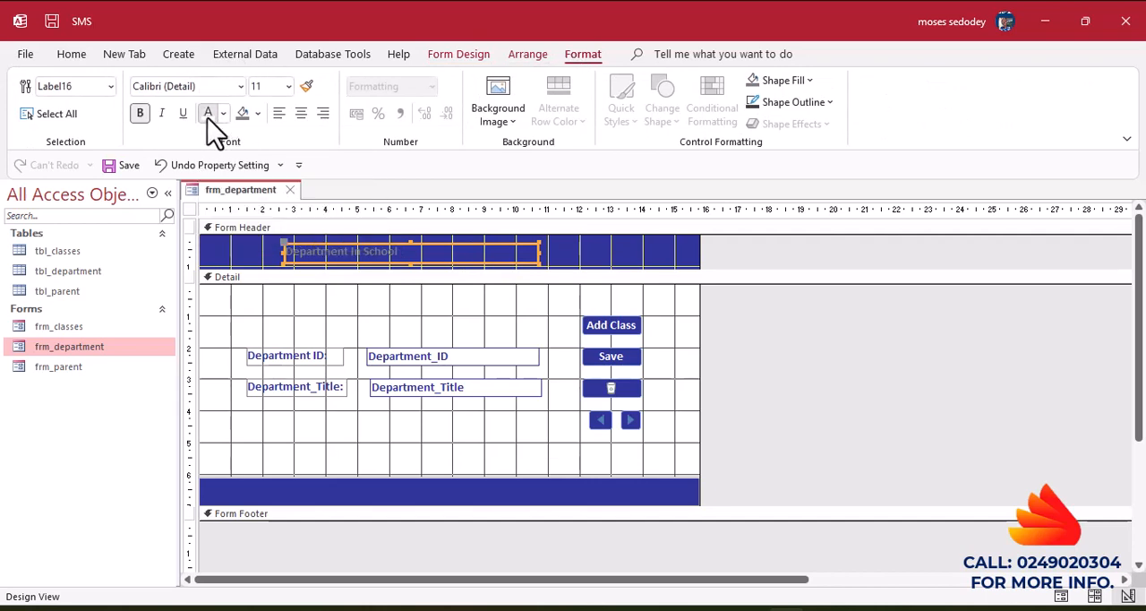
{"action": "left_click", "coordinate": [287, 86]}
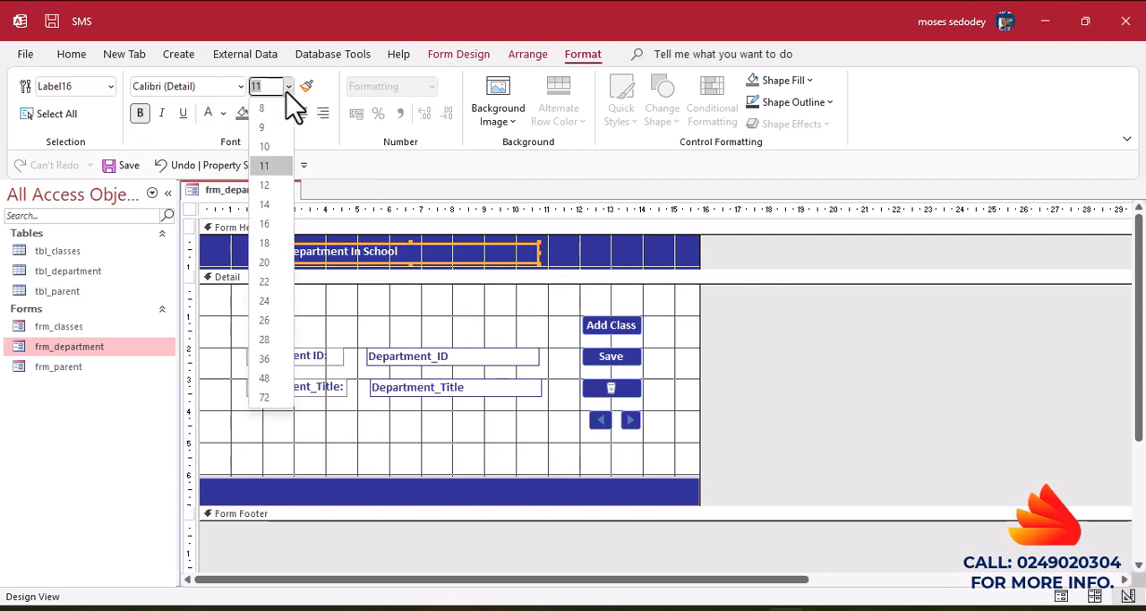
{"action": "left_click", "coordinate": [265, 185]}
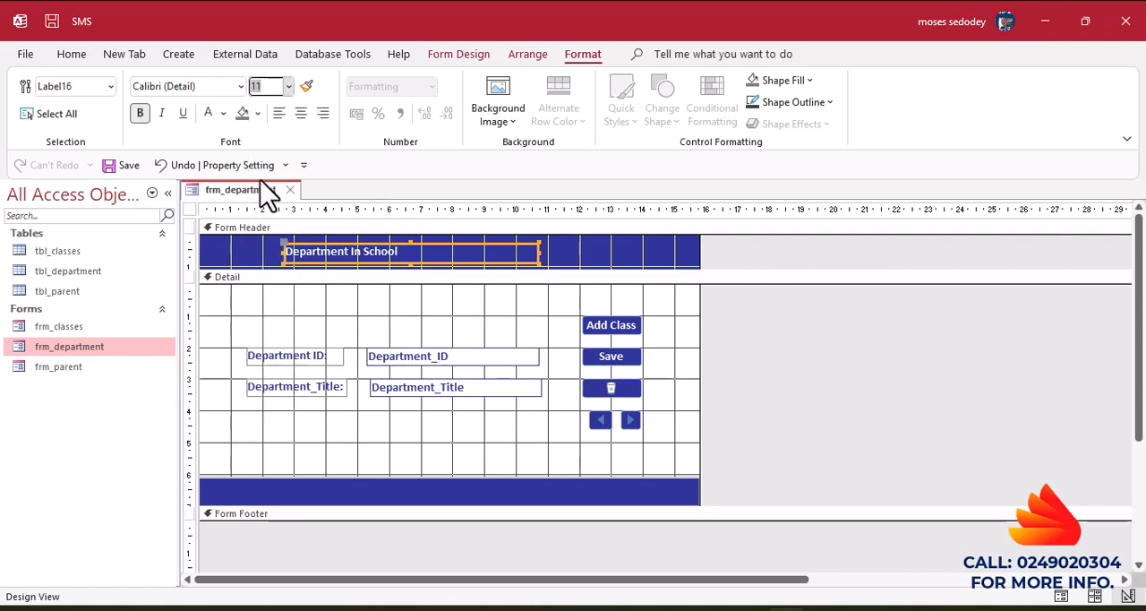
Narrow the Department In School label to about 5.4 cm and move it to the middle of the form header.
{"action": "left_click", "coordinate": [535, 253]}
{"action": "left_click_drag", "start_coordinate": [536, 254], "coordinate": [456, 252]}
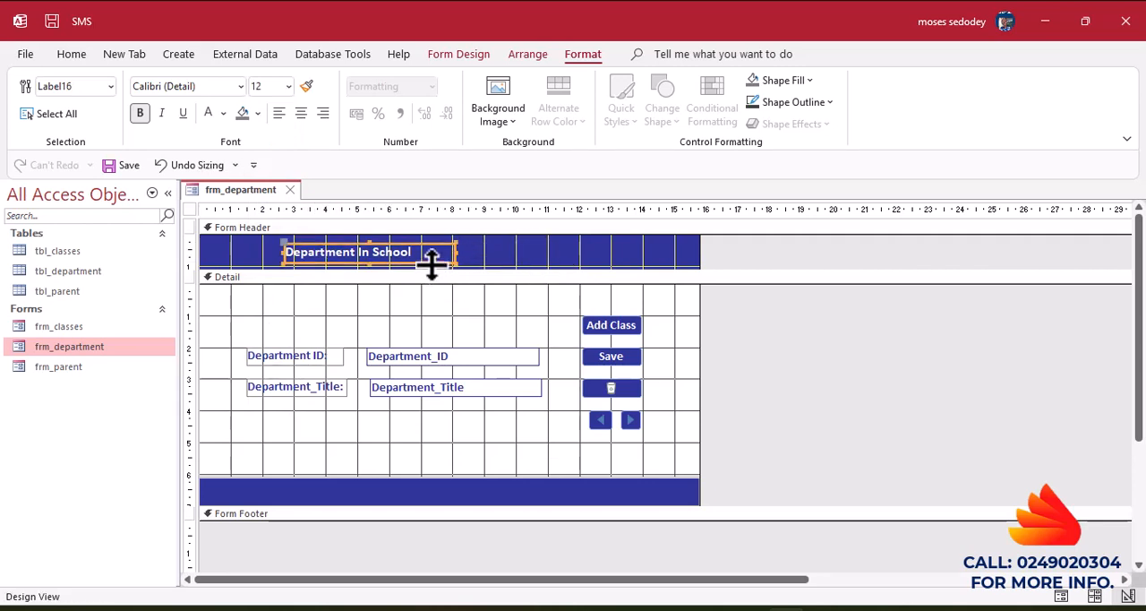
{"action": "left_click_drag", "start_coordinate": [432, 267], "coordinate": [531, 264]}
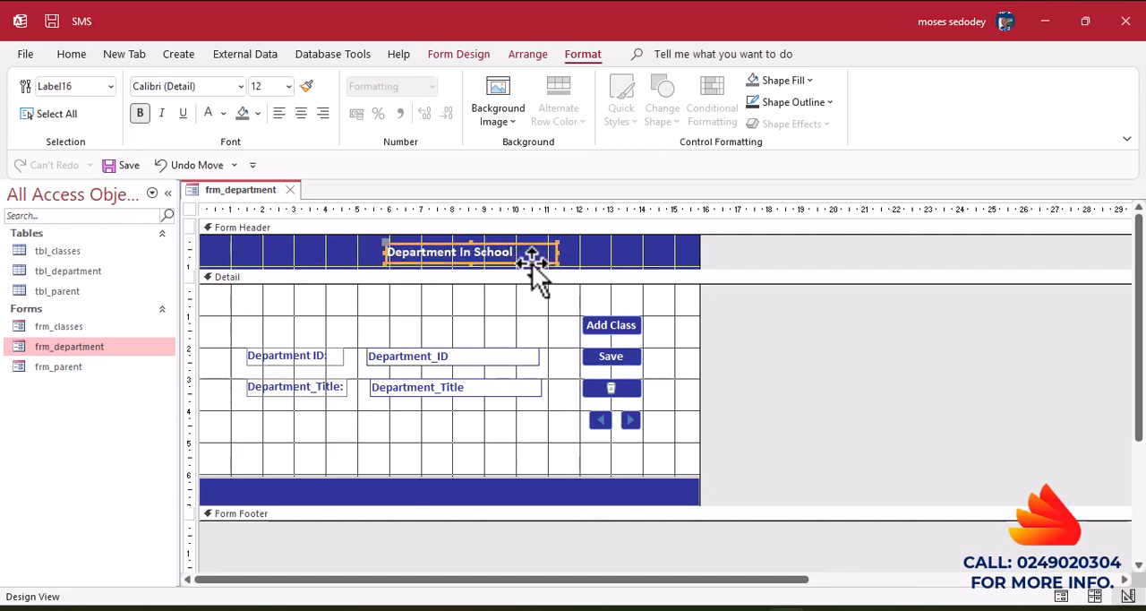
Preview the Department form in Form View and close it, saving the design changes.
{"action": "left_click", "coordinate": [71, 53]}
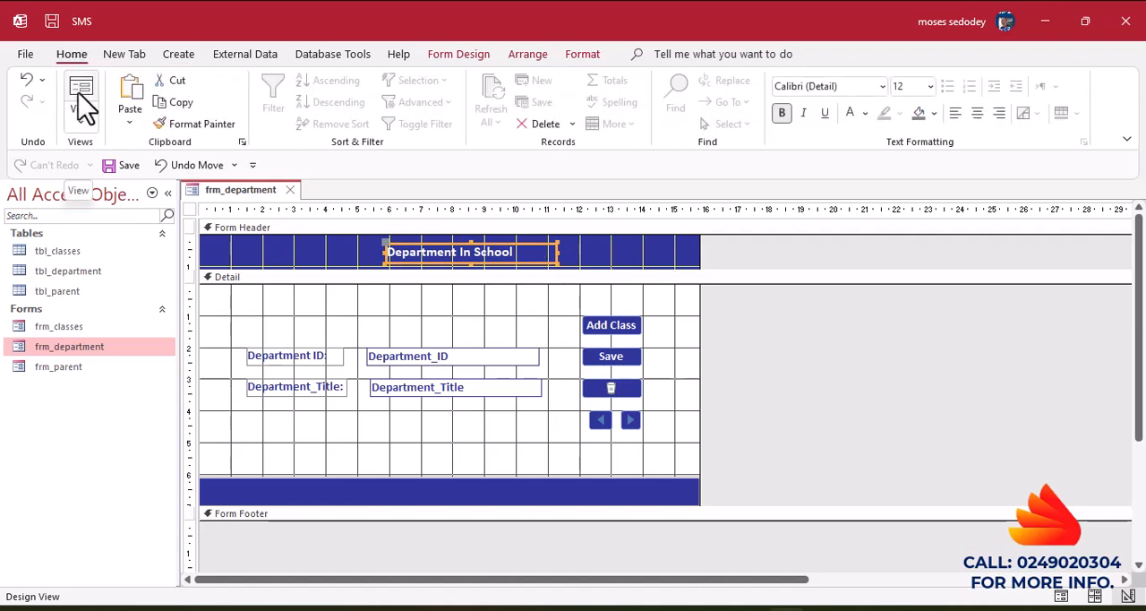
{"action": "left_click", "coordinate": [85, 107]}
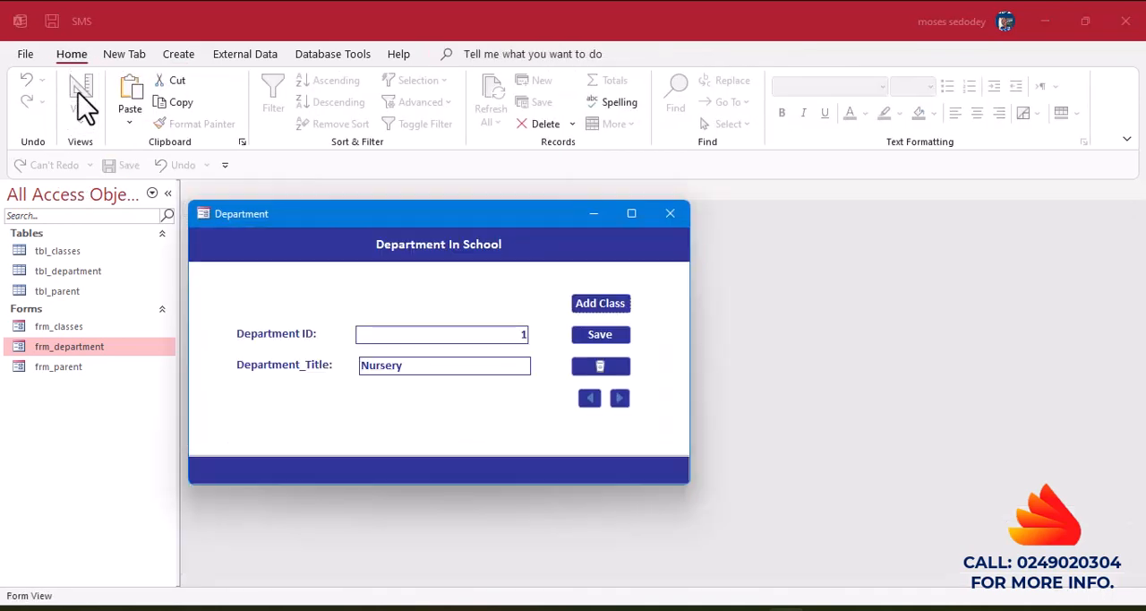
{"action": "left_click", "coordinate": [678, 211]}
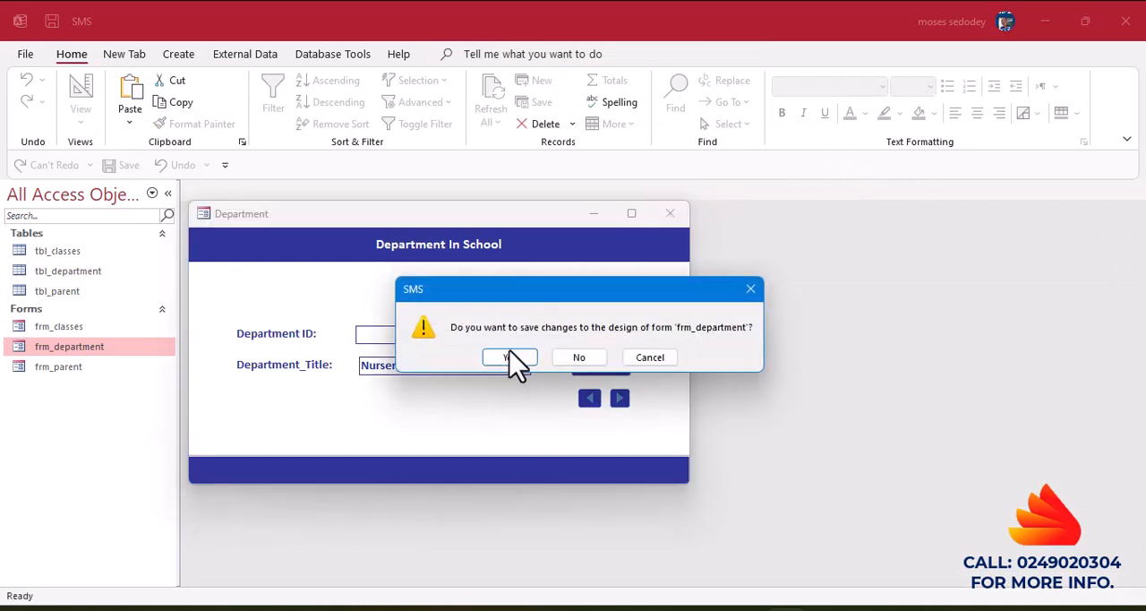
{"action": "left_click", "coordinate": [509, 357]}
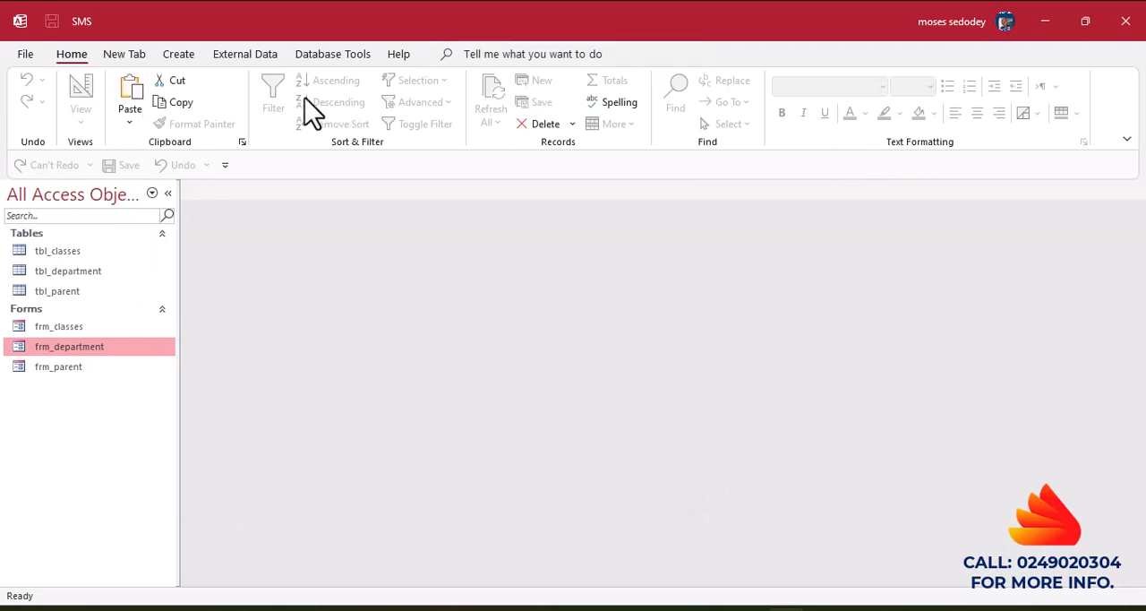
Create a new table and save it as tbl_student.
{"action": "left_click", "coordinate": [179, 56]}
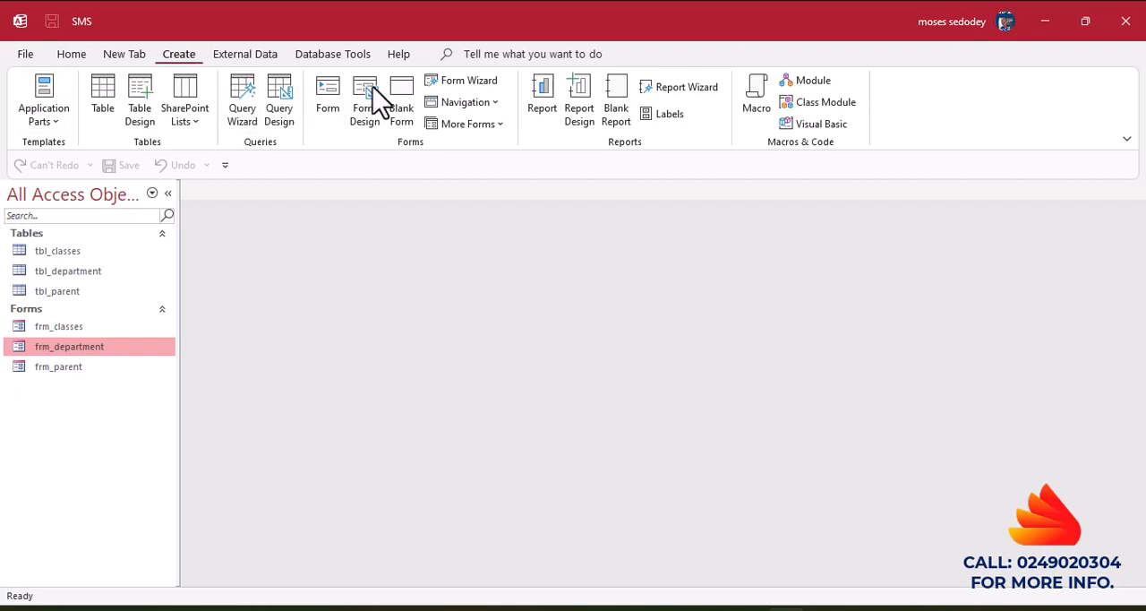
{"action": "left_click", "coordinate": [115, 94]}
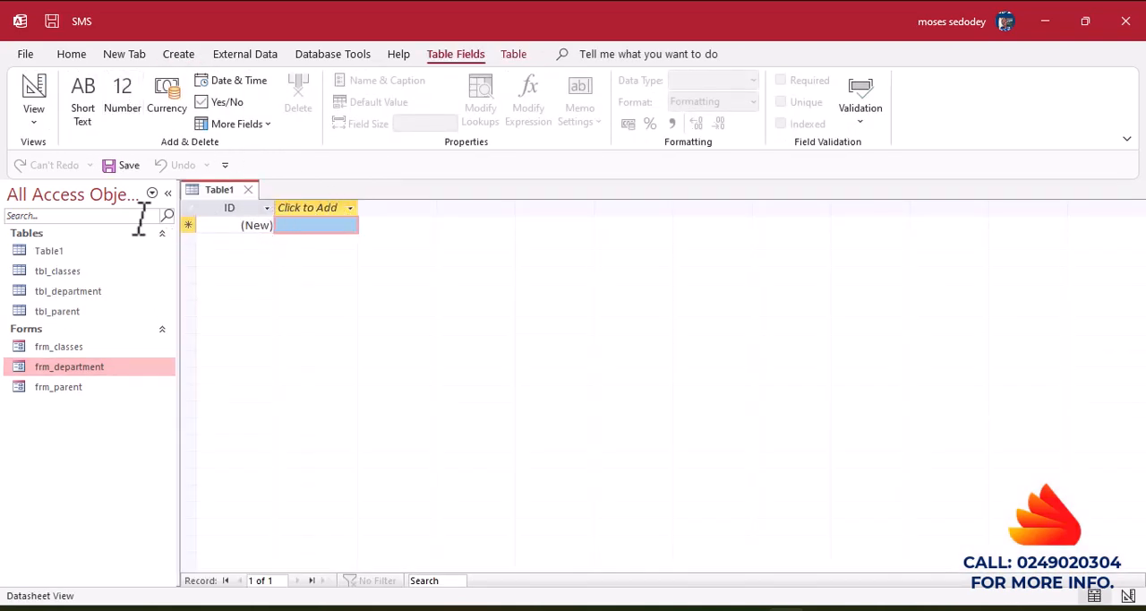
{"action": "left_click", "coordinate": [111, 168]}
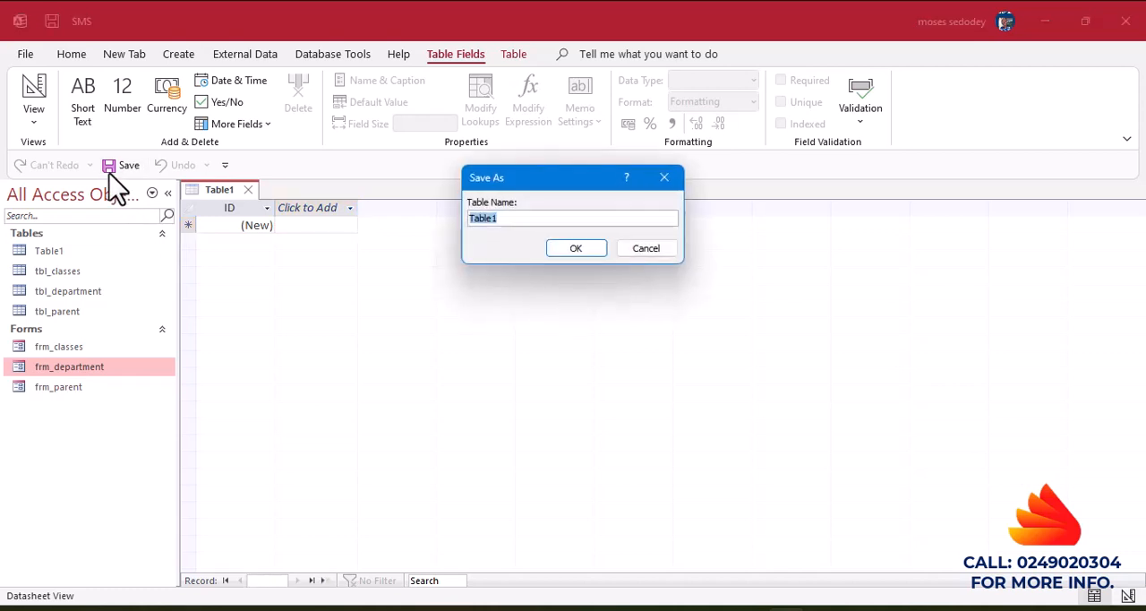
{"action": "key", "text": "BackSpace"}
{"action": "type", "text": "tbl_stud"}
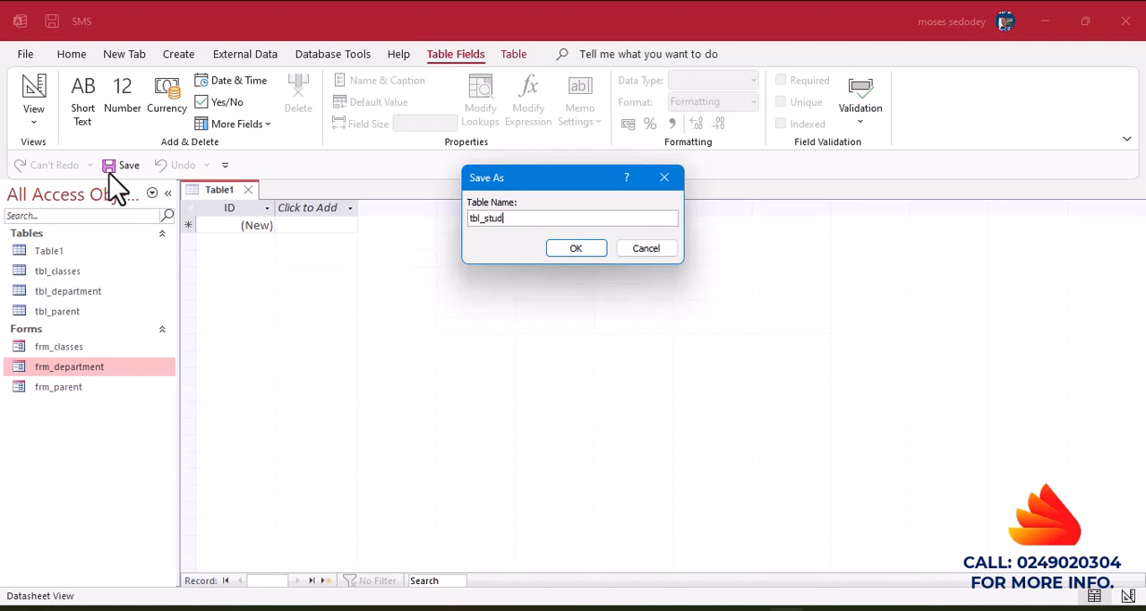
{"action": "type", "text": "ent"}
{"action": "left_click", "coordinate": [562, 248]}
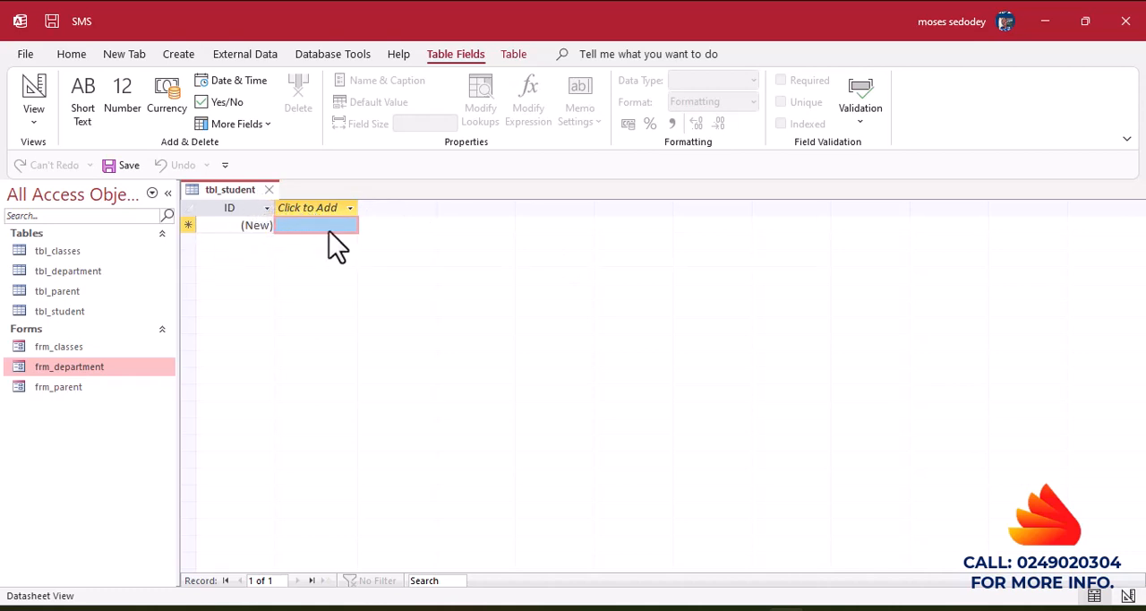
Switch tbl_student to Design View and add a Short Text field named FirstName below the ID field.
{"action": "left_click", "coordinate": [32, 104]}
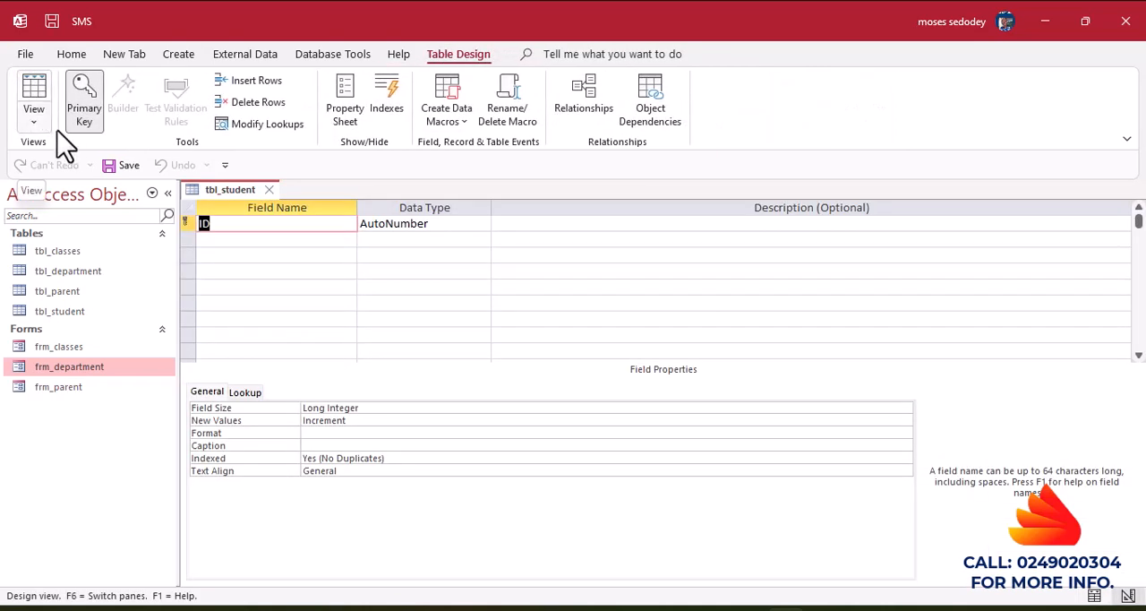
{"action": "left_click", "coordinate": [207, 240]}
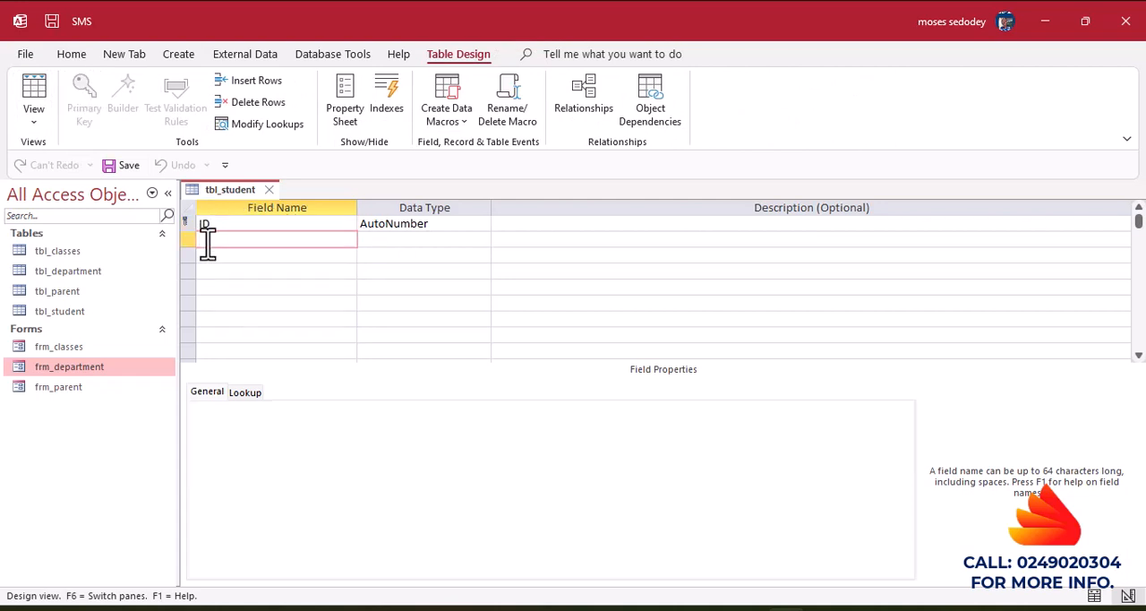
{"action": "type", "text": "F"}
{"action": "type", "text": "ir"}
{"action": "key", "text": "BackSpace"}
{"action": "type", "text": "rtName"}
{"action": "left_click", "coordinate": [401, 350]}
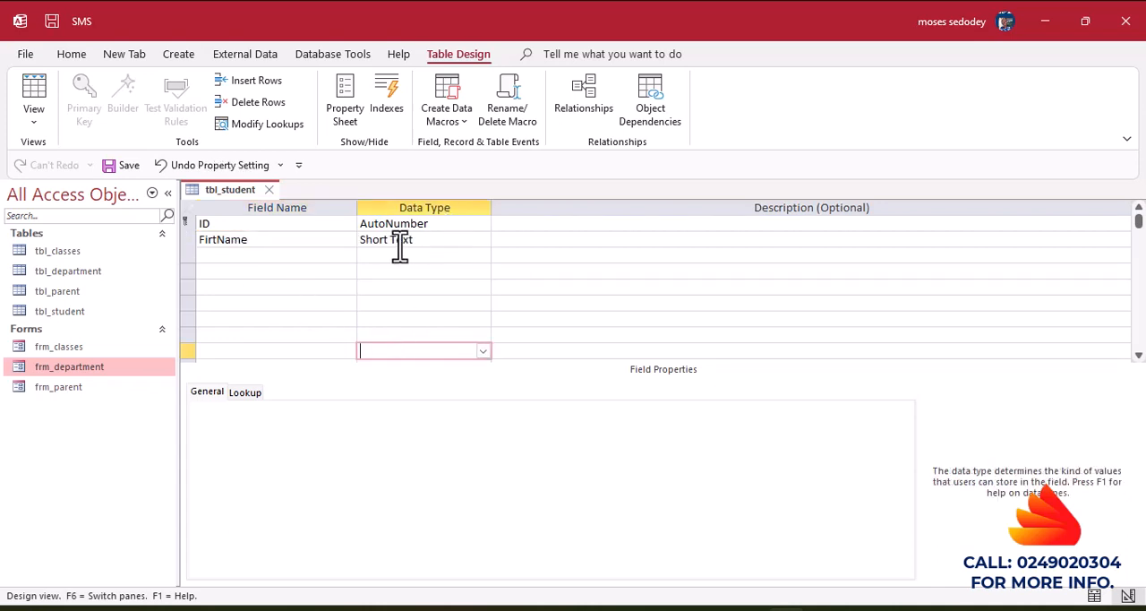
{"action": "left_click", "coordinate": [251, 247]}
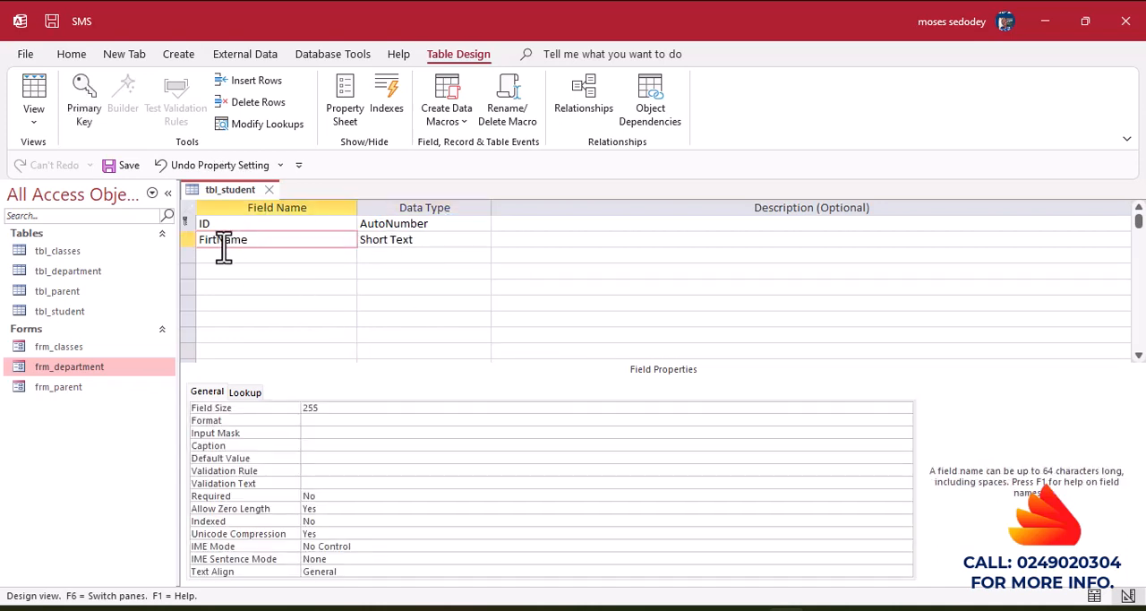
{"action": "left_click", "coordinate": [215, 249]}
{"action": "type", "text": "s"}
Set the FirstName field's caption to "First Name".
{"action": "left_click", "coordinate": [327, 448]}
{"action": "type", "text": "Fi"}
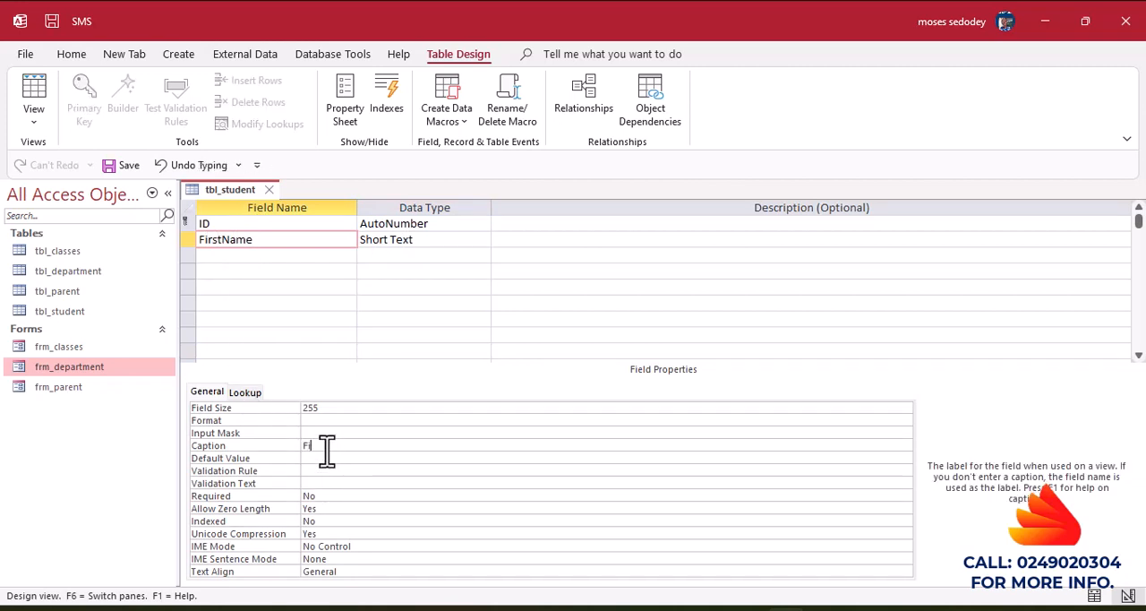
{"action": "type", "text": "rst Name"}
Add a Short Text field named LastName and give it the caption "Last Name".
{"action": "left_click", "coordinate": [223, 256]}
{"action": "type", "text": "Las"}
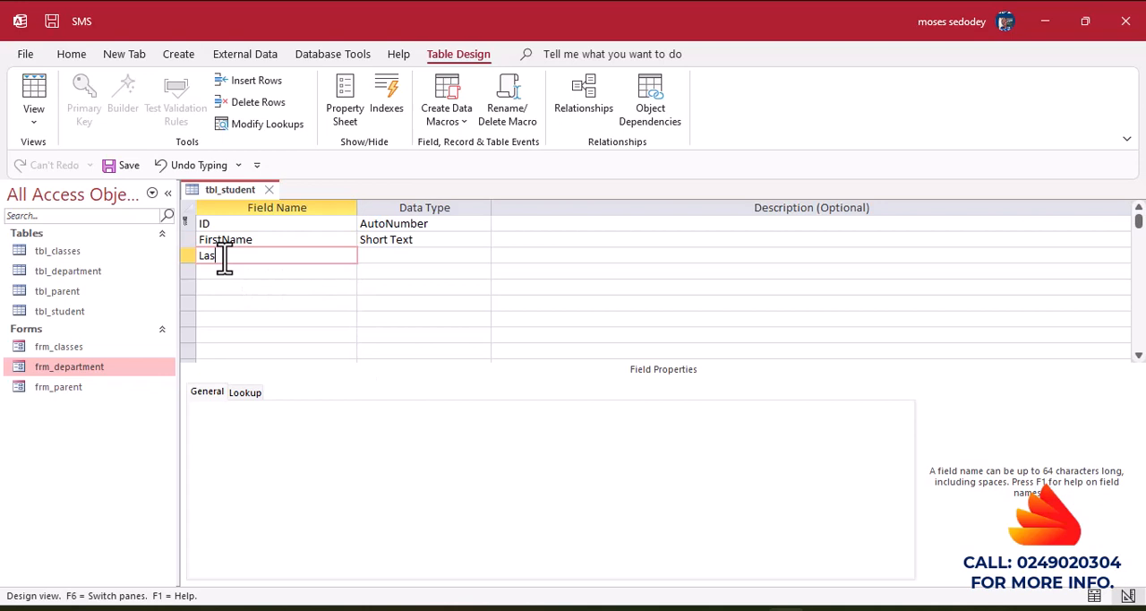
{"action": "type", "text": "tName"}
{"action": "left_click", "coordinate": [401, 271]}
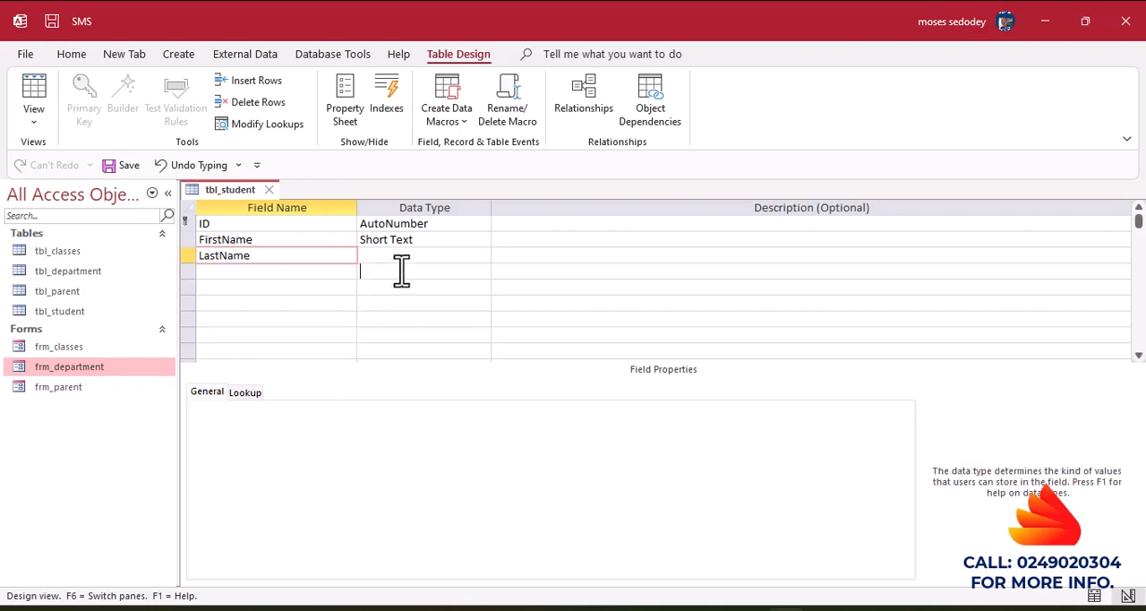
{"action": "left_click", "coordinate": [250, 262]}
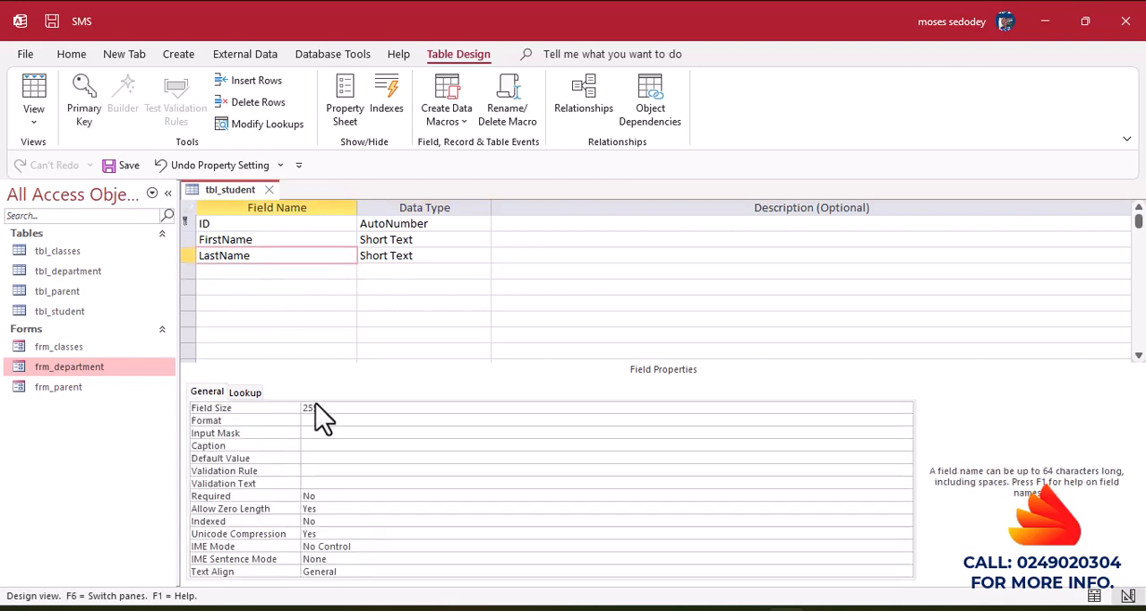
{"action": "left_click", "coordinate": [328, 445]}
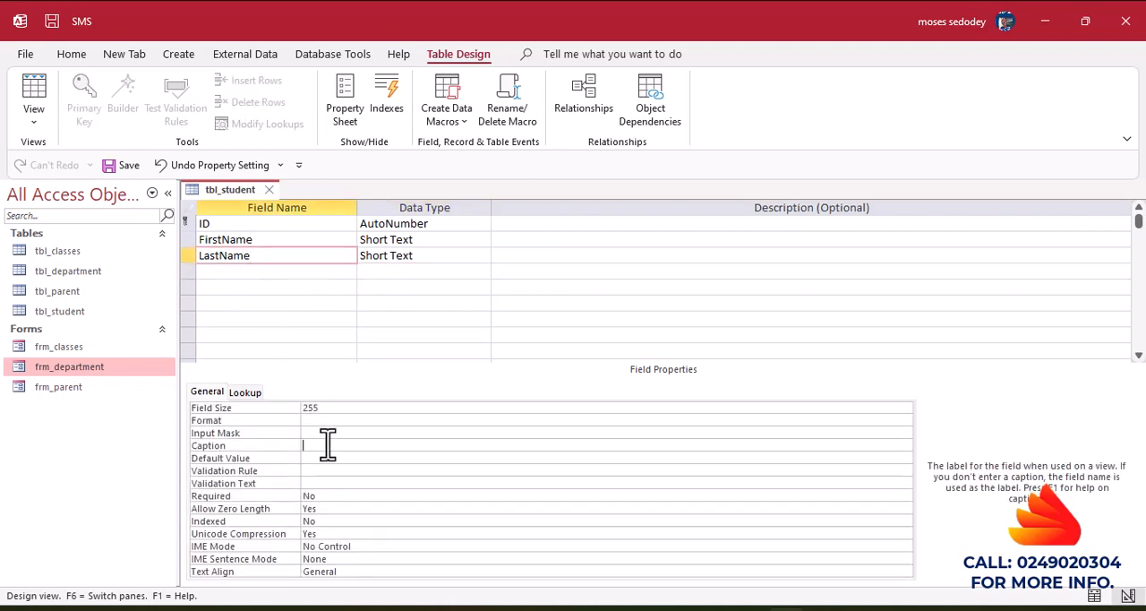
{"action": "type", "text": "Last Name"}
Add a Short Text field named Gender below LastName.
{"action": "left_click", "coordinate": [229, 275]}
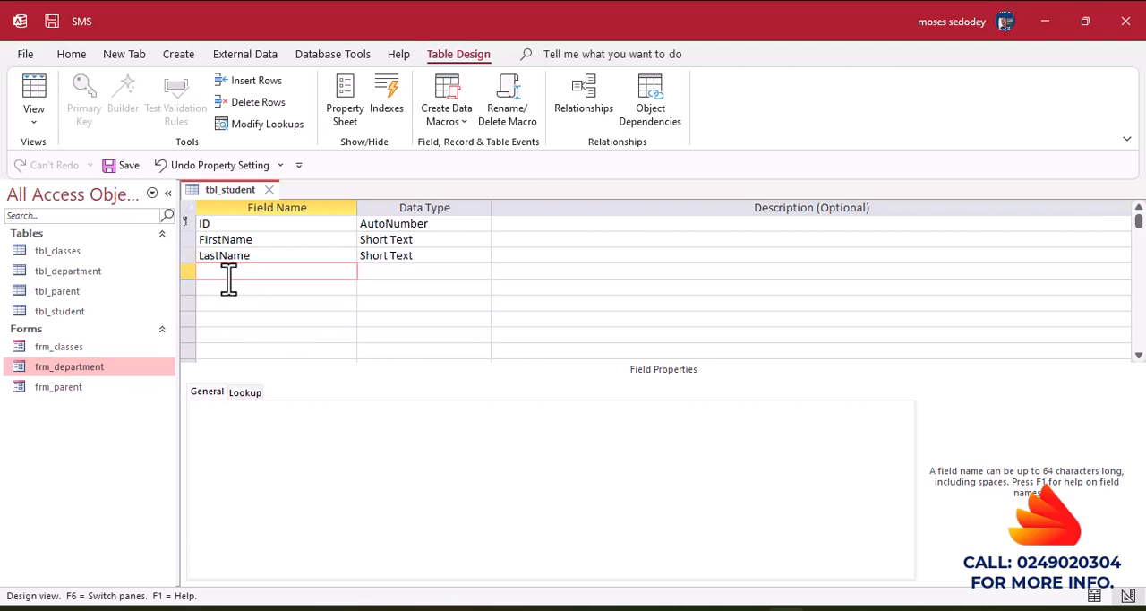
{"action": "type", "text": "Gender"}
{"action": "left_click", "coordinate": [445, 288]}
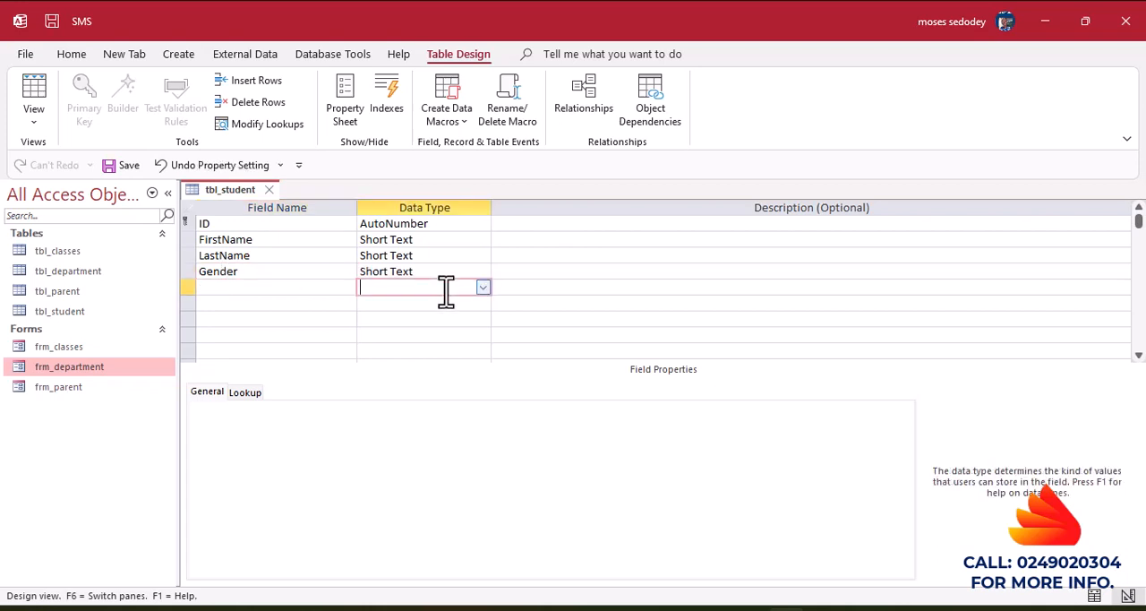
Start the Lookup Wizard for the Gender field and choose to type in the lookup values.
{"action": "left_click", "coordinate": [467, 273]}
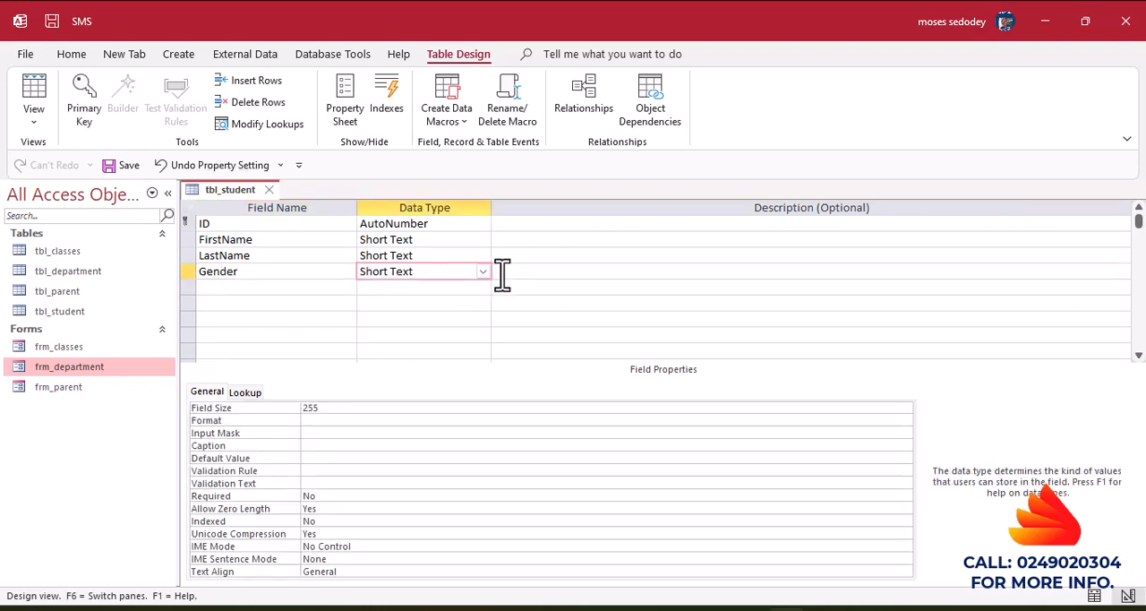
{"action": "left_click", "coordinate": [482, 271]}
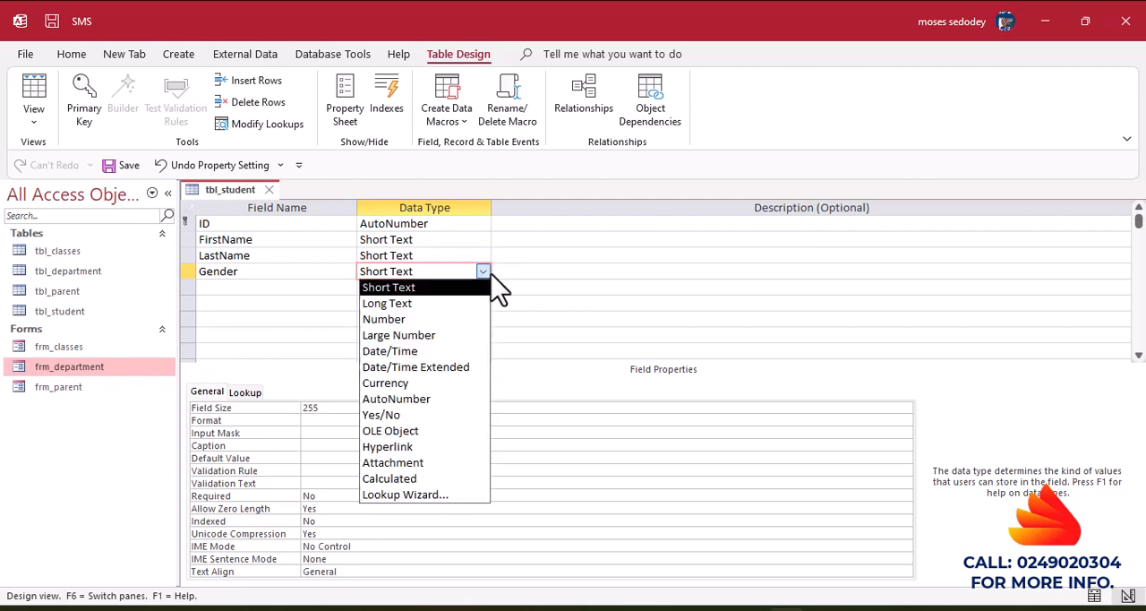
{"action": "left_click", "coordinate": [407, 494]}
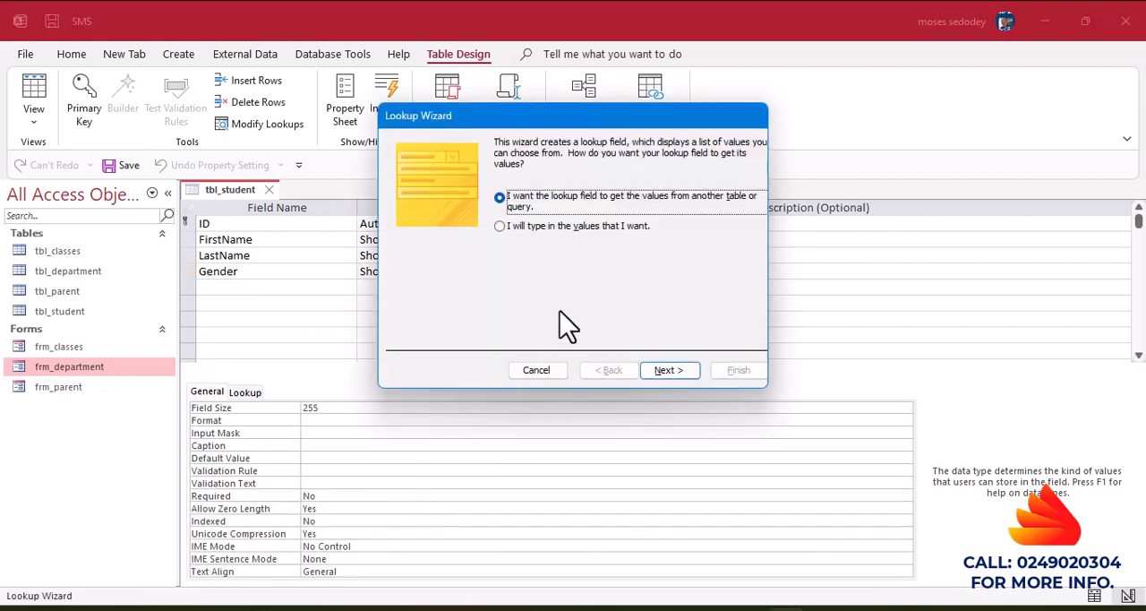
{"action": "left_click", "coordinate": [566, 229]}
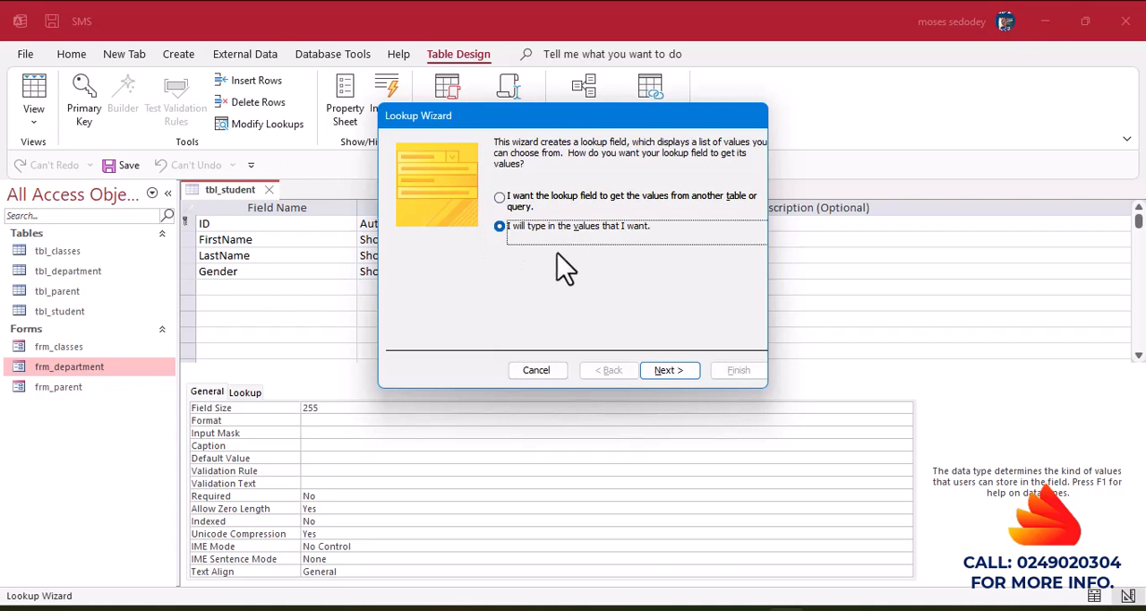
{"action": "left_click", "coordinate": [672, 376]}
Enter Male and Female as the Gender lookup choices and finish the wizard with entries limited to the list.
{"action": "left_click", "coordinate": [430, 243]}
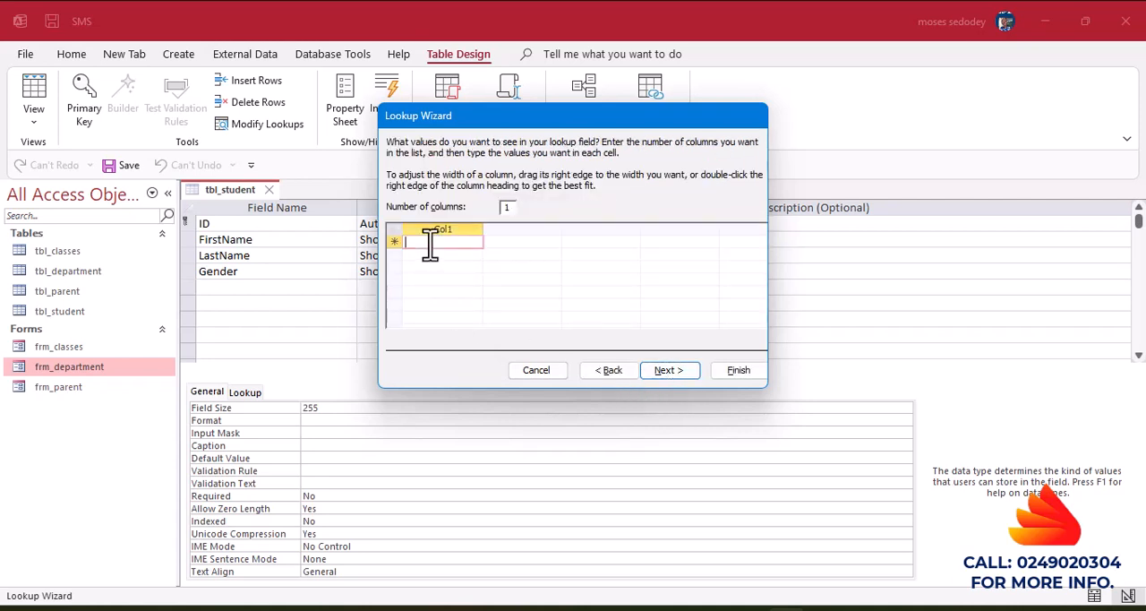
{"action": "type", "text": "Male"}
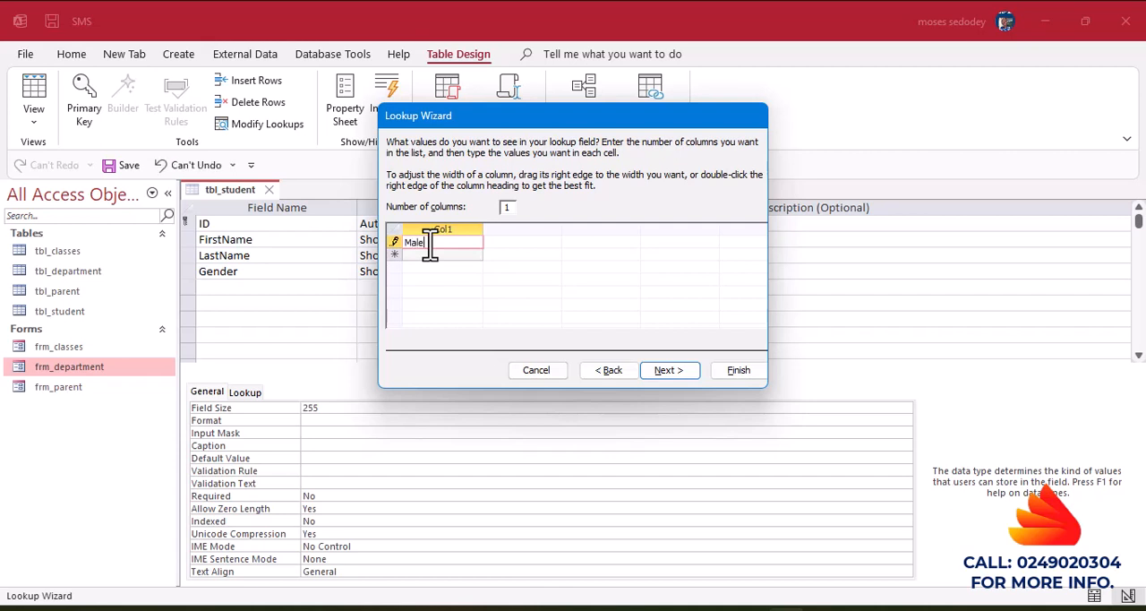
{"action": "left_click", "coordinate": [427, 255]}
{"action": "type", "text": "F"}
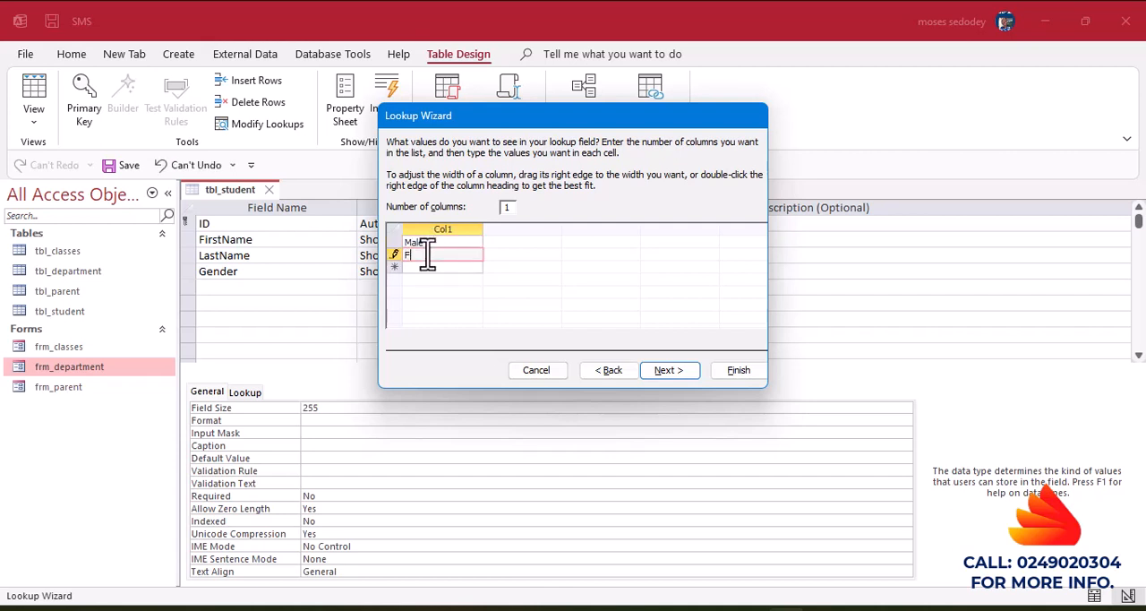
{"action": "type", "text": "emale"}
{"action": "left_click", "coordinate": [668, 370]}
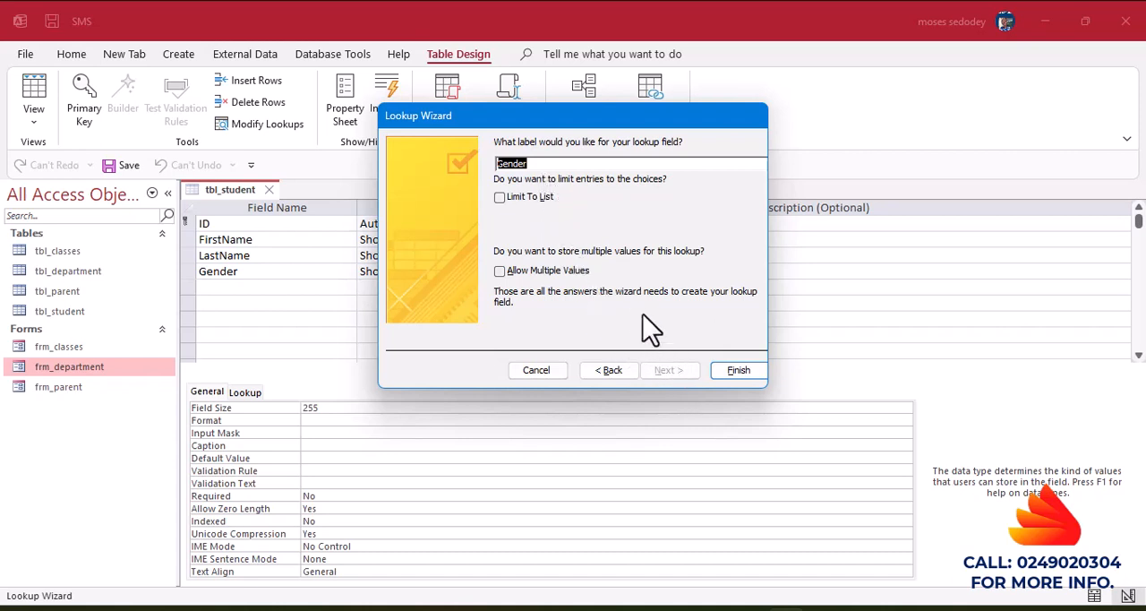
{"action": "left_click", "coordinate": [499, 198]}
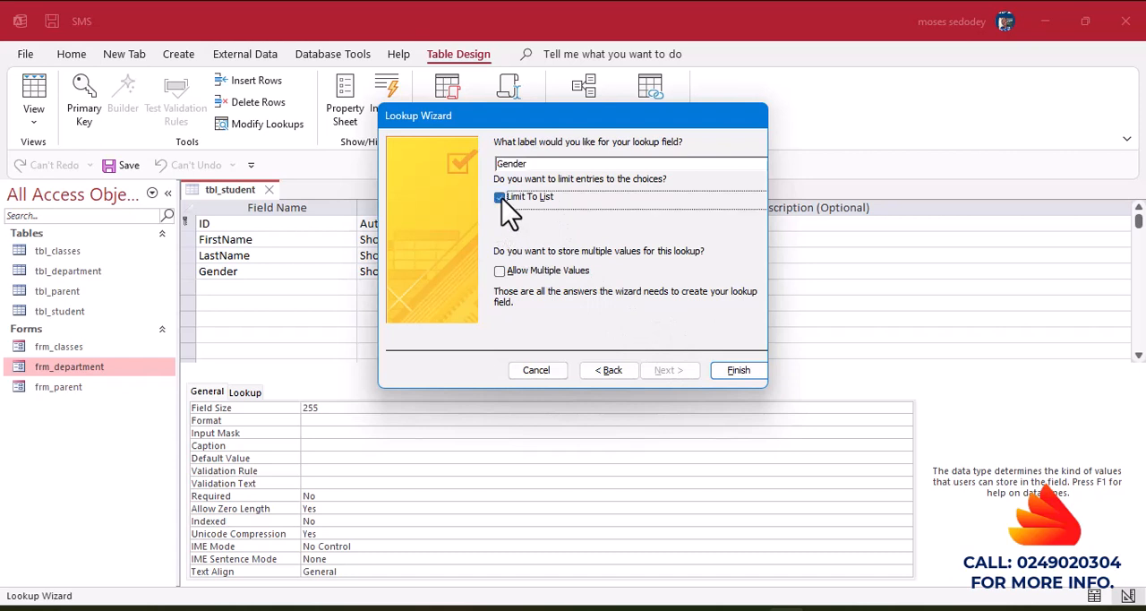
{"action": "left_click", "coordinate": [728, 373]}
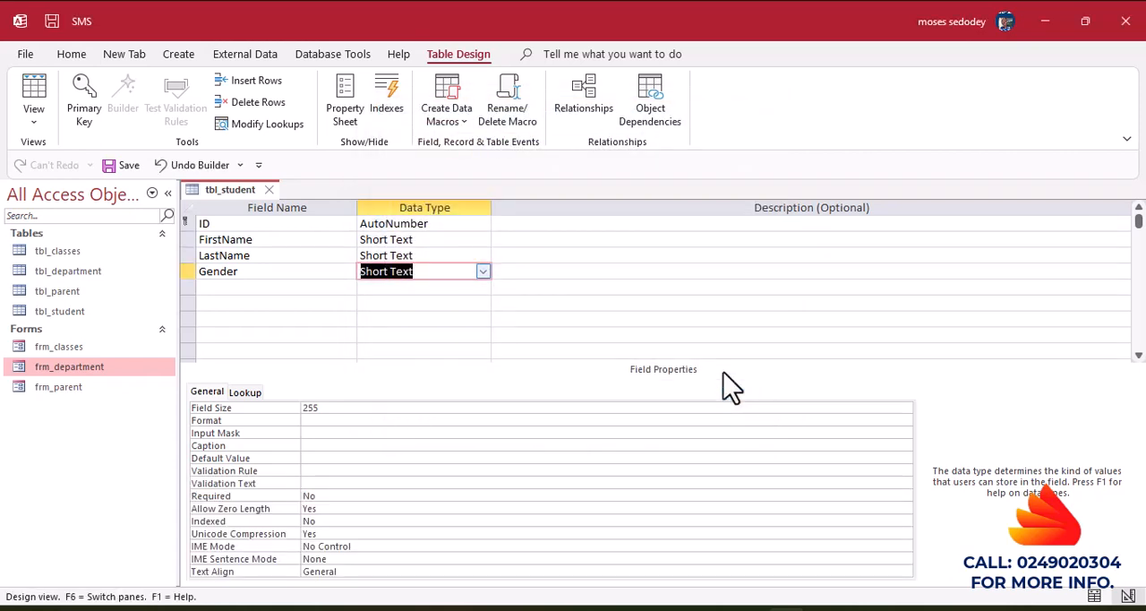
Add a field named DOB below Gender in tbl_student.
{"action": "left_click", "coordinate": [485, 319]}
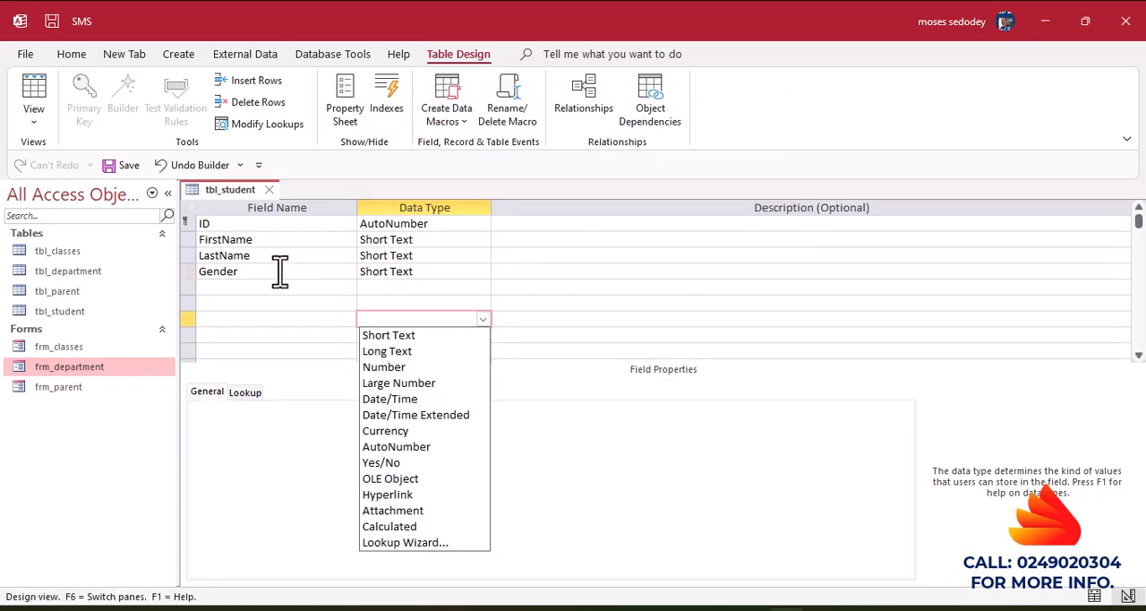
{"action": "left_click", "coordinate": [224, 286]}
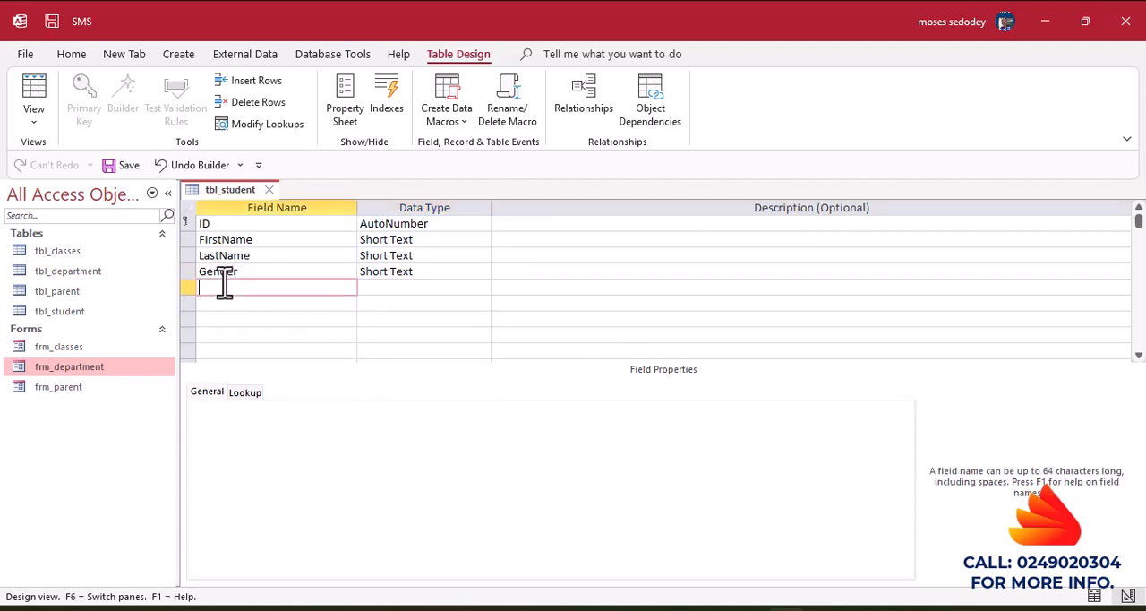
{"action": "type", "text": "DOB"}
Give the DOB field the description "Date Of Birth".
{"action": "left_click", "coordinate": [519, 287]}
{"action": "type", "text": "Ada"}
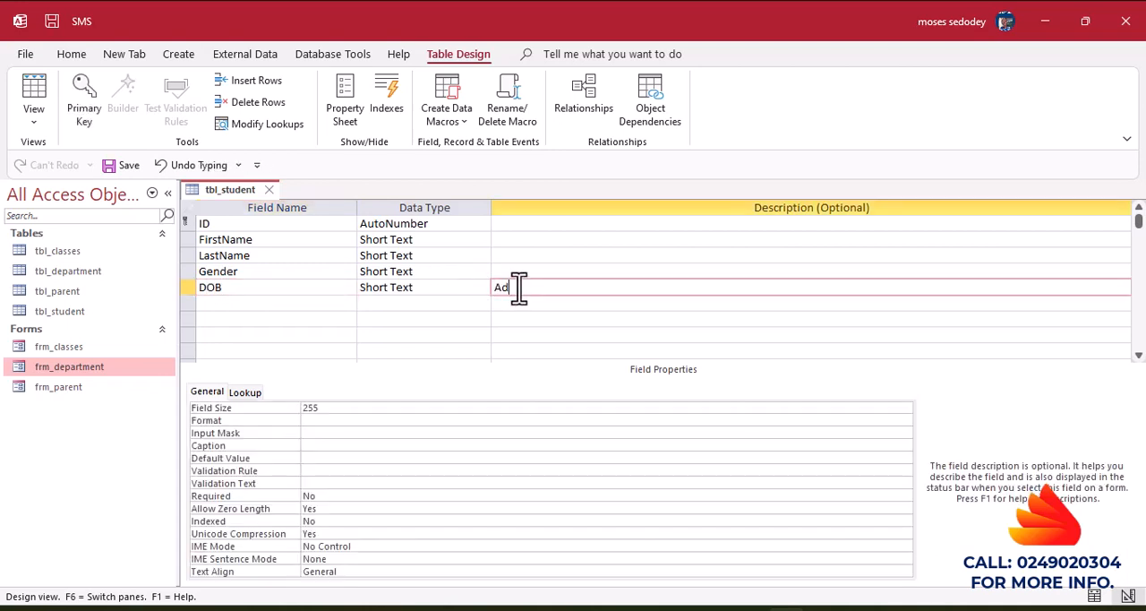
{"action": "key", "text": "BackSpace"}
{"action": "key", "text": "BackSpace"}
{"action": "key", "text": "BackSpace"}
{"action": "type", "text": "Date Of Birth"}
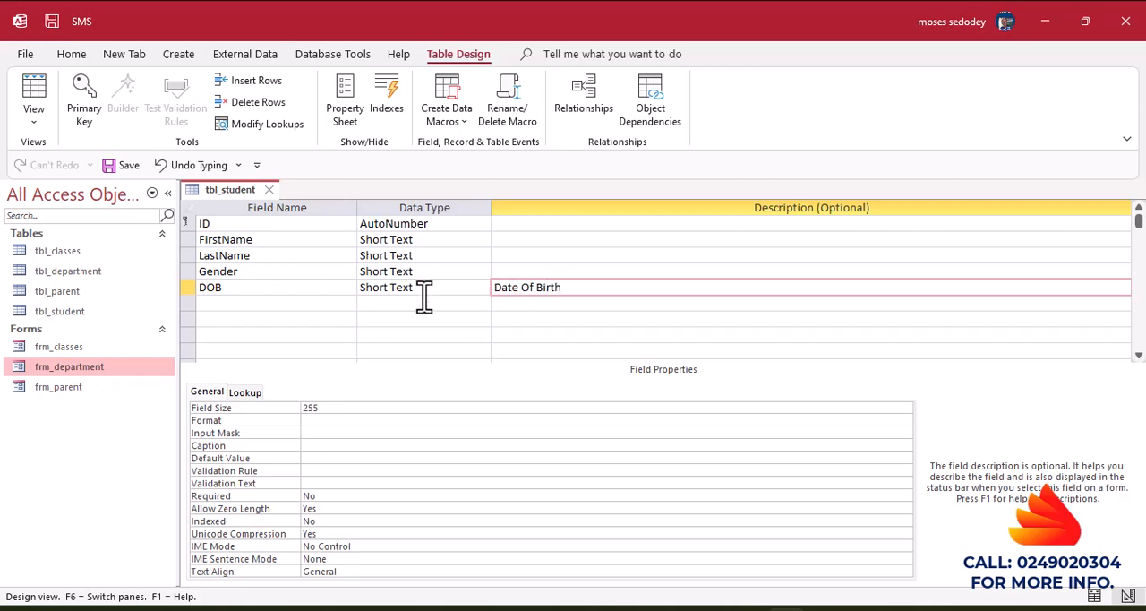
Add Short Text fields named Address and Nationality below DOB.
{"action": "left_click", "coordinate": [315, 307]}
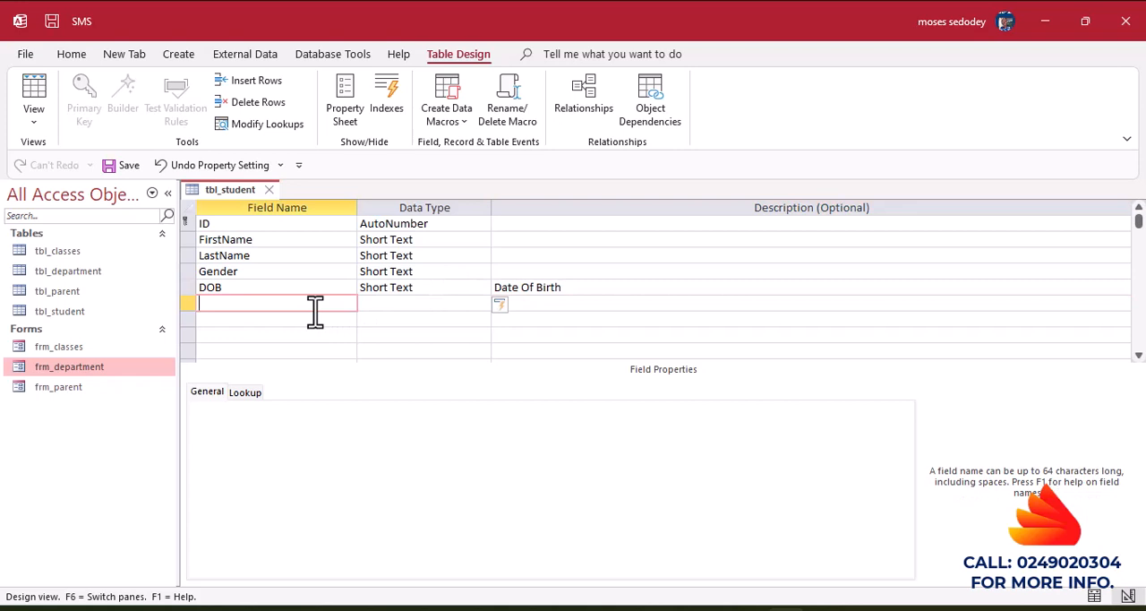
{"action": "type", "text": "Addre"}
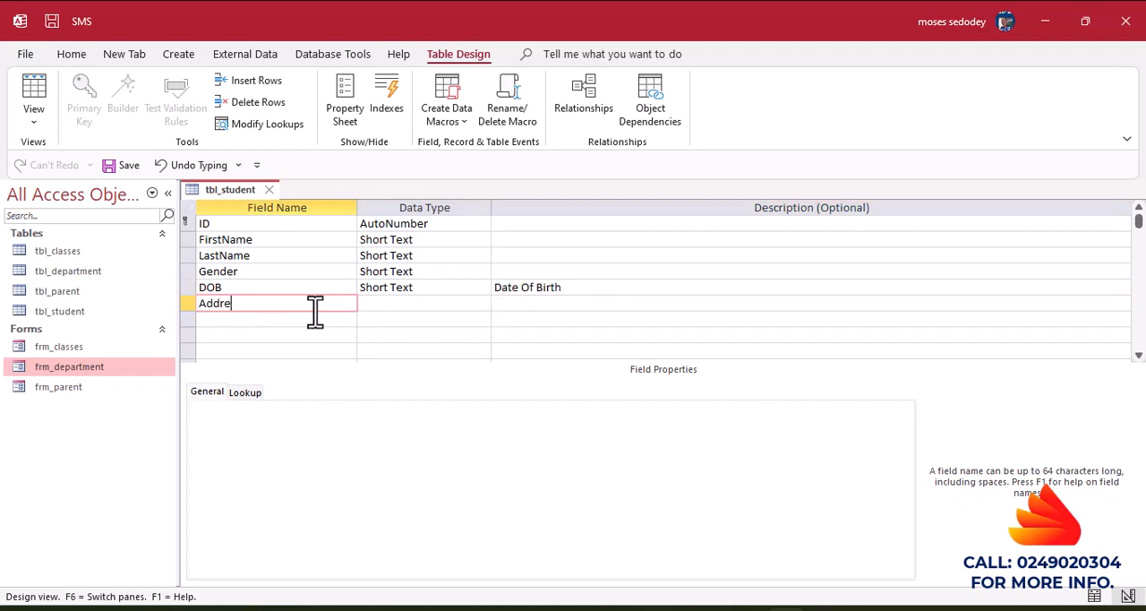
{"action": "type", "text": "ss"}
{"action": "left_click", "coordinate": [242, 324]}
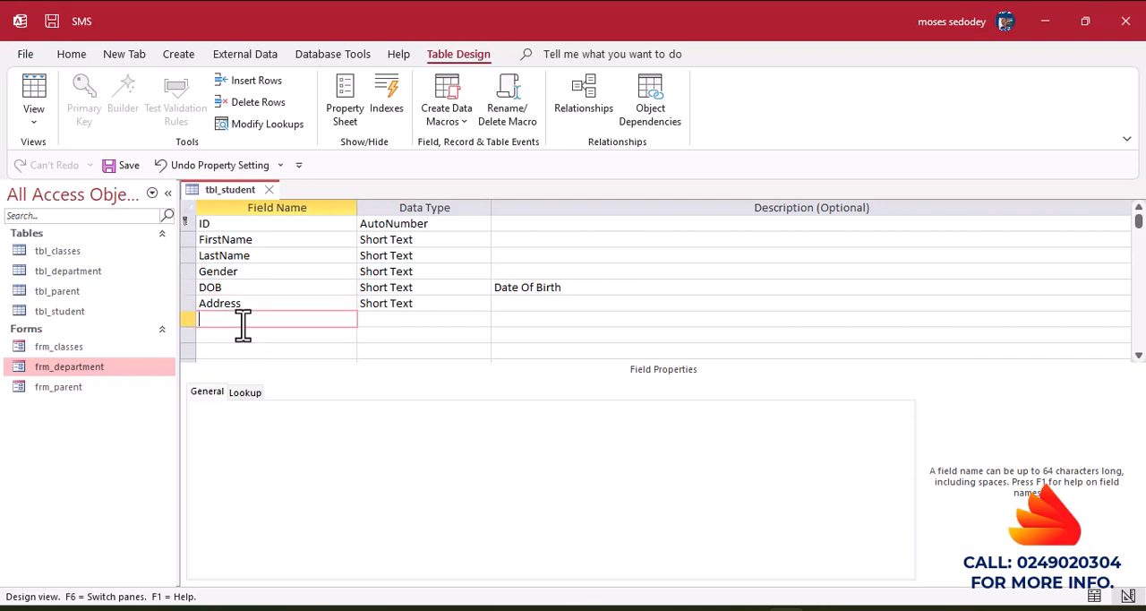
{"action": "type", "text": "Nationa"}
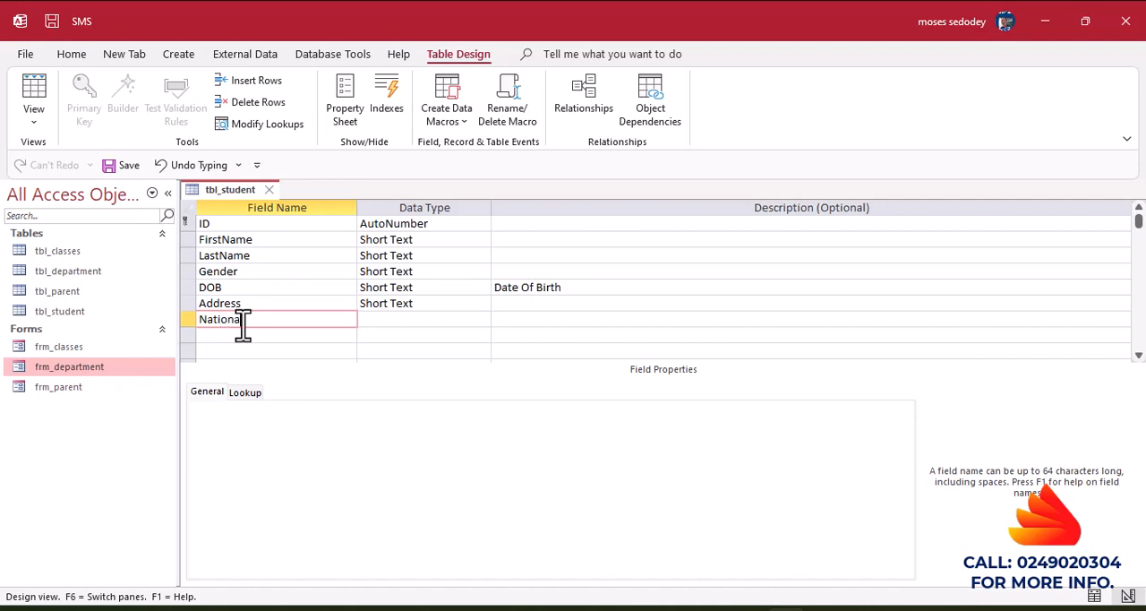
{"action": "type", "text": "lity"}
{"action": "left_click", "coordinate": [525, 319]}
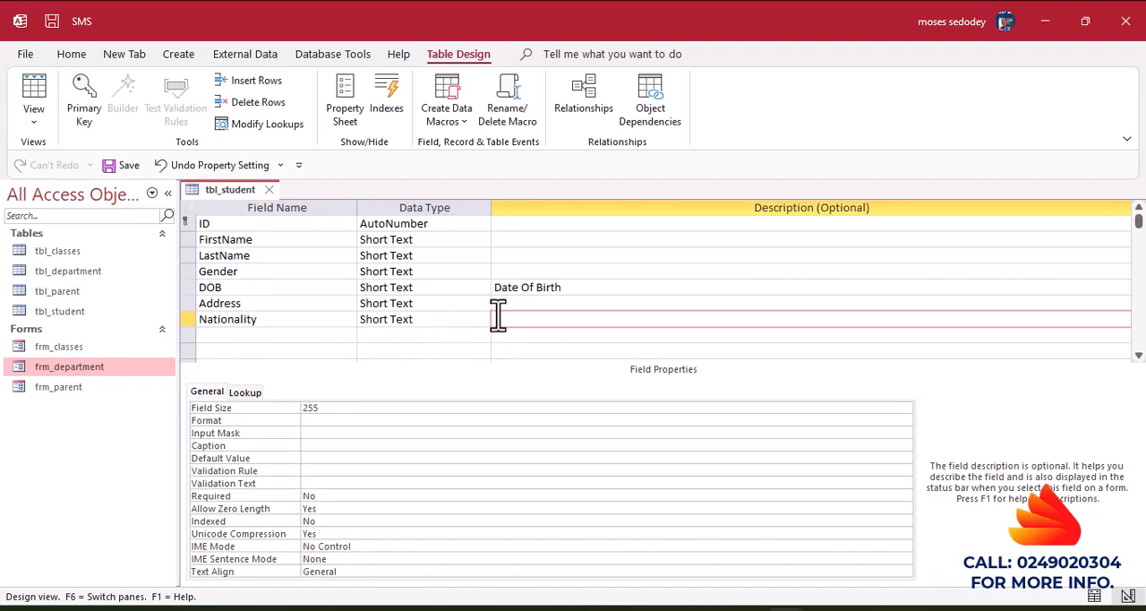
Add a Short Text field named Hobby below Nationality.
{"action": "left_click", "coordinate": [229, 336]}
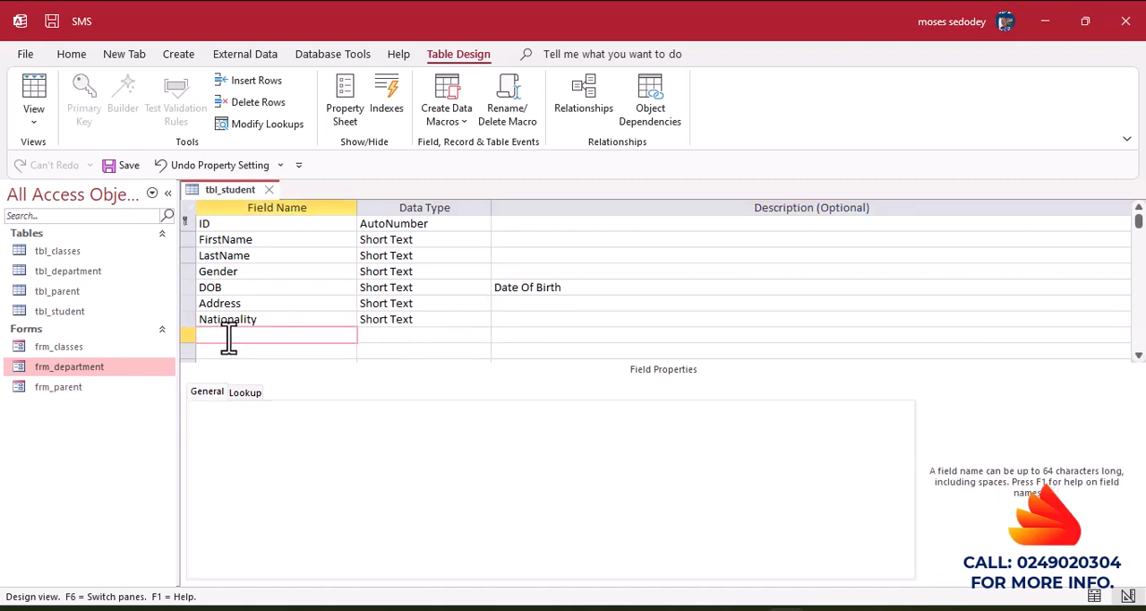
{"action": "type", "text": "Hobb"}
{"action": "type", "text": "y"}
Add a field named Class below Hobby and set its data type to Number.
{"action": "left_click", "coordinate": [222, 352]}
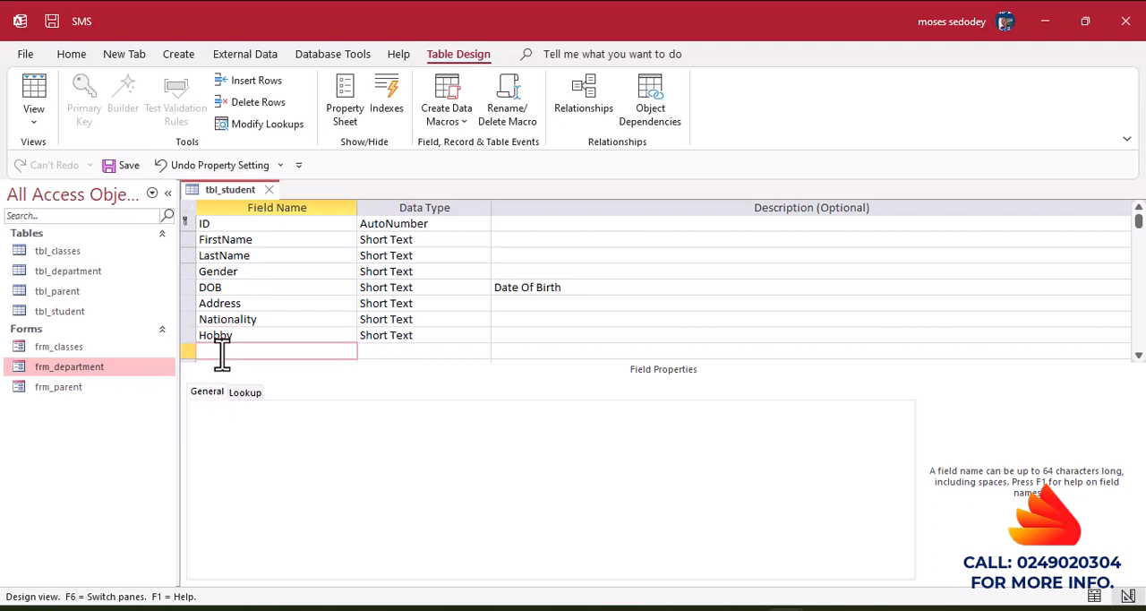
{"action": "type", "text": "Class"}
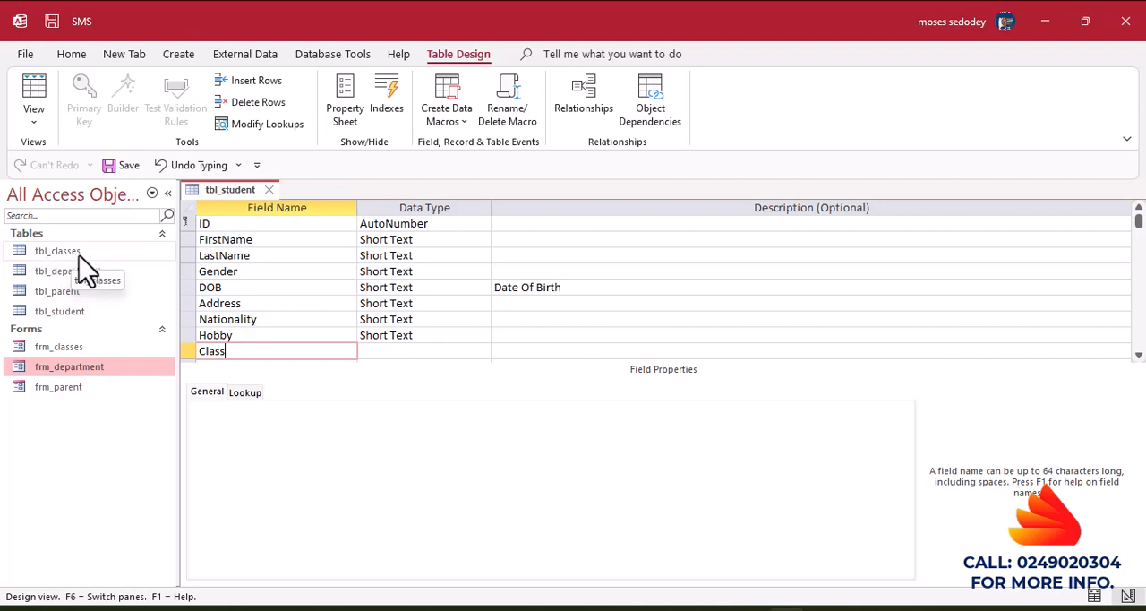
{"action": "left_click", "coordinate": [385, 352]}
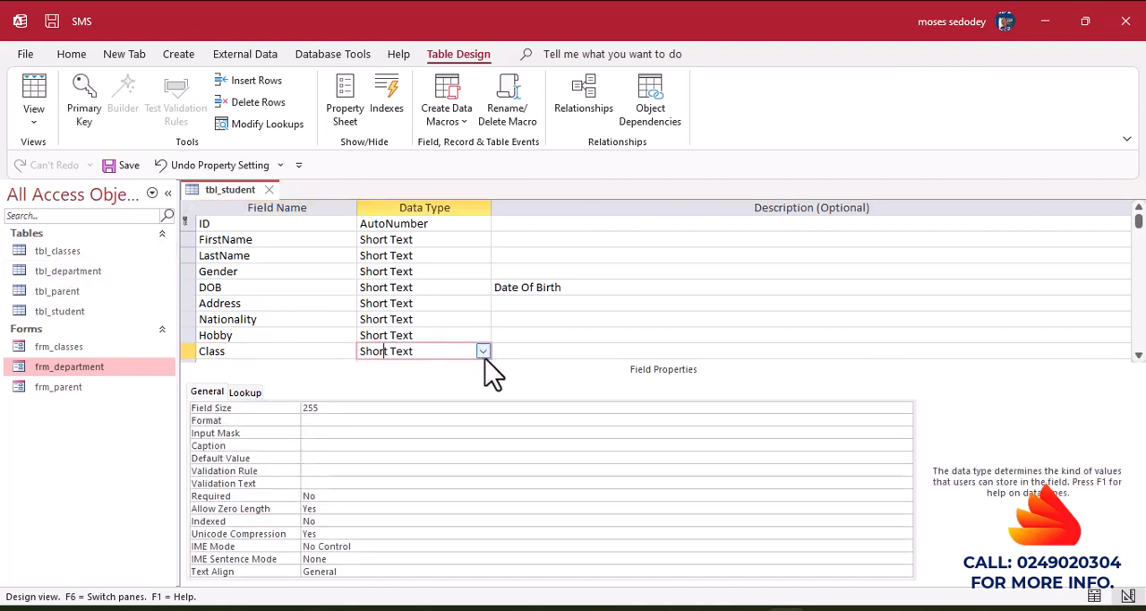
{"action": "left_click", "coordinate": [483, 351]}
{"action": "left_click", "coordinate": [412, 401]}
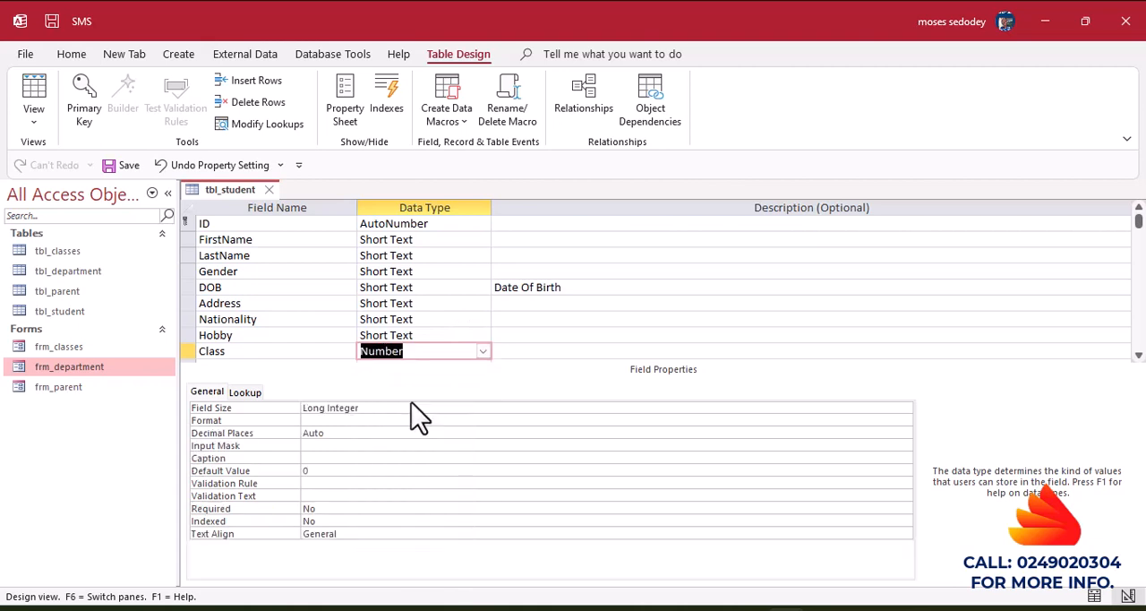
Set the Class field's lookup display control to Combo Box.
{"action": "left_click", "coordinate": [236, 397]}
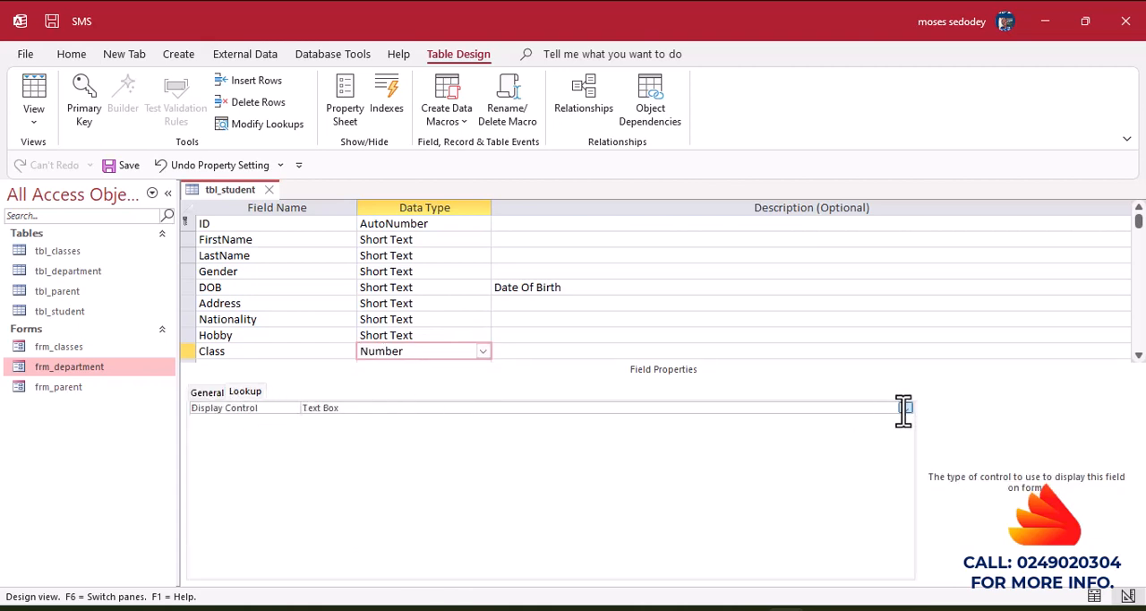
{"action": "left_click", "coordinate": [904, 409]}
{"action": "left_click", "coordinate": [364, 444]}
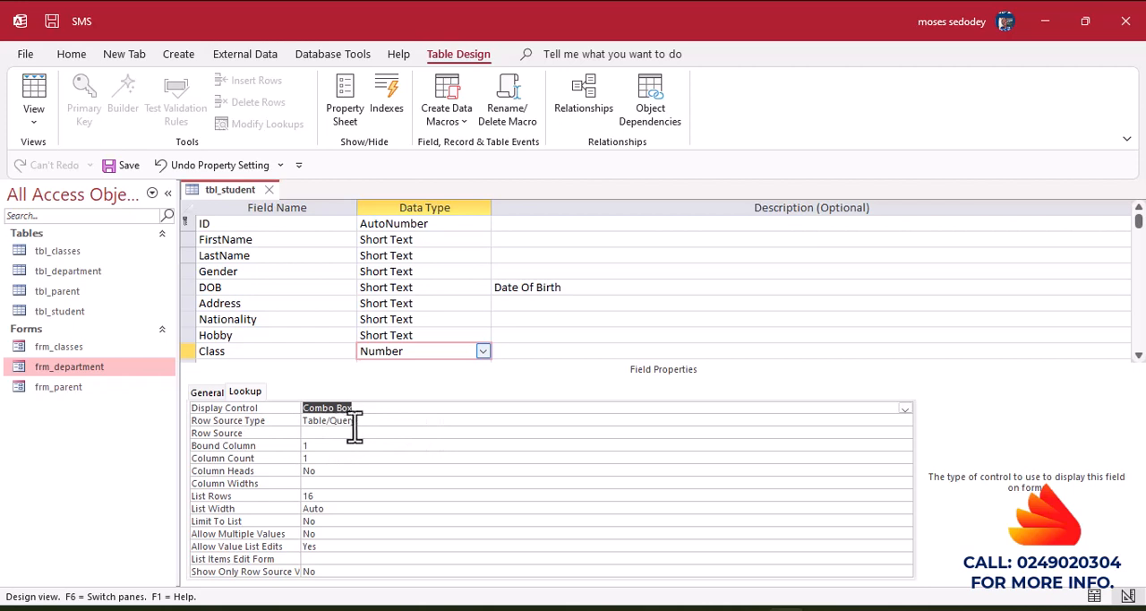
Build the Class field's row source query from Class_ID and Class_Title of tbl_classes and save it to the property.
{"action": "left_click", "coordinate": [307, 433]}
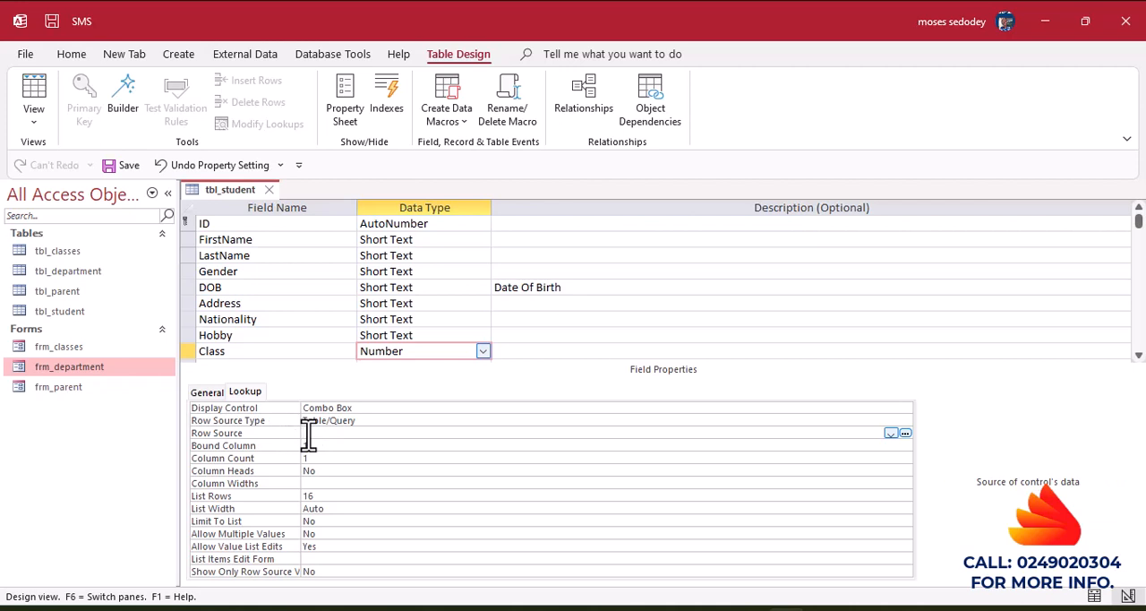
{"action": "left_click", "coordinate": [905, 433]}
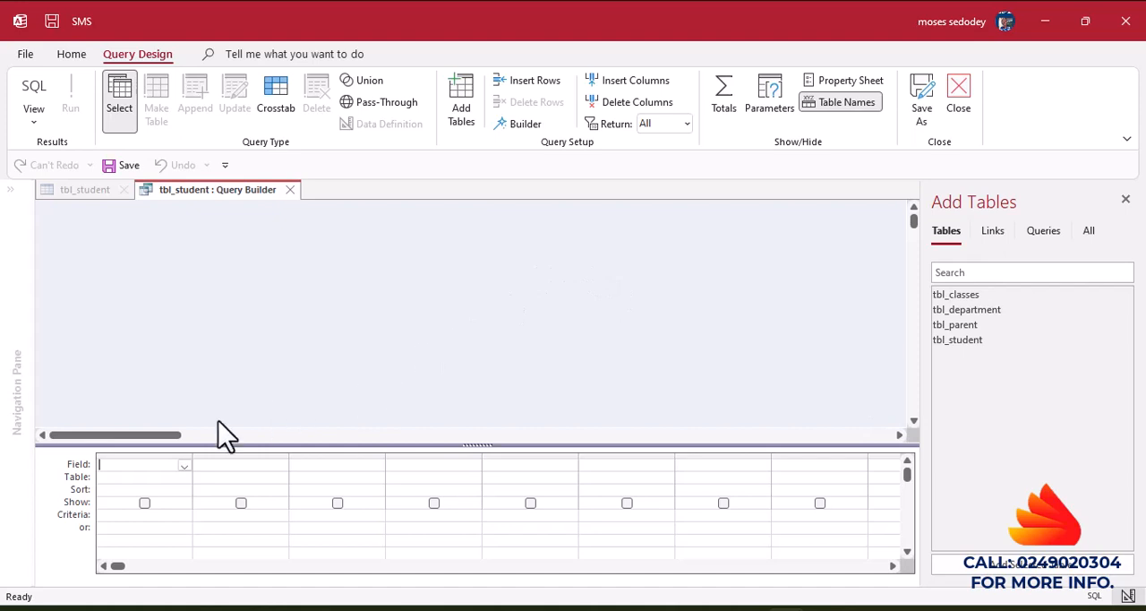
{"action": "double_click", "coordinate": [951, 295]}
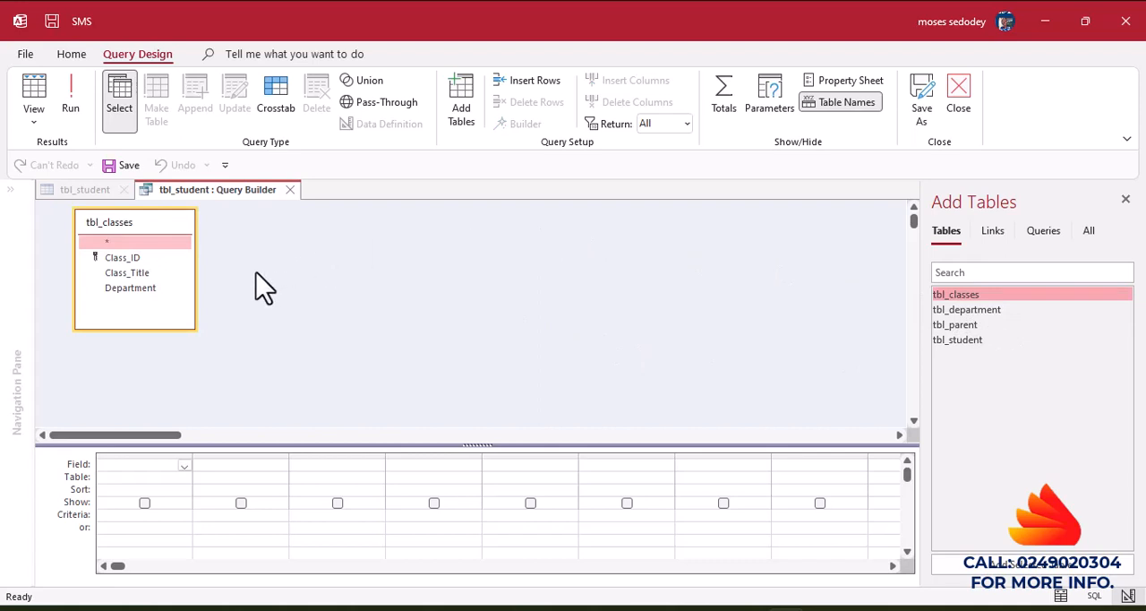
{"action": "double_click", "coordinate": [111, 259]}
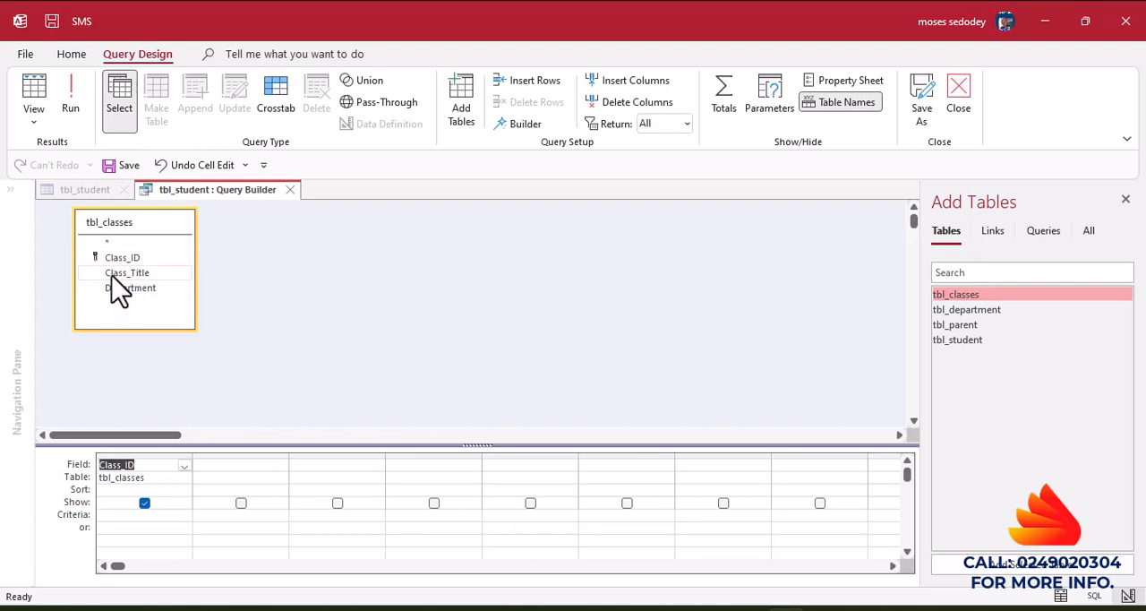
{"action": "double_click", "coordinate": [112, 274]}
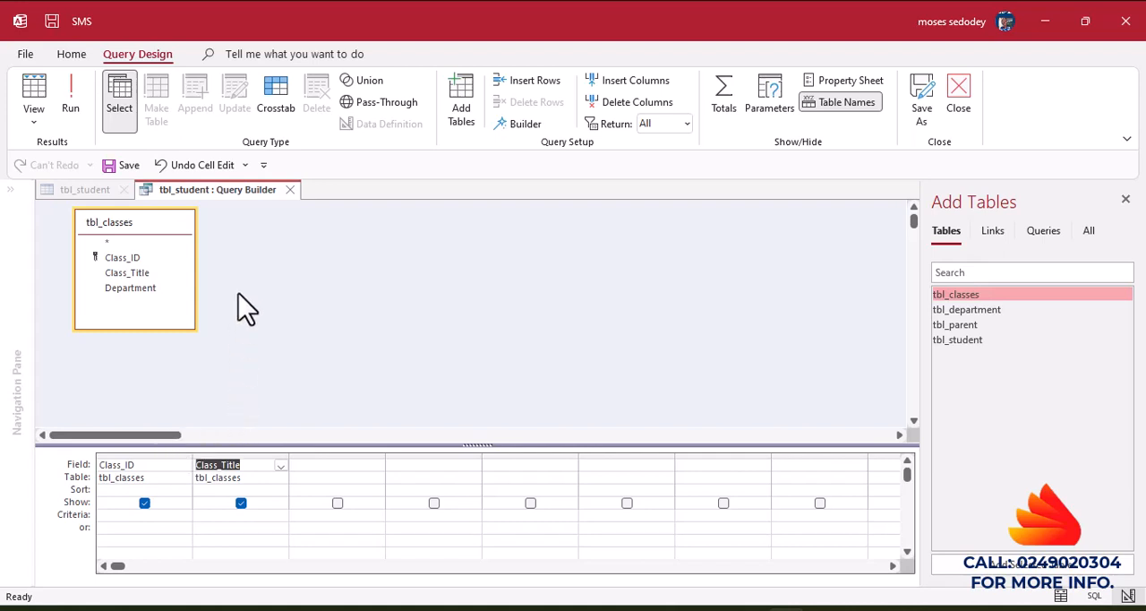
{"action": "left_click", "coordinate": [289, 190]}
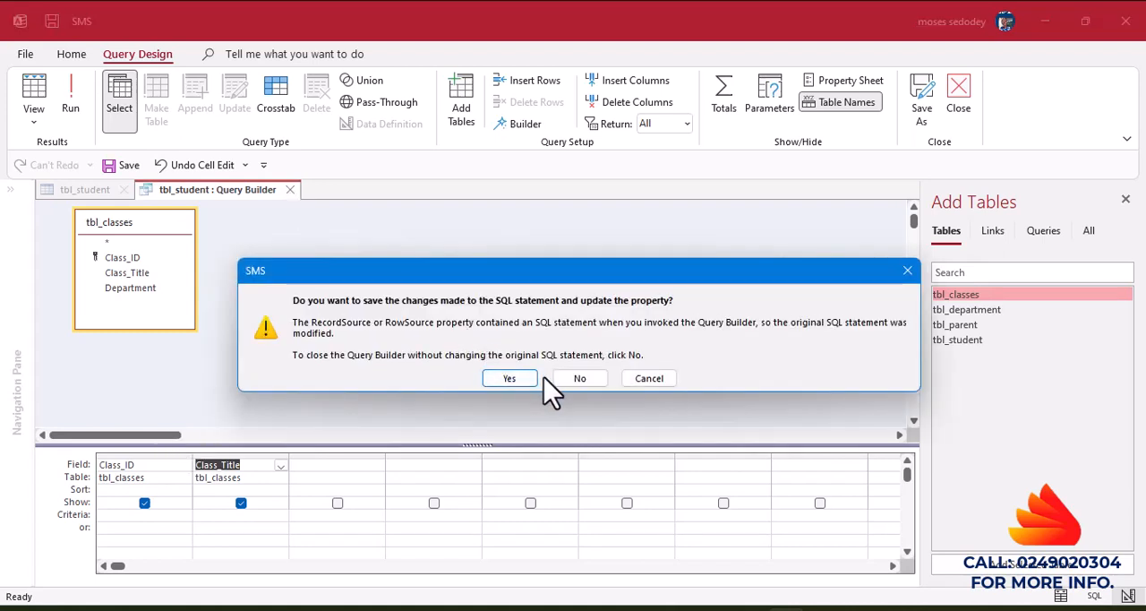
{"action": "left_click", "coordinate": [517, 380]}
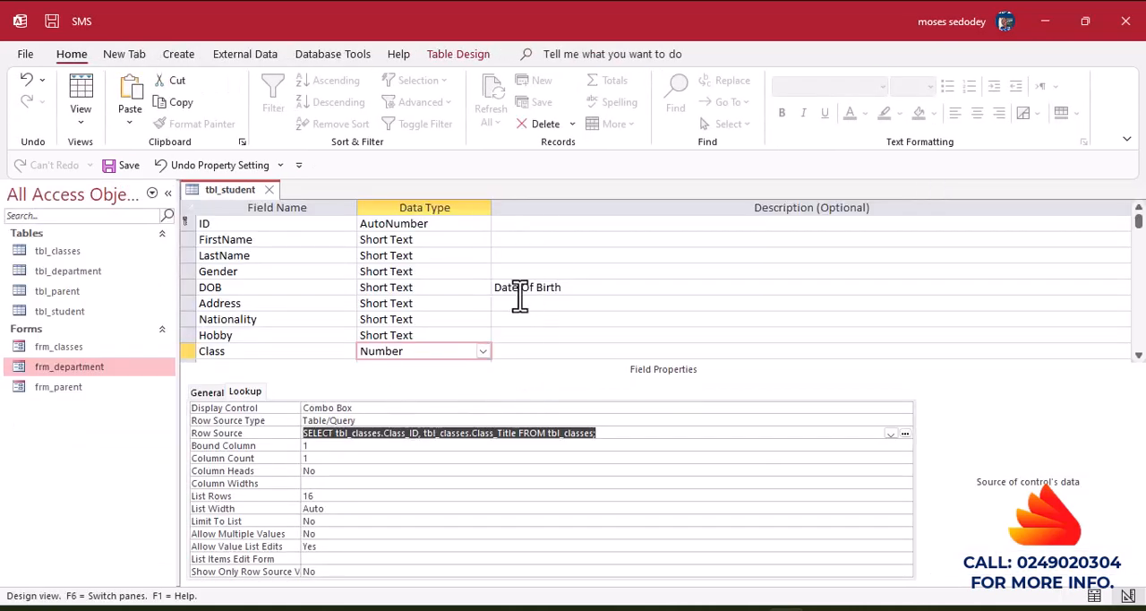
Set the Class lookup's column count to 2 and its column widths to 0cm;1cm.
{"action": "left_click", "coordinate": [315, 470]}
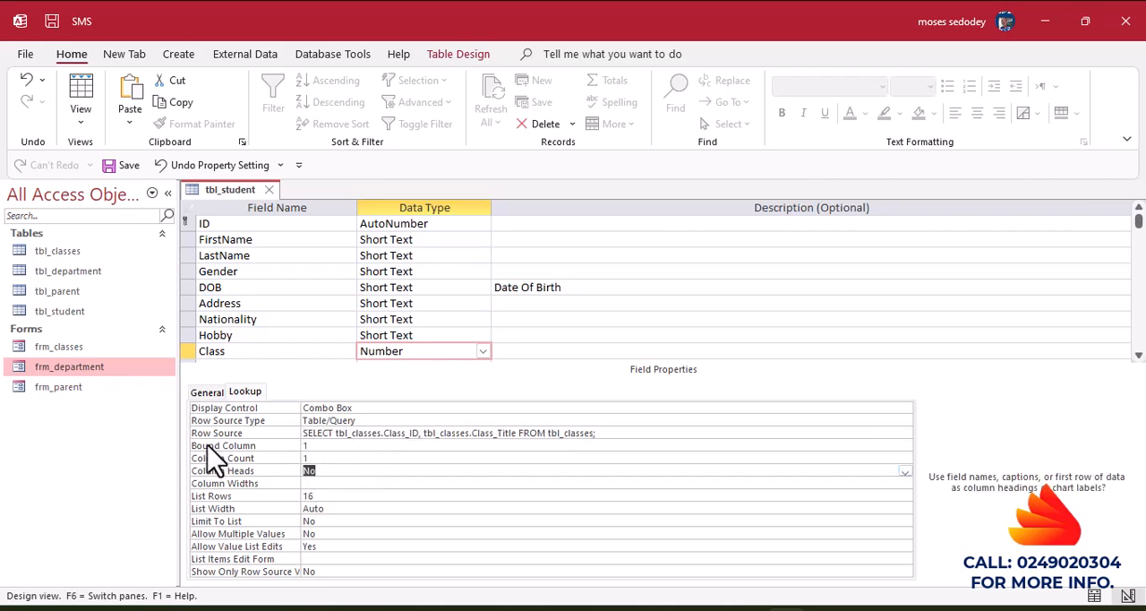
{"action": "left_click", "coordinate": [320, 458]}
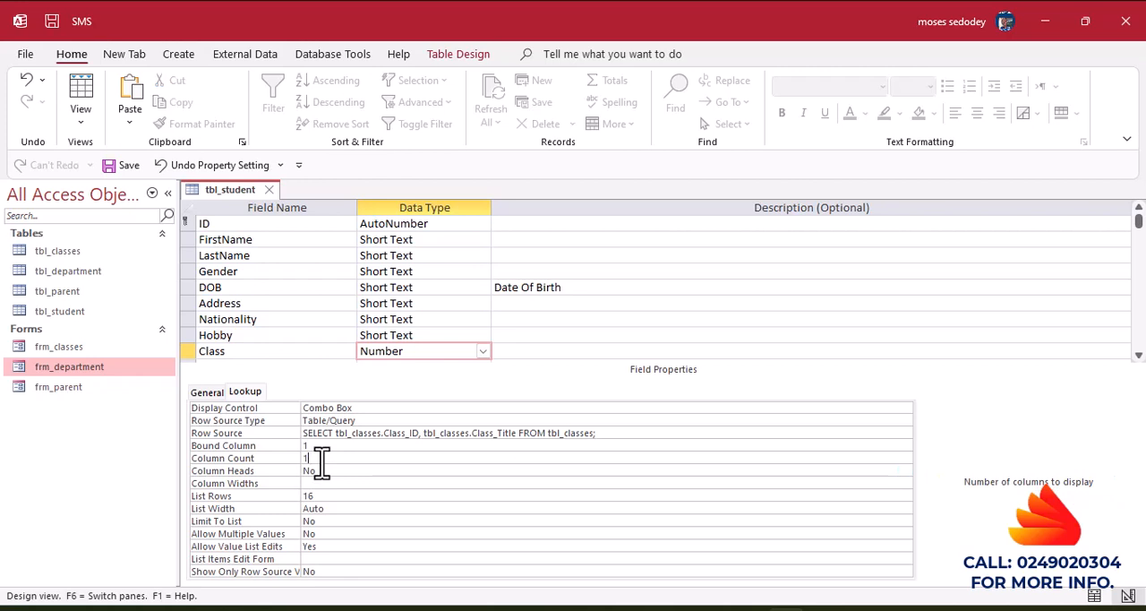
{"action": "key", "text": "BackSpace"}
{"action": "left_click", "coordinate": [318, 472]}
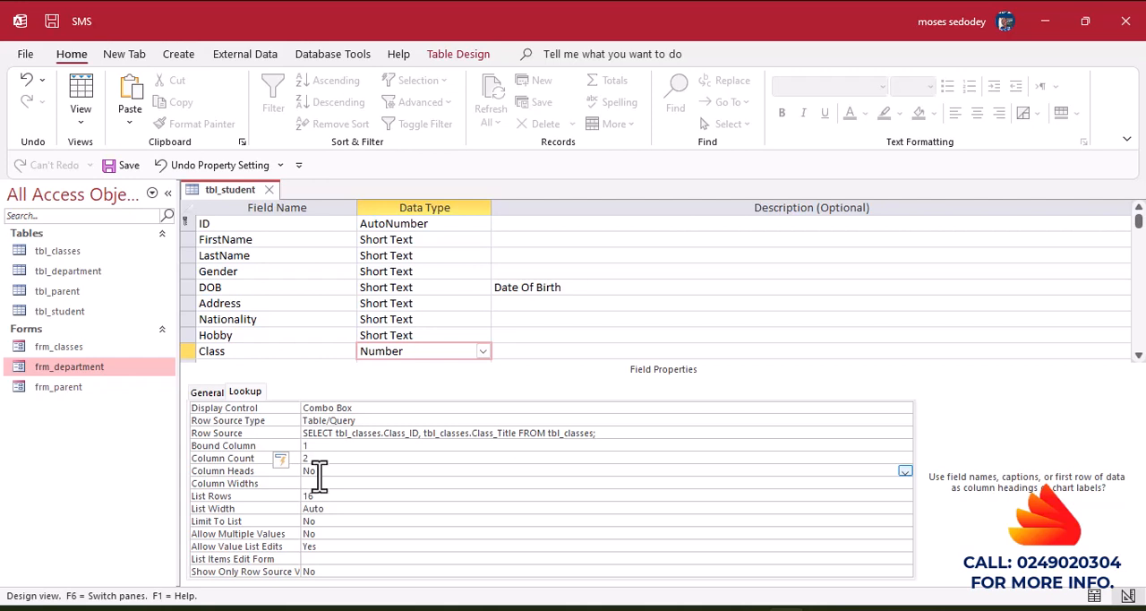
{"action": "left_click", "coordinate": [320, 483]}
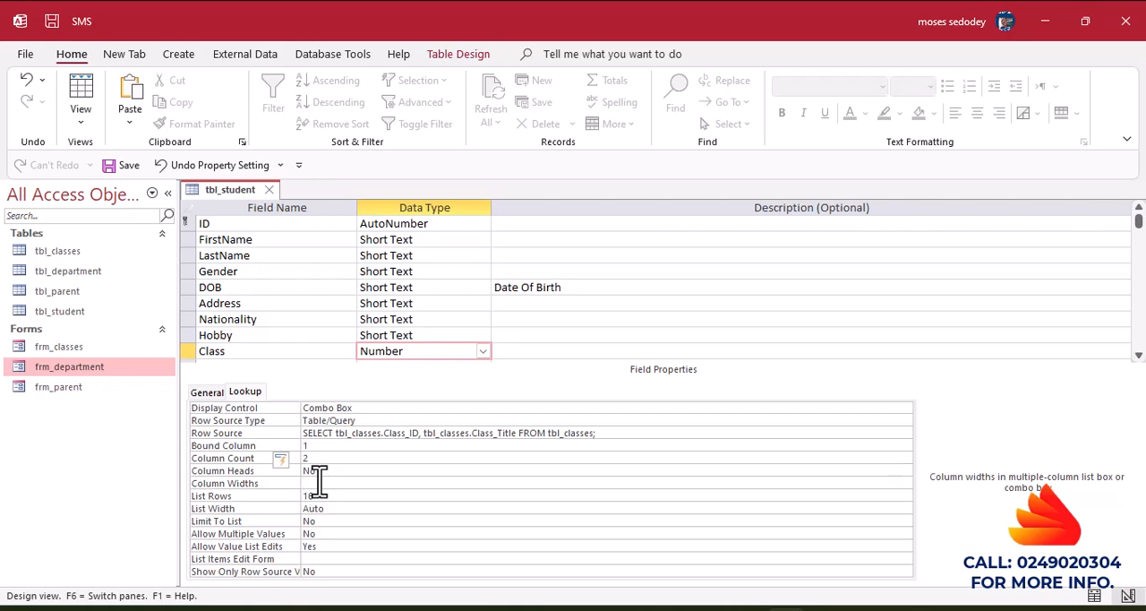
{"action": "type", "text": "0,1"}
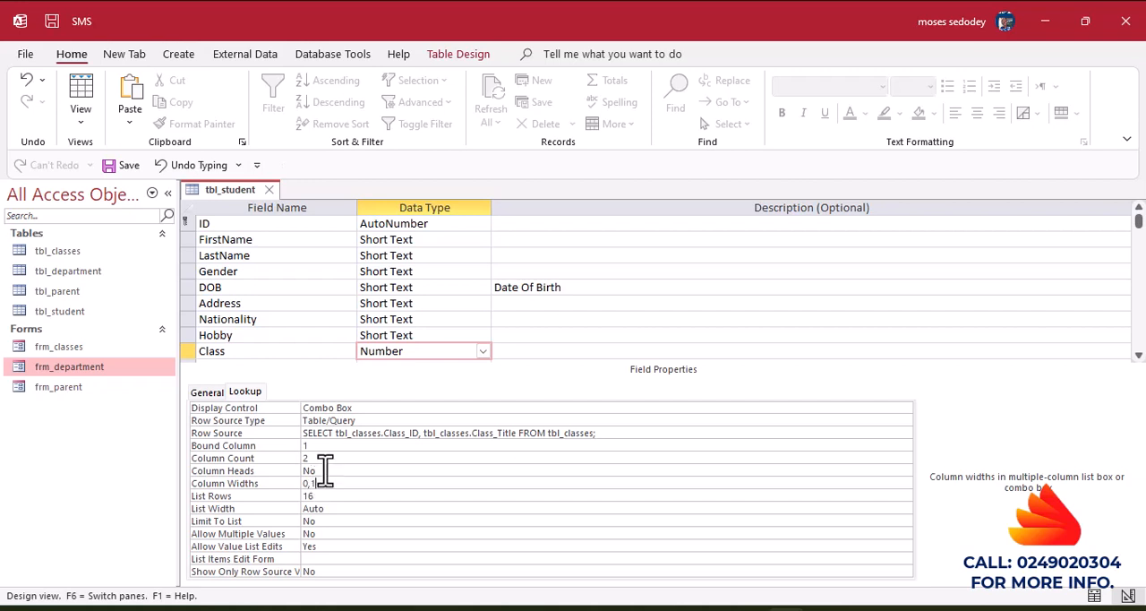
{"action": "left_click", "coordinate": [328, 471]}
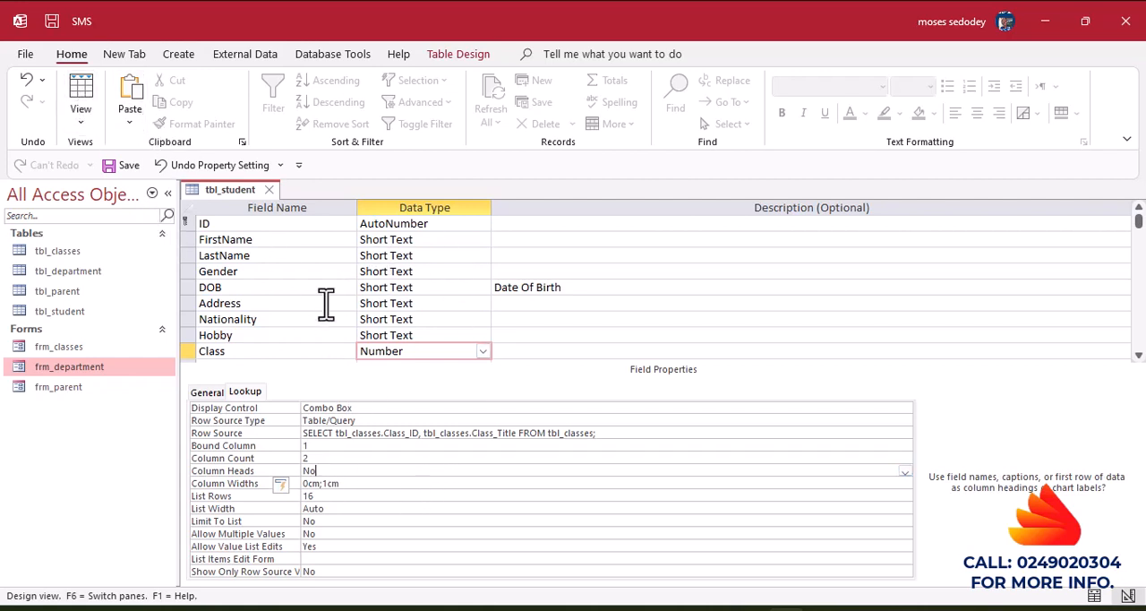
Save the table, switch to datasheet view and check the Class drop-down list in the new record.
{"action": "left_click", "coordinate": [555, 335]}
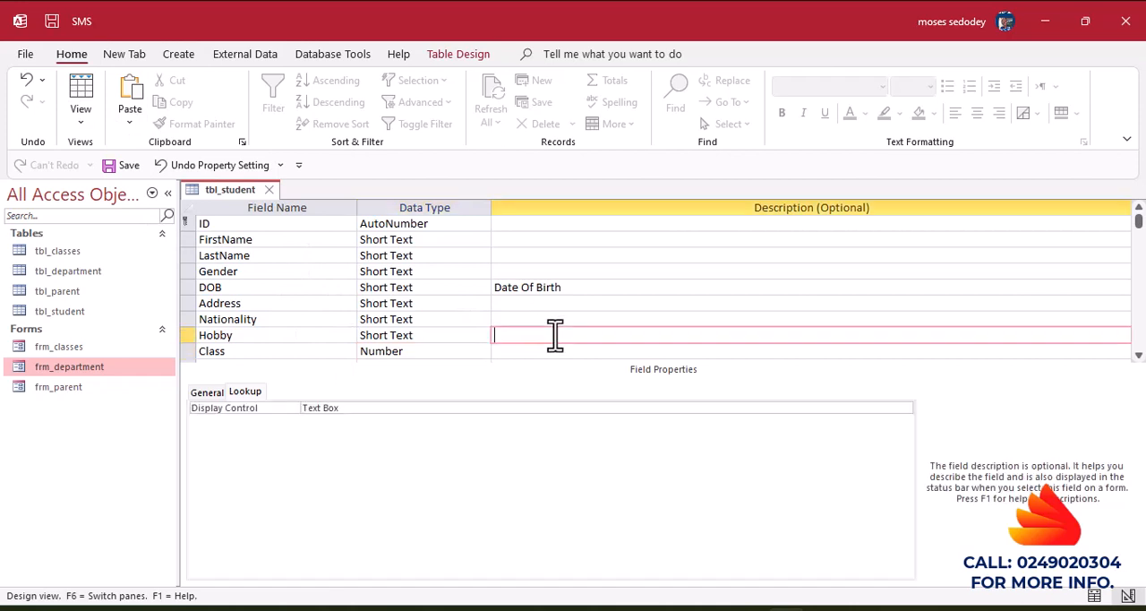
{"action": "left_click", "coordinate": [89, 99]}
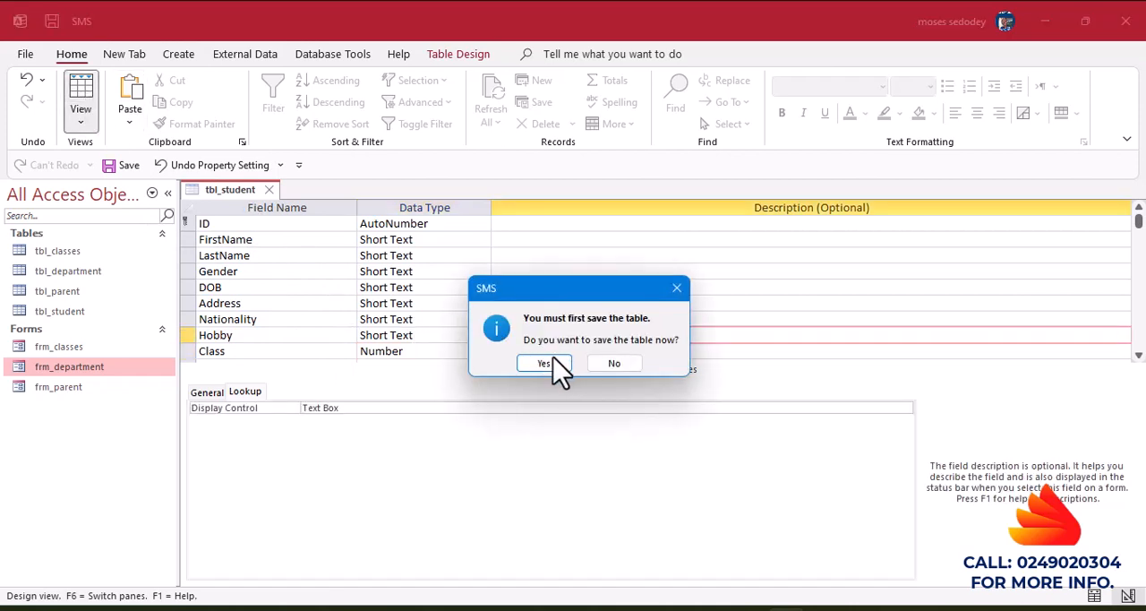
{"action": "left_click", "coordinate": [546, 365]}
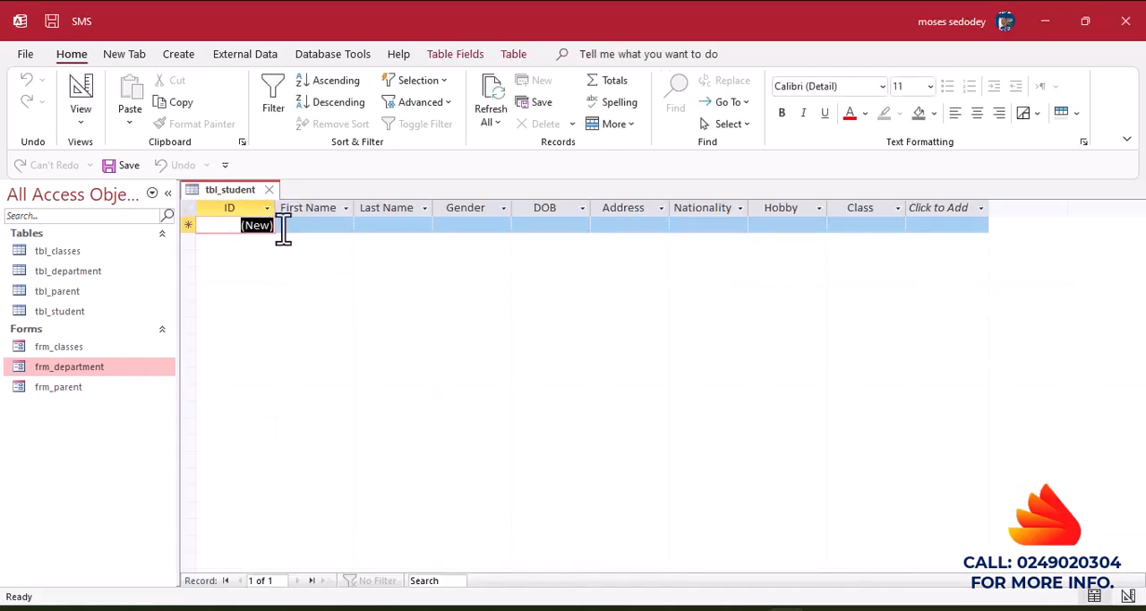
{"action": "left_click", "coordinate": [857, 224]}
{"action": "left_click", "coordinate": [897, 225]}
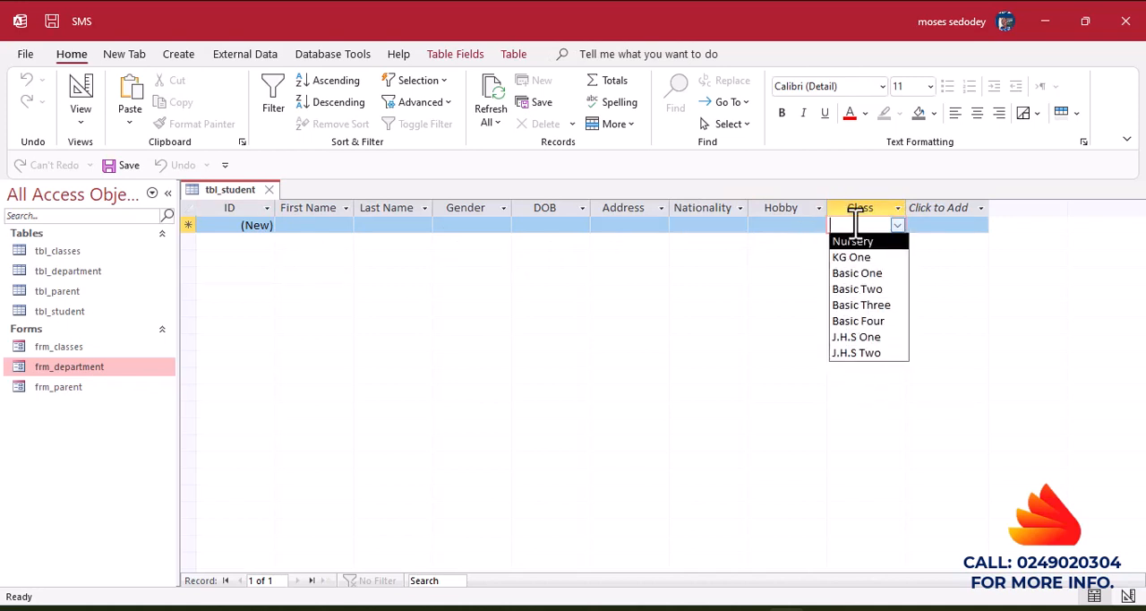
{"action": "left_click", "coordinate": [699, 336]}
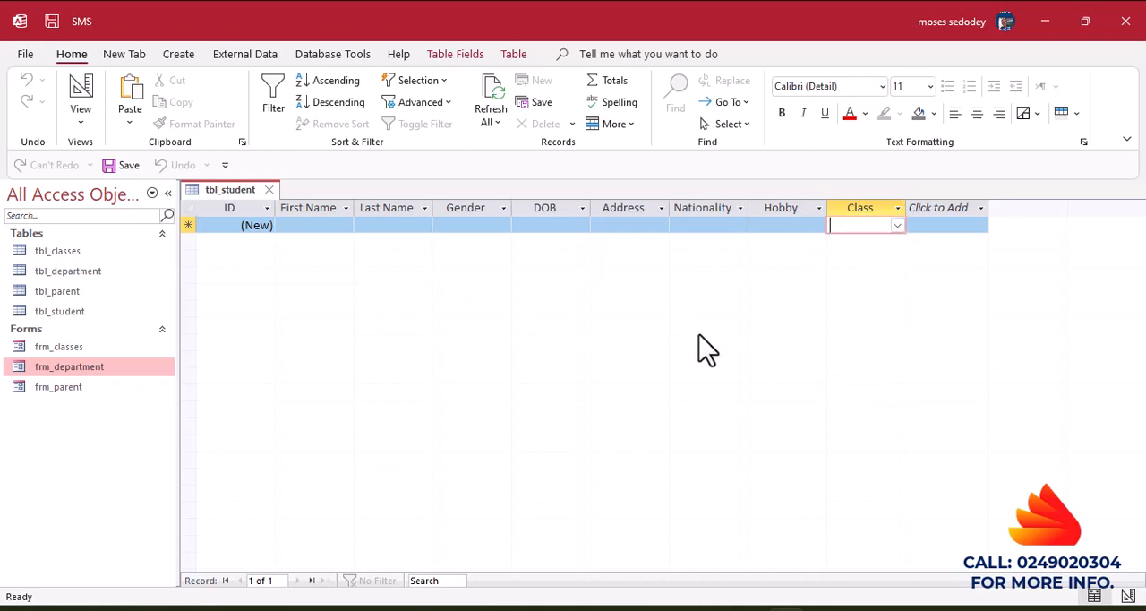
Return to the table's design view and set the ID field as the primary key.
{"action": "left_click", "coordinate": [82, 92]}
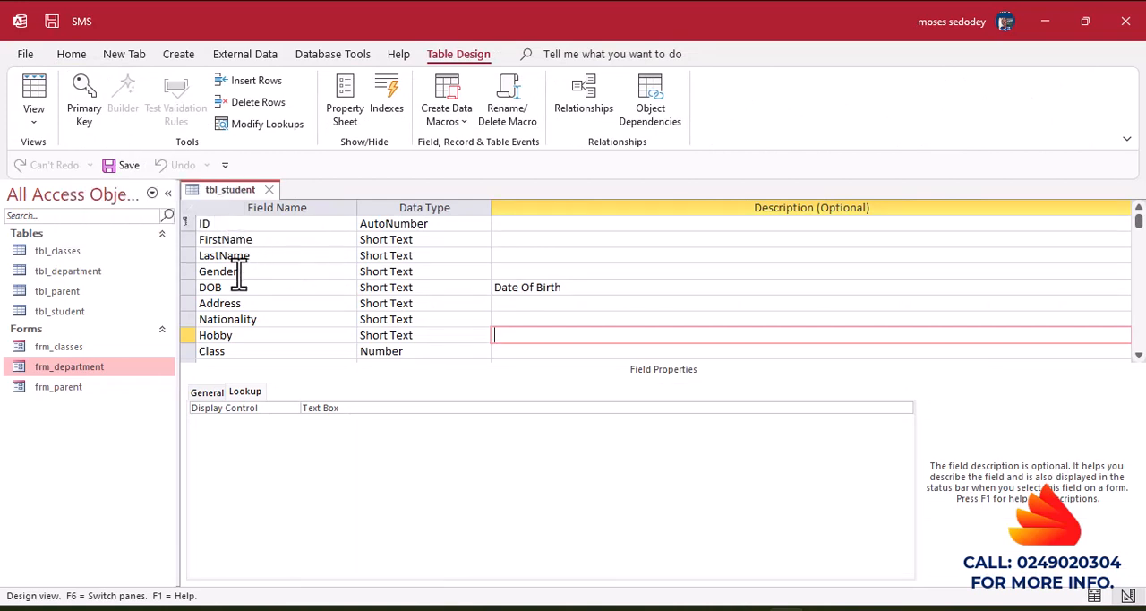
{"action": "left_click", "coordinate": [186, 224]}
{"action": "left_click", "coordinate": [84, 90]}
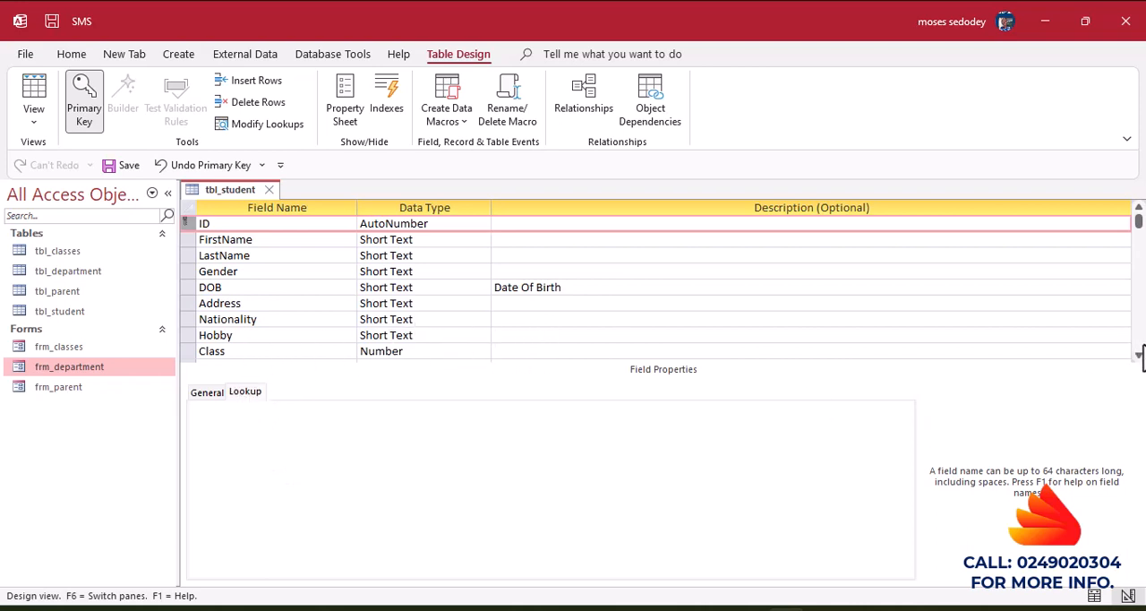
Add a field named Mother below Class and set its data type to Number.
{"action": "scroll", "coordinate": [1139, 356], "scroll_direction": "down", "scroll_amount": 1}
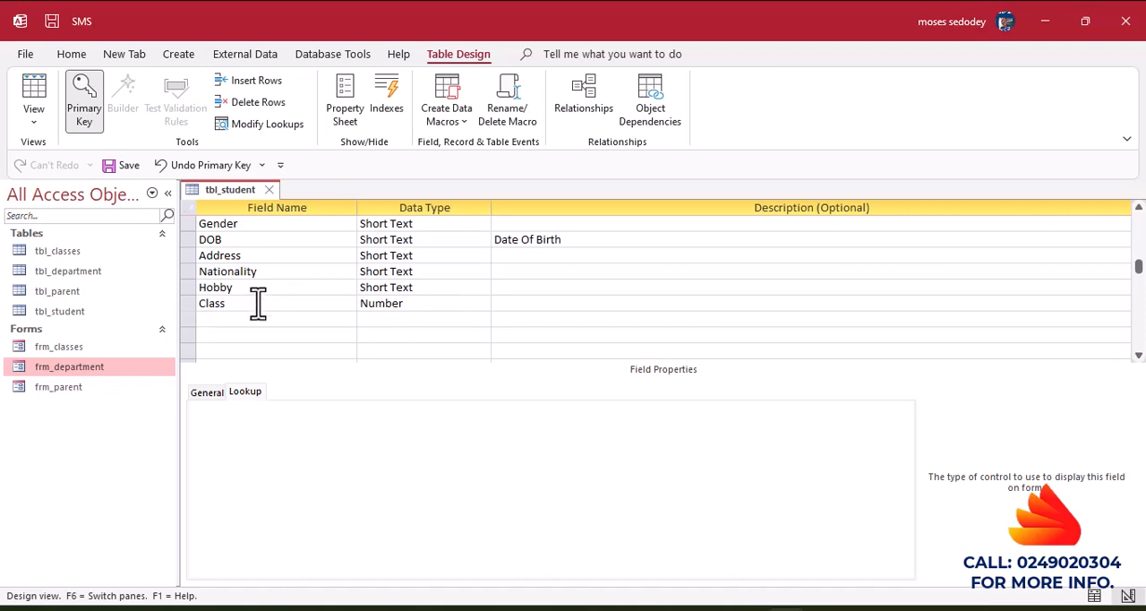
{"action": "left_click", "coordinate": [231, 318]}
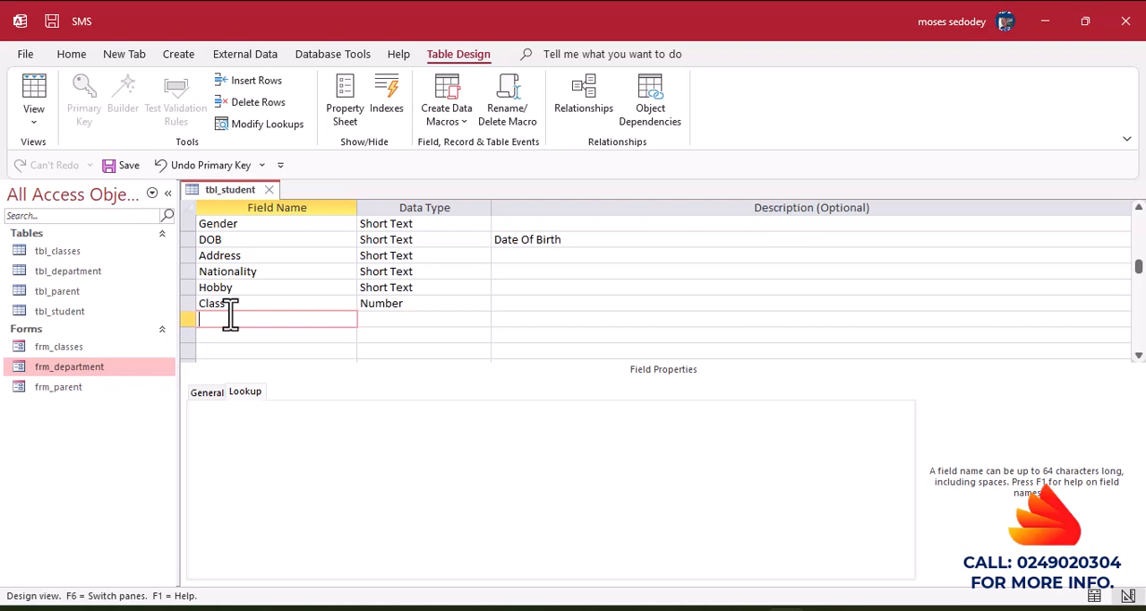
{"action": "type", "text": "Mother"}
{"action": "left_click", "coordinate": [392, 324]}
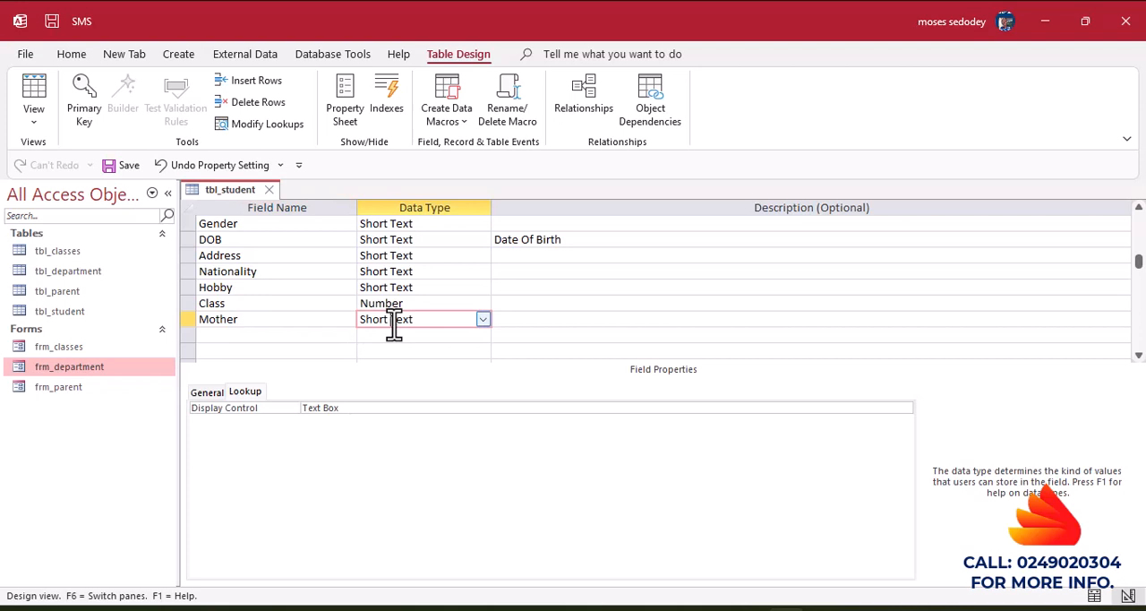
{"action": "left_click", "coordinate": [484, 321]}
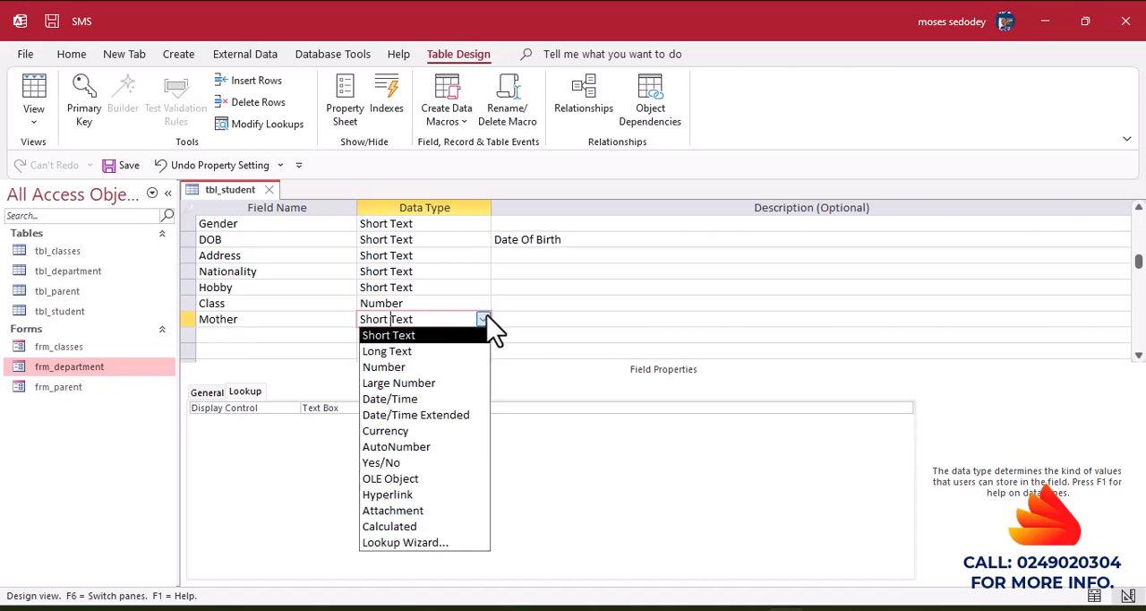
{"action": "left_click", "coordinate": [387, 369]}
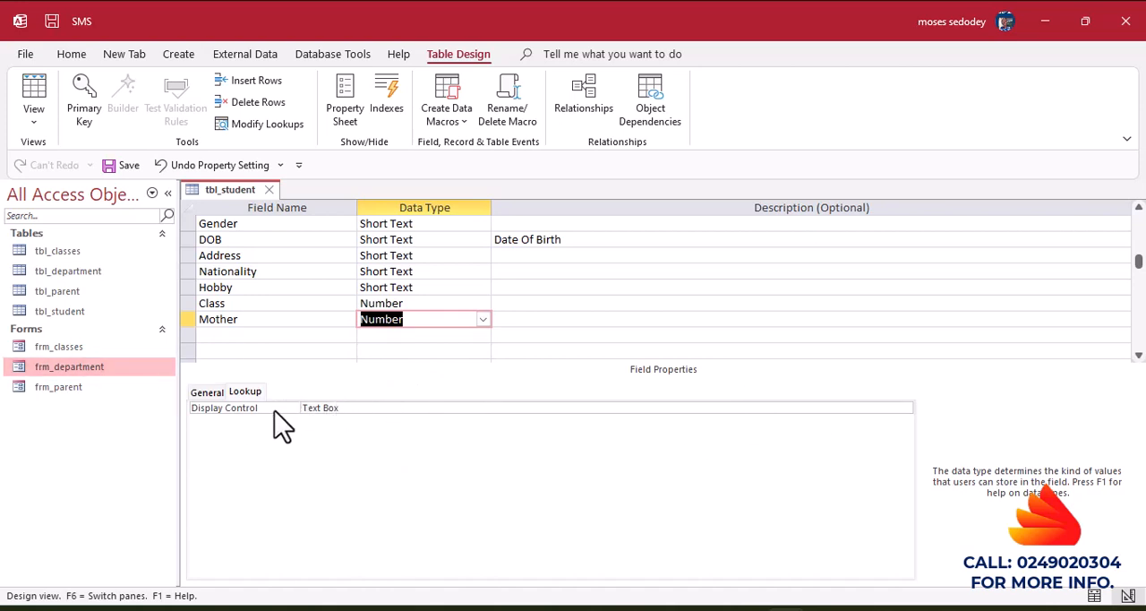
Set the Mother field's lookup display control to Combo Box.
{"action": "left_click", "coordinate": [234, 395]}
{"action": "left_click", "coordinate": [824, 406]}
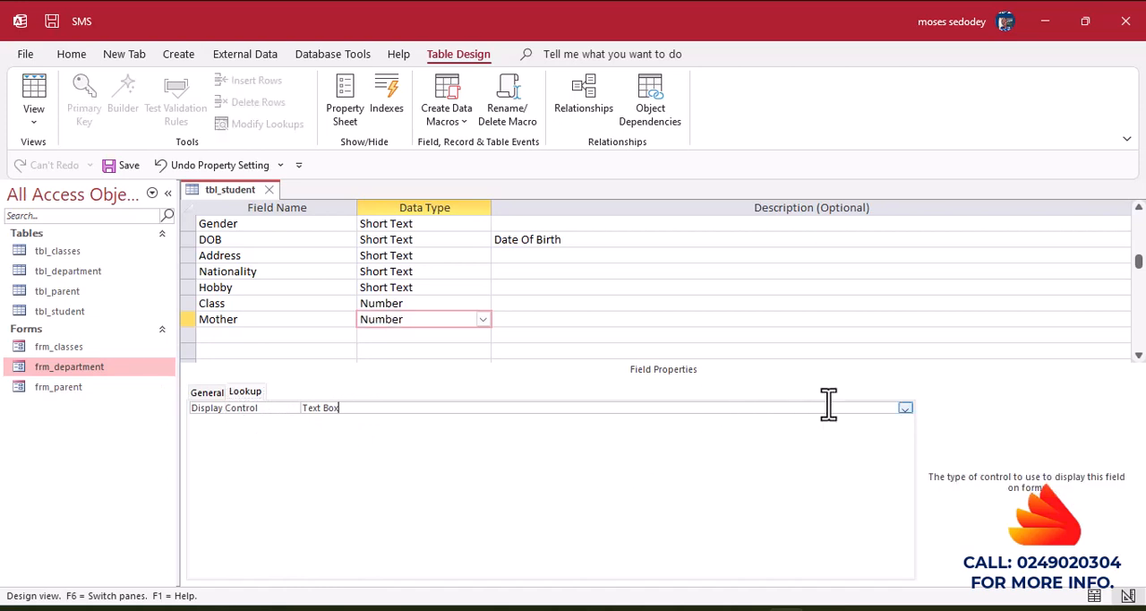
{"action": "left_click", "coordinate": [904, 408]}
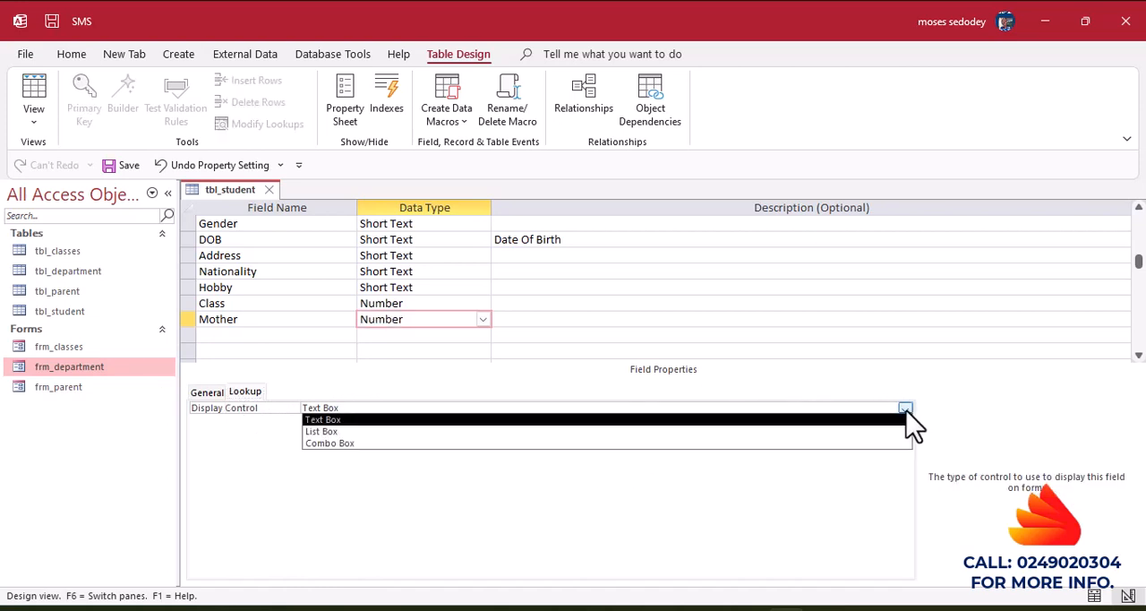
{"action": "left_click", "coordinate": [368, 442]}
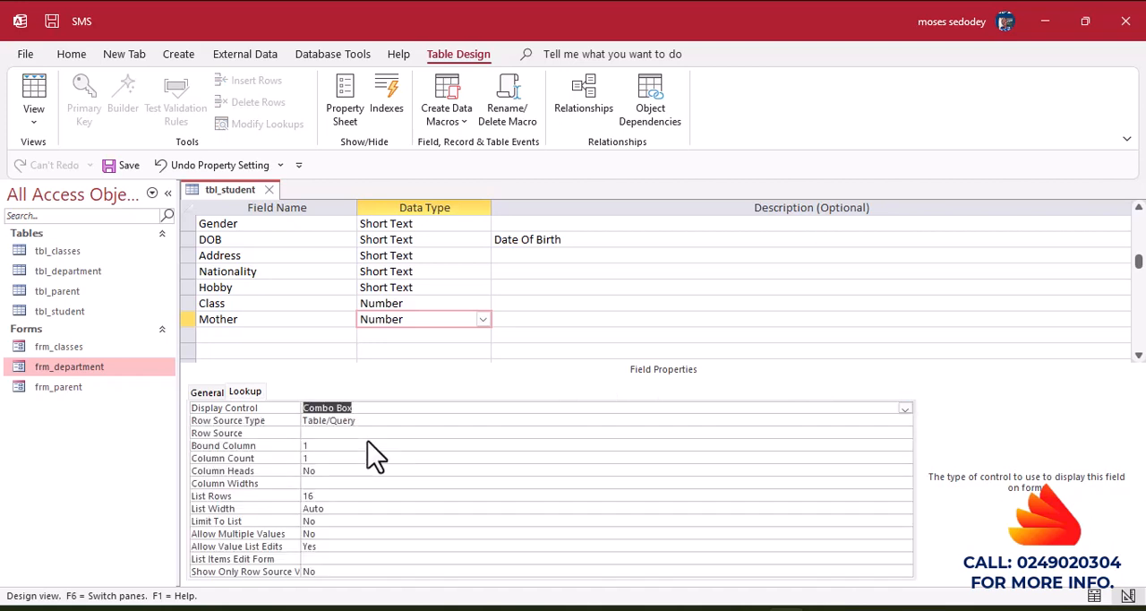
Start the Mother field's row source query with ID, Parent_Name and Parent_Type from tbl_parent.
{"action": "left_click", "coordinate": [311, 434]}
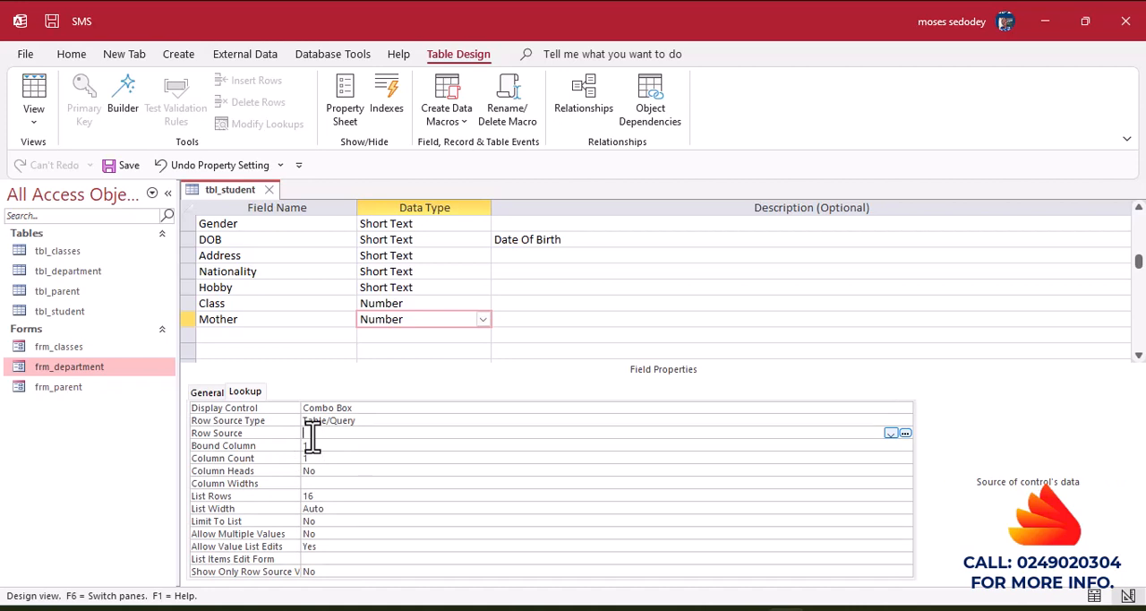
{"action": "left_click", "coordinate": [905, 433]}
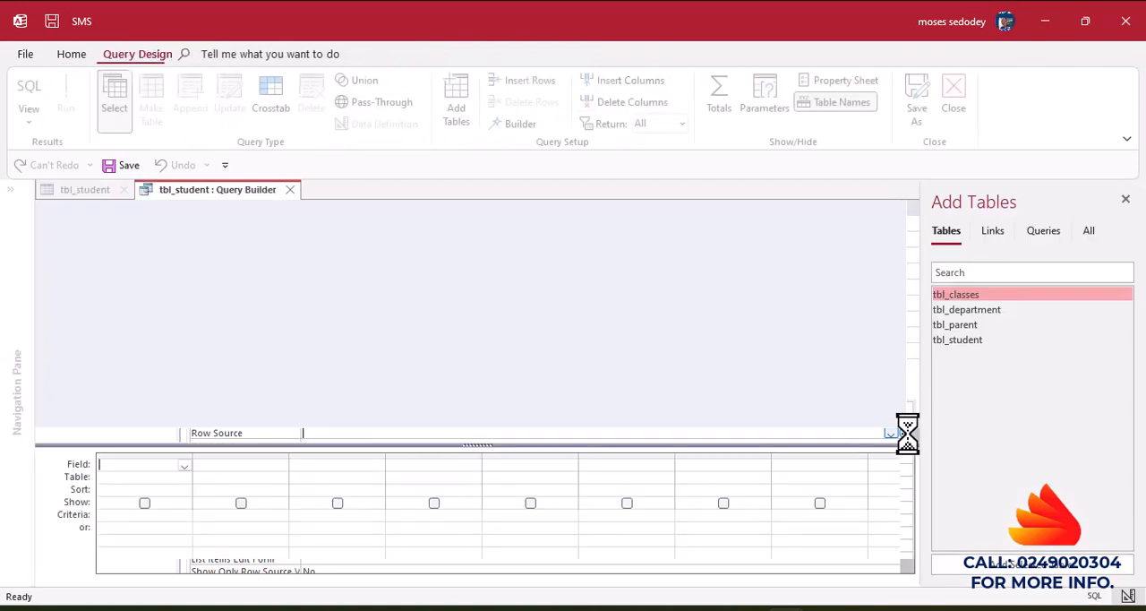
{"action": "double_click", "coordinate": [956, 328]}
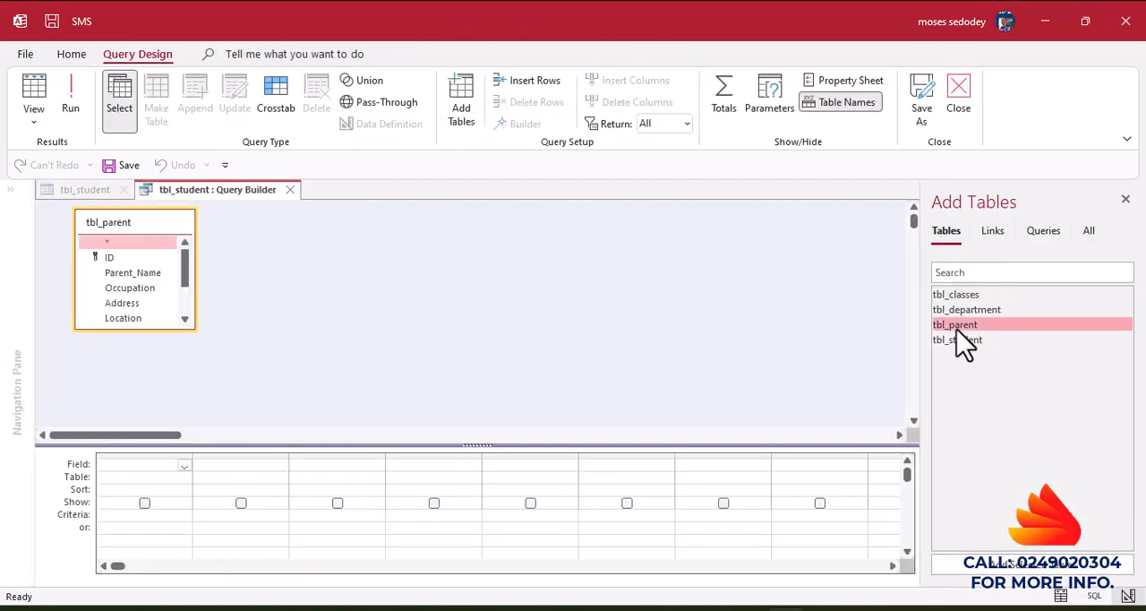
{"action": "double_click", "coordinate": [111, 257]}
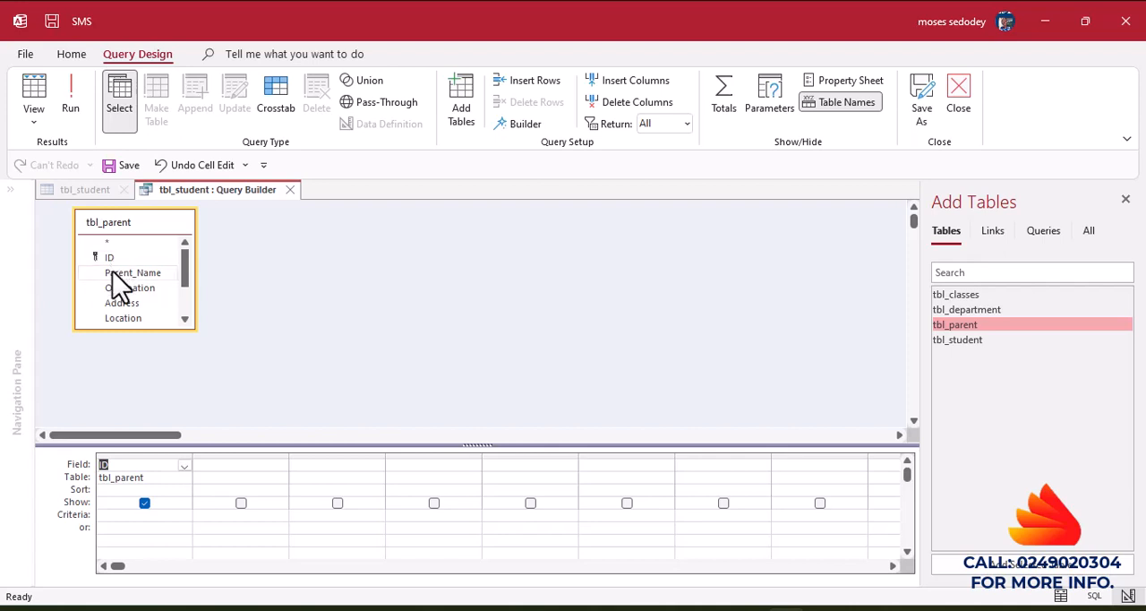
{"action": "double_click", "coordinate": [117, 273]}
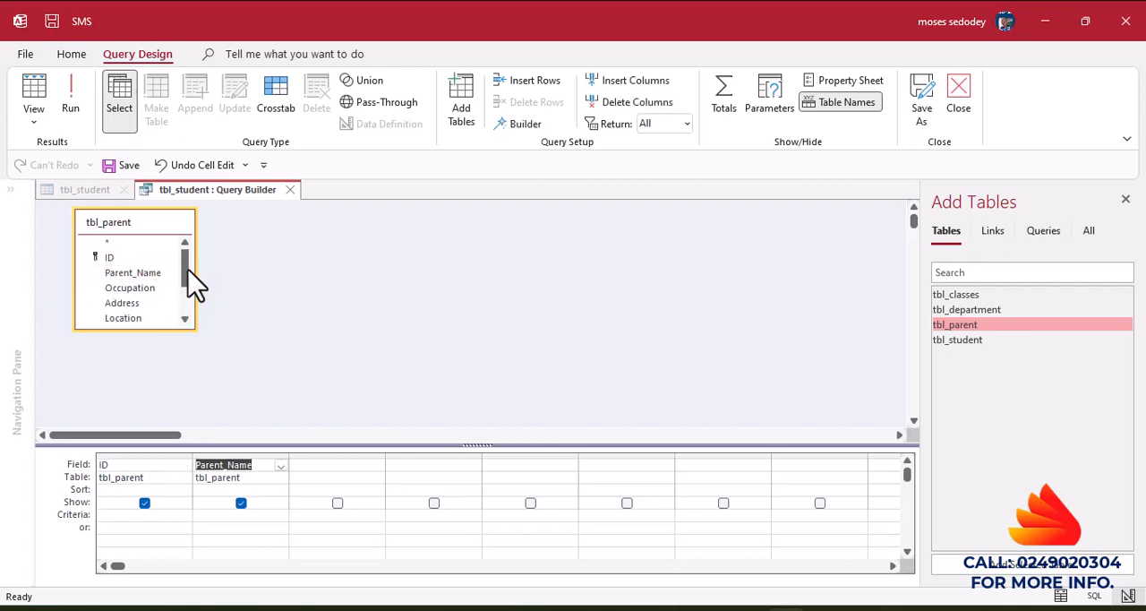
{"action": "left_click", "coordinate": [184, 318]}
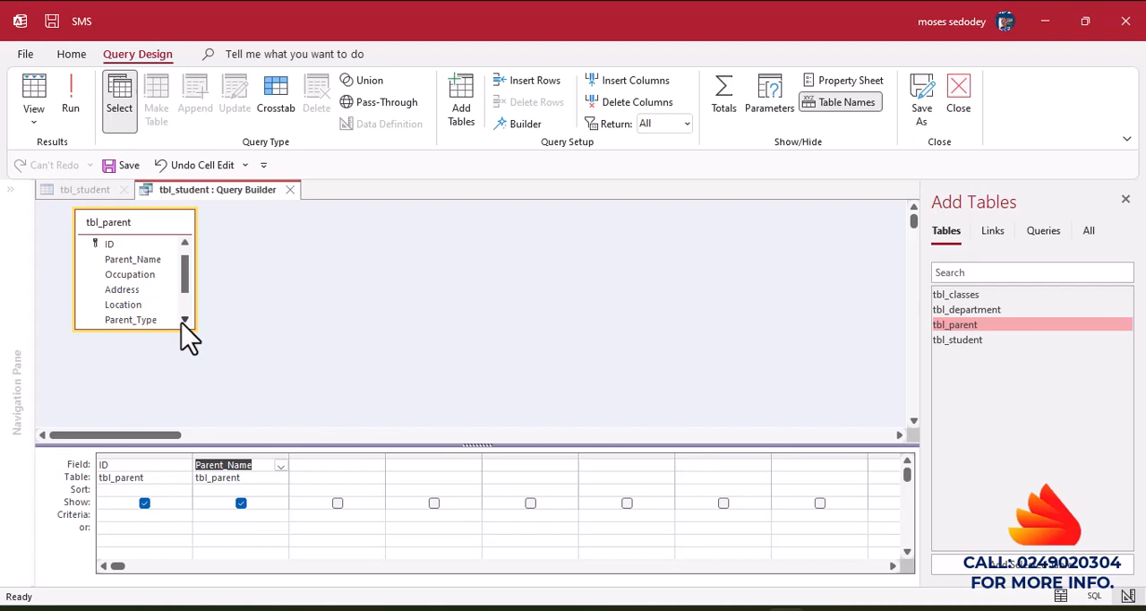
{"action": "double_click", "coordinate": [132, 319]}
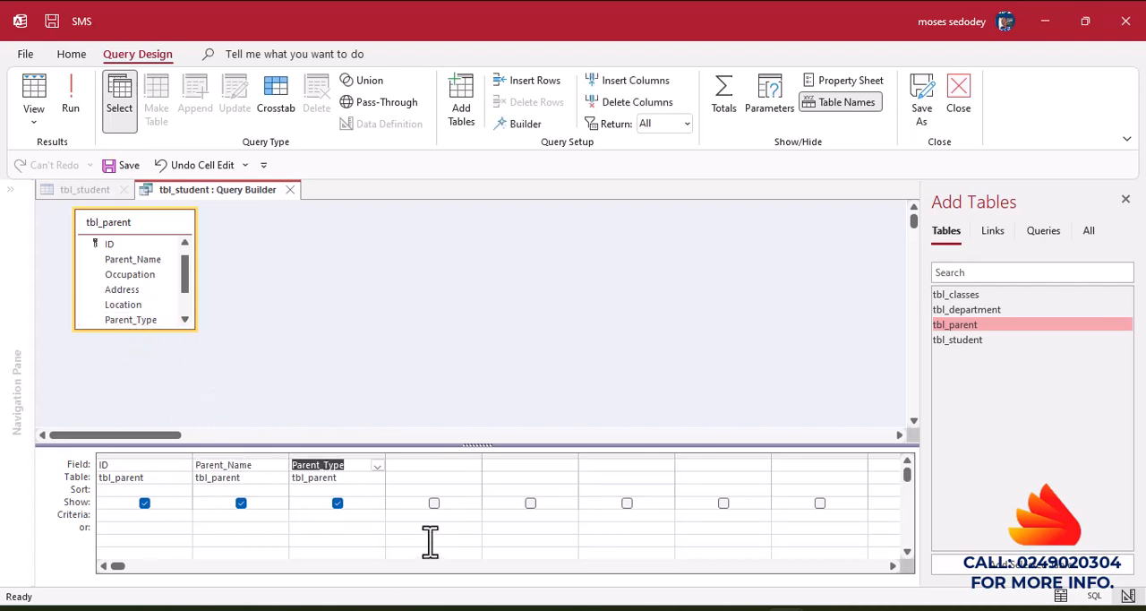
Hide Parent_Type in the query output, filter it by "Mother", run the query and save it to the row source property.
{"action": "left_click", "coordinate": [337, 503]}
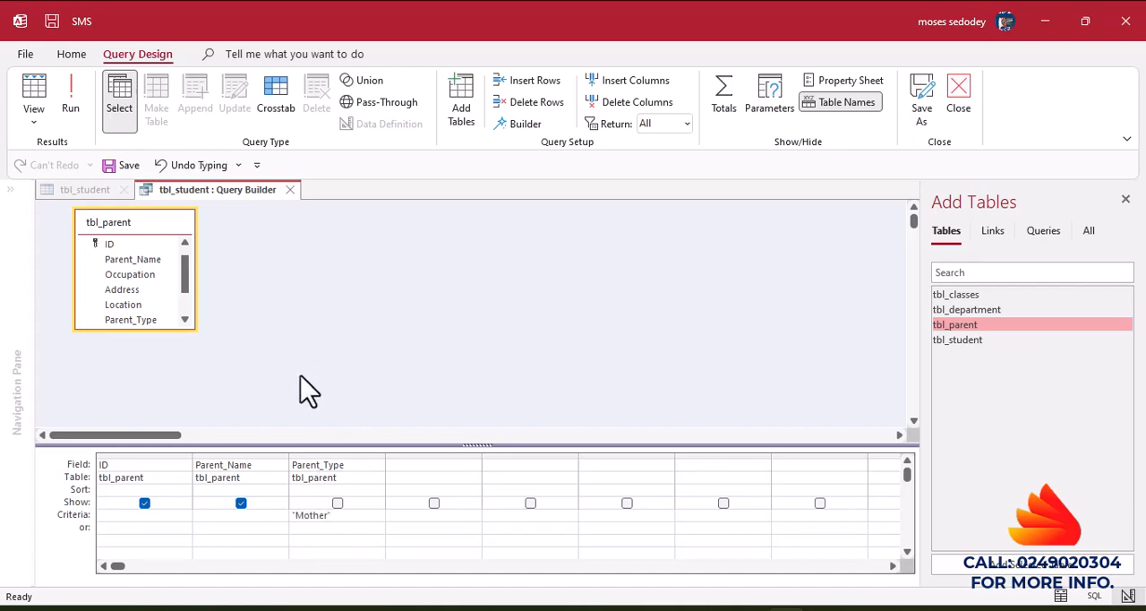
{"action": "left_click", "coordinate": [67, 106]}
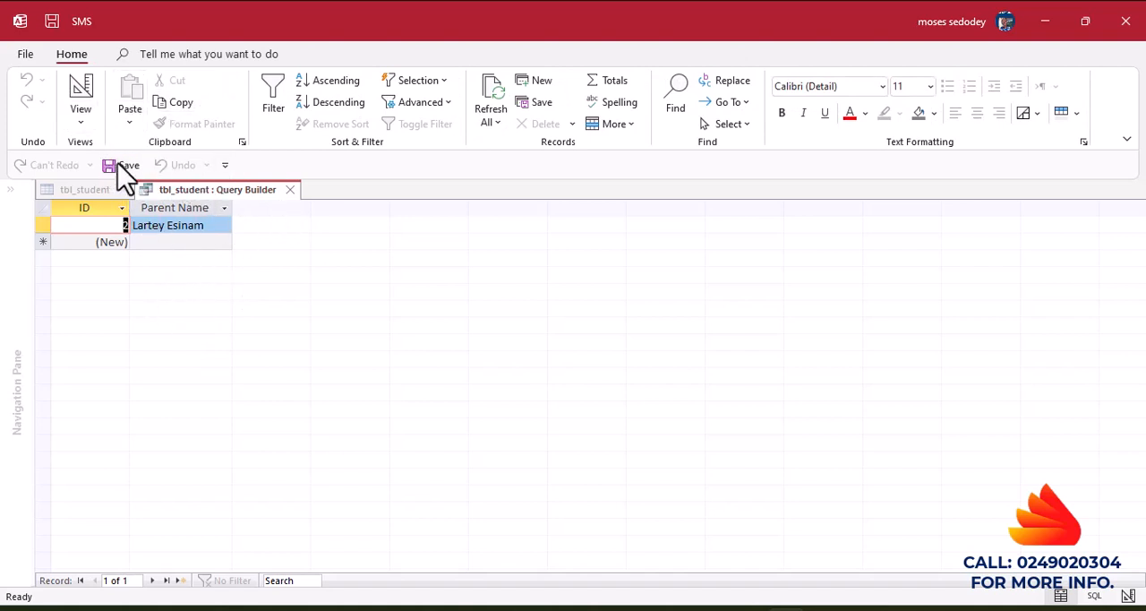
{"action": "left_click", "coordinate": [290, 190]}
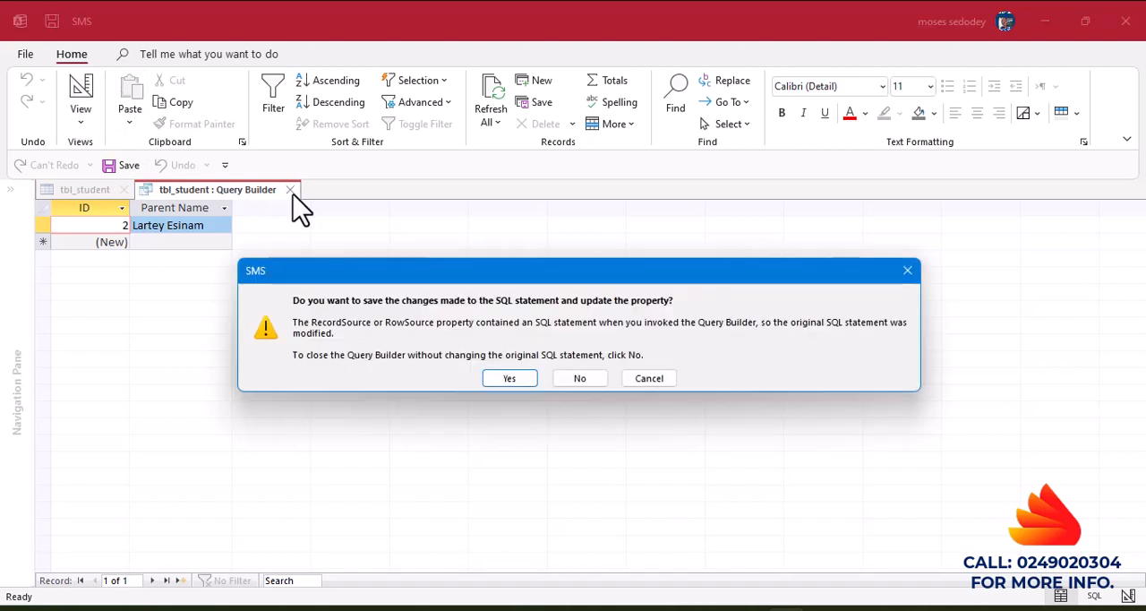
{"action": "left_click", "coordinate": [509, 378]}
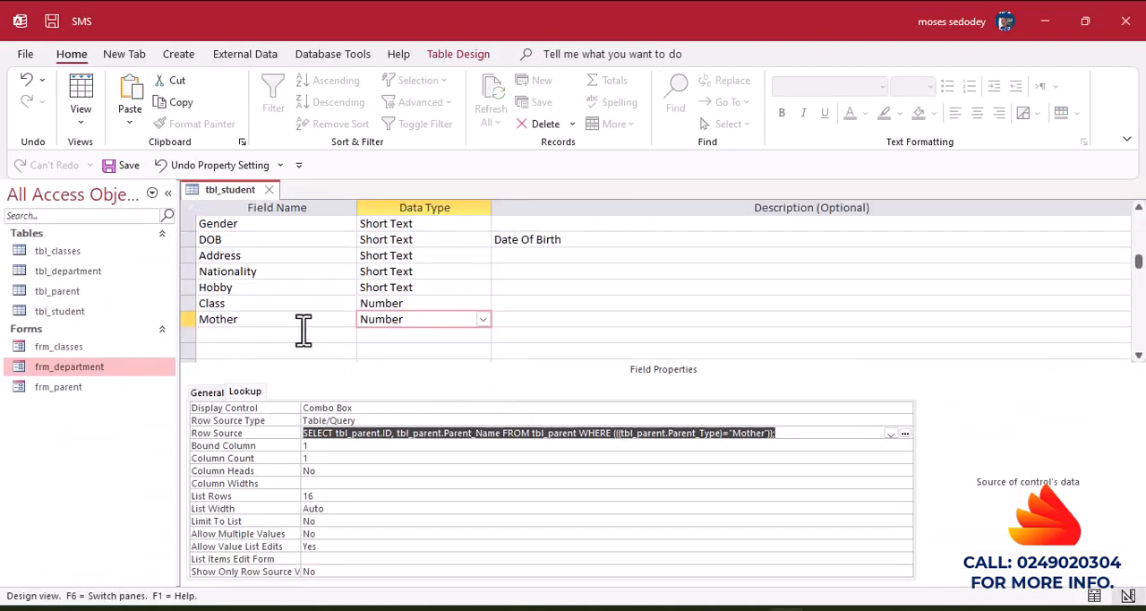
Add a field named Father below Mother and set its data type to Number.
{"action": "left_click", "coordinate": [231, 334]}
{"action": "type", "text": "F"}
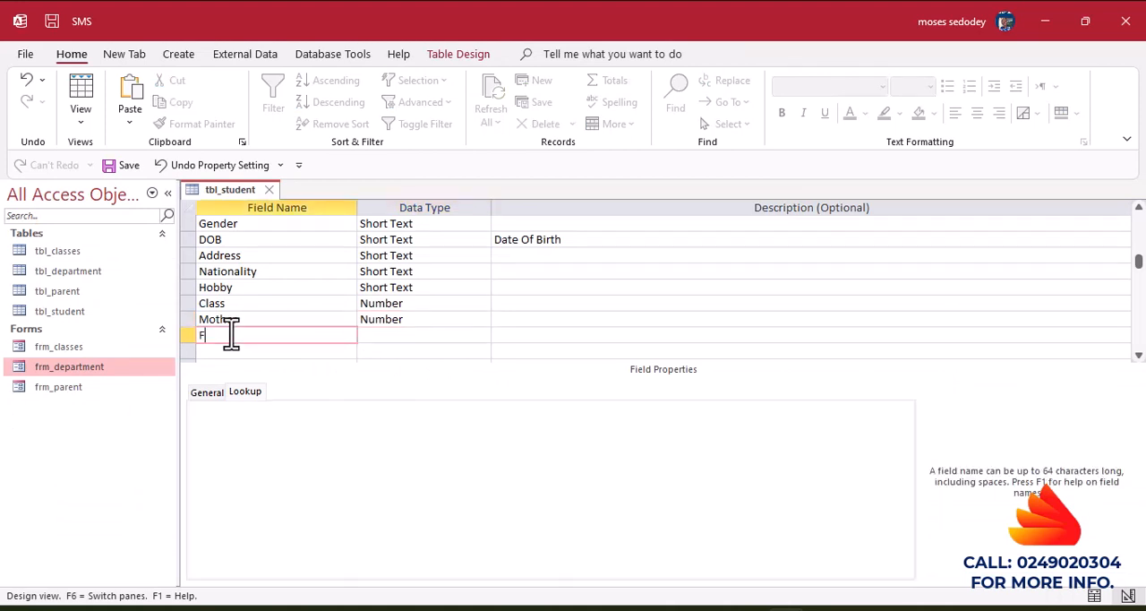
{"action": "type", "text": "ather"}
{"action": "left_click", "coordinate": [386, 340]}
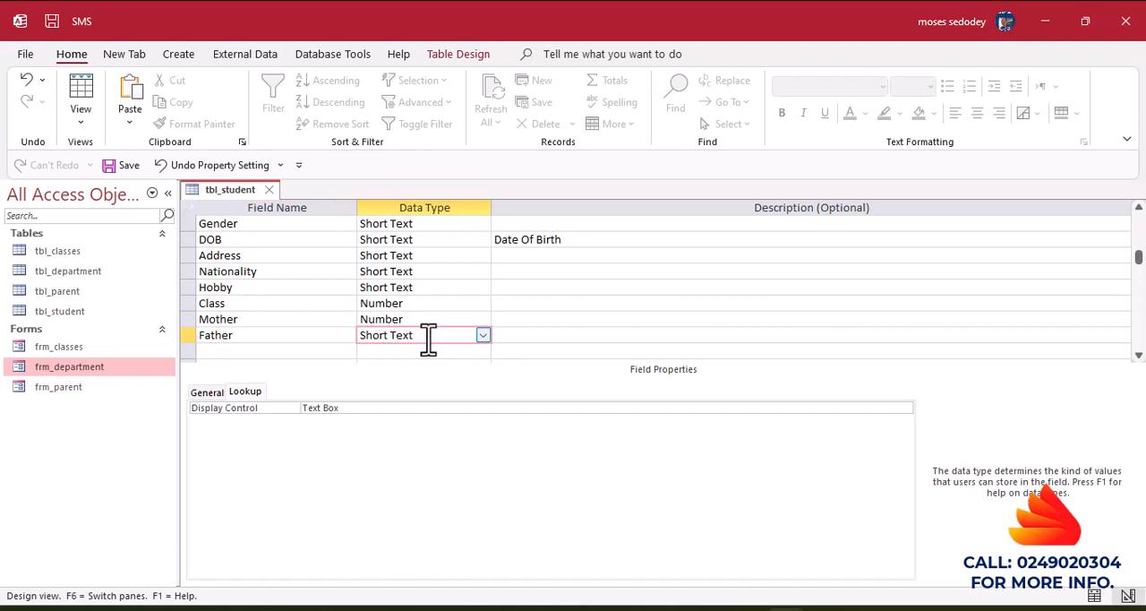
{"action": "left_click", "coordinate": [482, 337]}
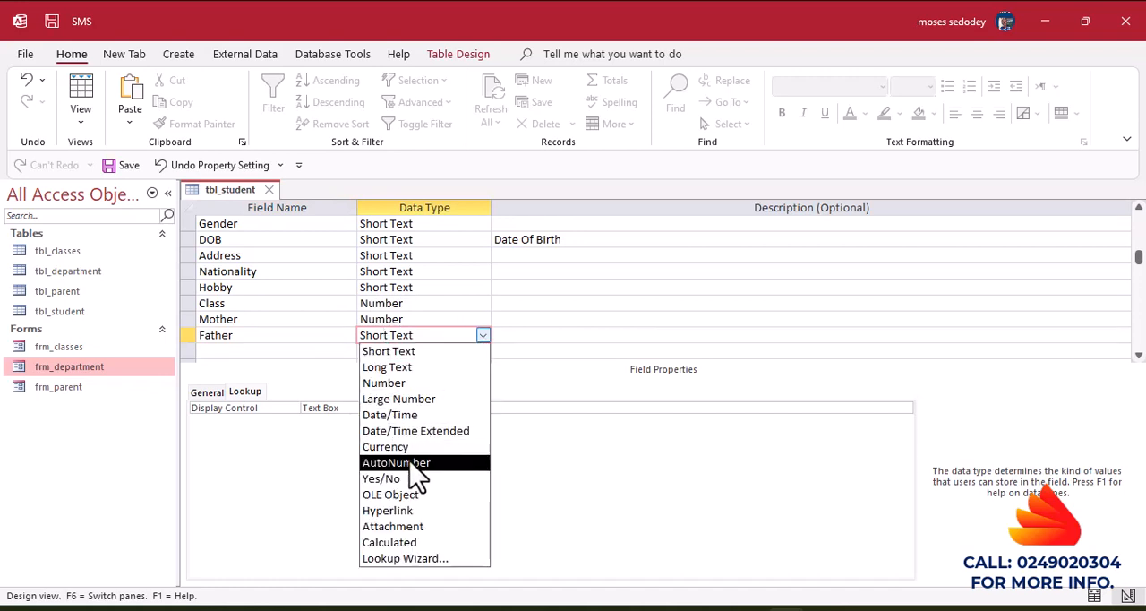
{"action": "left_click", "coordinate": [383, 385]}
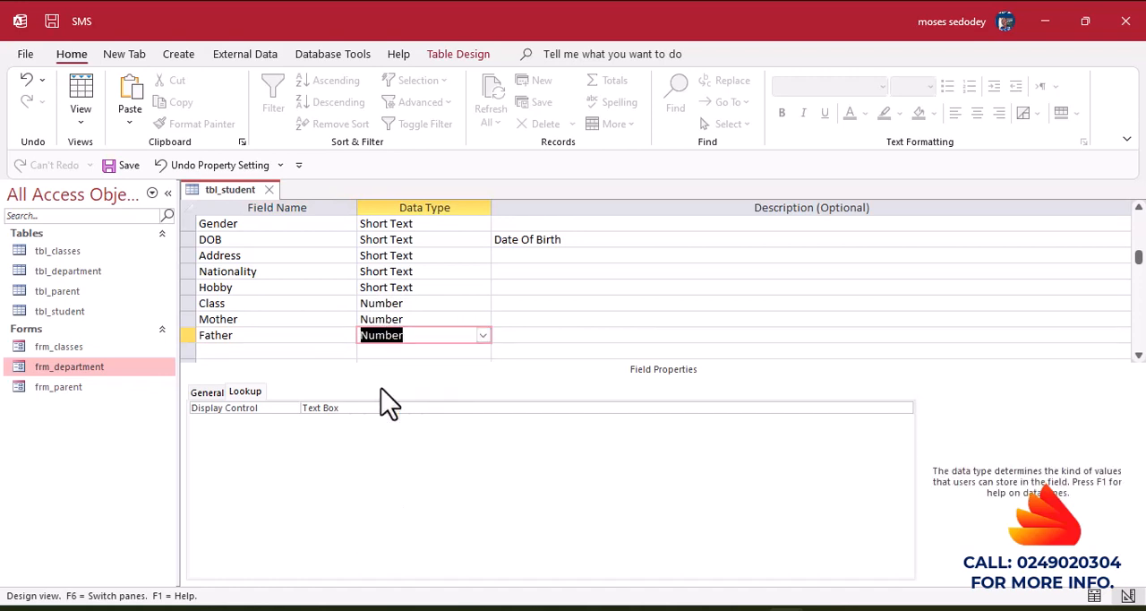
Set the Father field's lookup display control to Combo Box.
{"action": "left_click", "coordinate": [745, 408]}
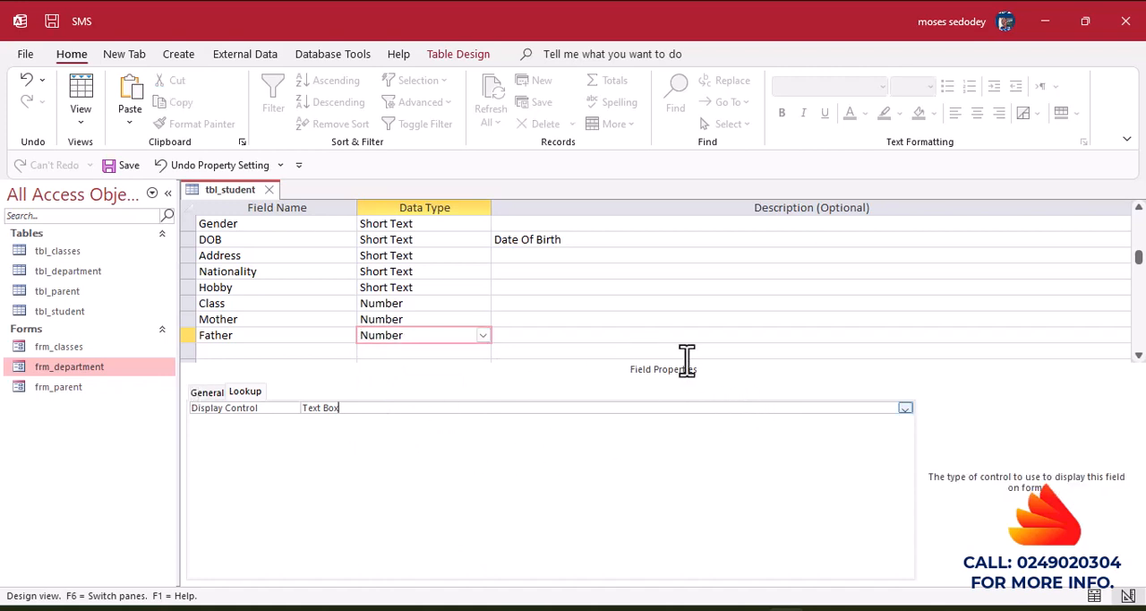
{"action": "left_click", "coordinate": [906, 408]}
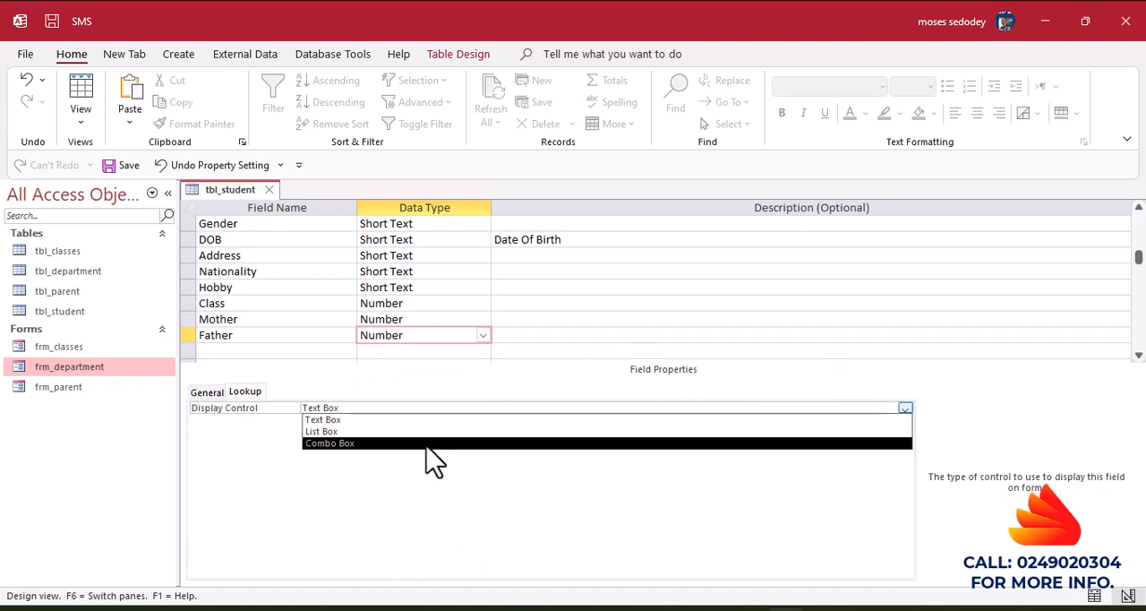
{"action": "left_click", "coordinate": [366, 443]}
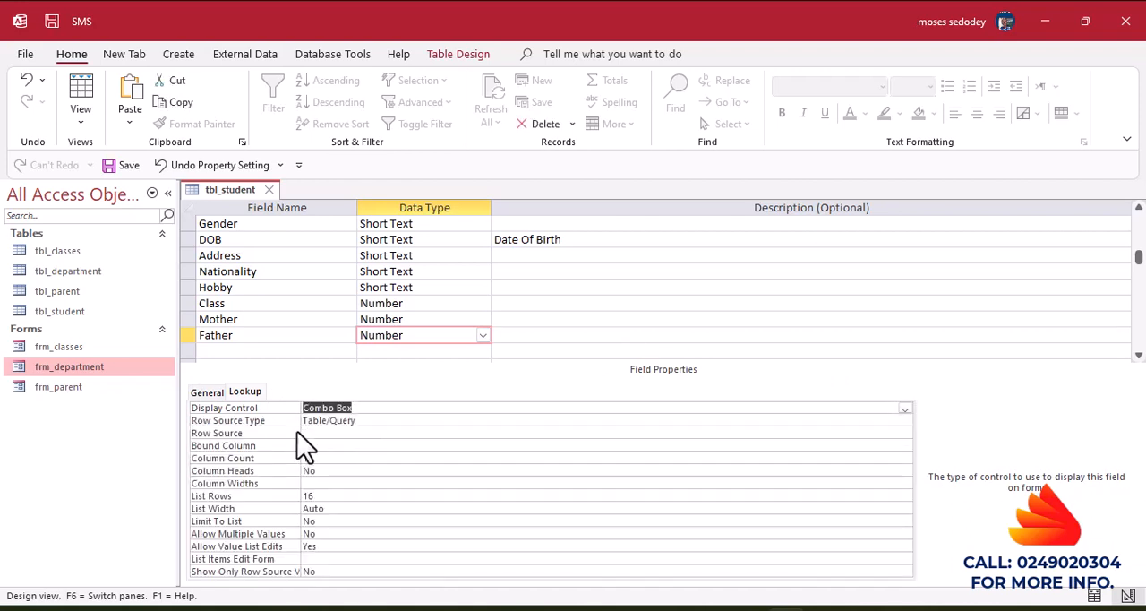
Start the Father field's row source query with ID, Parent_Name and Parent_Type from tbl_parent.
{"action": "left_click", "coordinate": [316, 433]}
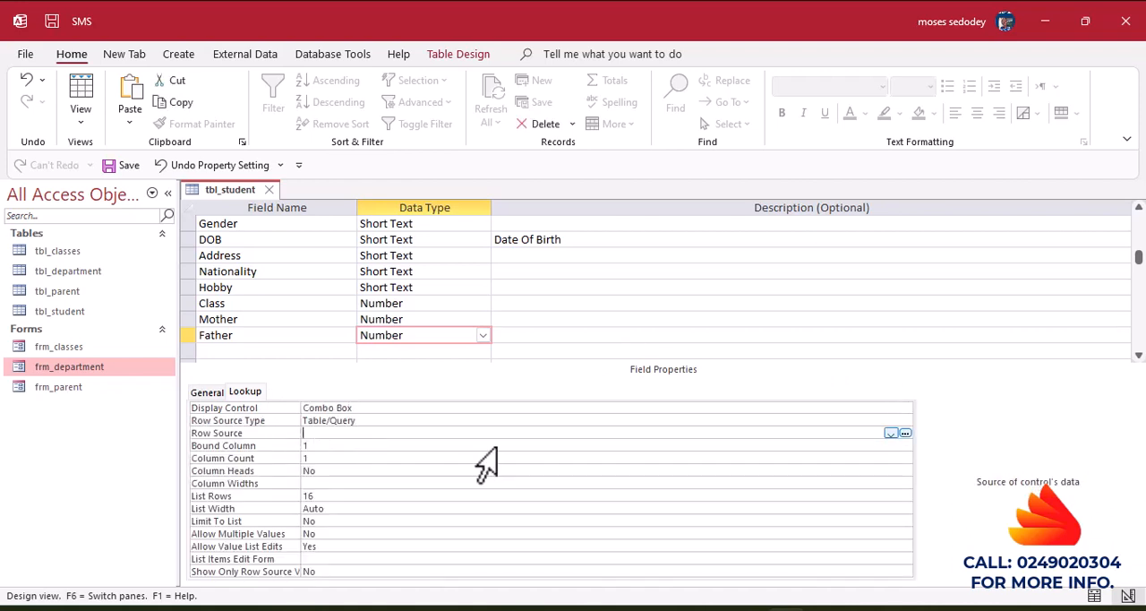
{"action": "left_click", "coordinate": [905, 434]}
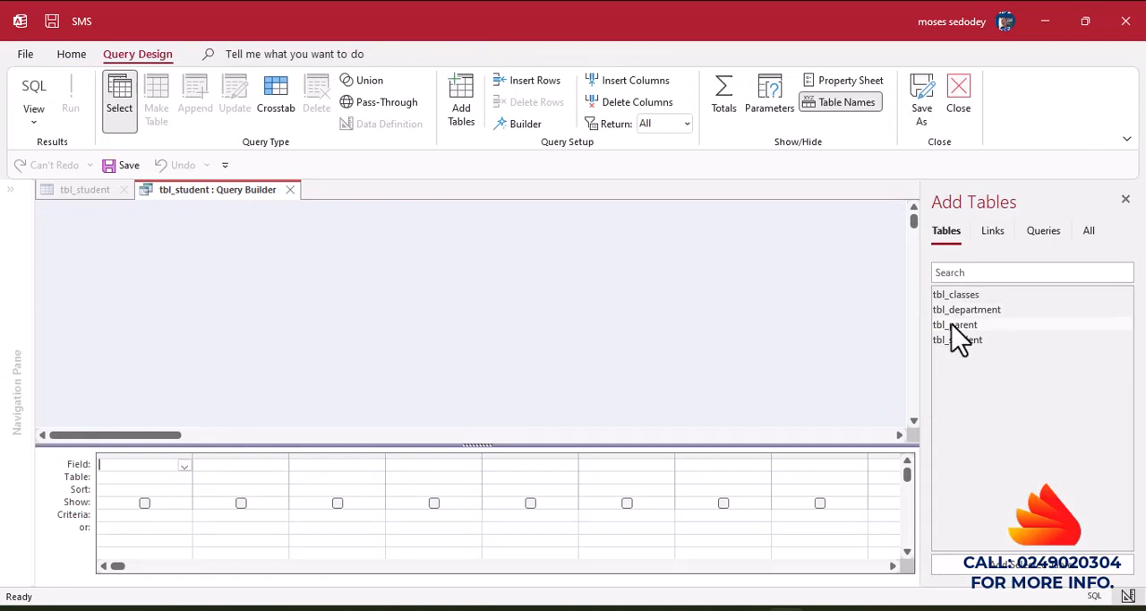
{"action": "double_click", "coordinate": [955, 325]}
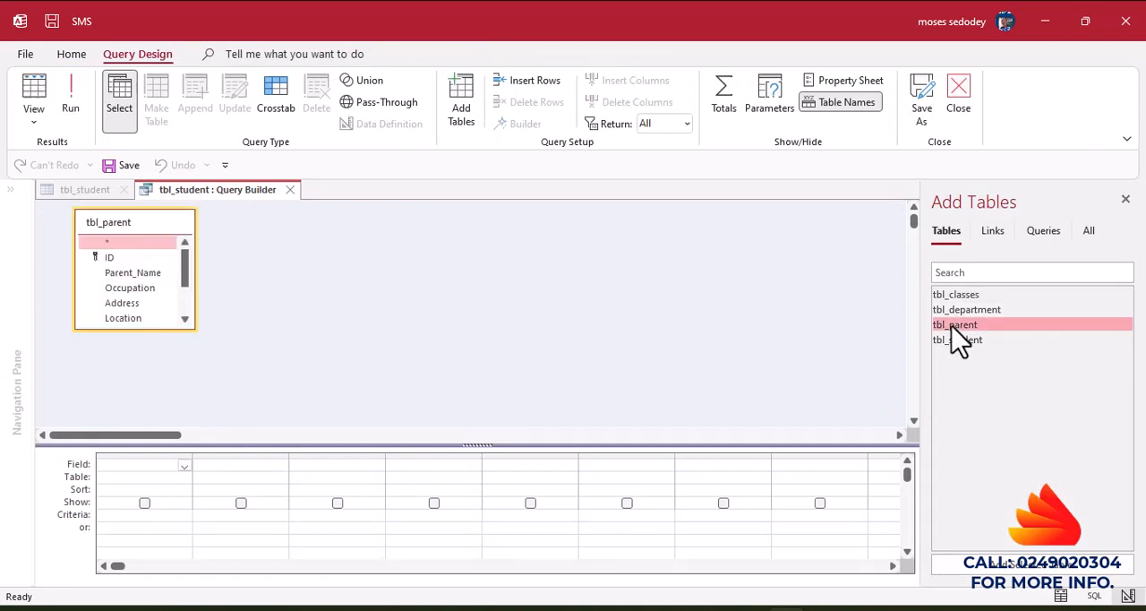
{"action": "left_click", "coordinate": [106, 257]}
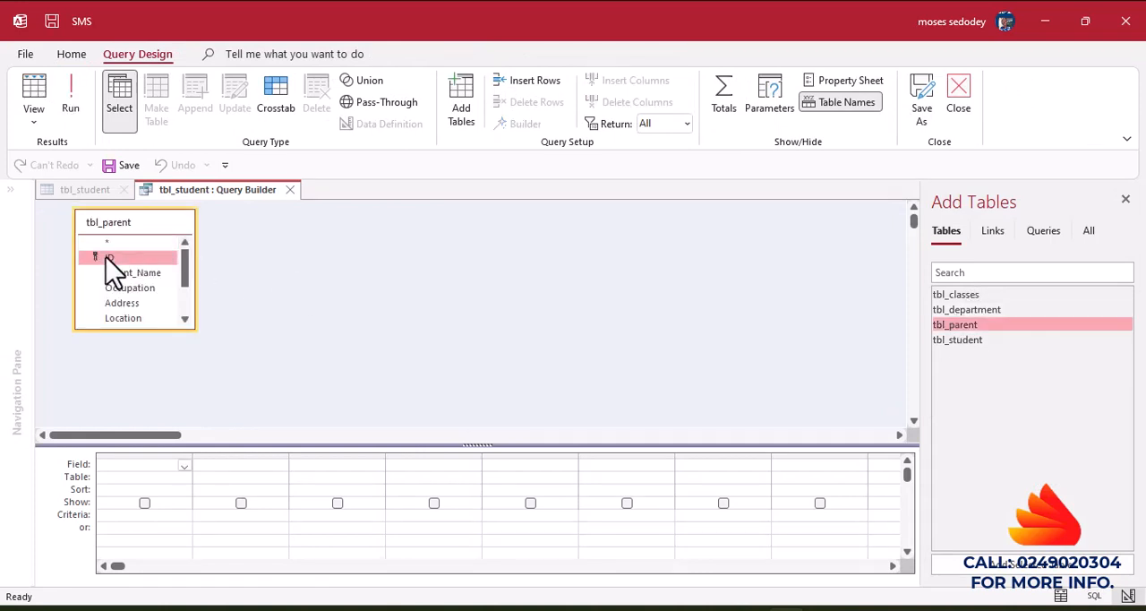
{"action": "double_click", "coordinate": [106, 260]}
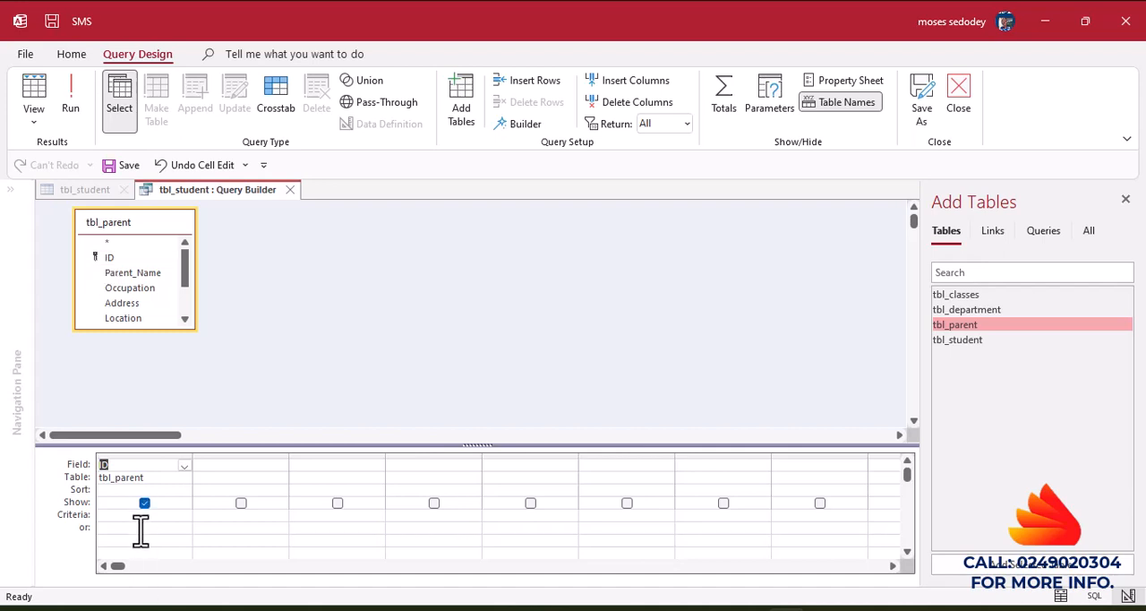
{"action": "double_click", "coordinate": [126, 273]}
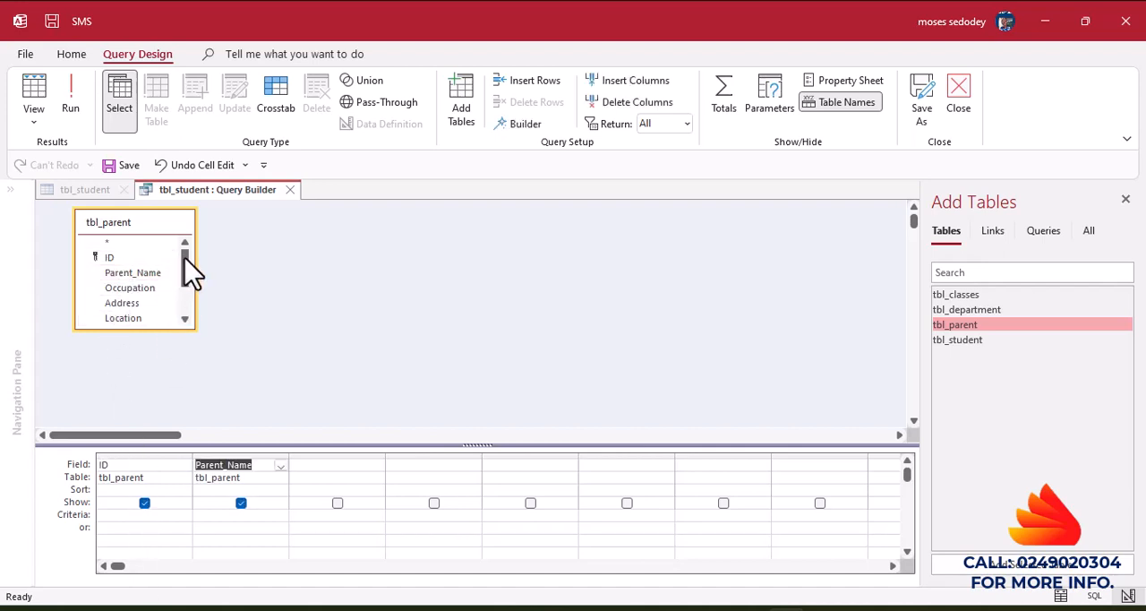
{"action": "left_click_drag", "start_coordinate": [192, 273], "coordinate": [187, 295]}
{"action": "double_click", "coordinate": [137, 275]}
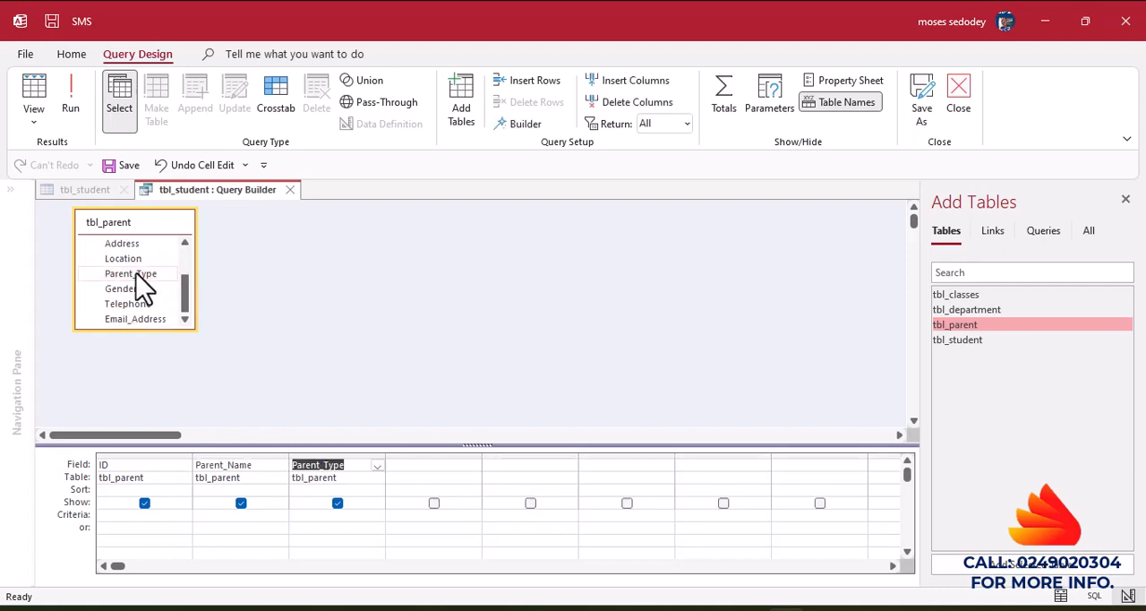
Hide Parent_Type in the query output, filter it by "Father", run the query and save it to the row source property.
{"action": "left_click", "coordinate": [337, 503]}
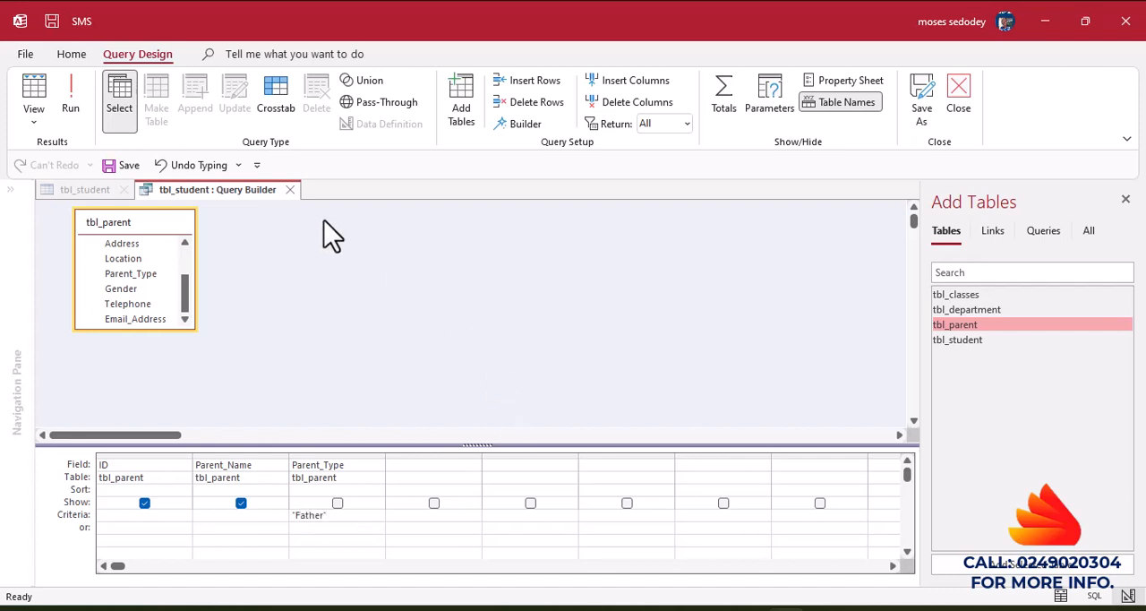
{"action": "left_click", "coordinate": [75, 100]}
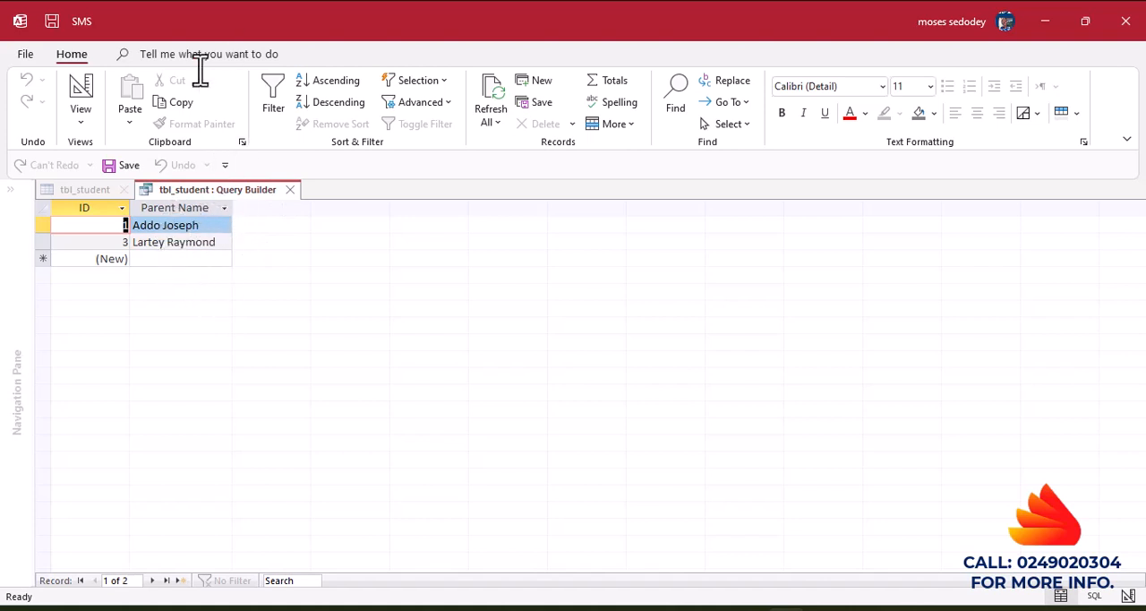
{"action": "left_click", "coordinate": [86, 98]}
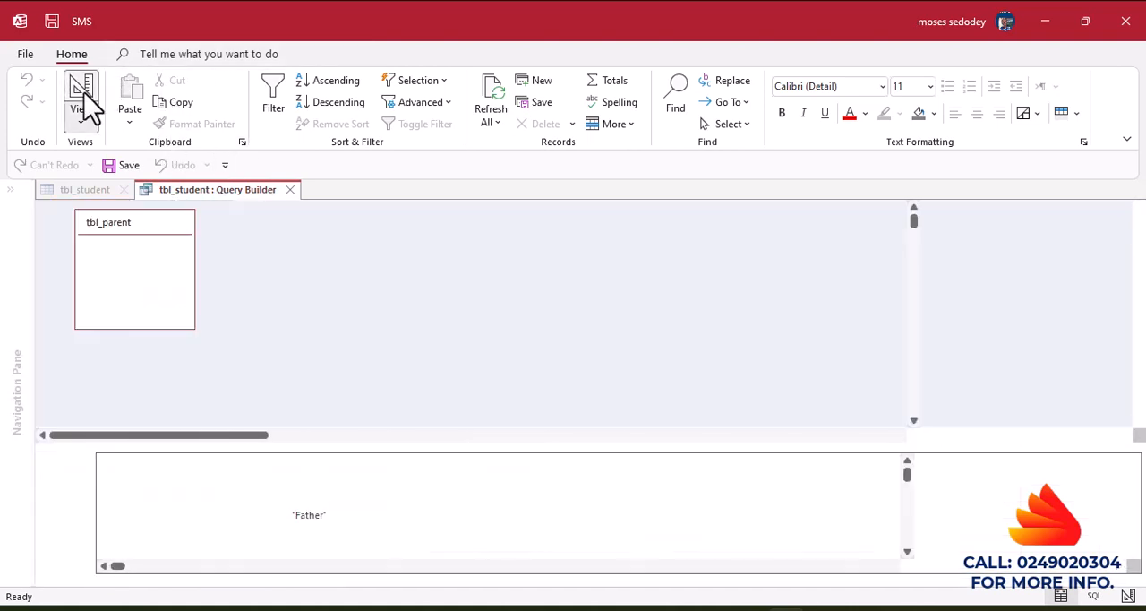
{"action": "left_click", "coordinate": [289, 190]}
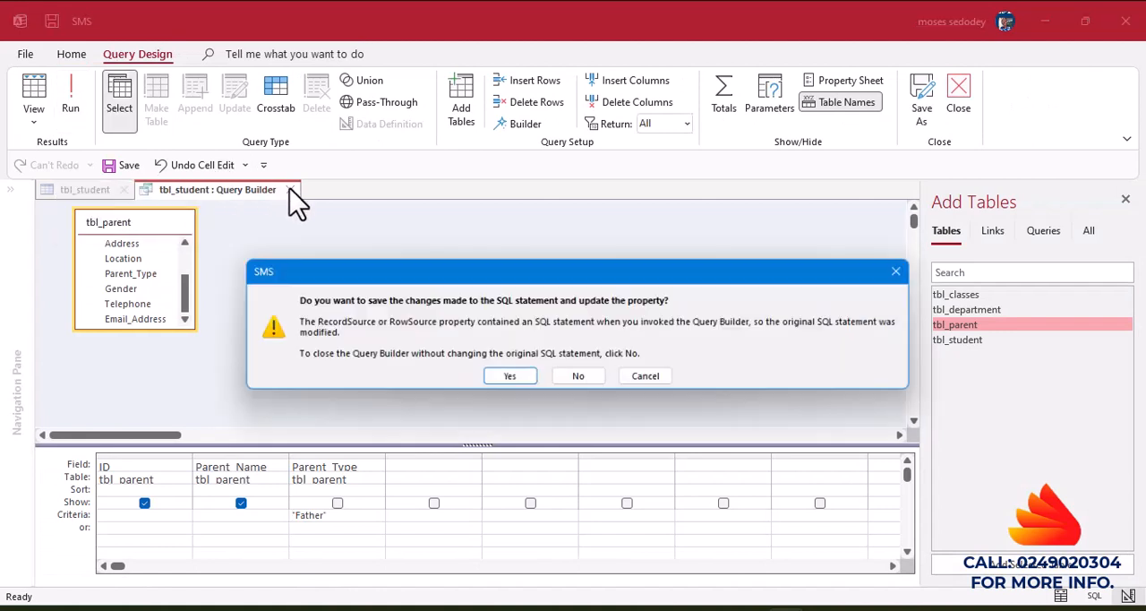
{"action": "left_click", "coordinate": [498, 380]}
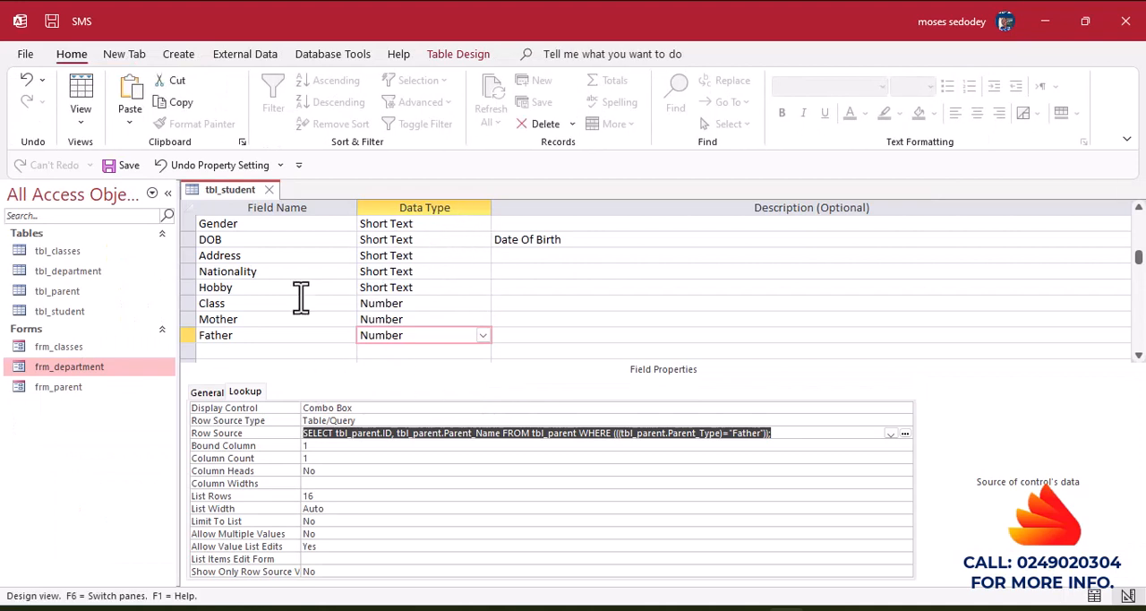
Add a field named Photo below Father and set its data type to Attachment.
{"action": "left_click", "coordinate": [228, 351]}
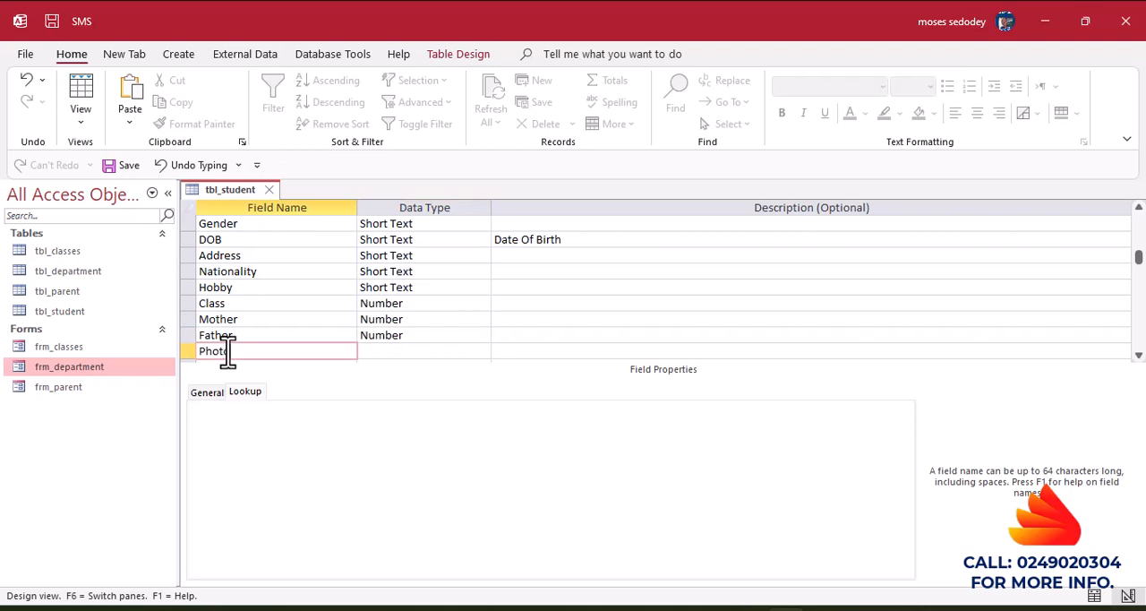
{"action": "left_click", "coordinate": [387, 352]}
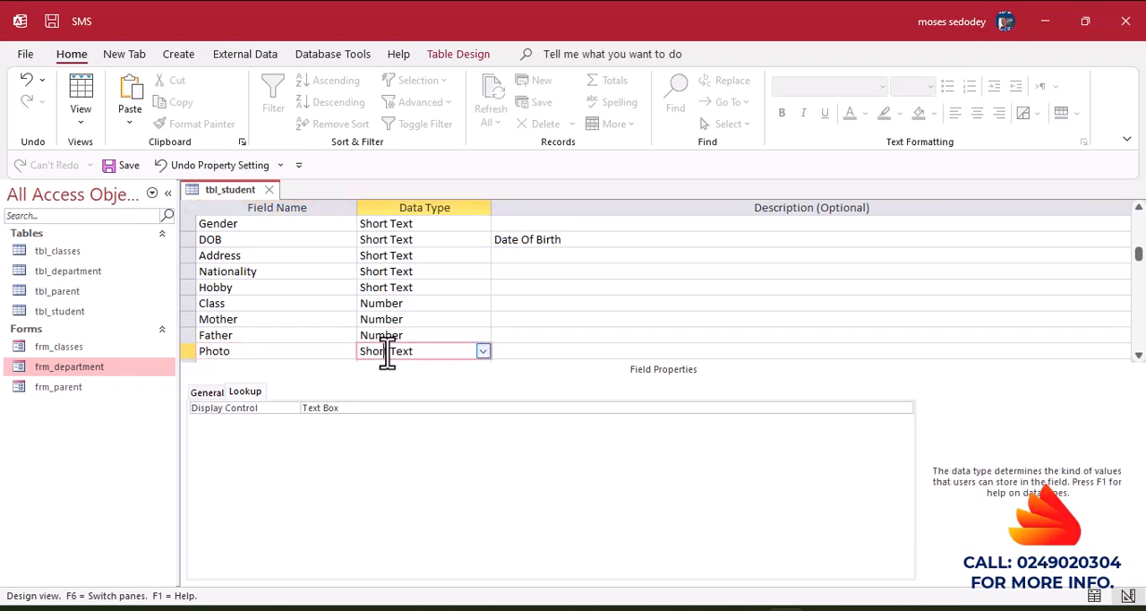
{"action": "left_click", "coordinate": [483, 352]}
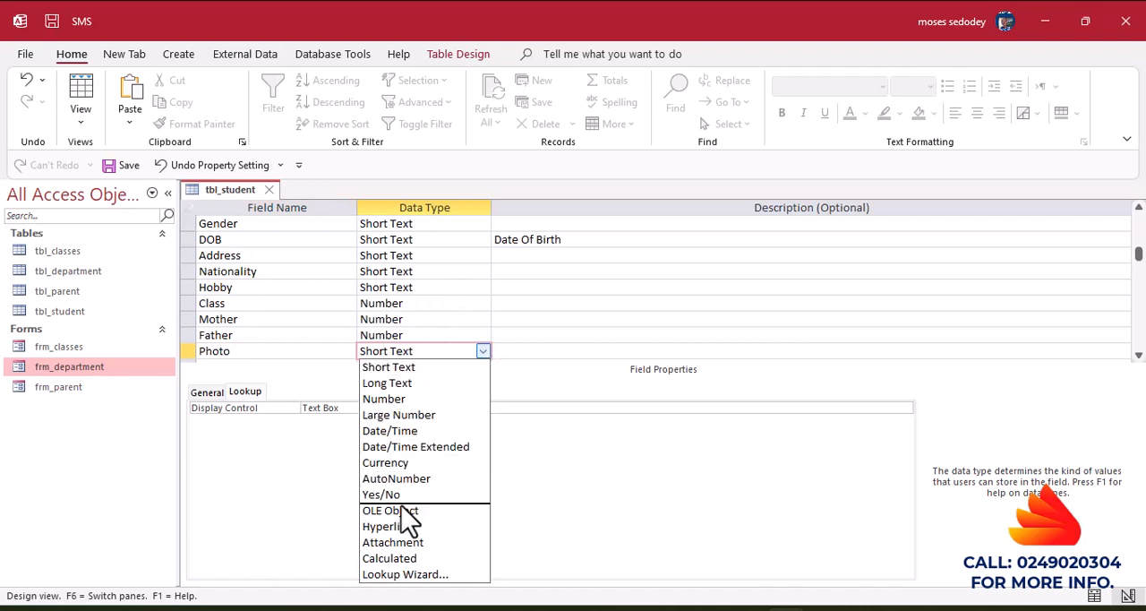
{"action": "left_click", "coordinate": [392, 543]}
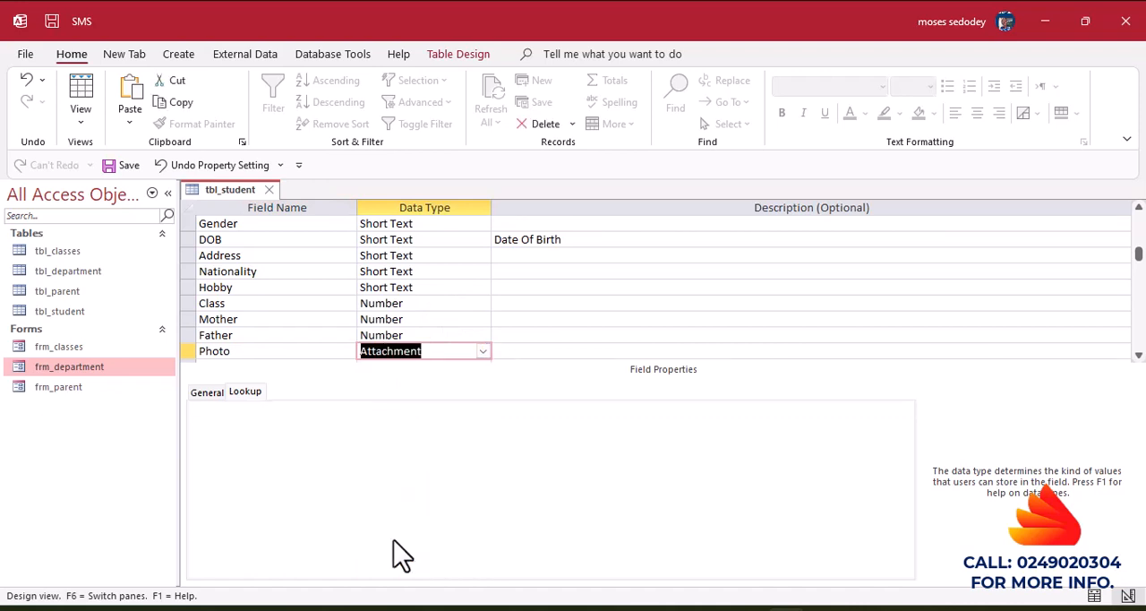
Save the tbl_student design and switch the table to Datasheet View.
{"action": "left_click", "coordinate": [573, 284]}
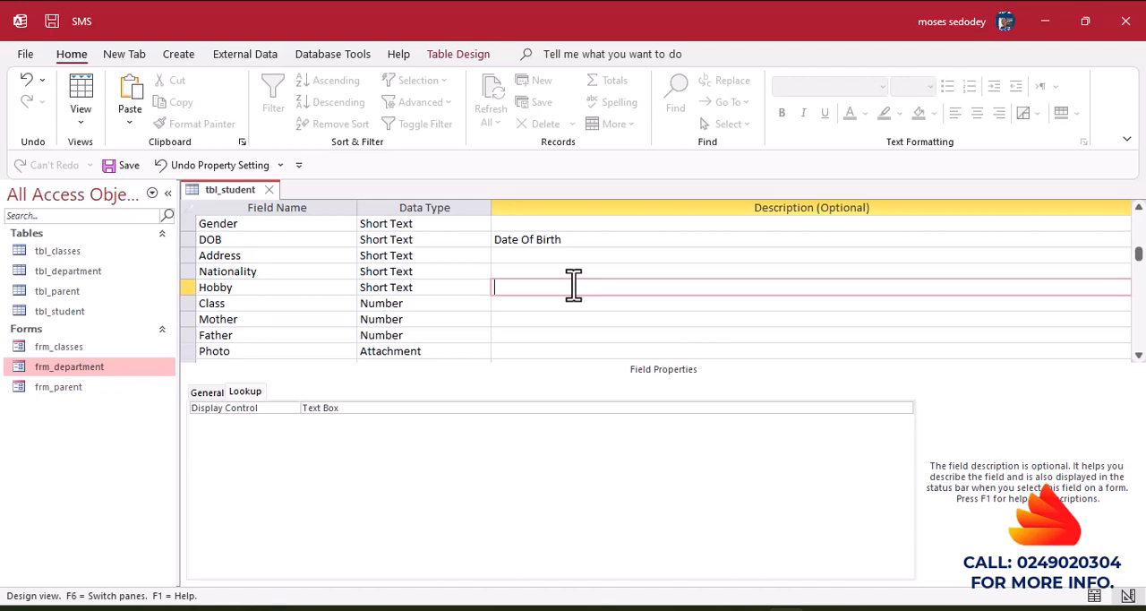
{"action": "left_click", "coordinate": [84, 94]}
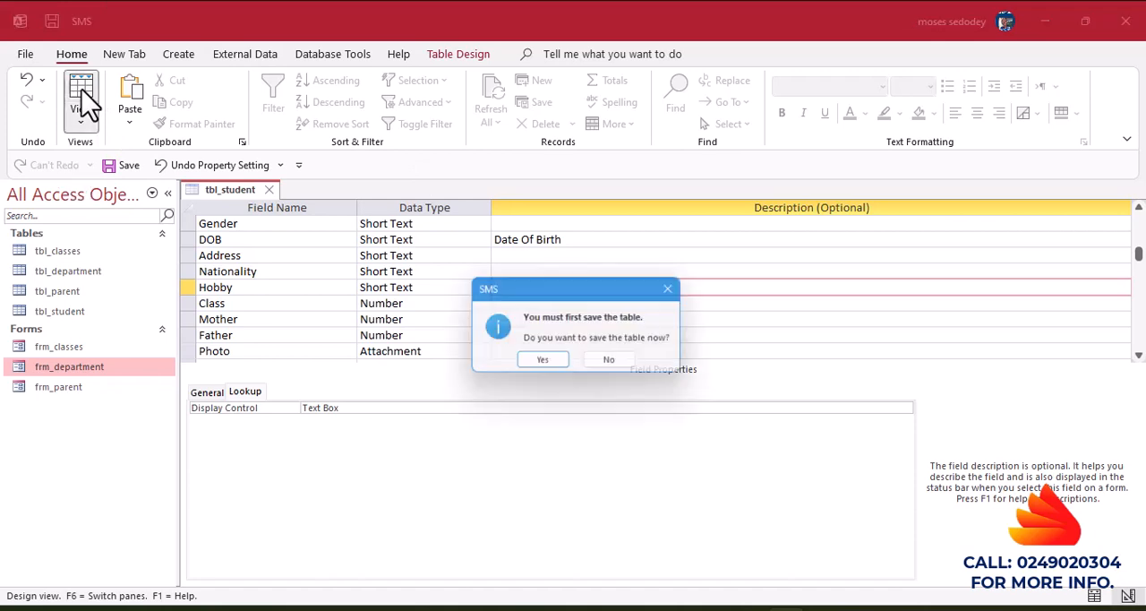
{"action": "left_click", "coordinate": [553, 370]}
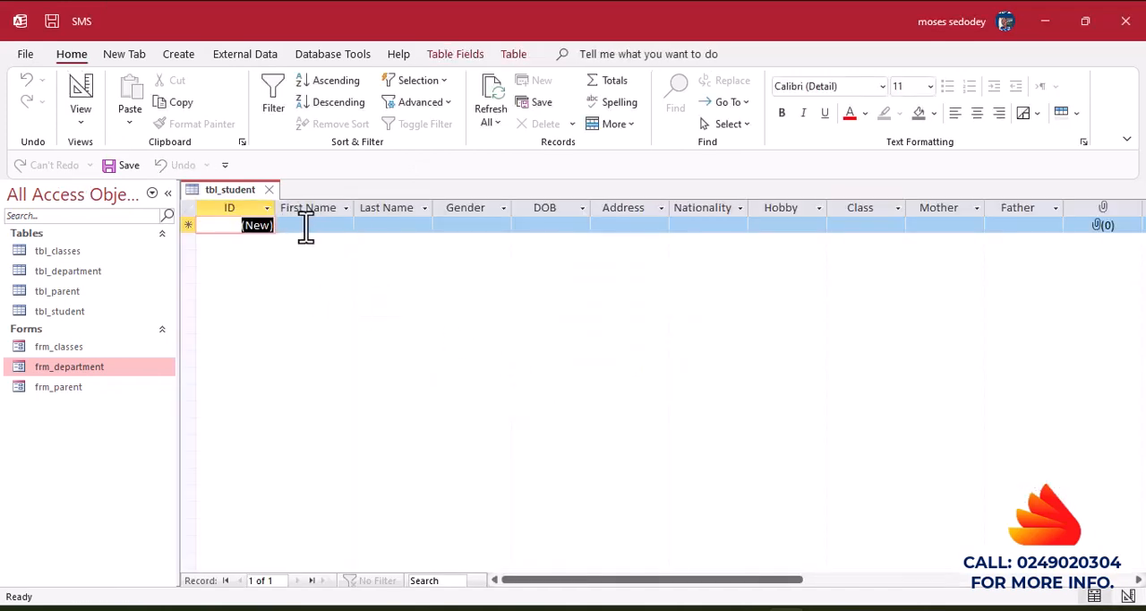
Enter a student's first and last name in a new record and check the Gender list's choices.
{"action": "left_click", "coordinate": [304, 225]}
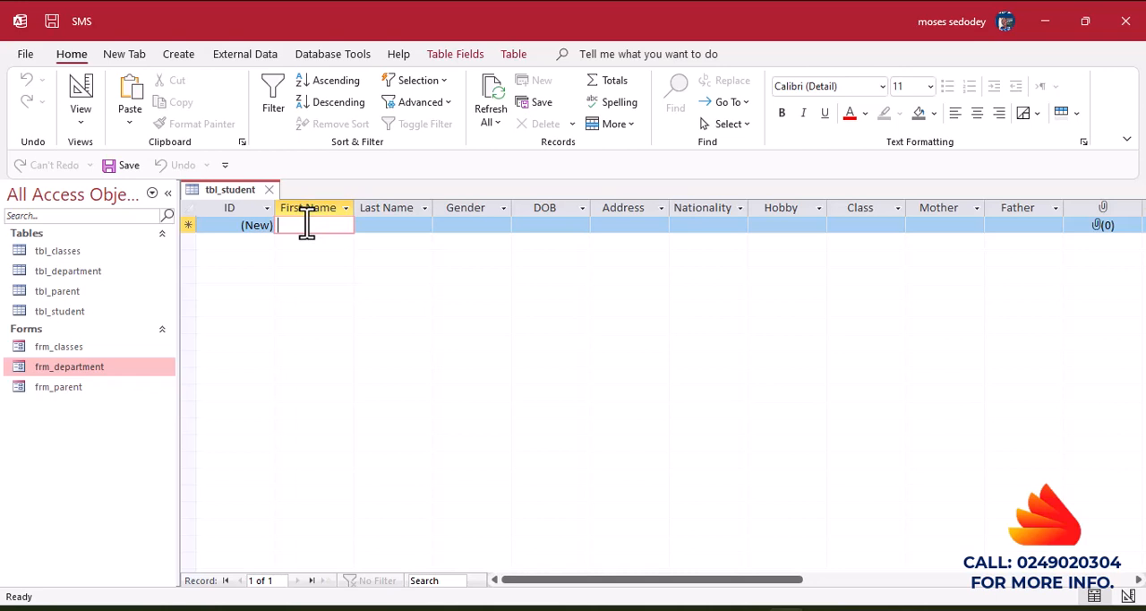
{"action": "type", "text": "Mary"}
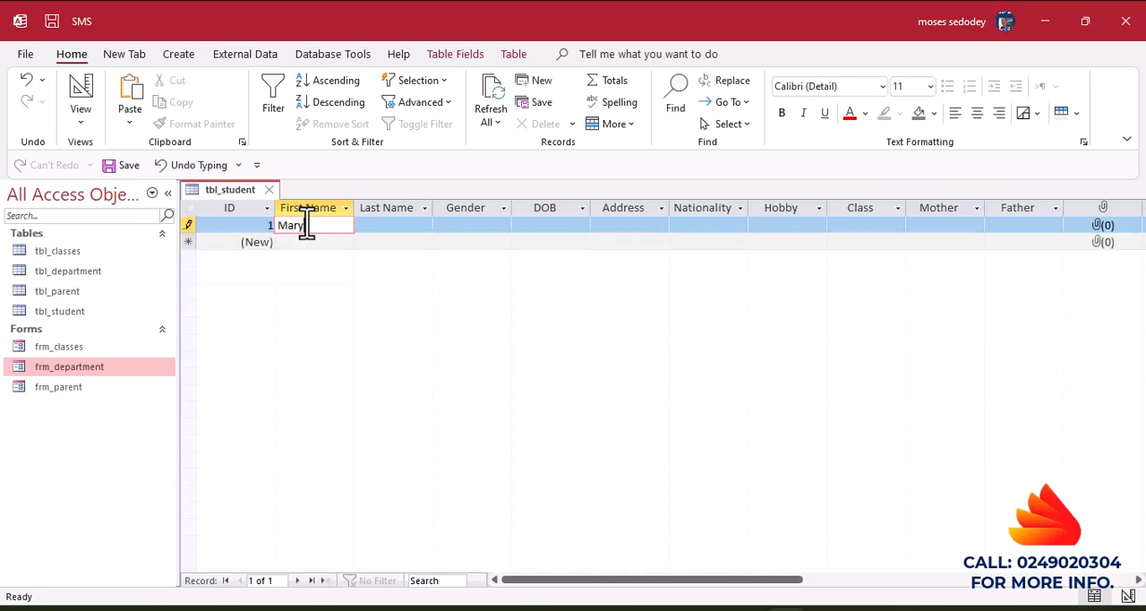
{"action": "left_click", "coordinate": [379, 225]}
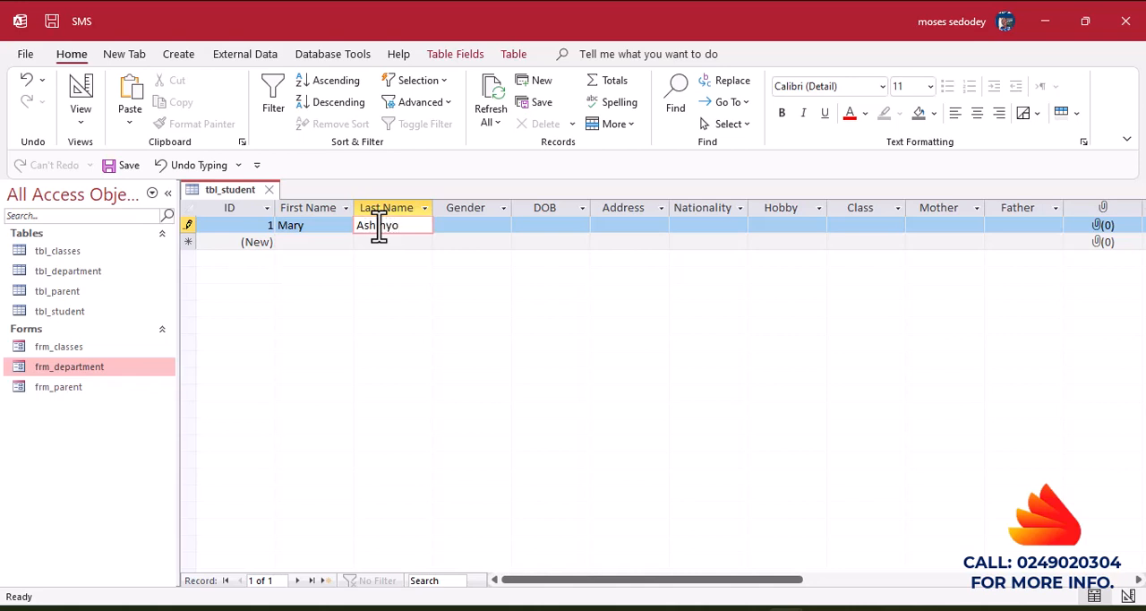
{"action": "type", "text": "Ashinyo"}
{"action": "left_click", "coordinate": [496, 225]}
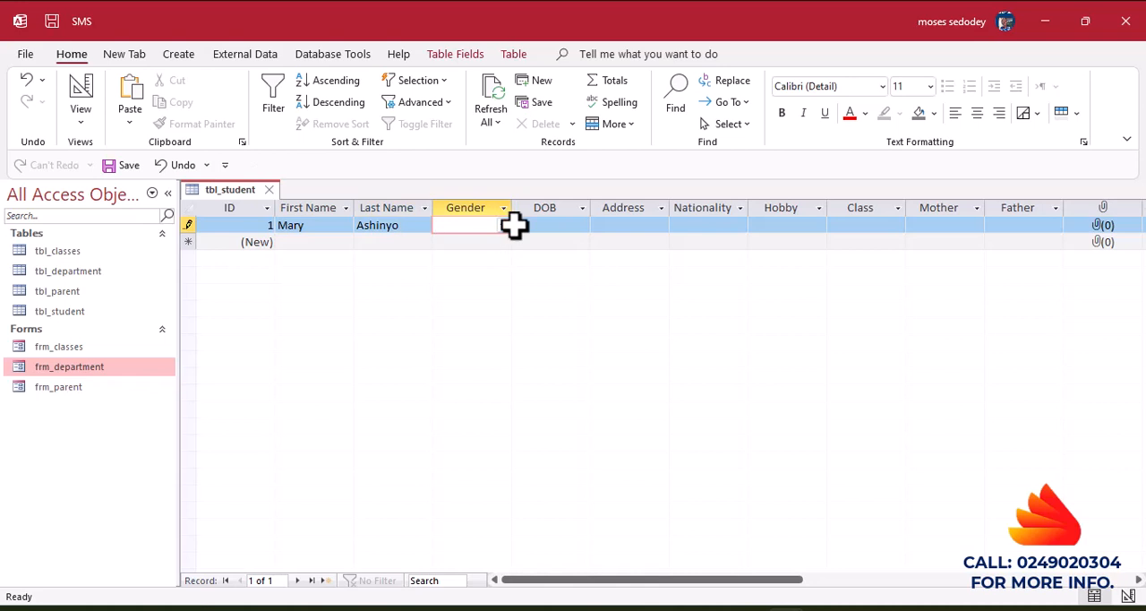
{"action": "left_click", "coordinate": [506, 226]}
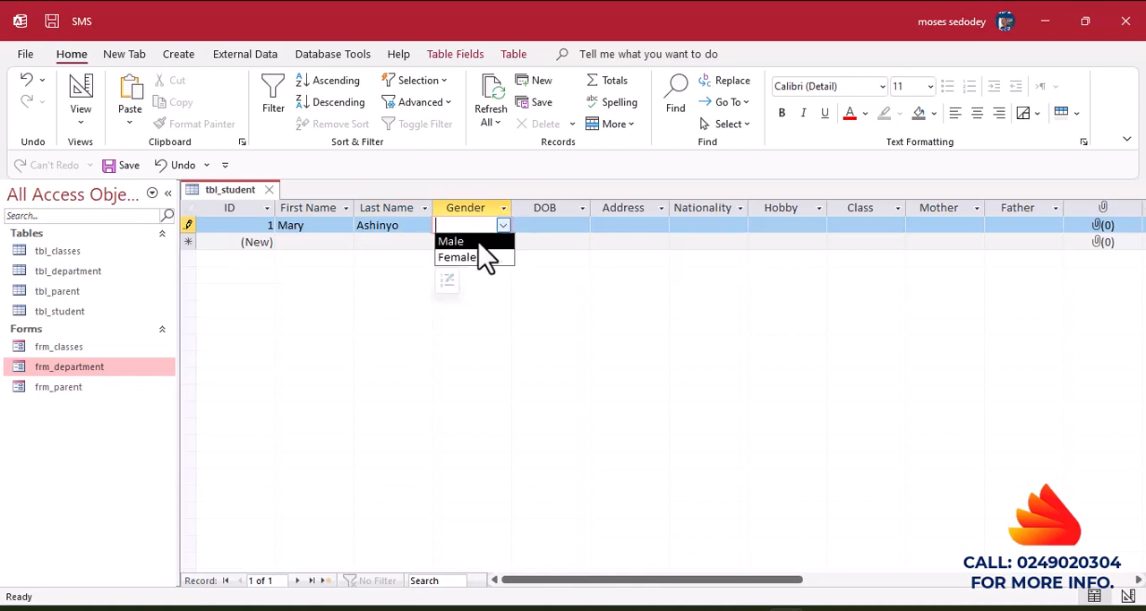
{"action": "left_click", "coordinate": [575, 249]}
{"action": "left_click", "coordinate": [545, 225]}
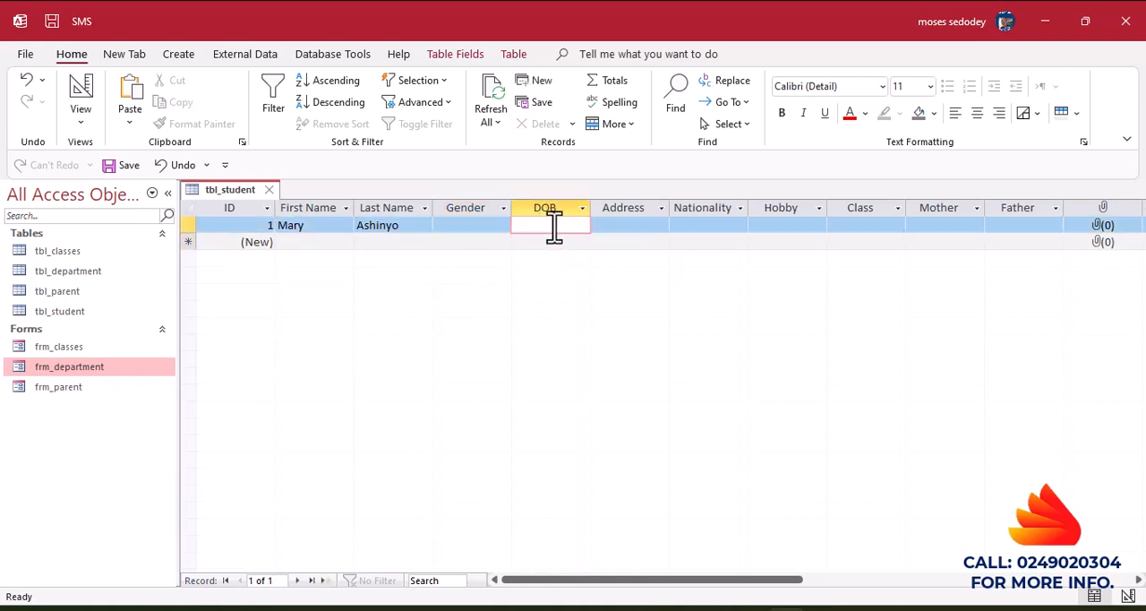
Delete the student test record from tbl_student.
{"action": "left_click", "coordinate": [385, 222]}
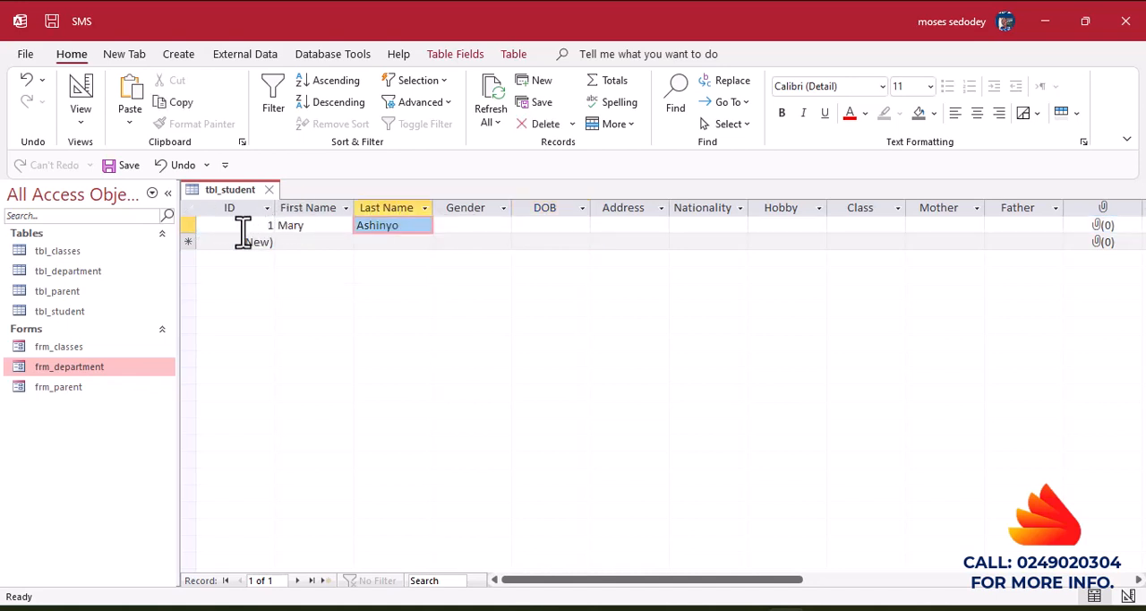
{"action": "left_click_drag", "start_coordinate": [191, 233], "coordinate": [189, 231]}
{"action": "left_click", "coordinate": [190, 224]}
{"action": "key", "text": "Delete"}
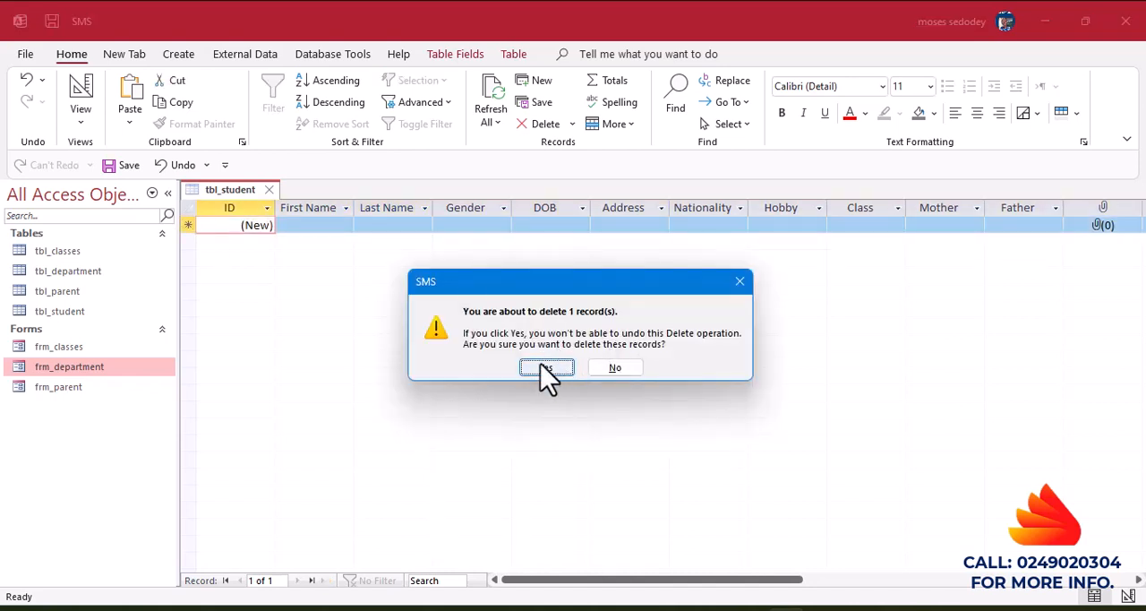
{"action": "left_click", "coordinate": [545, 368]}
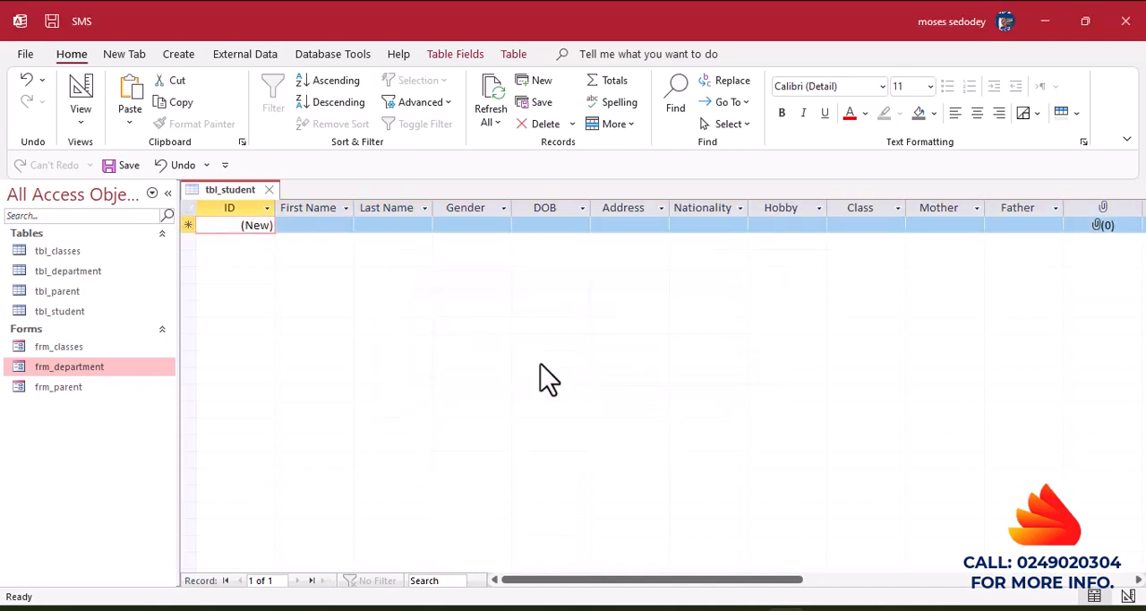
Reopen tbl_student in Design View and change the DOB field's data type to Date/Time.
{"action": "left_click", "coordinate": [78, 90]}
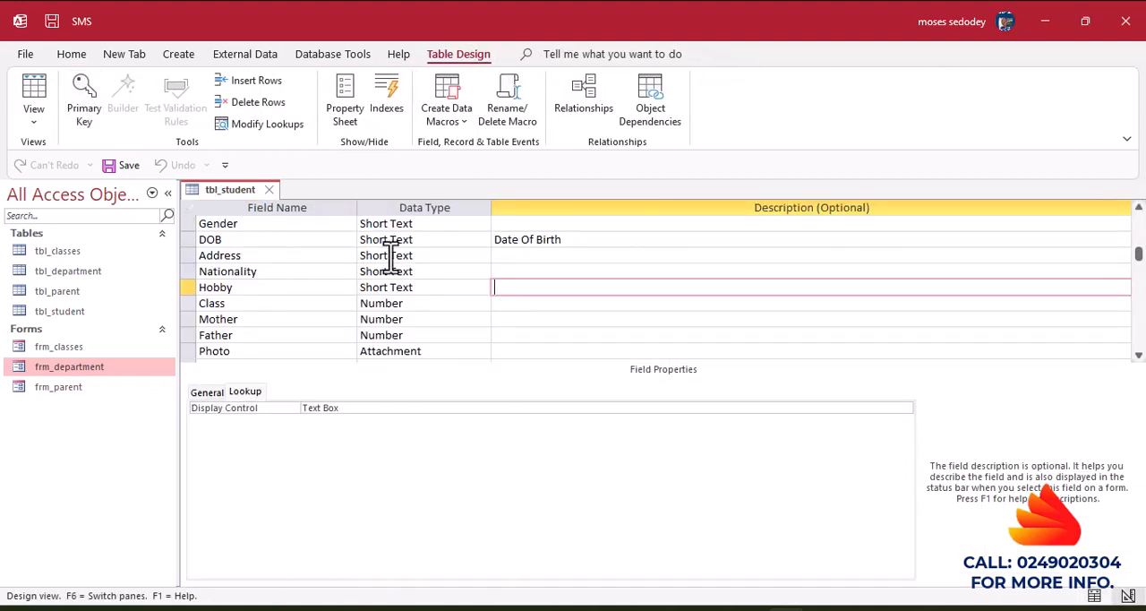
{"action": "left_click", "coordinate": [442, 243]}
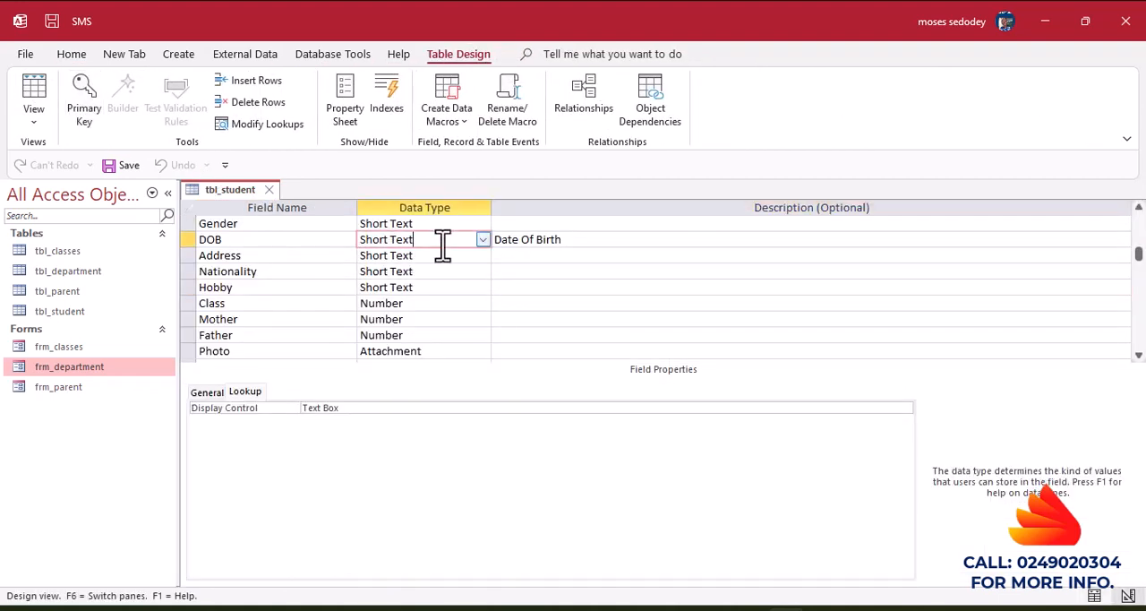
{"action": "left_click", "coordinate": [483, 241]}
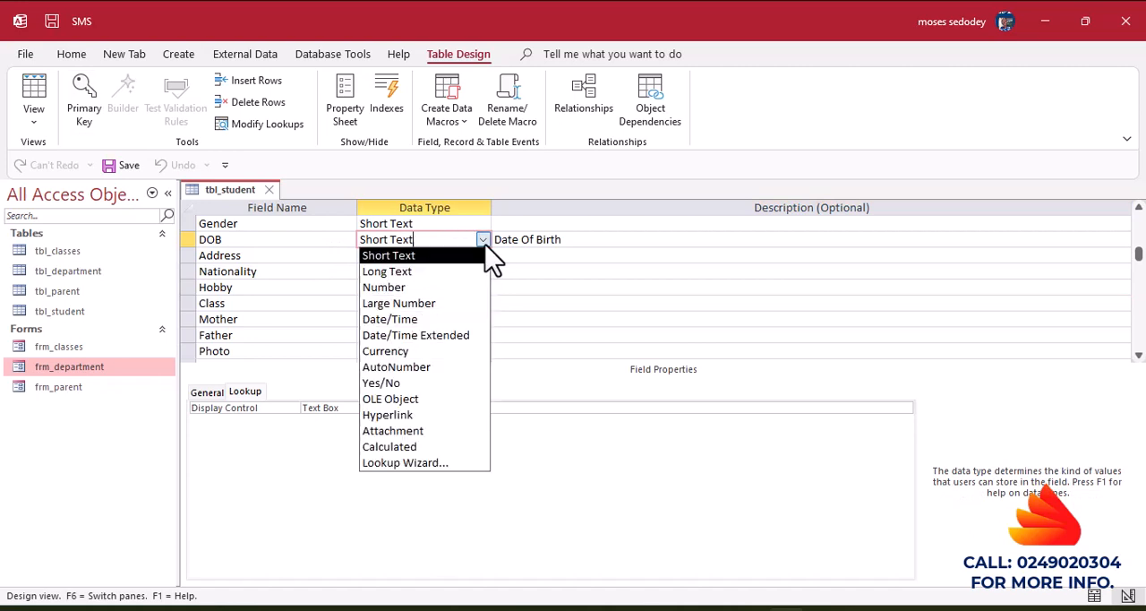
{"action": "left_click", "coordinate": [381, 323]}
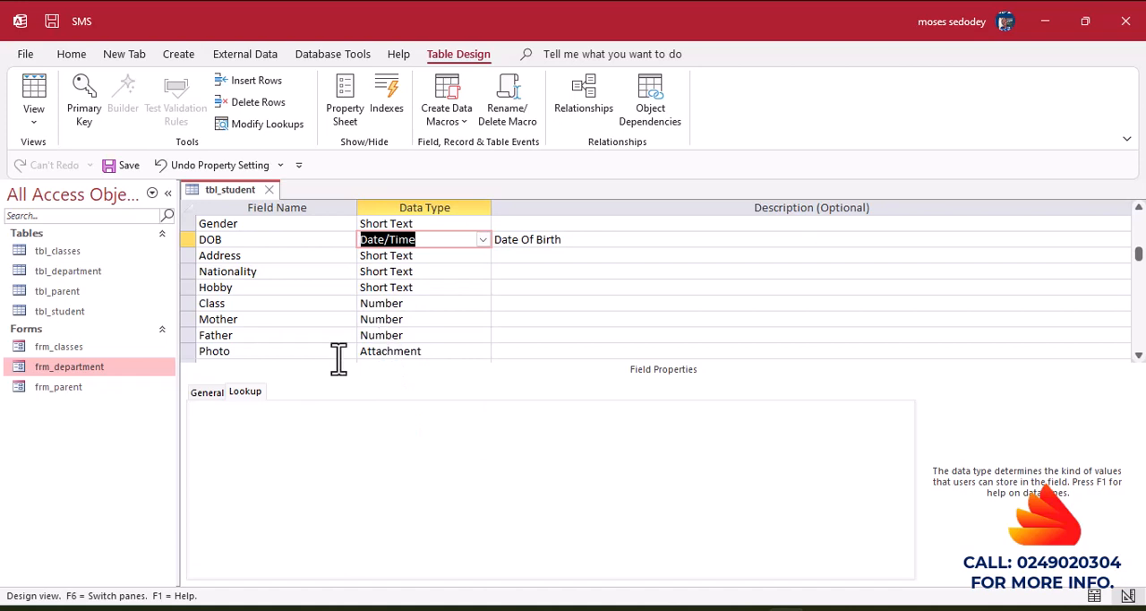
Set the DOB field's caption to "Date Of Birth" in its general field properties.
{"action": "left_click", "coordinate": [211, 398]}
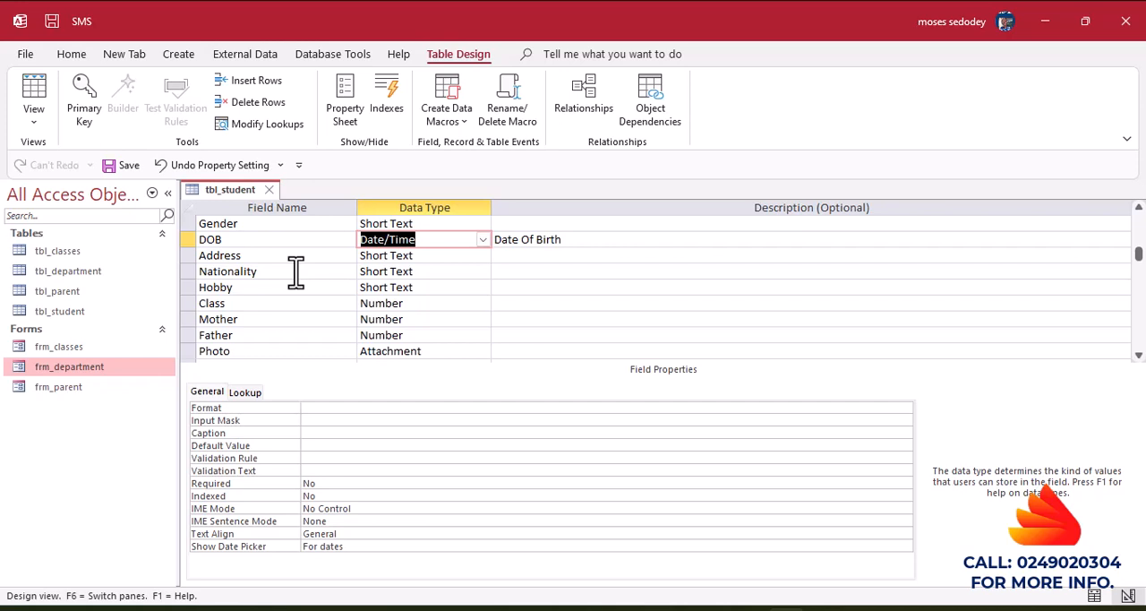
{"action": "left_click", "coordinate": [315, 435]}
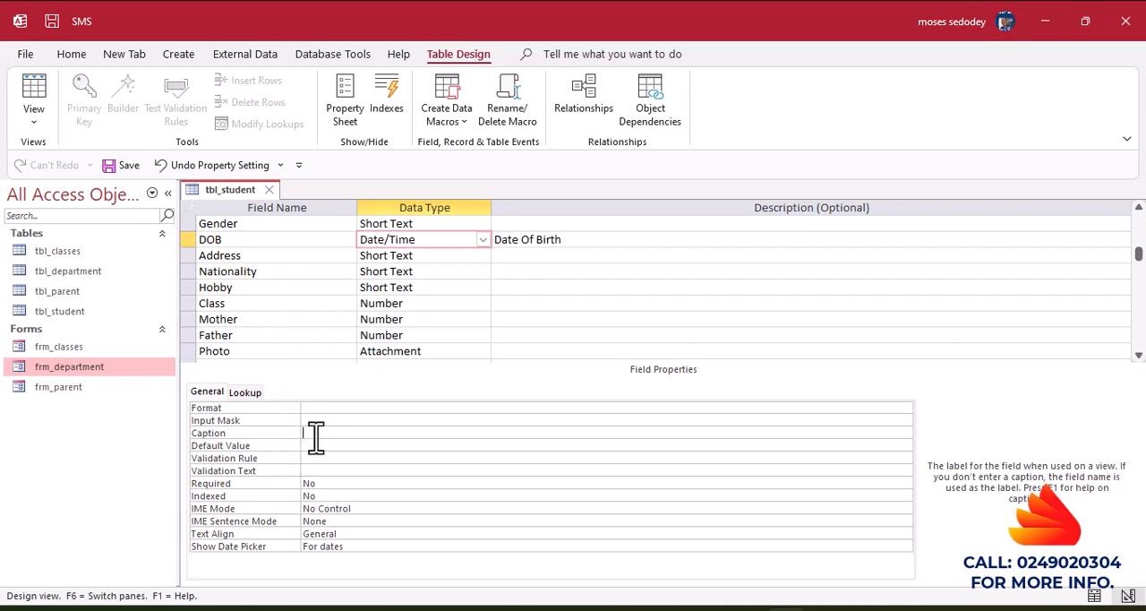
{"action": "type", "text": "Date Of Birth"}
{"action": "left_click", "coordinate": [313, 458]}
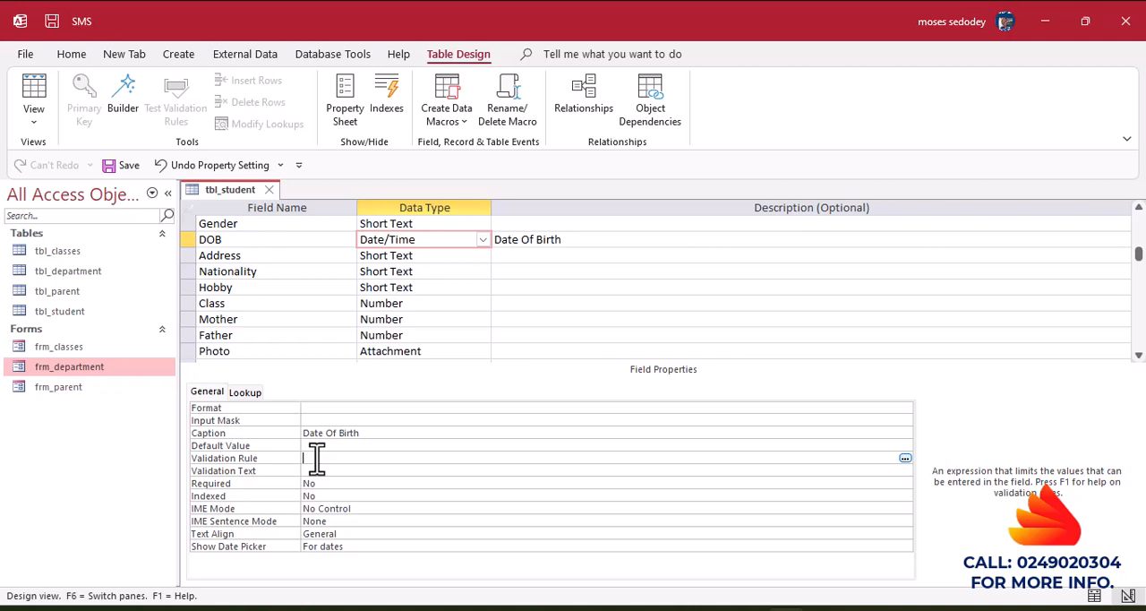
Set the DOB field's validation rule to <Date().
{"action": "type", "text": "<Dat"}
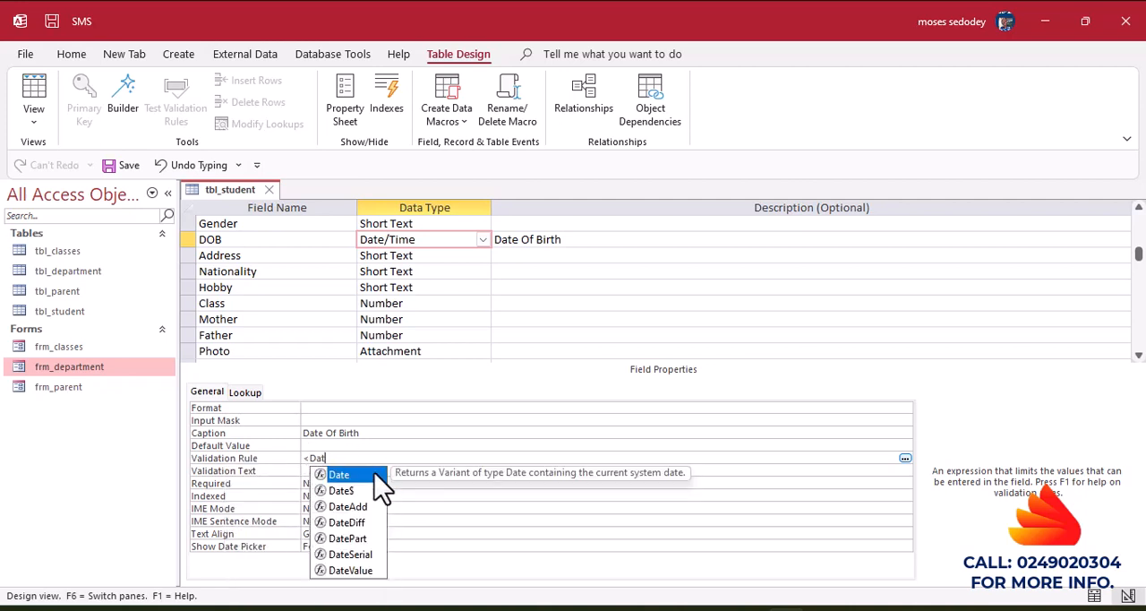
{"action": "key", "text": "Tab"}
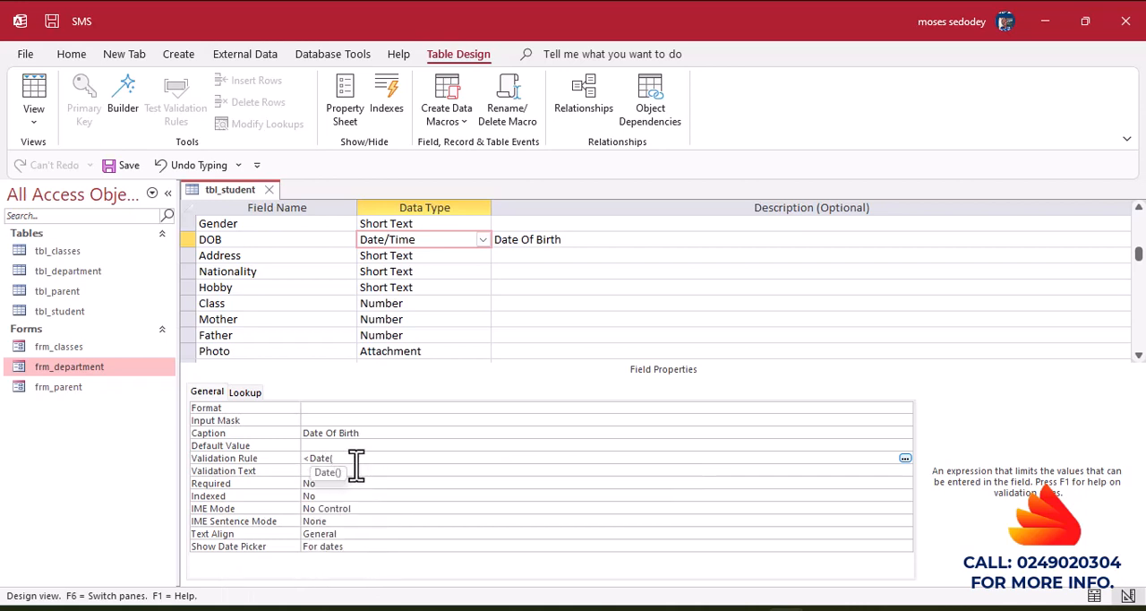
{"action": "type", "text": "()"}
Set the DOB field's validation text to "Sorry, you entered an incorrect Date Of Birth for the student.".
{"action": "left_click", "coordinate": [313, 470]}
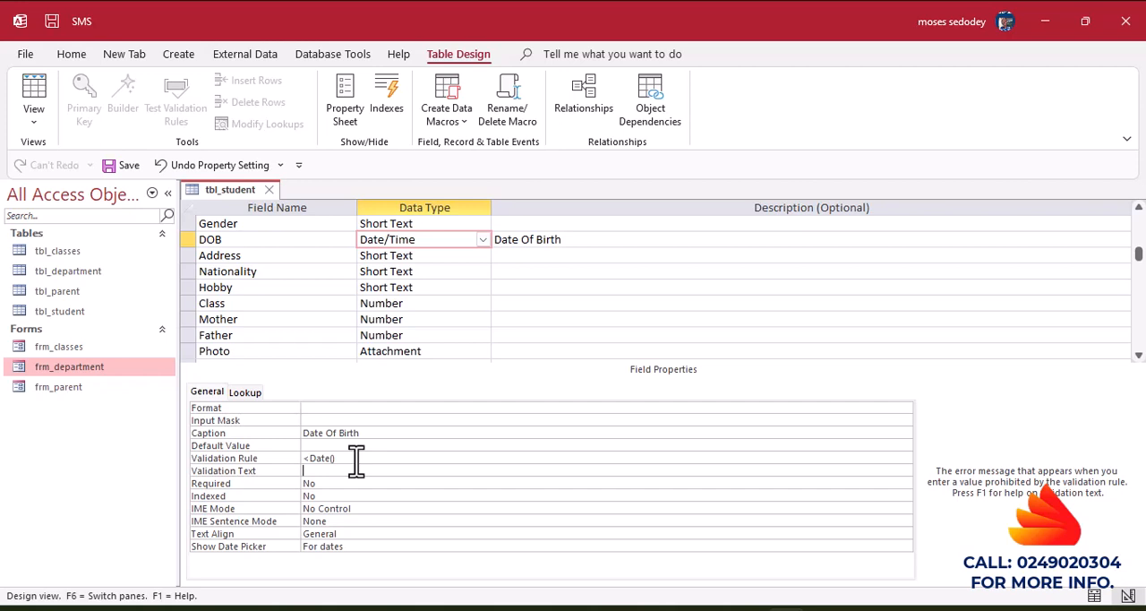
{"action": "type", "text": "Sorry"}
{"action": "type", "text": ", "}
{"action": "type", "text": "you"}
{"action": "type", "text": " were"}
{"action": "type", "text": "d an "}
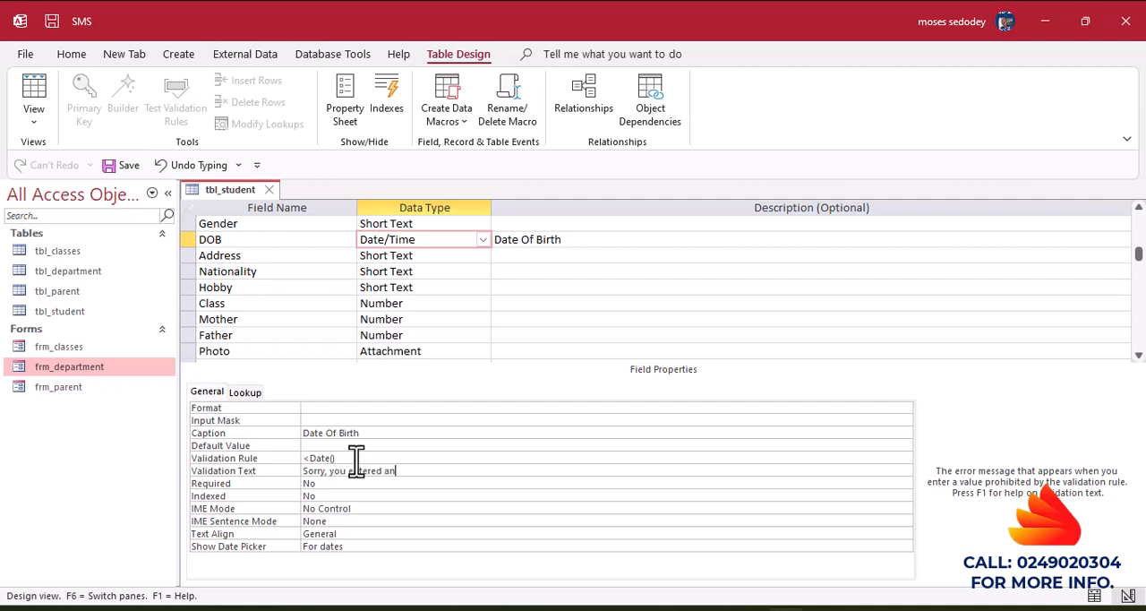
{"action": "type", "text": "incorr"}
{"action": "type", "text": "ect"}
{"action": "type", "text": "zDa"}
{"action": "key", "text": "BackSpace"}
{"action": "key", "text": "BackSpace"}
{"action": "key", "text": "BackSpace"}
{"action": "type", "text": "Date Of Birth for the"}
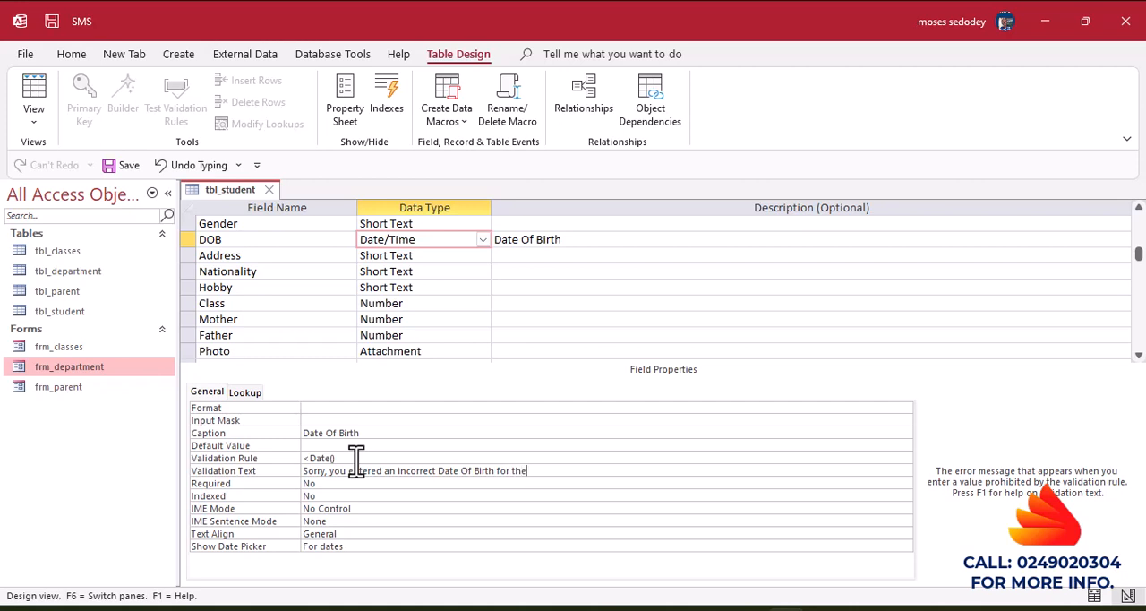
{"action": "type", "text": " student."}
Make data entry in the DOB field required by setting its Required property to Yes.
{"action": "left_click", "coordinate": [341, 484]}
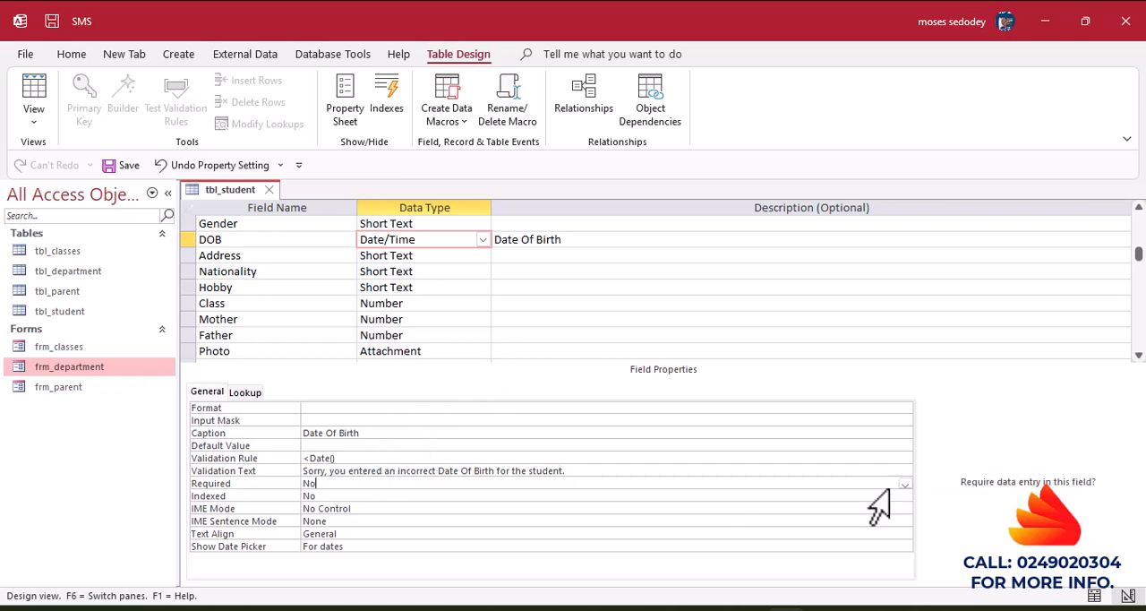
{"action": "left_click", "coordinate": [905, 484]}
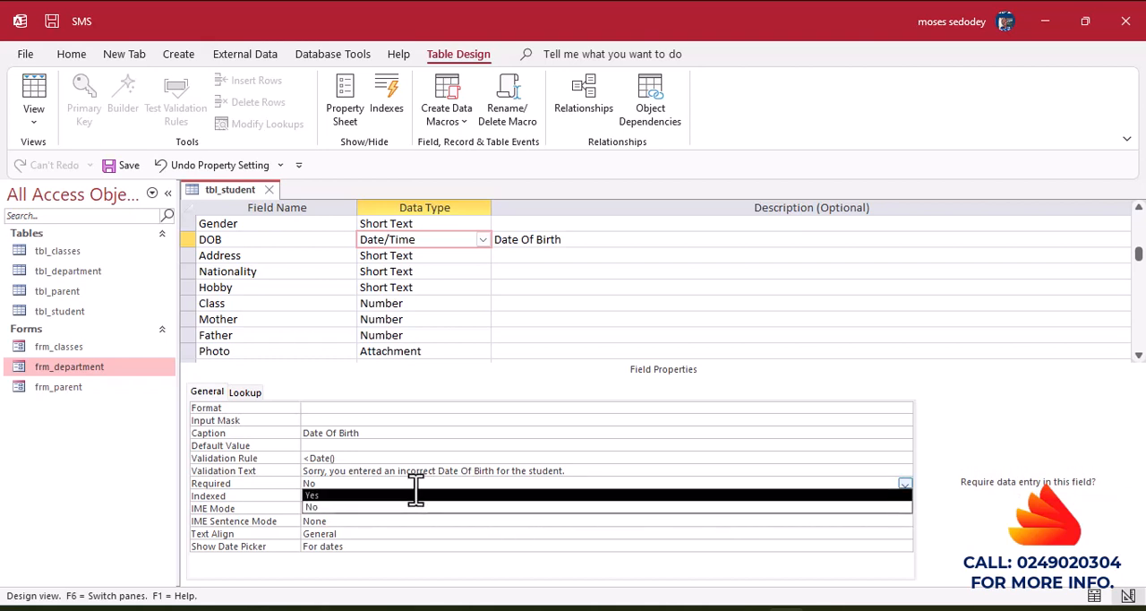
{"action": "left_click", "coordinate": [374, 495]}
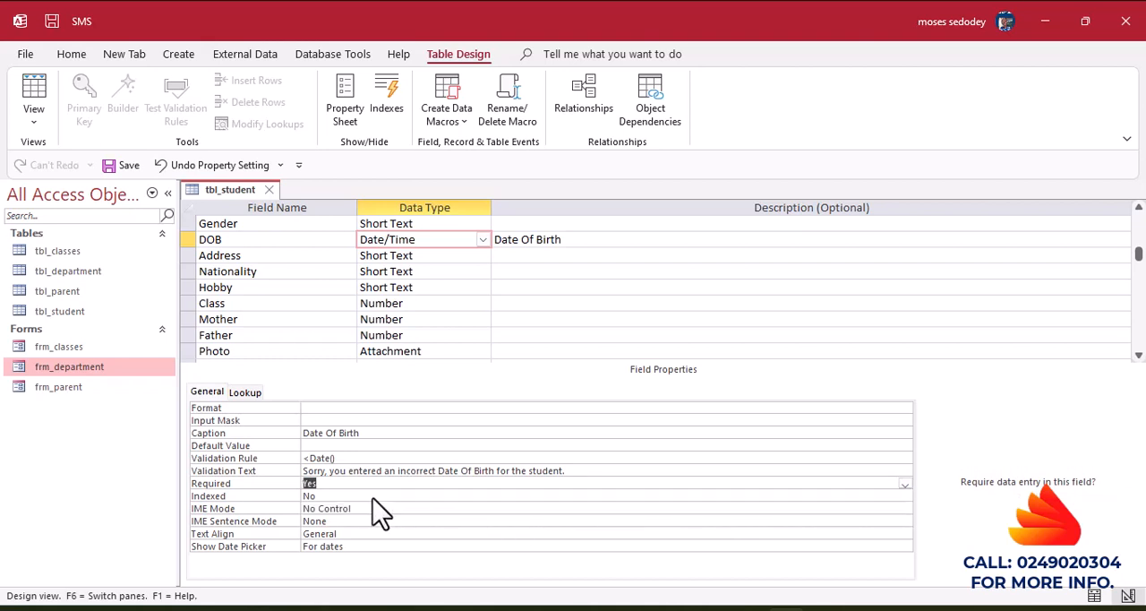
Save the design changes to tbl_student and switch the table to Datasheet View.
{"action": "left_click", "coordinate": [505, 351]}
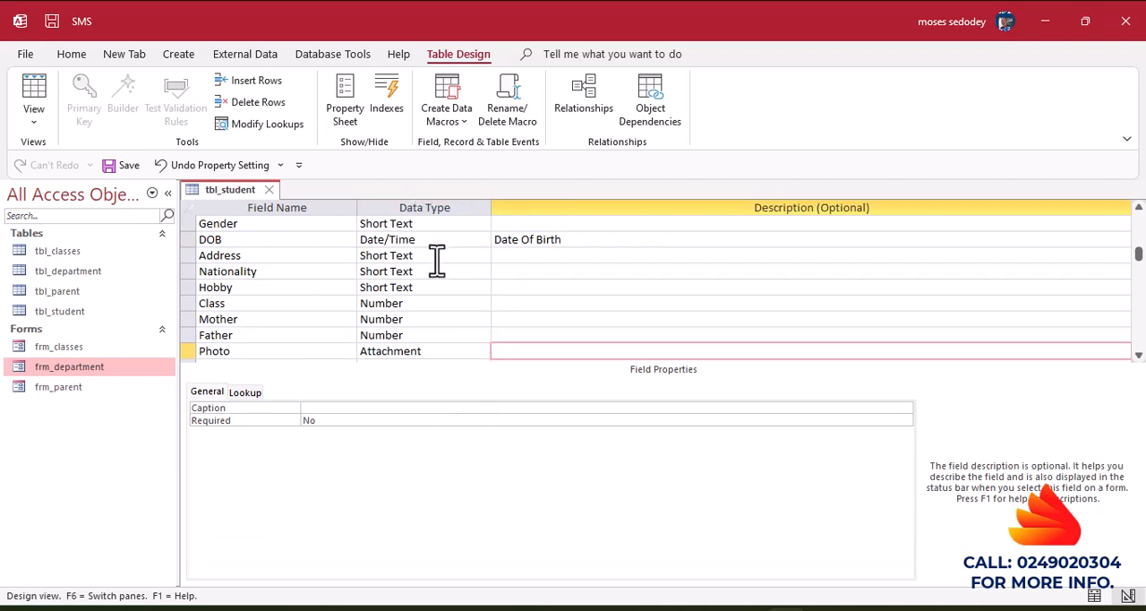
{"action": "left_click", "coordinate": [36, 94]}
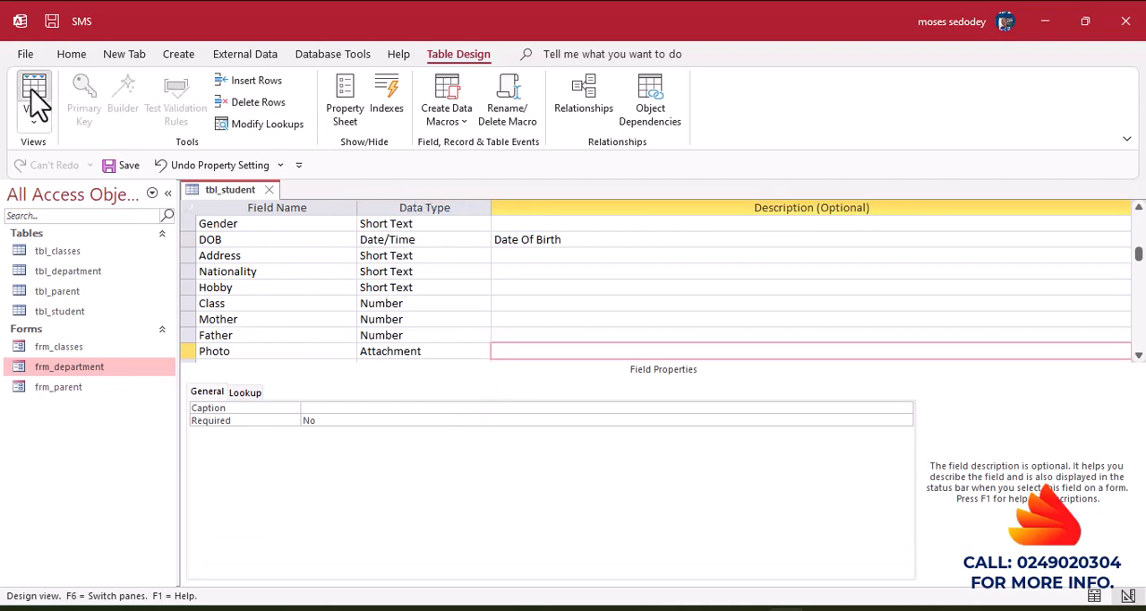
{"action": "left_click", "coordinate": [537, 364]}
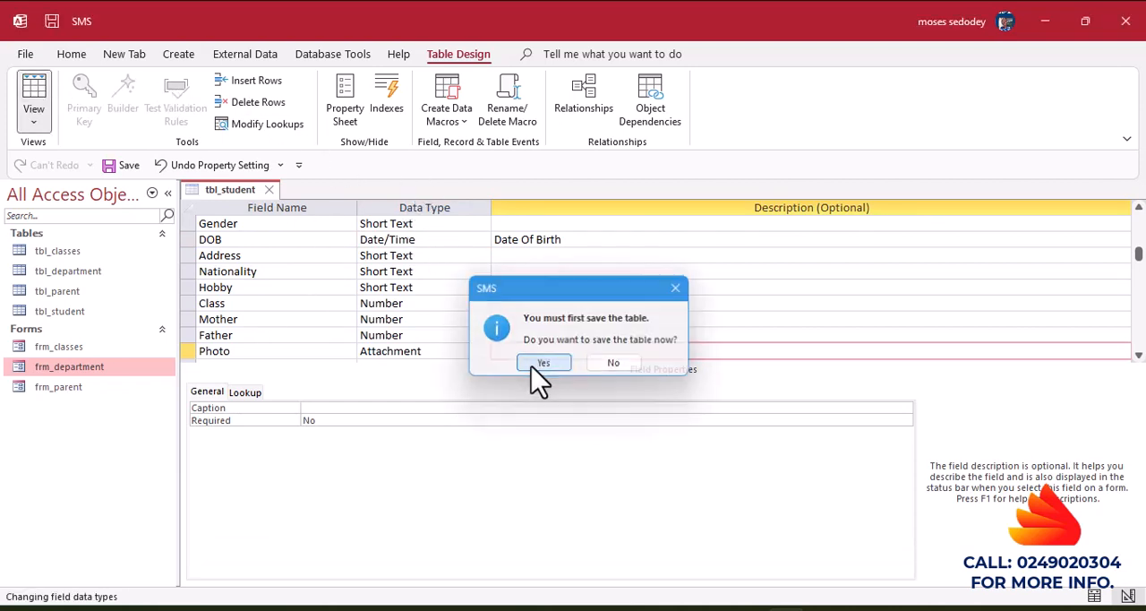
Enter a student's first name in a new record and try to leave the record without a date of birth.
{"action": "left_click", "coordinate": [316, 225]}
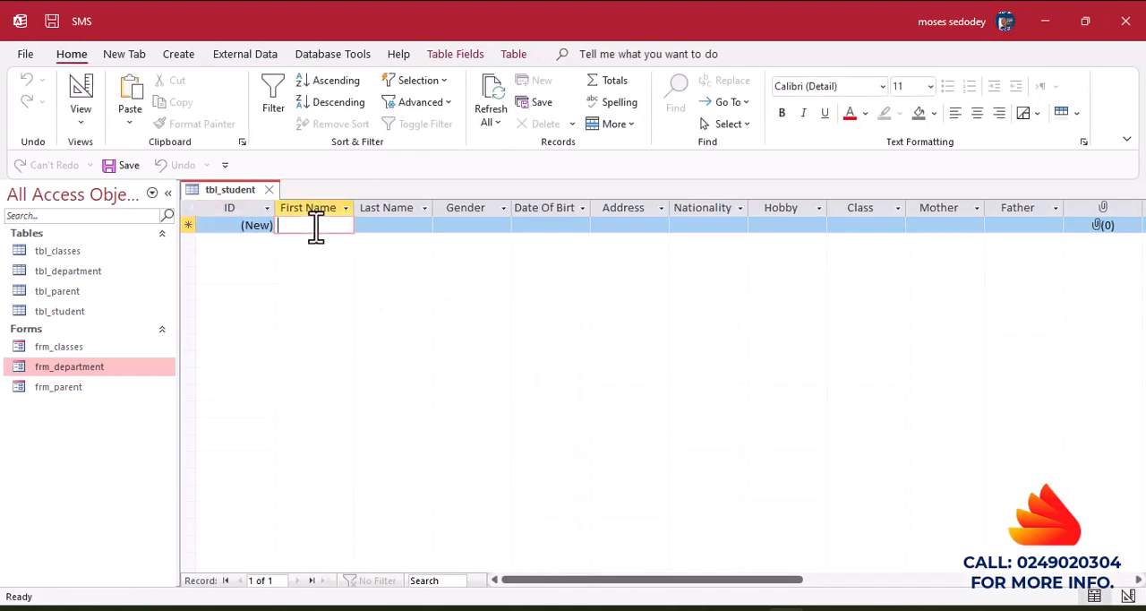
{"action": "type", "text": "Mary"}
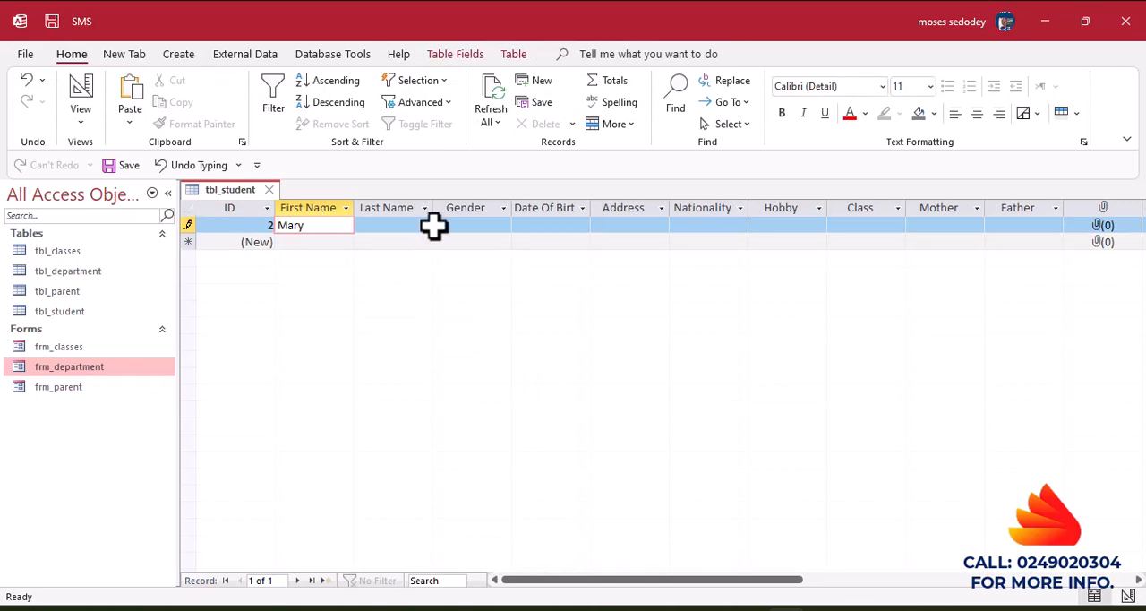
{"action": "left_click", "coordinate": [397, 243]}
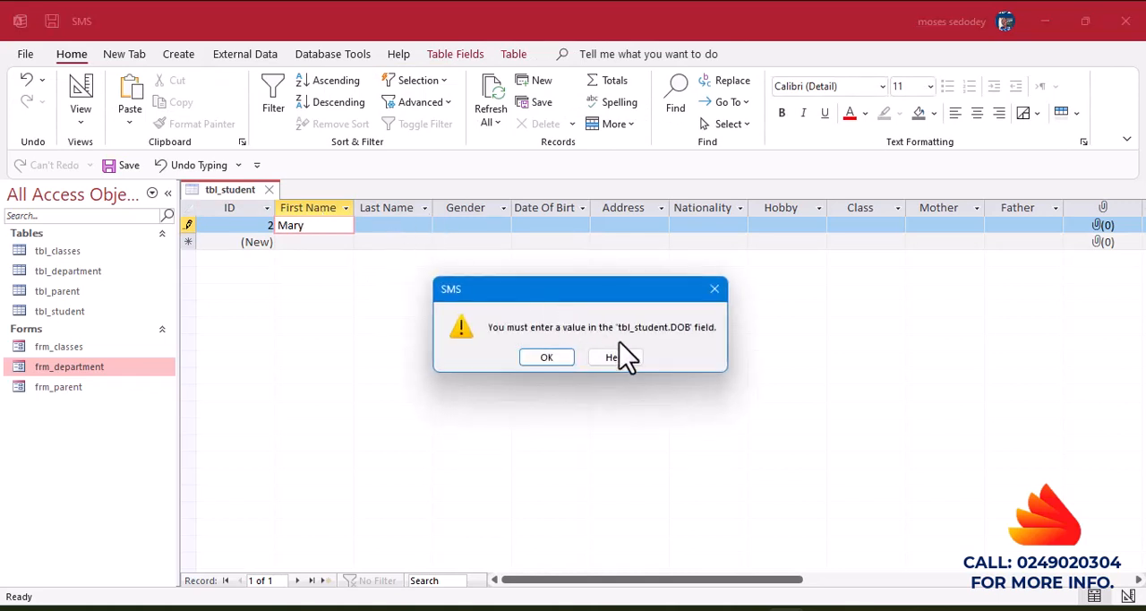
{"action": "left_click", "coordinate": [715, 288]}
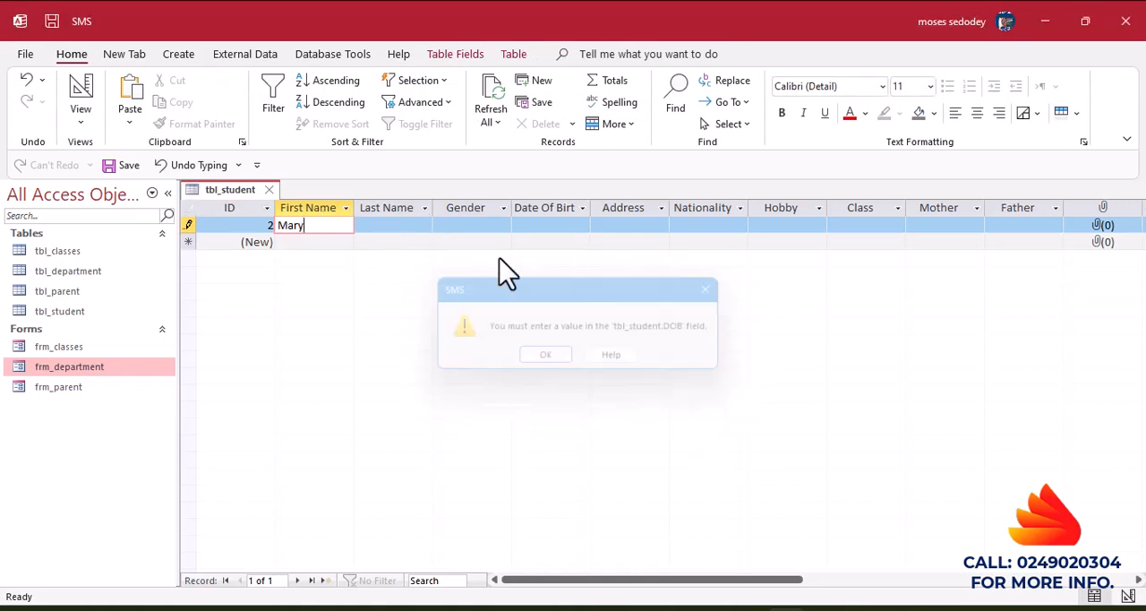
Enter the student's last name and set the Gender to Male.
{"action": "left_click", "coordinate": [379, 230]}
{"action": "type", "text": "Asha"}
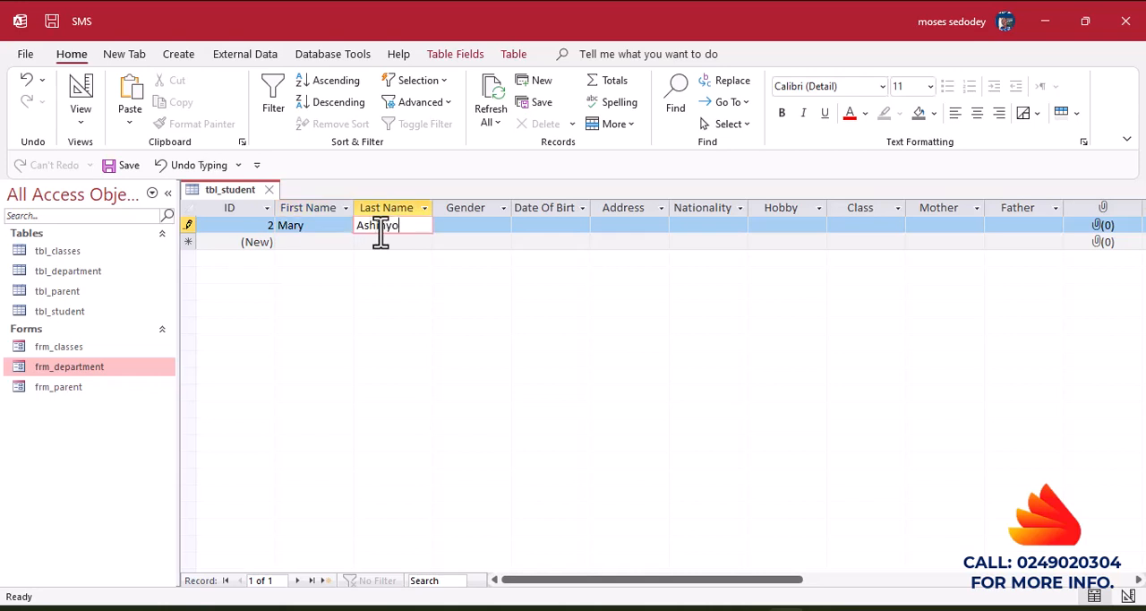
{"action": "left_click", "coordinate": [498, 226]}
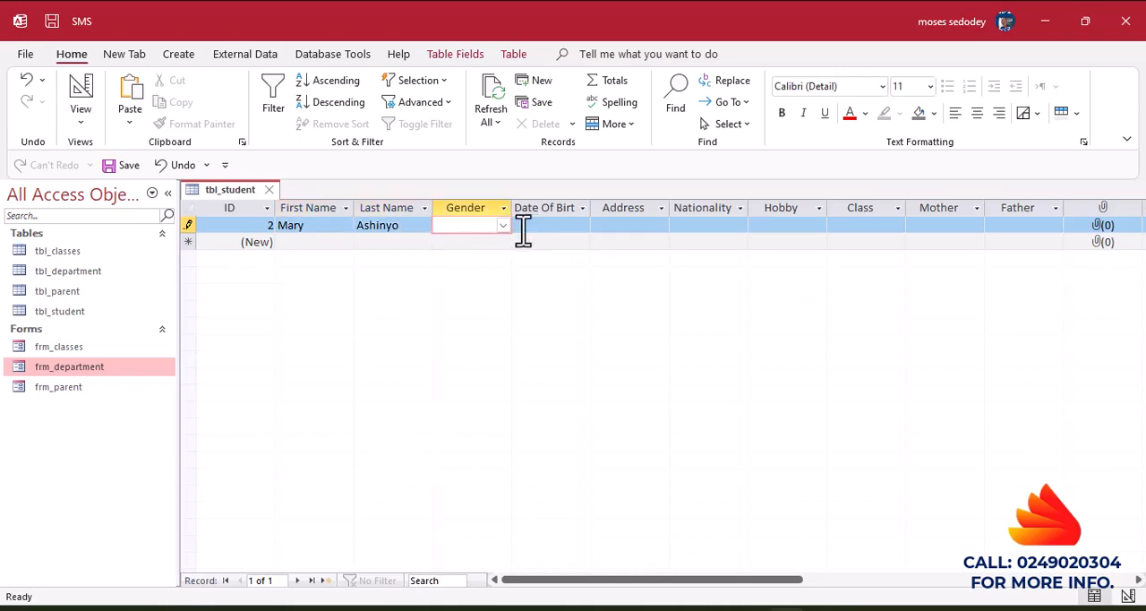
{"action": "left_click", "coordinate": [503, 225]}
{"action": "left_click", "coordinate": [467, 244]}
Browse earlier months in the Date Of Birth calendar and enter a past date of birth for the student.
{"action": "left_click", "coordinate": [551, 229]}
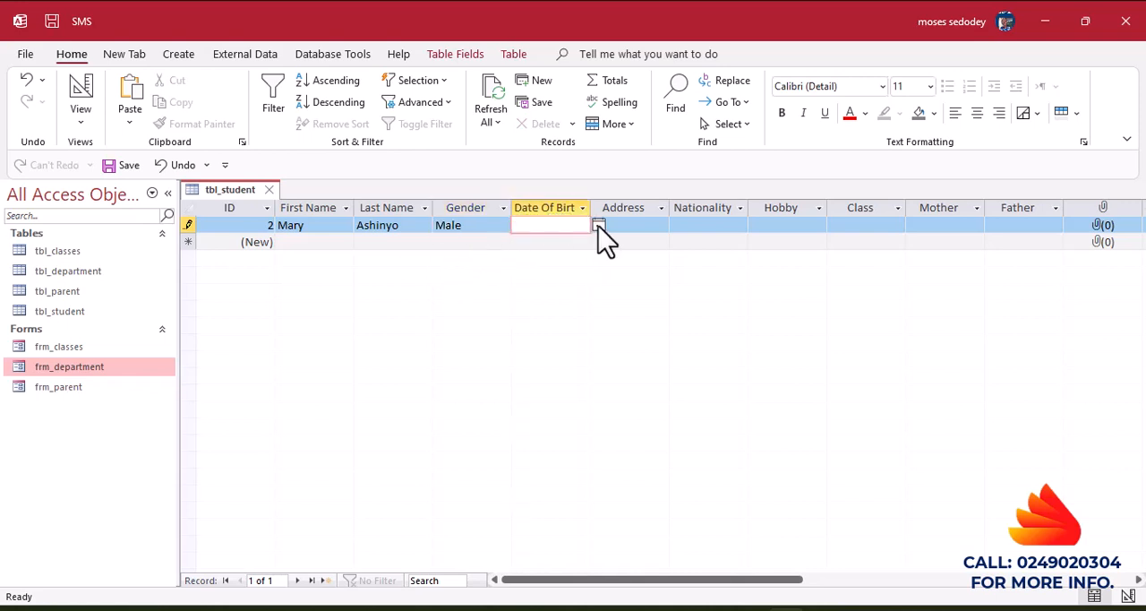
{"action": "left_click", "coordinate": [598, 225]}
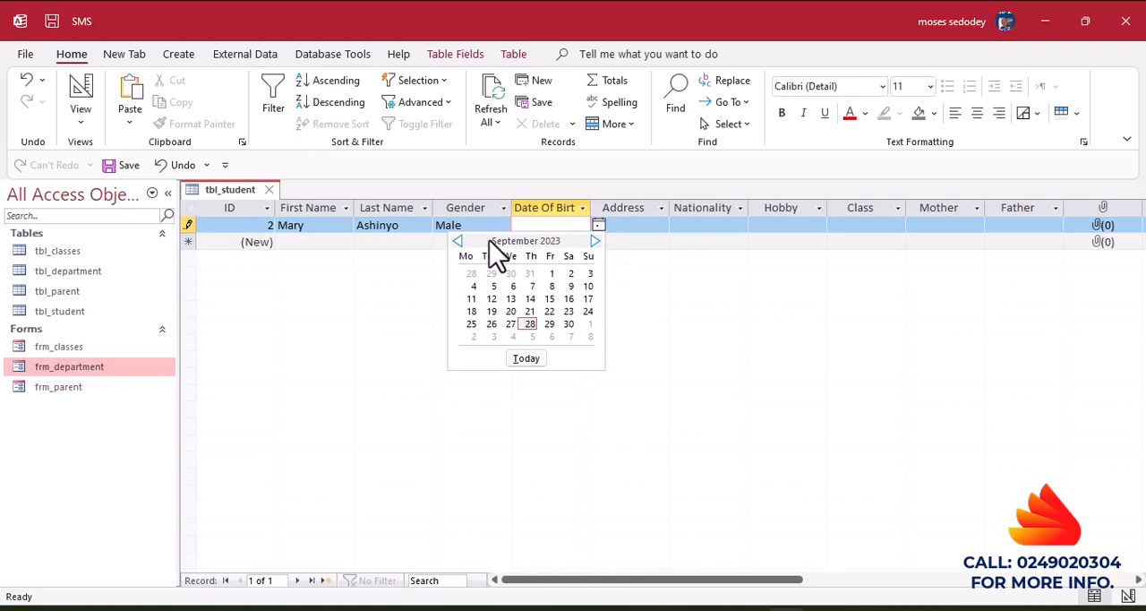
{"action": "left_click", "coordinate": [459, 241]}
{"action": "left_click", "coordinate": [458, 242]}
{"action": "left_click", "coordinate": [458, 241]}
{"action": "left_click", "coordinate": [458, 242]}
{"action": "double_click", "coordinate": [459, 241]}
{"action": "left_click", "coordinate": [458, 241]}
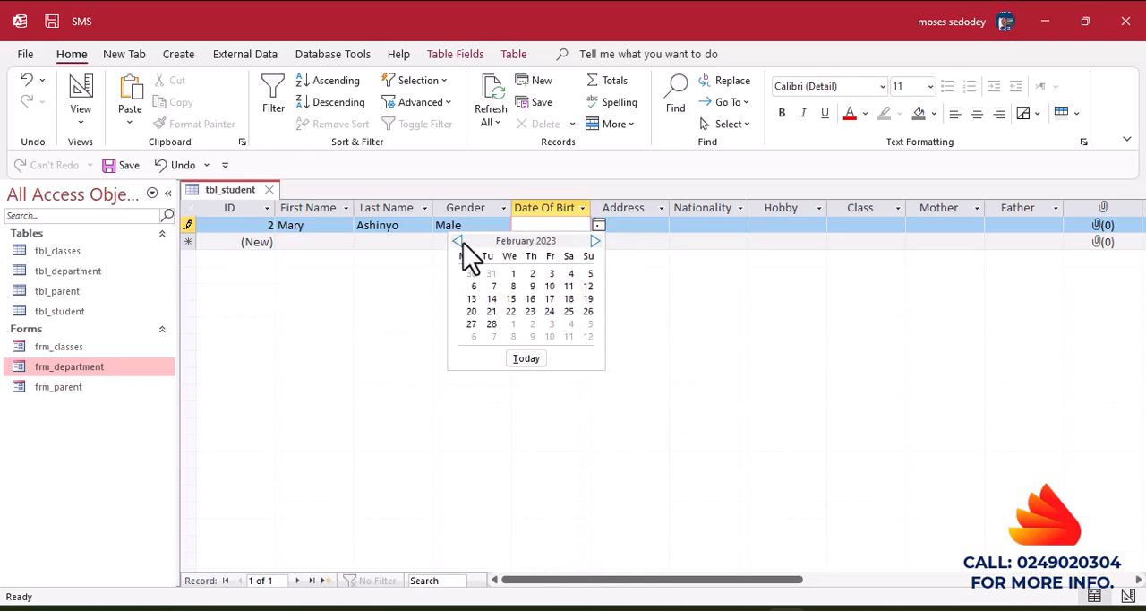
{"action": "double_click", "coordinate": [458, 242]}
{"action": "left_click", "coordinate": [458, 241]}
{"action": "double_click", "coordinate": [458, 242]}
{"action": "double_click", "coordinate": [459, 242]}
{"action": "left_click", "coordinate": [458, 242]}
{"action": "left_click", "coordinate": [458, 242]}
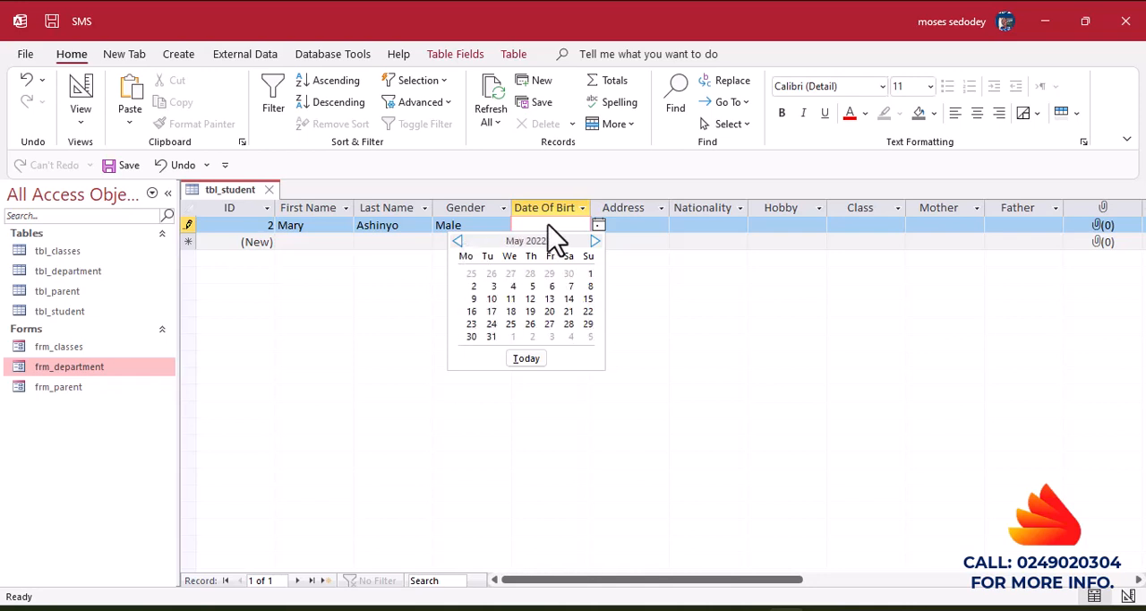
{"action": "left_click", "coordinate": [549, 229]}
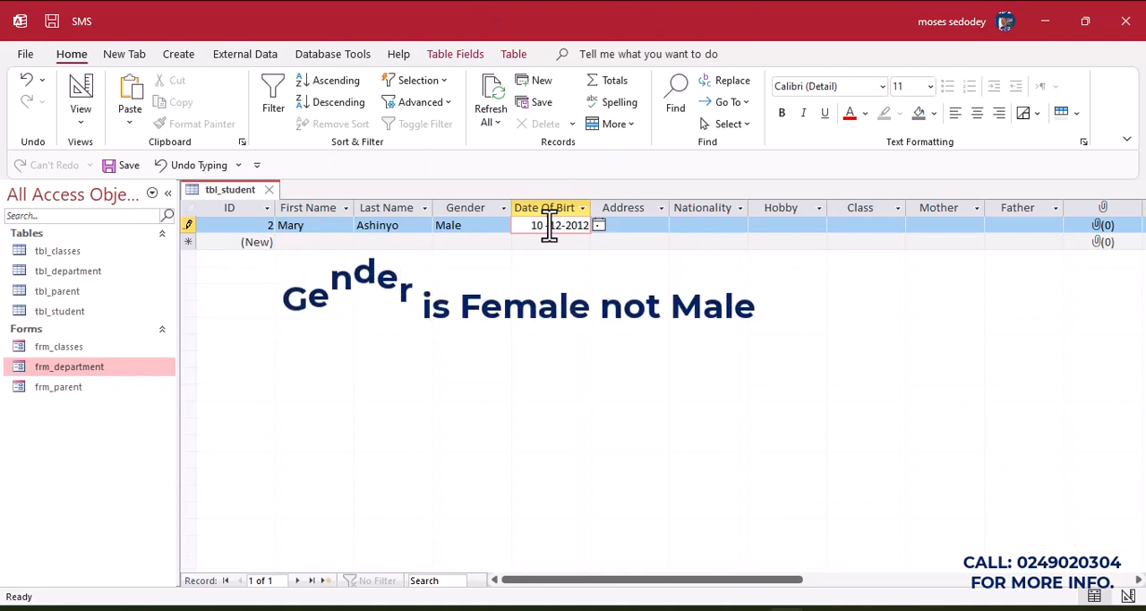
{"action": "left_click", "coordinate": [619, 229]}
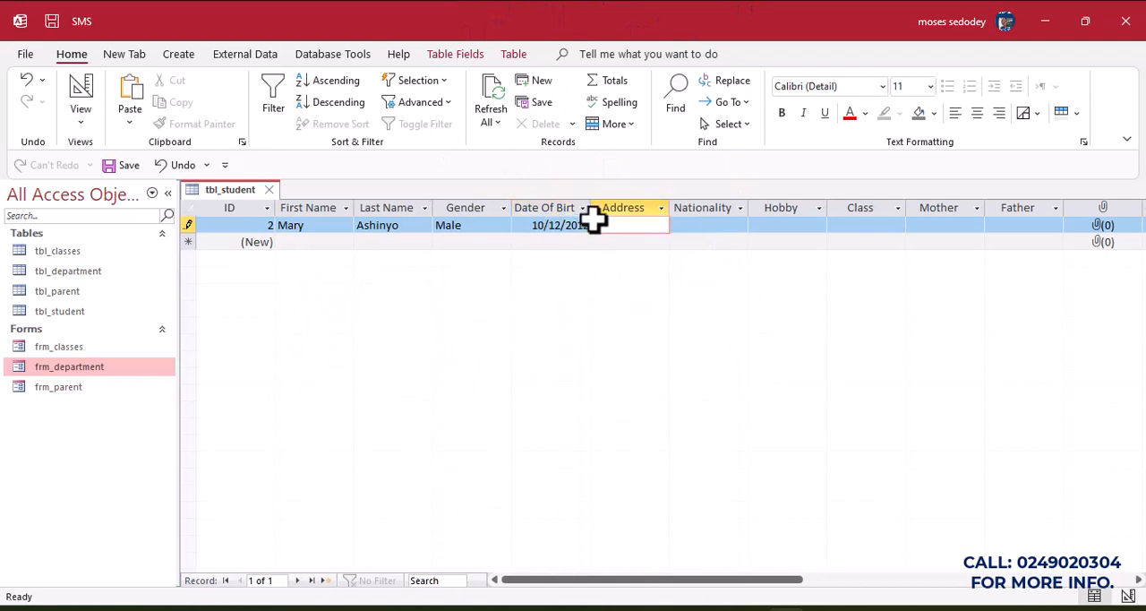
{"action": "left_click", "coordinate": [704, 230]}
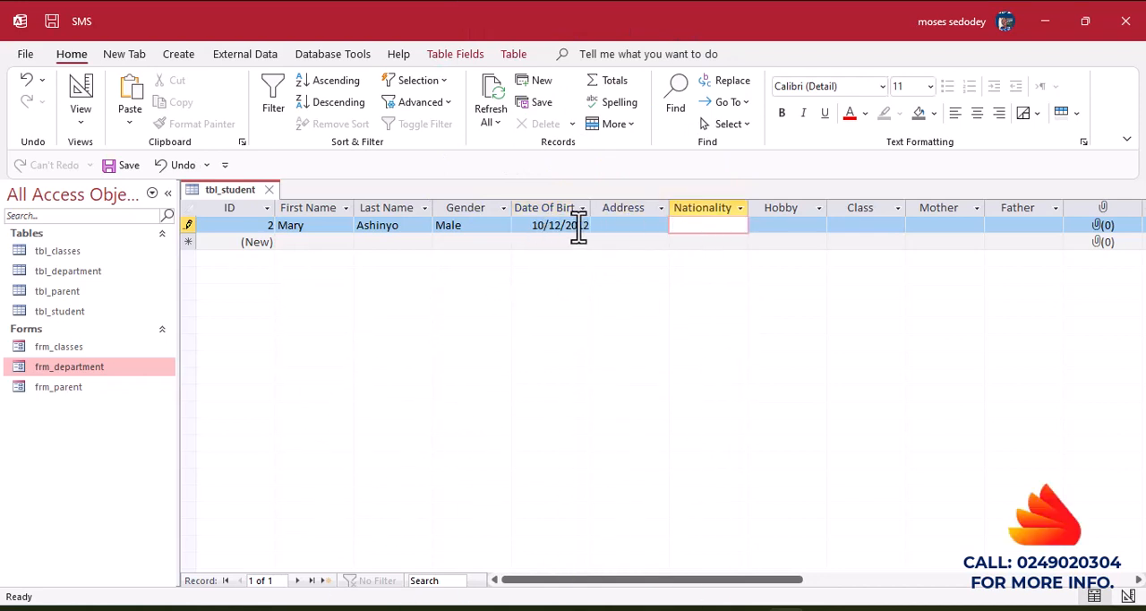
{"action": "left_click", "coordinate": [617, 228]}
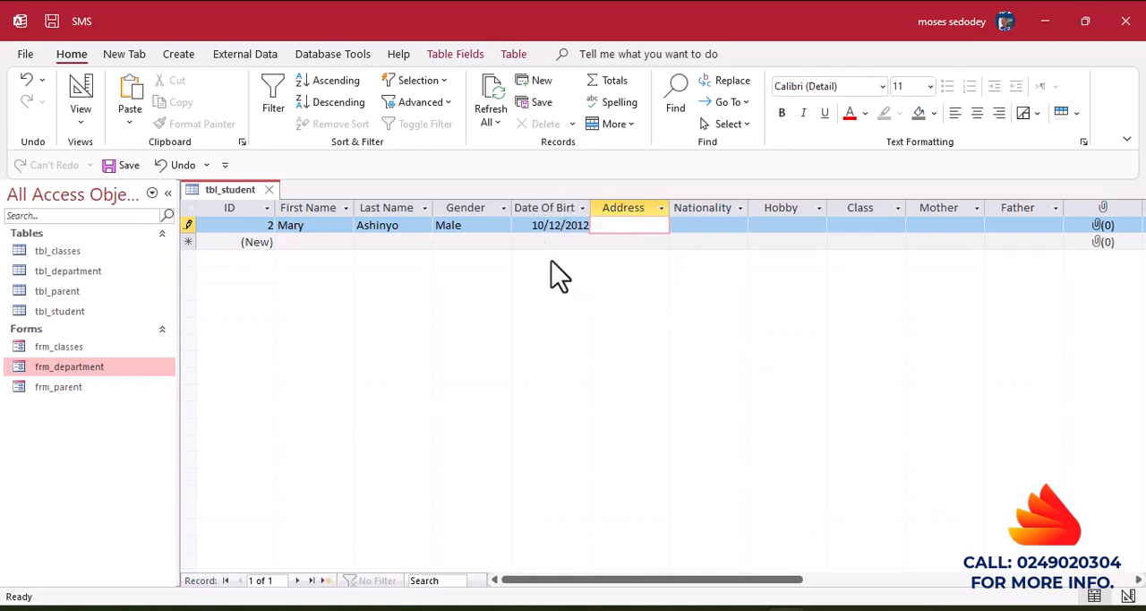
Replace the student's date of birth with a date from the previous year to test the validation rule.
{"action": "left_click_drag", "start_coordinate": [534, 224], "coordinate": [606, 230]}
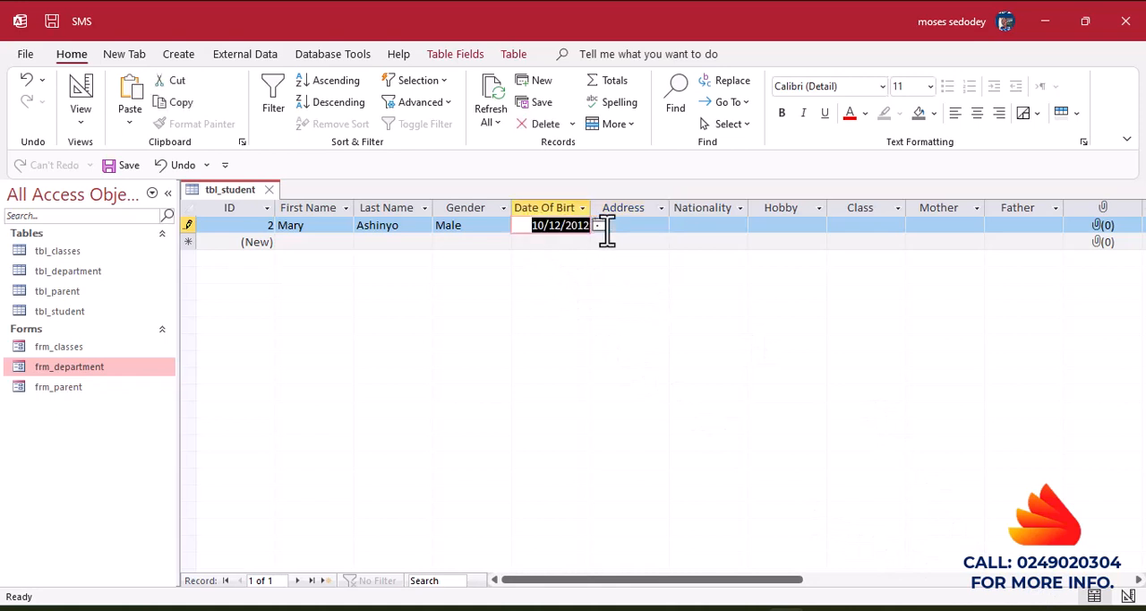
{"action": "key", "text": "Delete"}
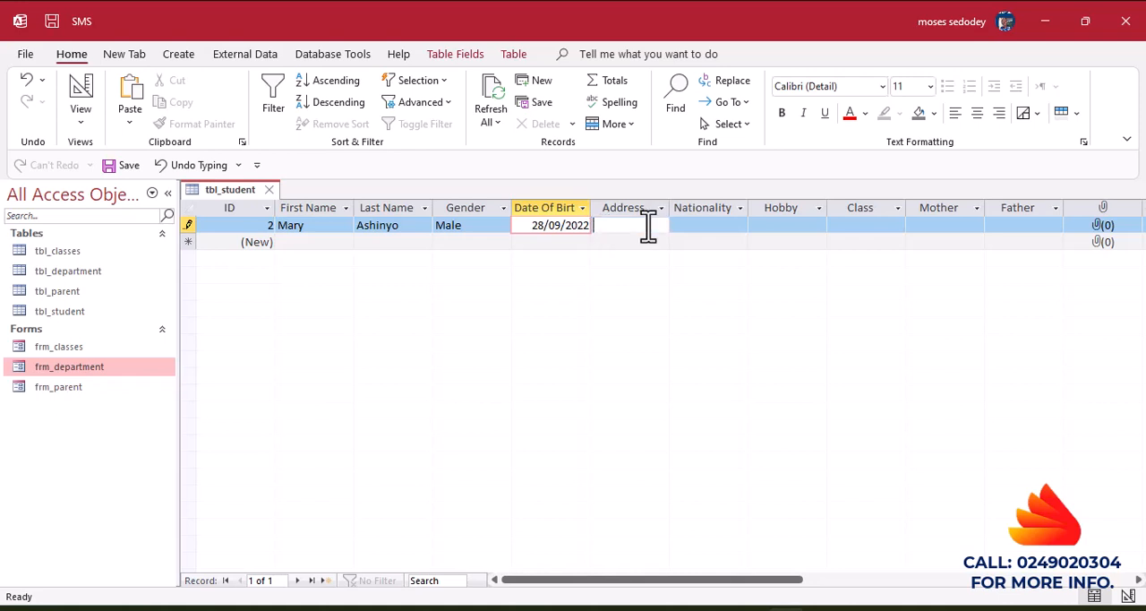
{"action": "left_click", "coordinate": [647, 225]}
{"action": "left_click", "coordinate": [563, 230]}
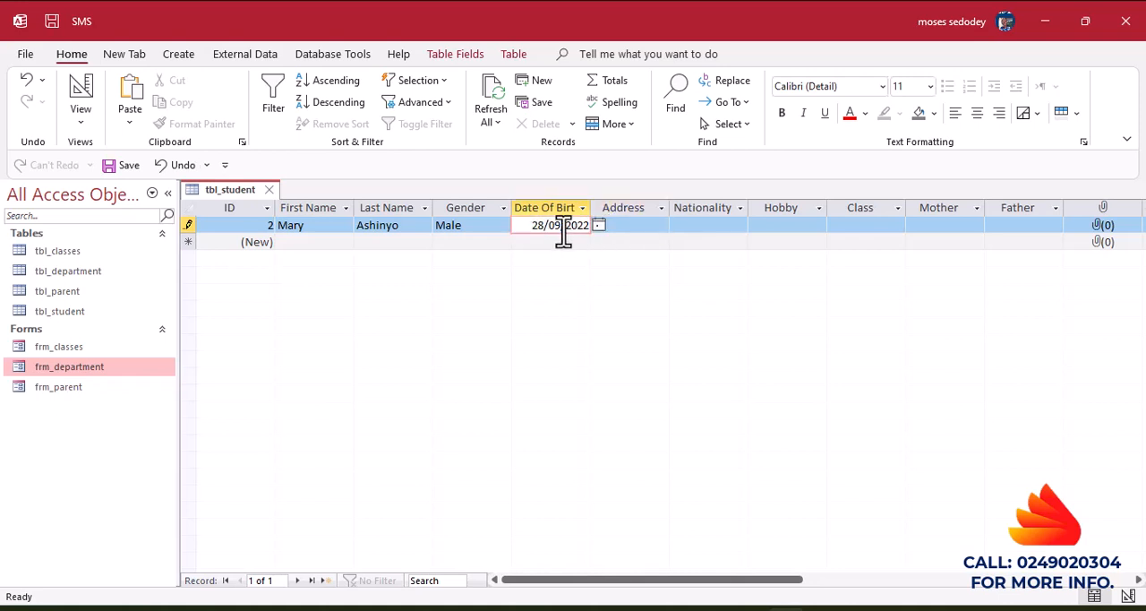
{"action": "left_click", "coordinate": [647, 225]}
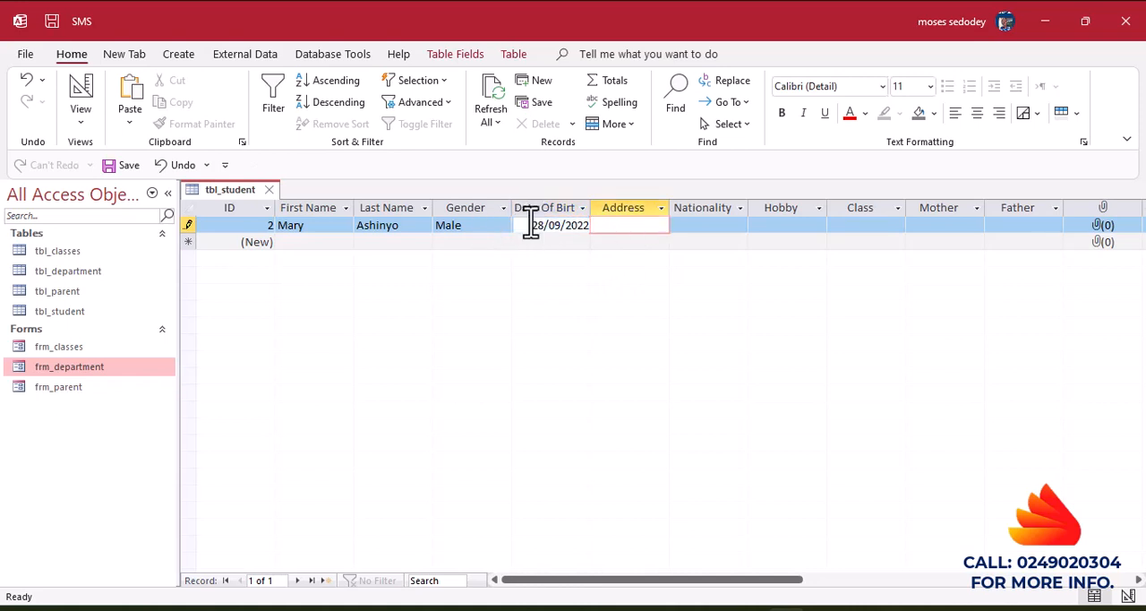
Try to change the year in the student's date of birth to 2023 to test the validation rule.
{"action": "left_click", "coordinate": [530, 225]}
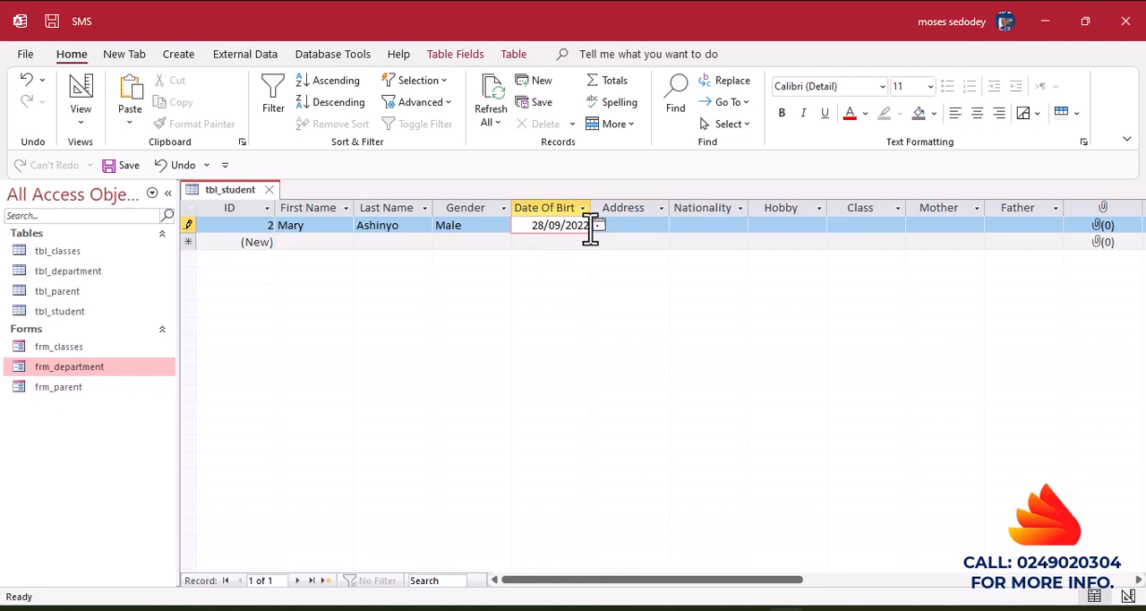
{"action": "key", "text": "BackSpace"}
{"action": "type", "text": "3"}
{"action": "key", "text": "Tab"}
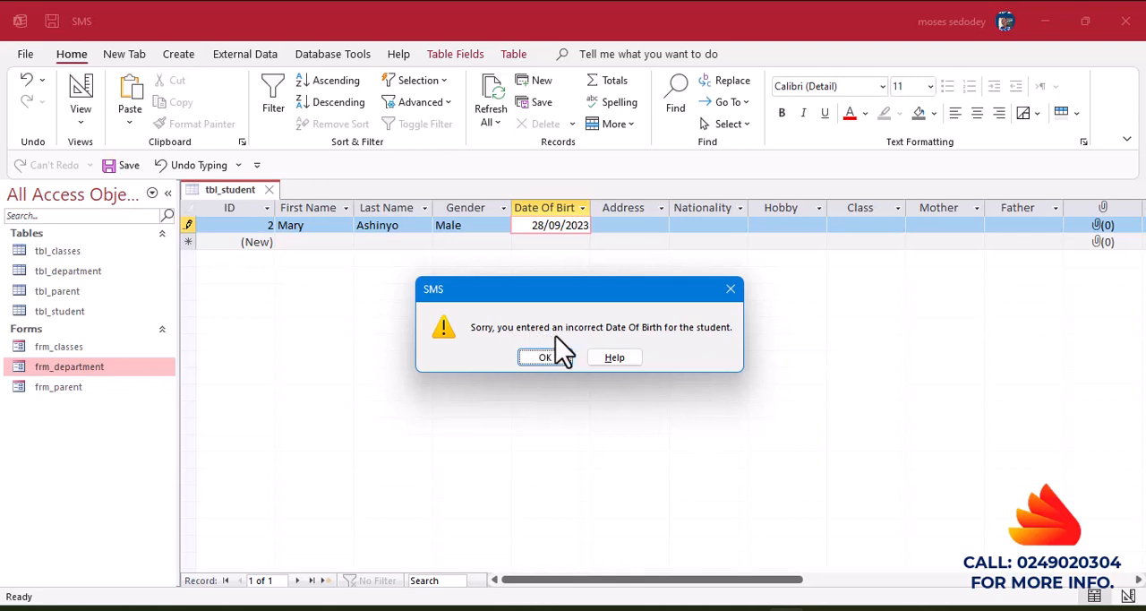
{"action": "left_click", "coordinate": [537, 359]}
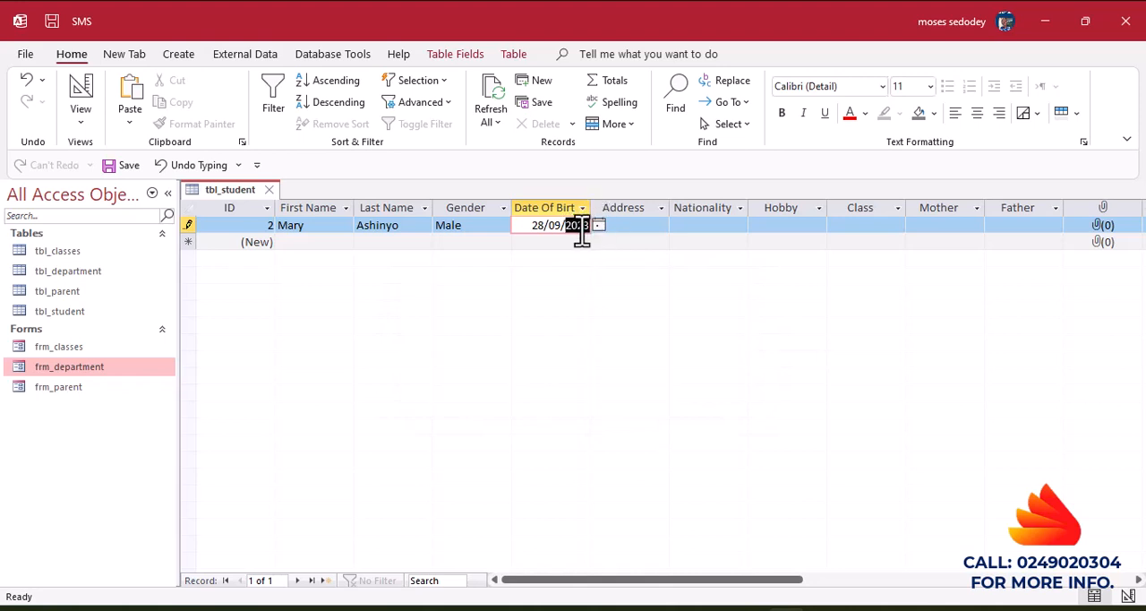
Change the student's birth year to an earlier valid one and fill in the address in a slightly widened Address column.
{"action": "key", "text": "BackSpace"}
{"action": "type", "text": "2"}
{"action": "left_click", "coordinate": [635, 225]}
{"action": "left_click_drag", "start_coordinate": [671, 207], "coordinate": [681, 207]}
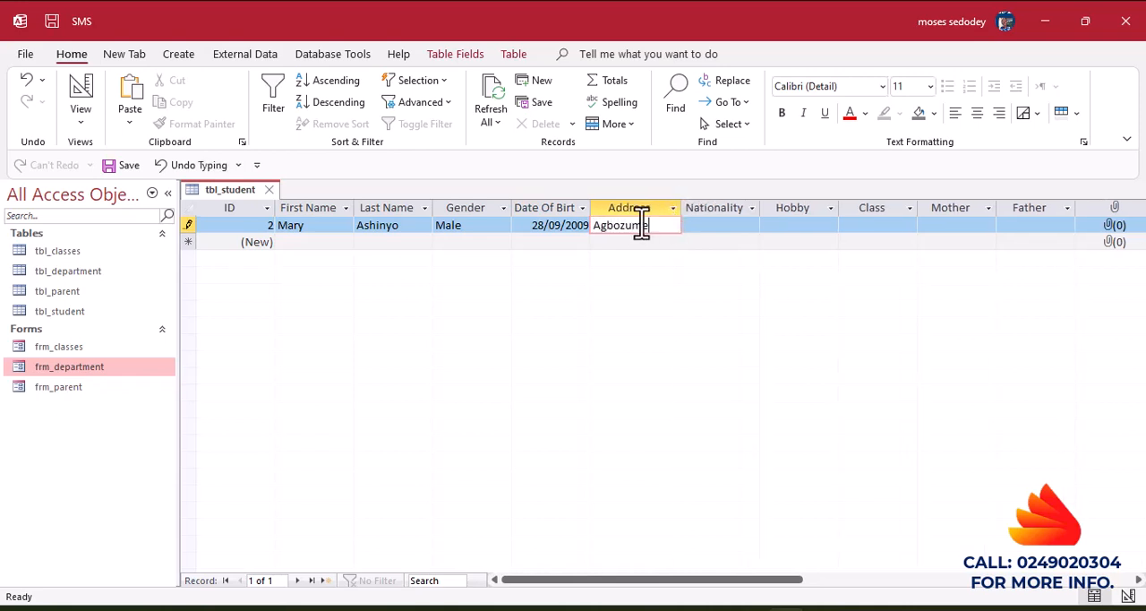
Enter Ghanaian as the student's nationality and Reading as the hobby.
{"action": "left_click", "coordinate": [716, 226]}
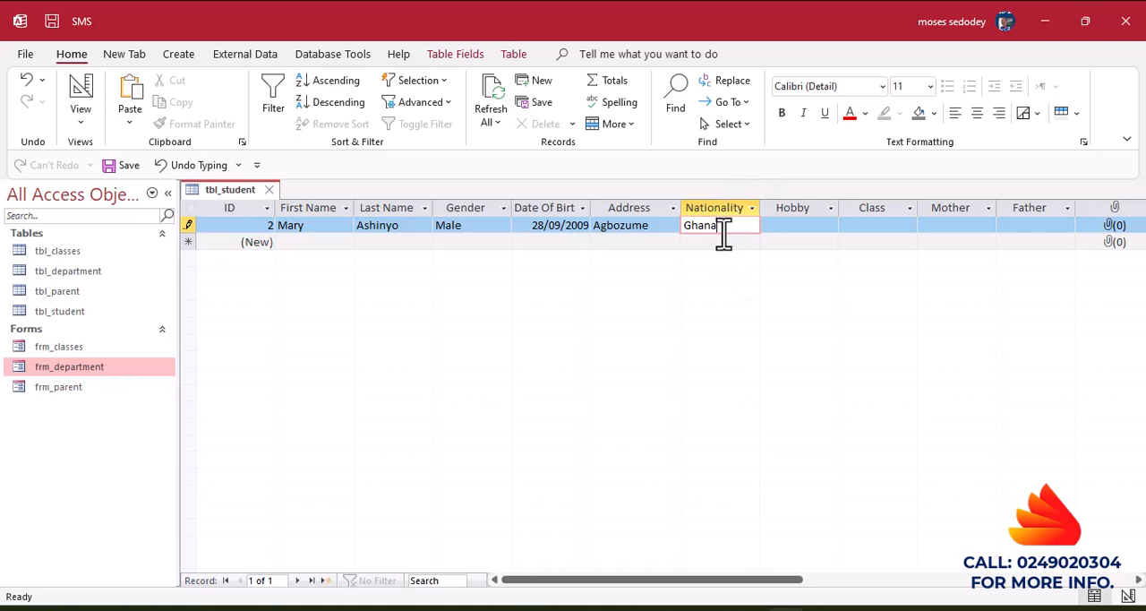
{"action": "left_click", "coordinate": [803, 224]}
{"action": "left_click", "coordinate": [793, 225]}
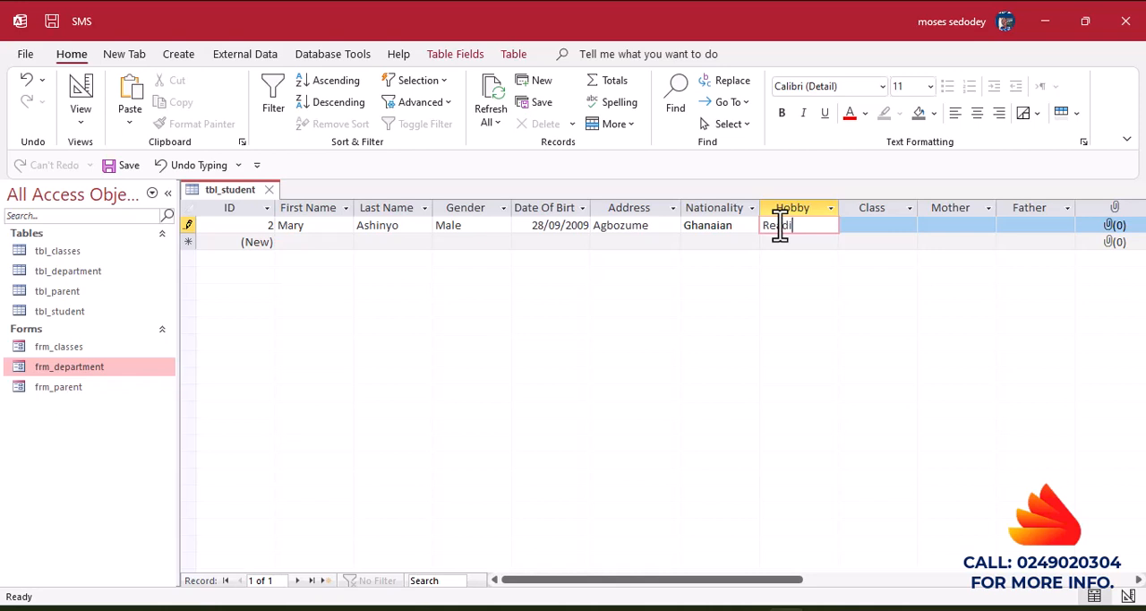
{"action": "type", "text": "Reading"}
Assign the student to the class J.H.S One.
{"action": "left_click", "coordinate": [891, 226]}
{"action": "left_click", "coordinate": [909, 226]}
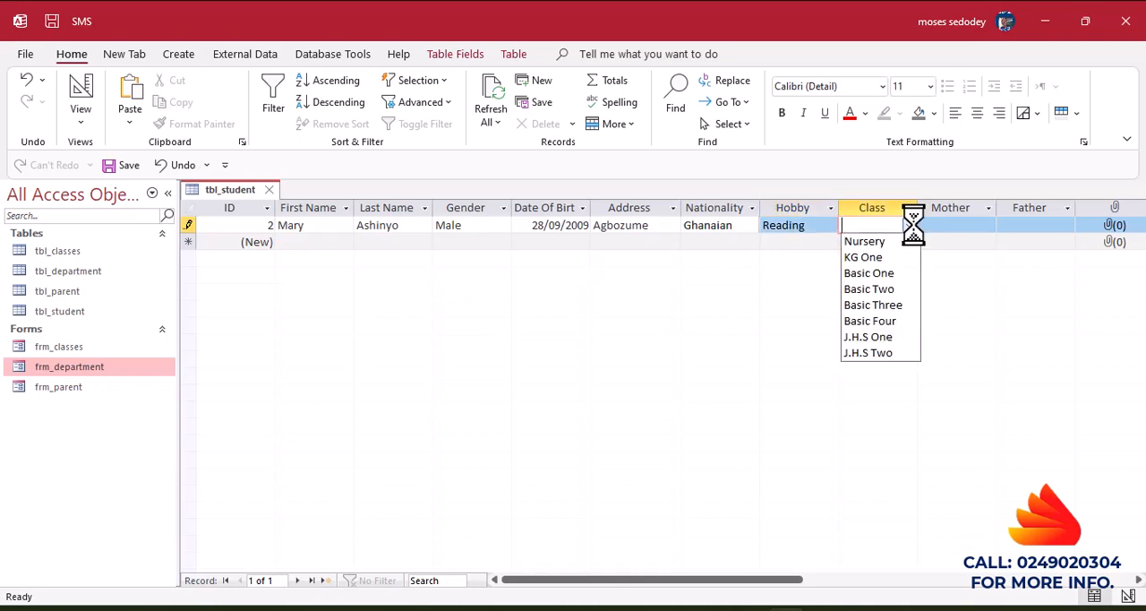
{"action": "left_click", "coordinate": [877, 338]}
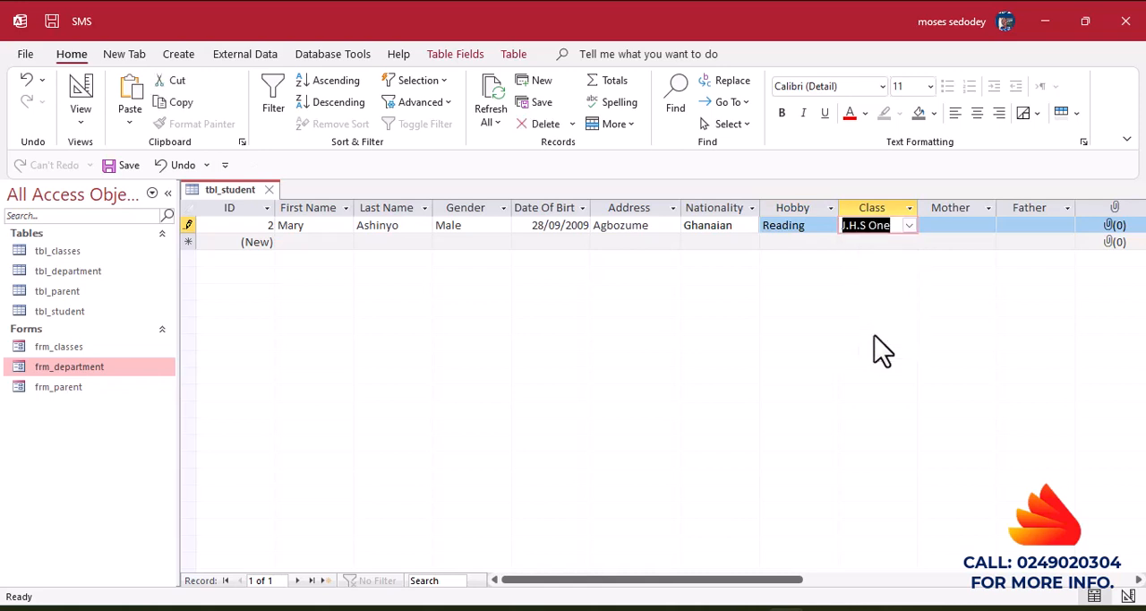
Check which choices the Mother and Father lookup lists offer for the student record.
{"action": "left_click", "coordinate": [949, 226]}
{"action": "left_click", "coordinate": [987, 226]}
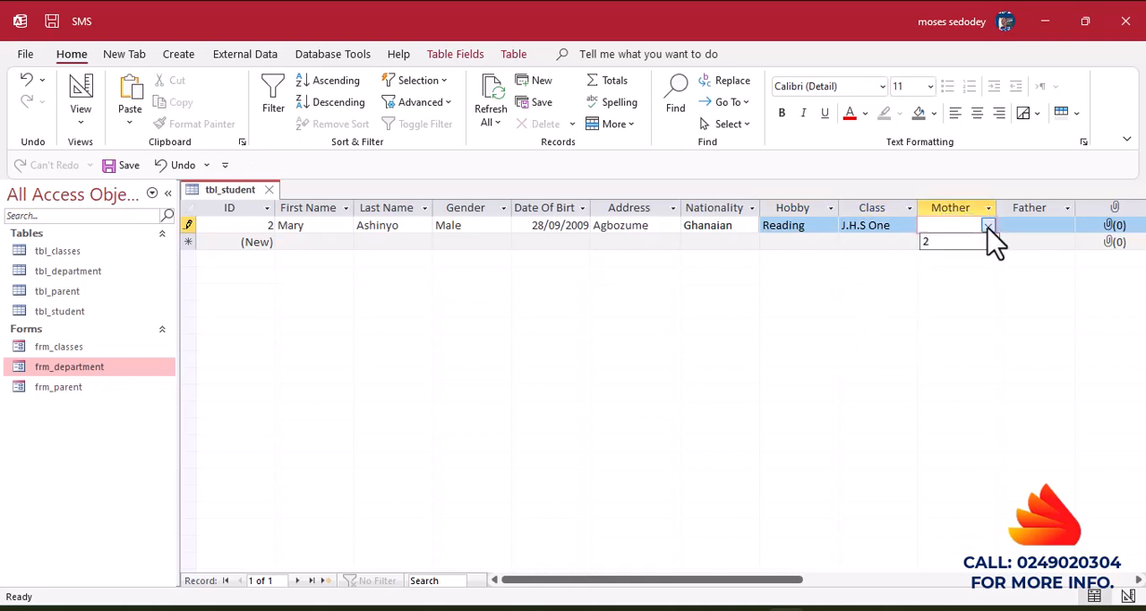
{"action": "left_click", "coordinate": [1041, 224]}
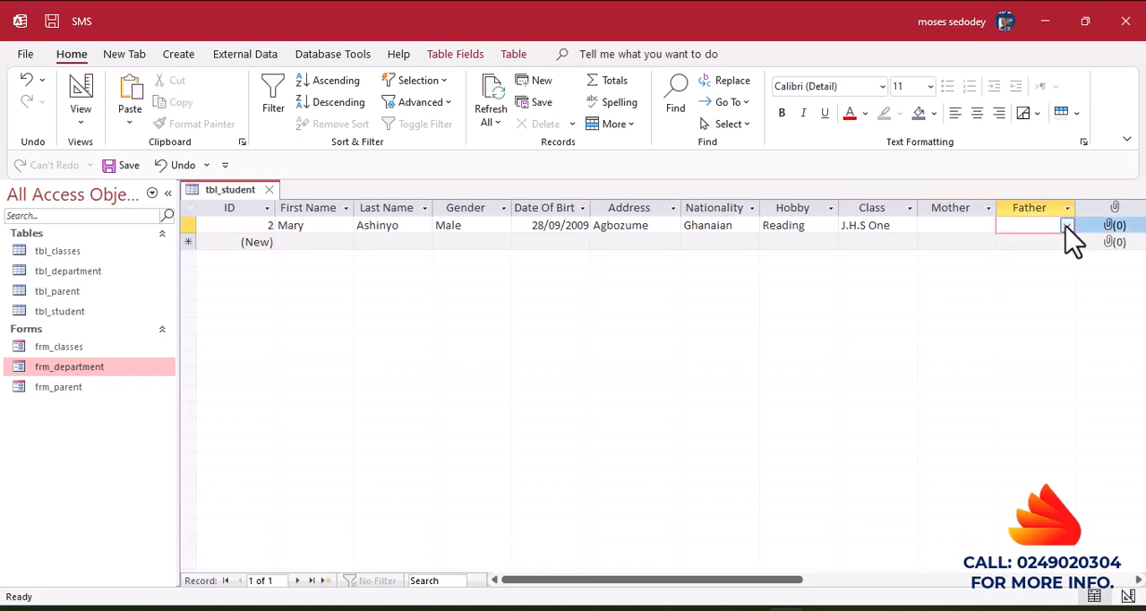
{"action": "left_click", "coordinate": [1067, 225]}
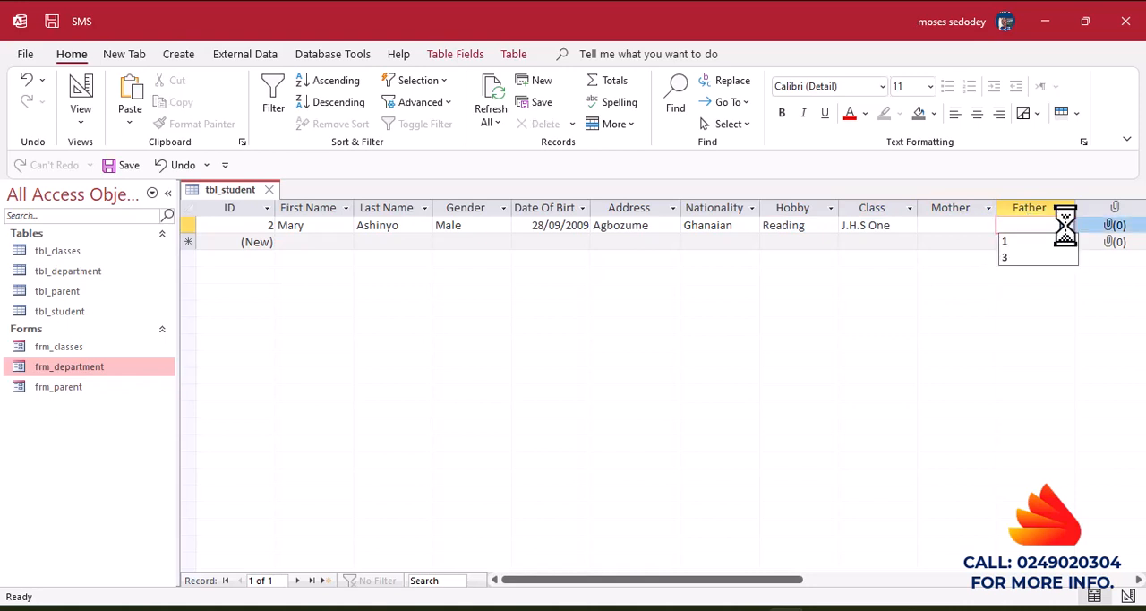
Try choosing entry 2 as the student's Mother, and clear the field again.
{"action": "left_click", "coordinate": [948, 227]}
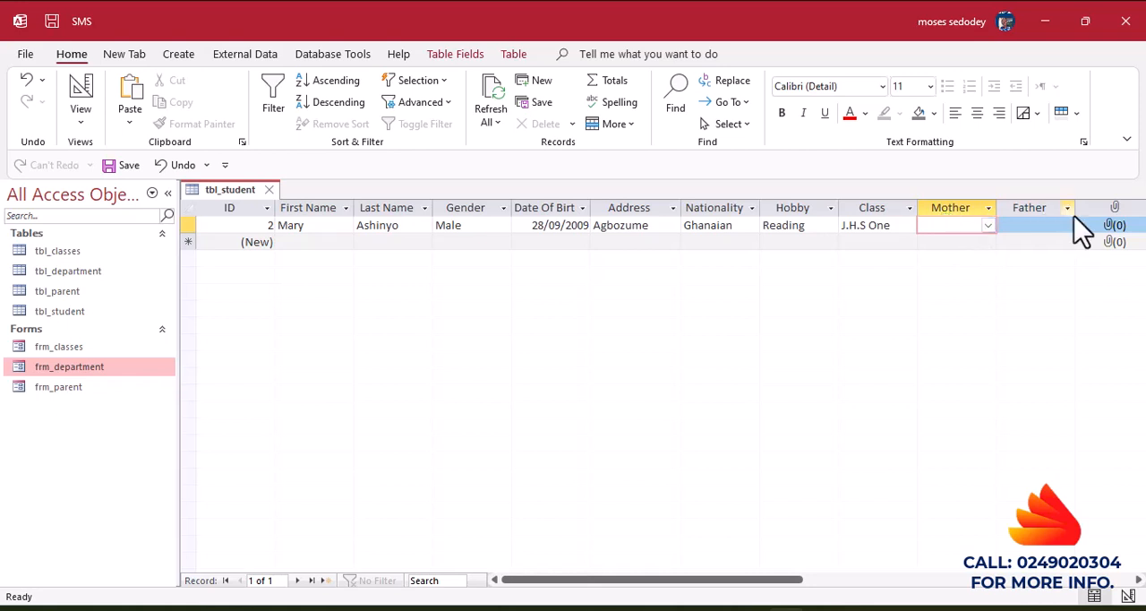
{"action": "left_click", "coordinate": [988, 225]}
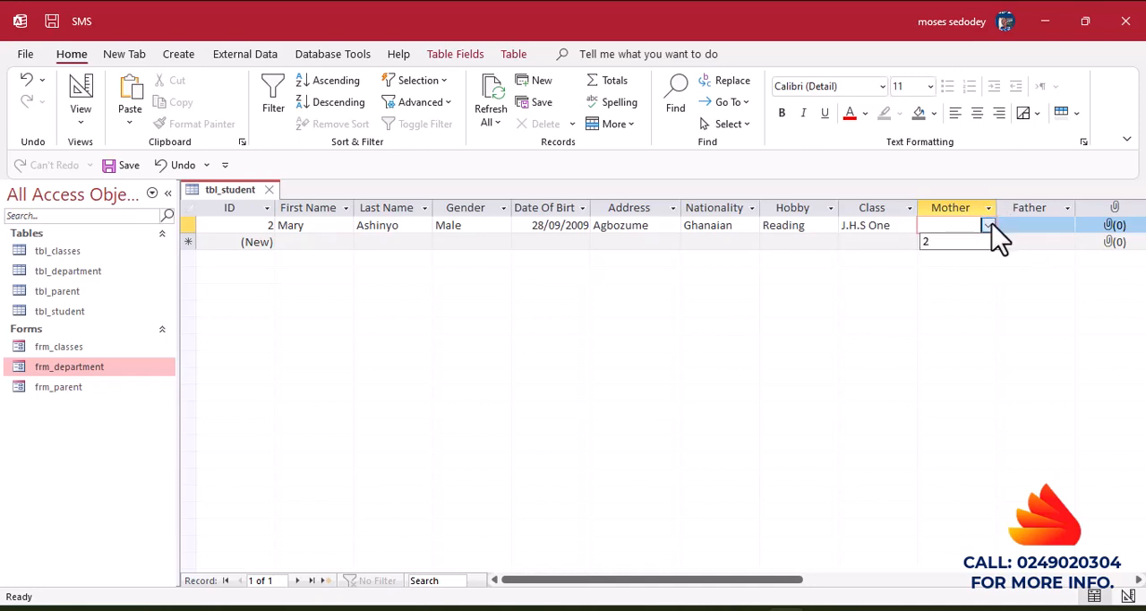
{"action": "left_click", "coordinate": [938, 240]}
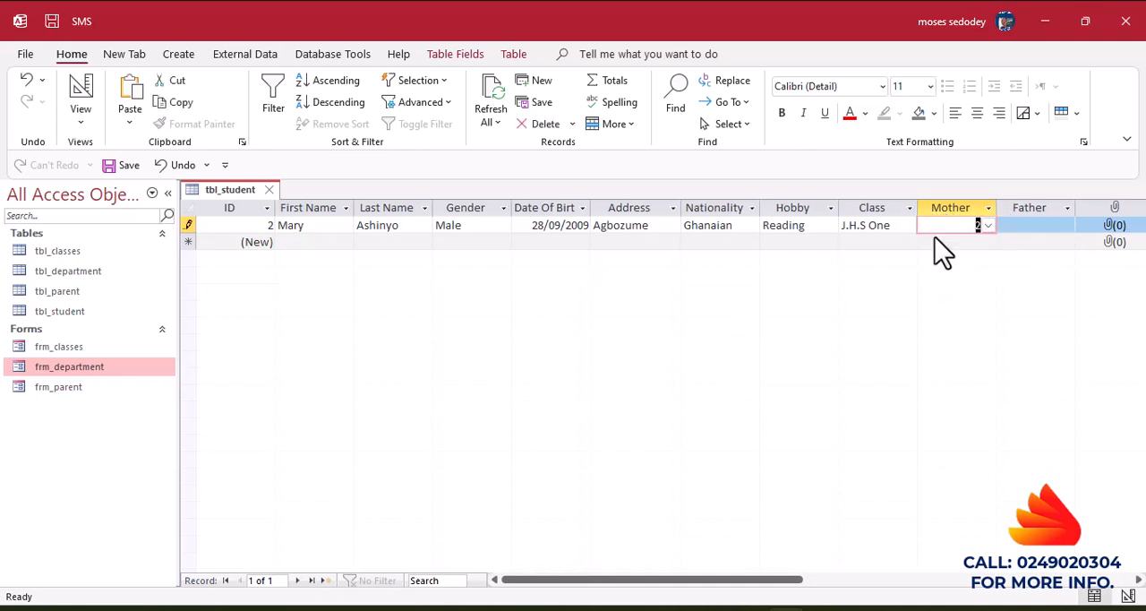
{"action": "left_click", "coordinate": [988, 227]}
{"action": "left_click", "coordinate": [988, 240]}
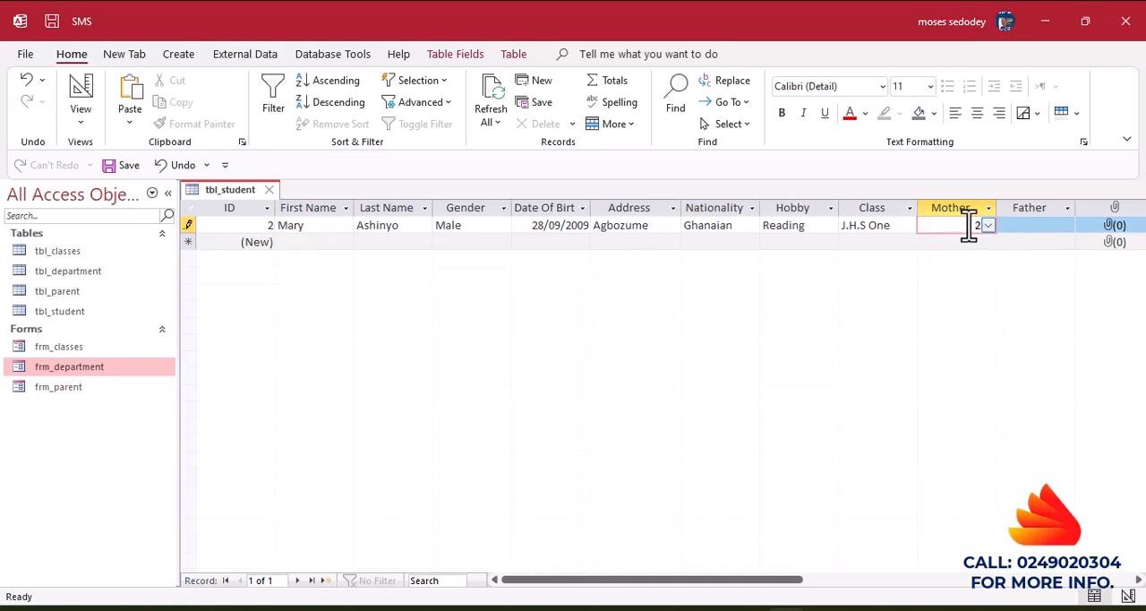
{"action": "key", "text": "Delete"}
{"action": "left_click", "coordinate": [899, 609]}
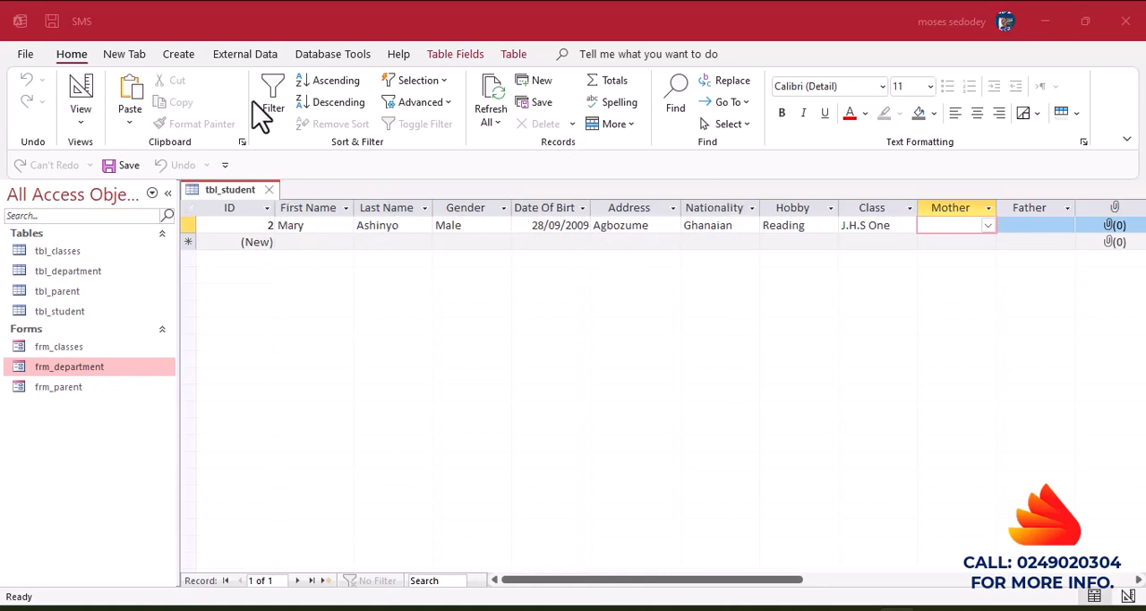
Clear the Father field's Row Source in the design of tbl_student.
{"action": "left_click", "coordinate": [91, 93]}
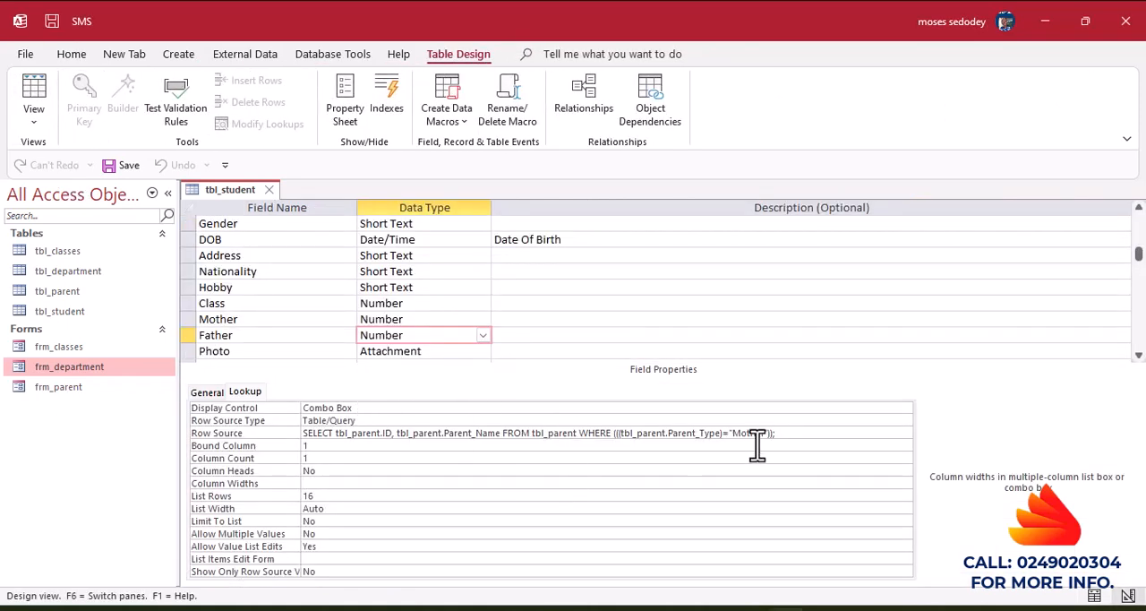
{"action": "left_click_drag", "start_coordinate": [777, 433], "coordinate": [240, 434]}
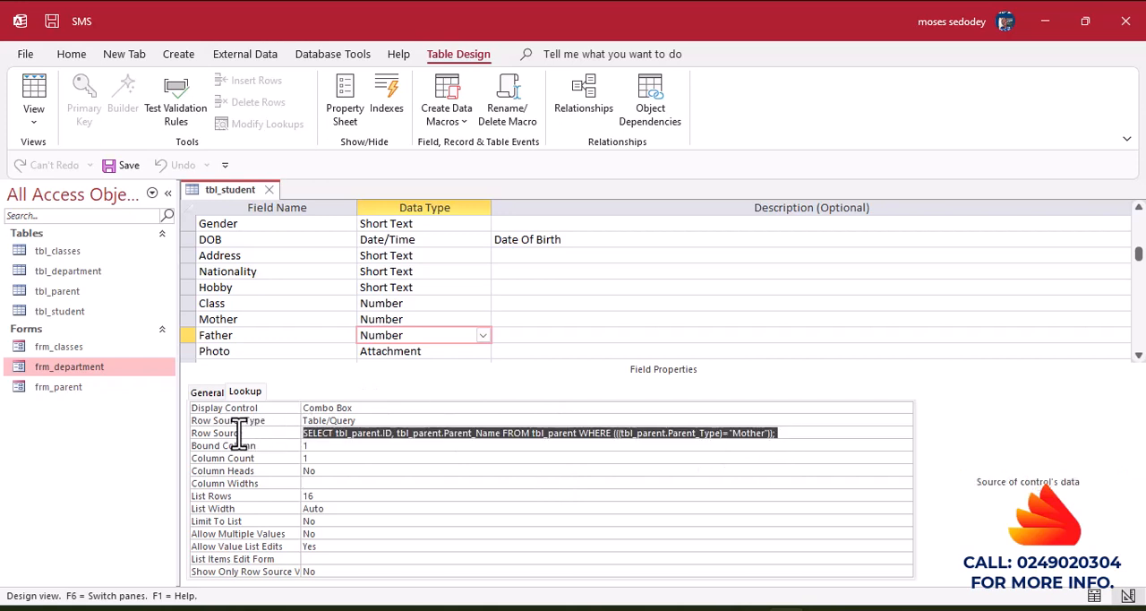
{"action": "key", "text": "Delete"}
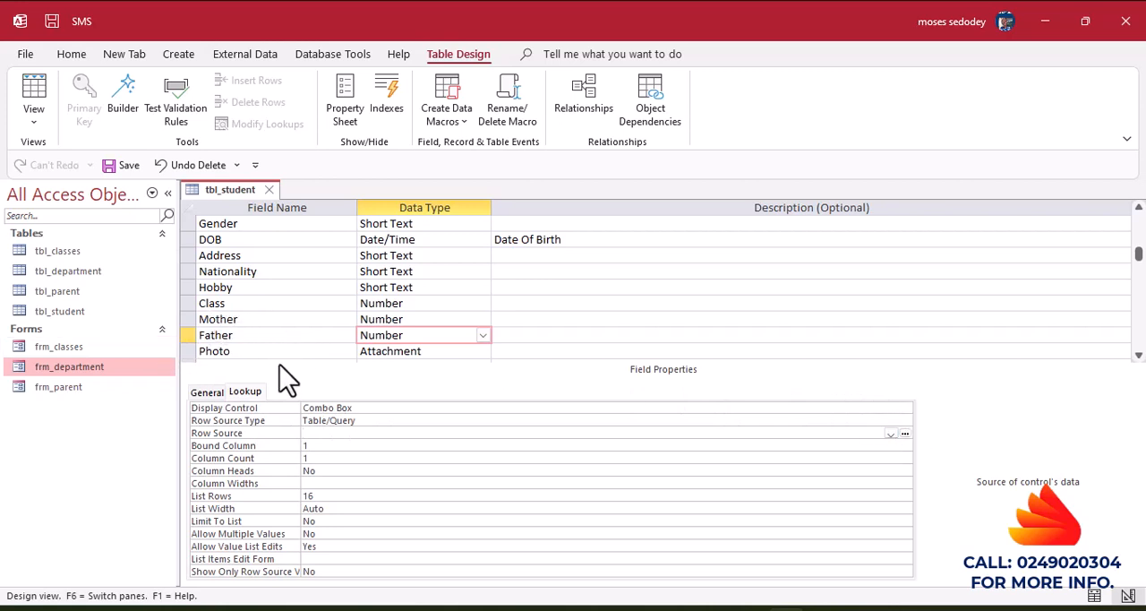
Start a Row Source query for Father based on tbl_parent with the fields ID, Parent_Name and Parent_Type.
{"action": "left_click", "coordinate": [905, 434]}
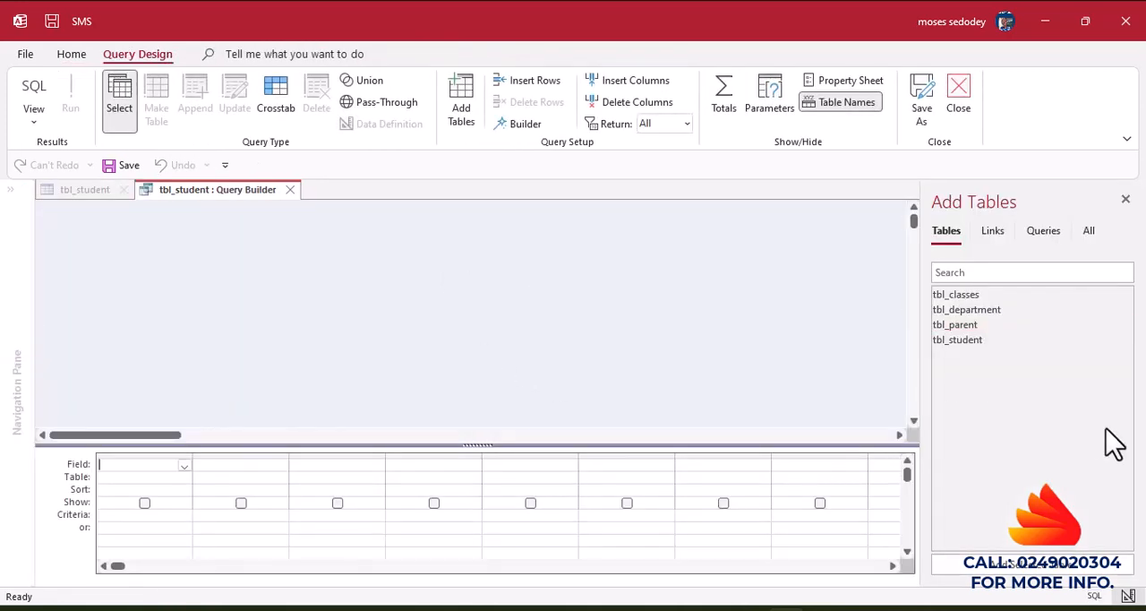
{"action": "double_click", "coordinate": [950, 325]}
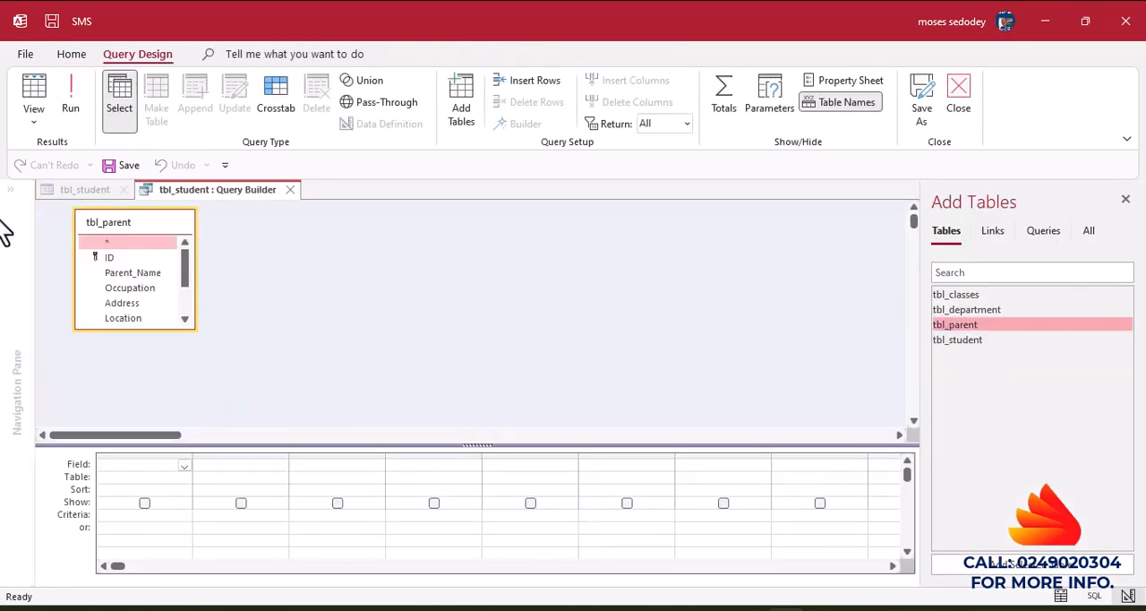
{"action": "double_click", "coordinate": [109, 258]}
{"action": "double_click", "coordinate": [125, 274]}
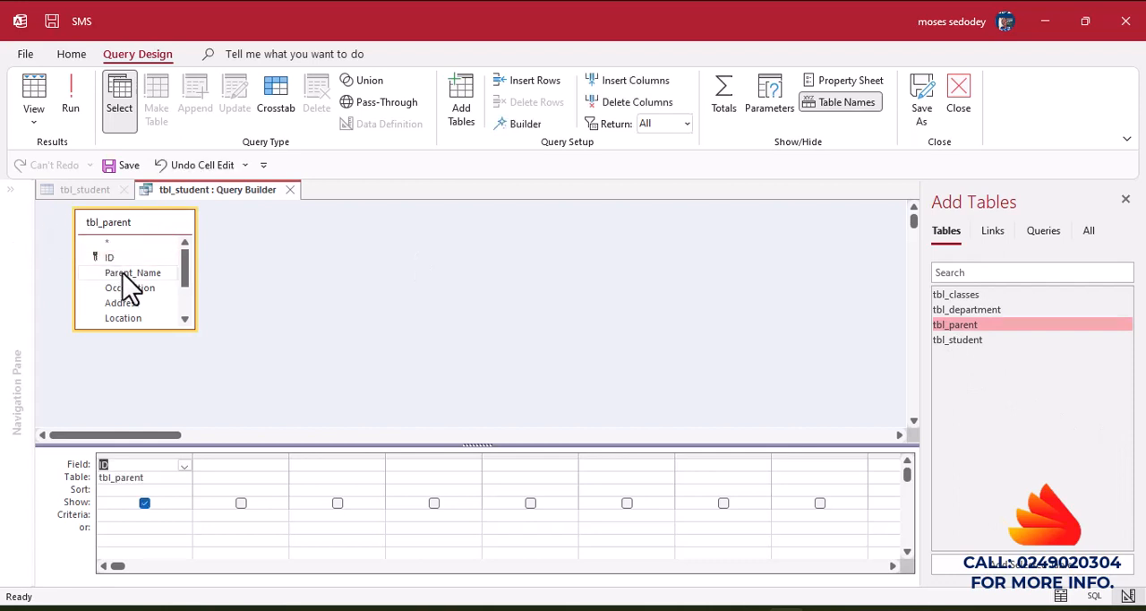
{"action": "left_click_drag", "start_coordinate": [184, 271], "coordinate": [184, 293]}
{"action": "double_click", "coordinate": [130, 285]}
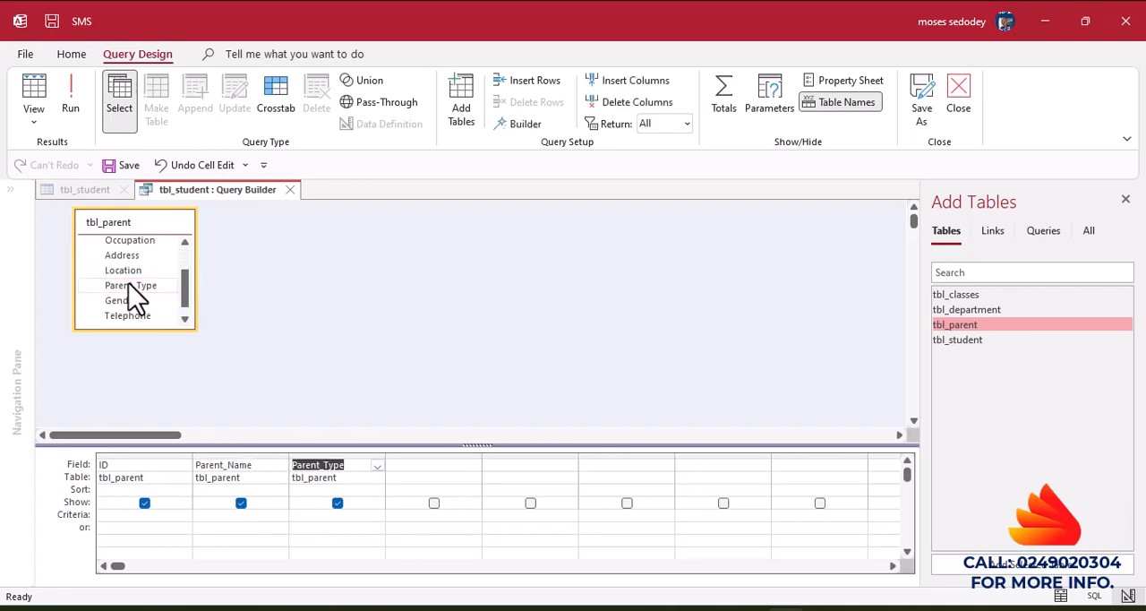
Hide Parent_Type from the query output, set its criterion to "Father", and save the query as the field's Row Source.
{"action": "left_click", "coordinate": [336, 503]}
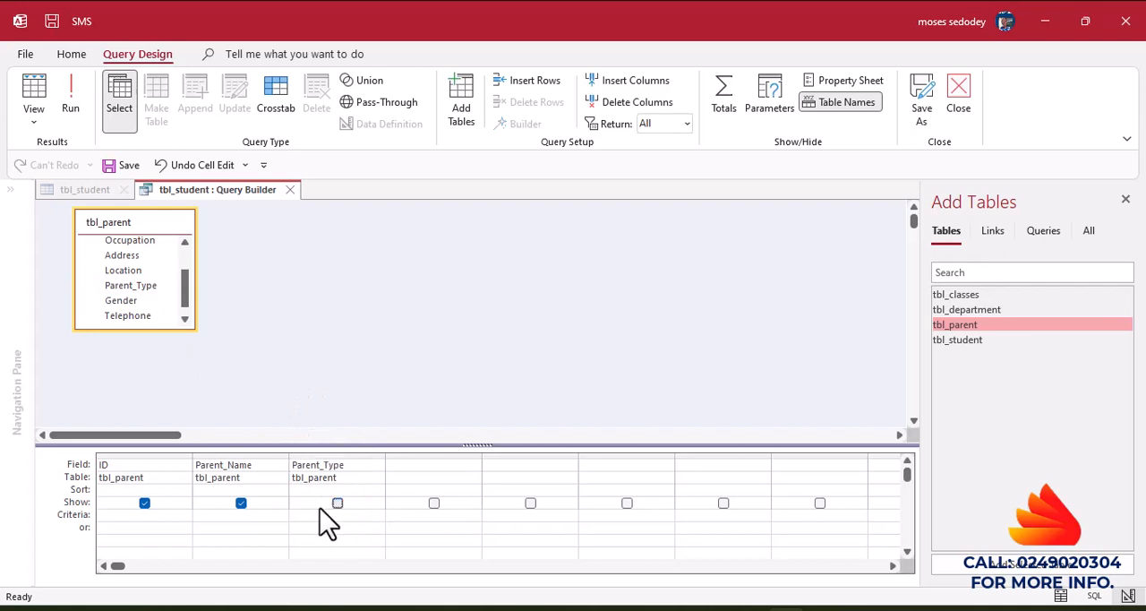
{"action": "left_click", "coordinate": [306, 514]}
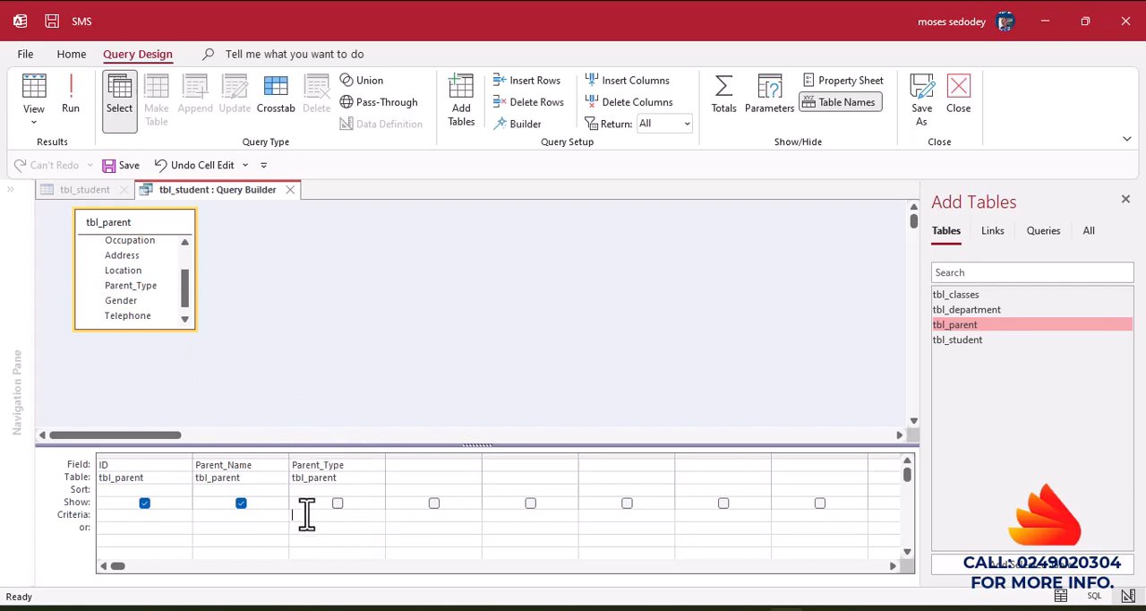
{"action": "type", "text": "\"Fart"}
{"action": "key", "text": "BackSpace"}
{"action": "type", "text": "ther\""}
{"action": "left_click", "coordinate": [290, 189]}
{"action": "left_click", "coordinate": [510, 378]}
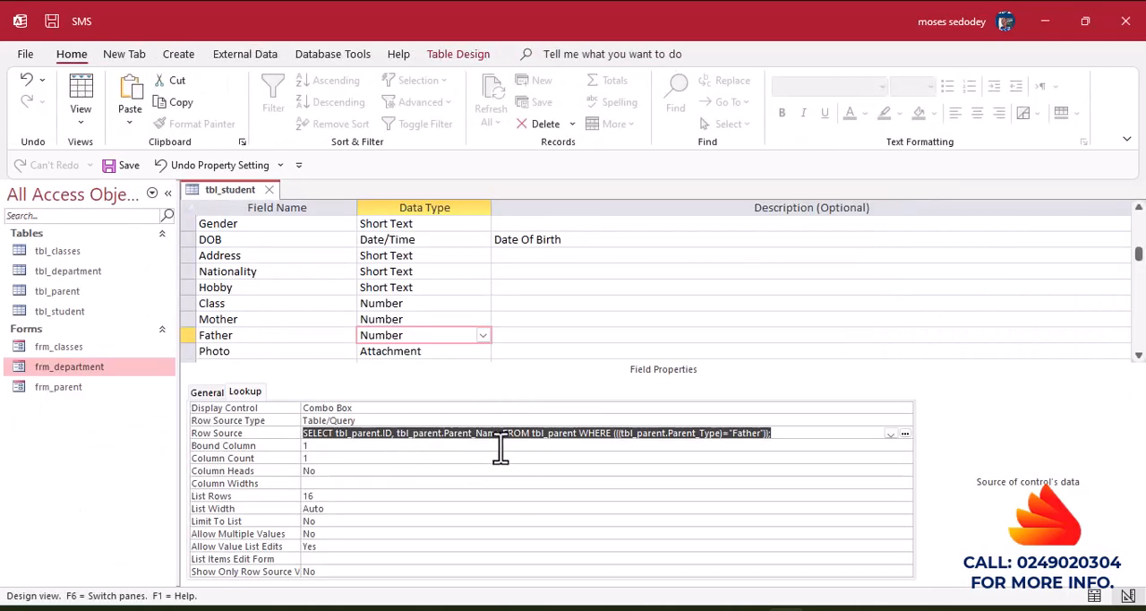
Set the Father lookup's Column Count to 2 and Column Widths to 0cm;1cm, and save the table into Datasheet View.
{"action": "left_click", "coordinate": [313, 459]}
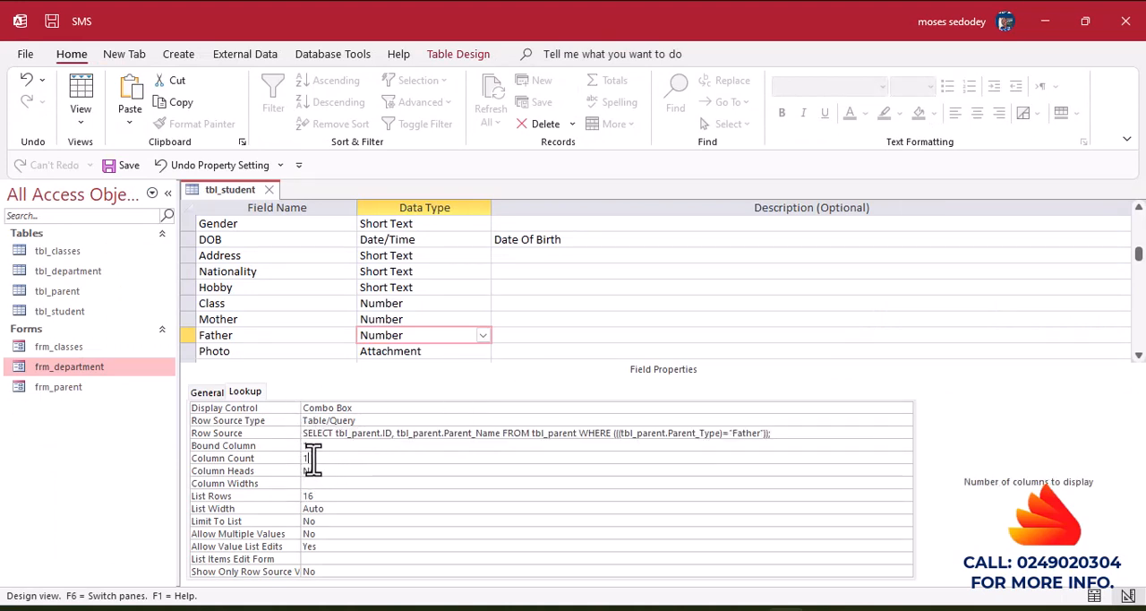
{"action": "type", "text": "2"}
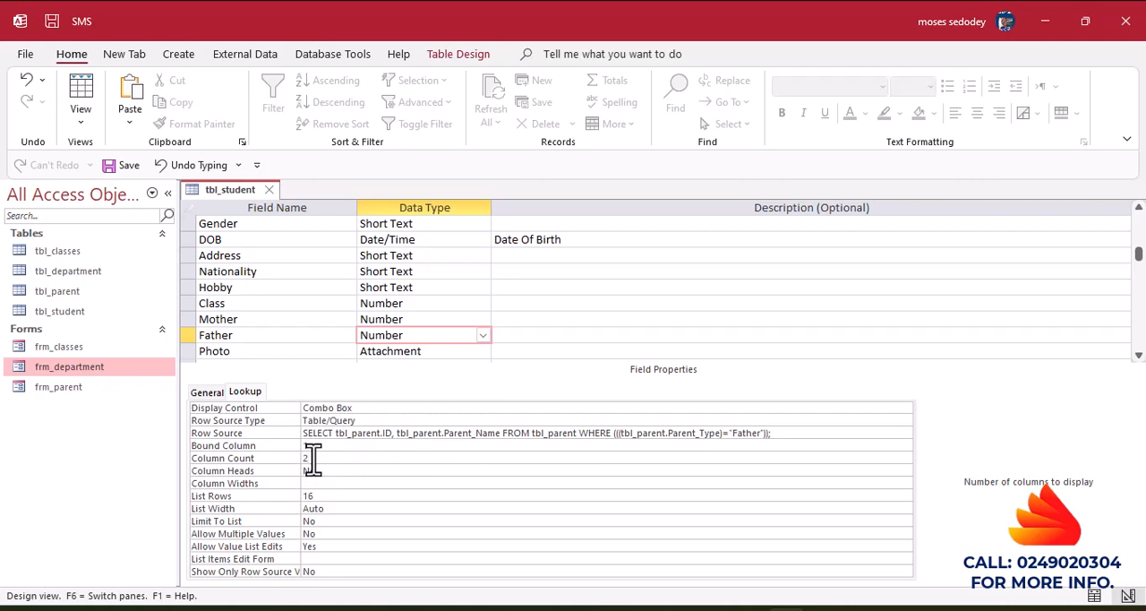
{"action": "left_click", "coordinate": [312, 483]}
{"action": "type", "text": "0"}
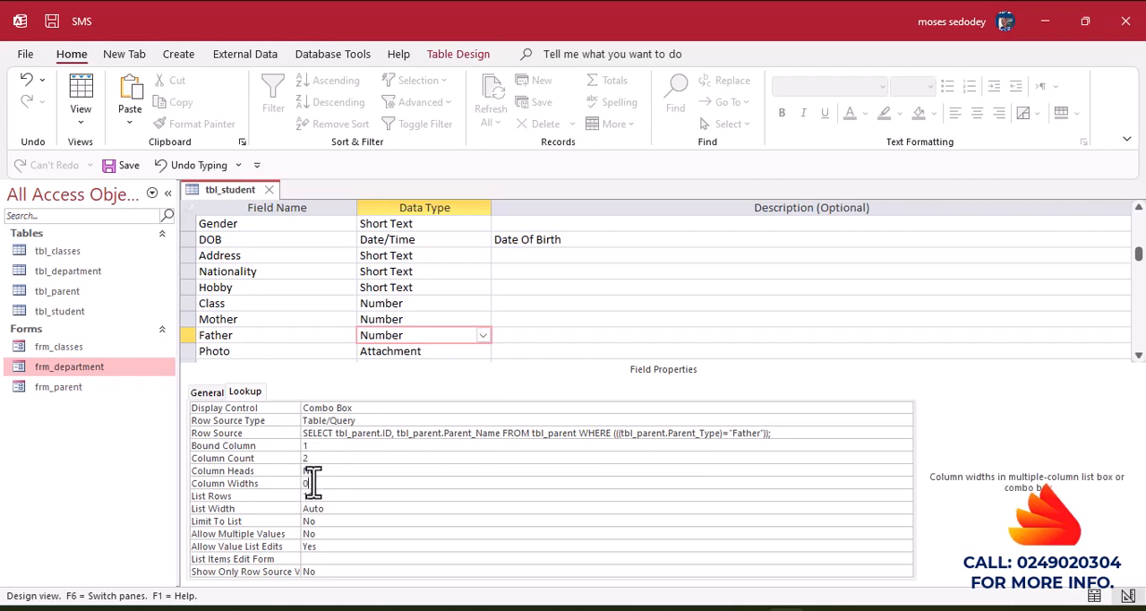
{"action": "type", "text": ",1"}
{"action": "left_click", "coordinate": [86, 101]}
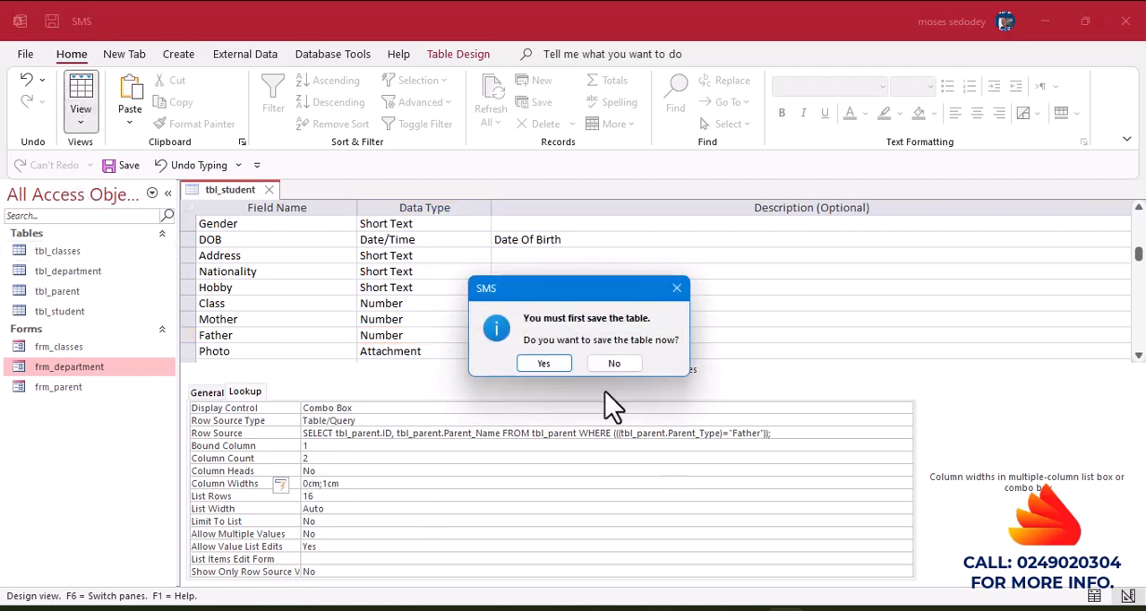
{"action": "left_click", "coordinate": [543, 362]}
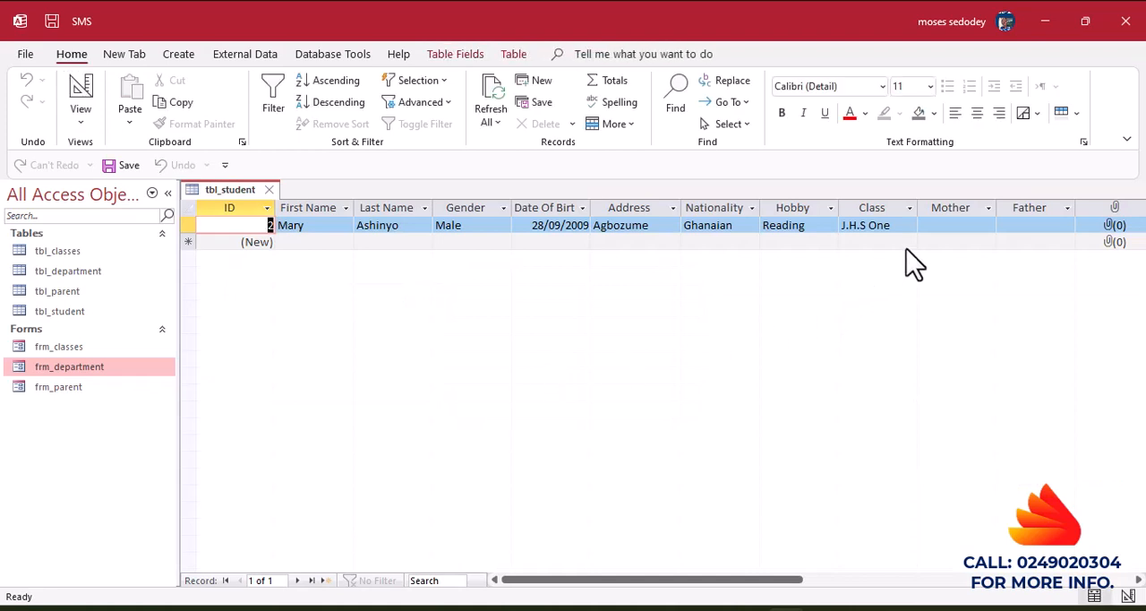
Test the Father and Mother lookup lists in the student record.
{"action": "left_click", "coordinate": [939, 225]}
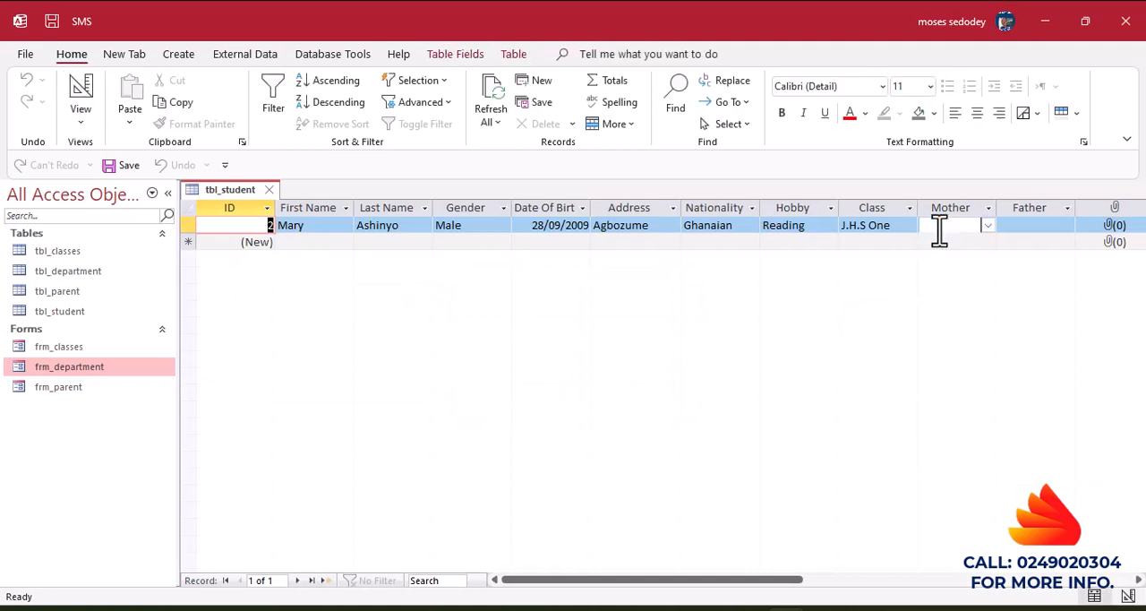
{"action": "left_click", "coordinate": [1039, 225]}
{"action": "left_click", "coordinate": [1066, 226]}
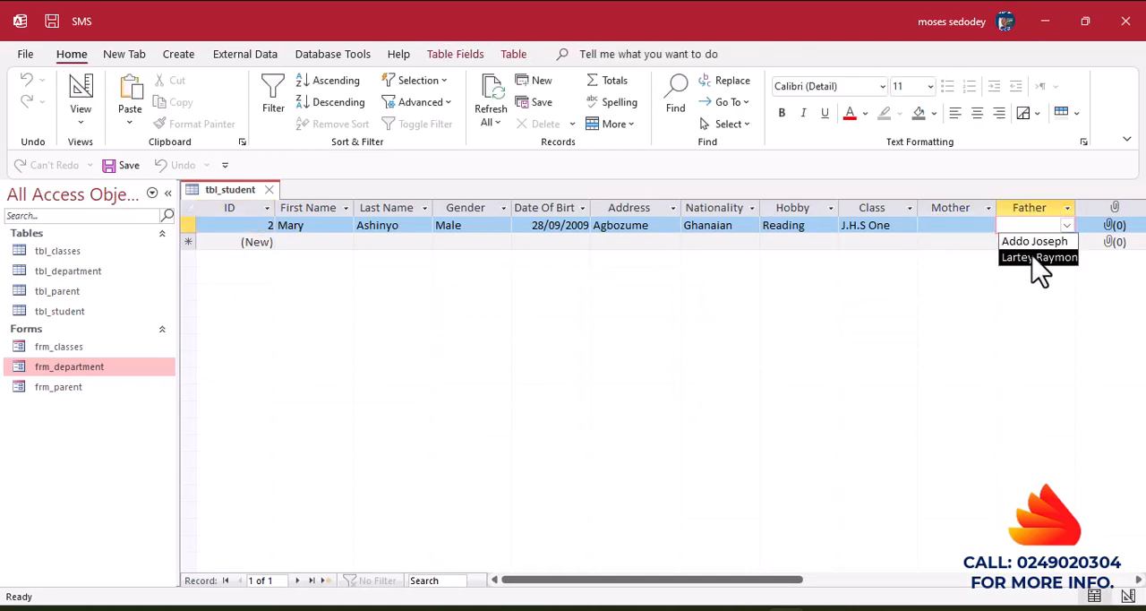
{"action": "left_click", "coordinate": [971, 225]}
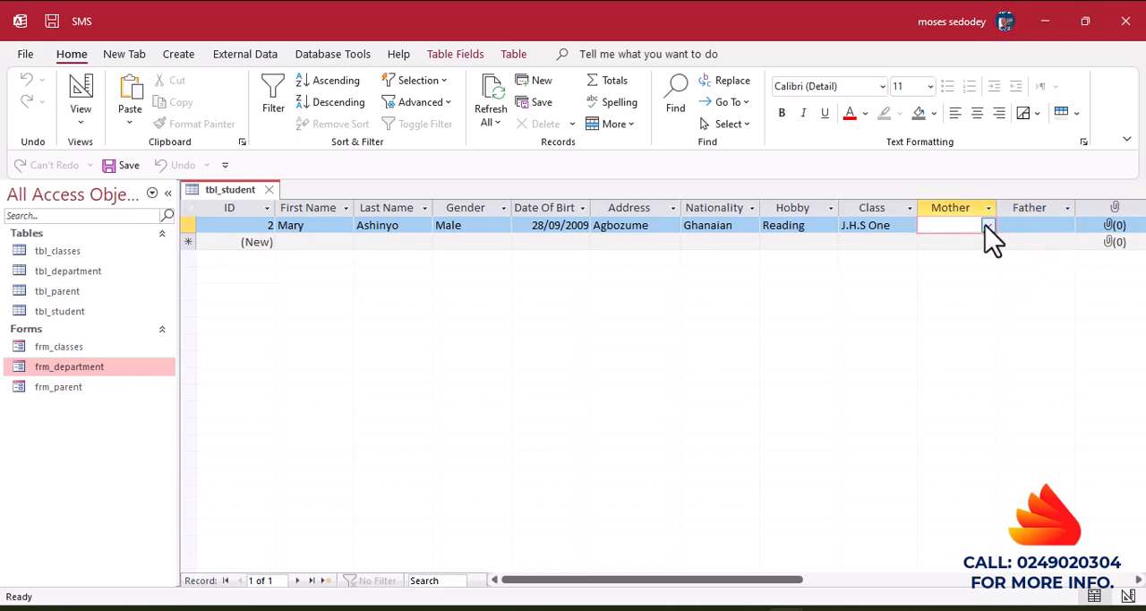
{"action": "left_click", "coordinate": [987, 225]}
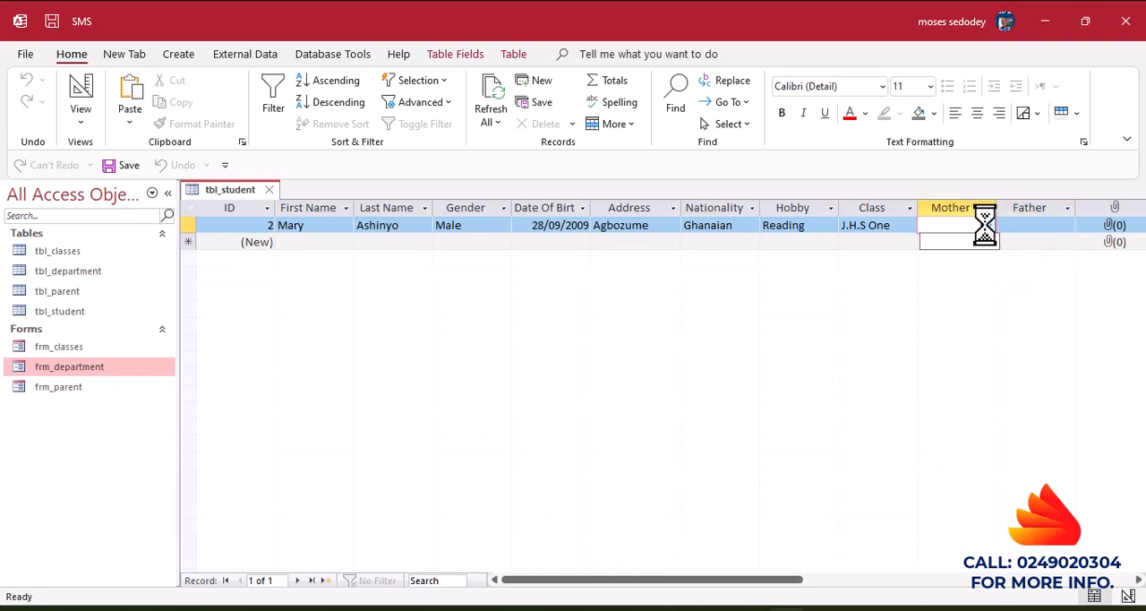
Return tbl_student to Design View and clear the Mother field's Row Source.
{"action": "left_click", "coordinate": [87, 95]}
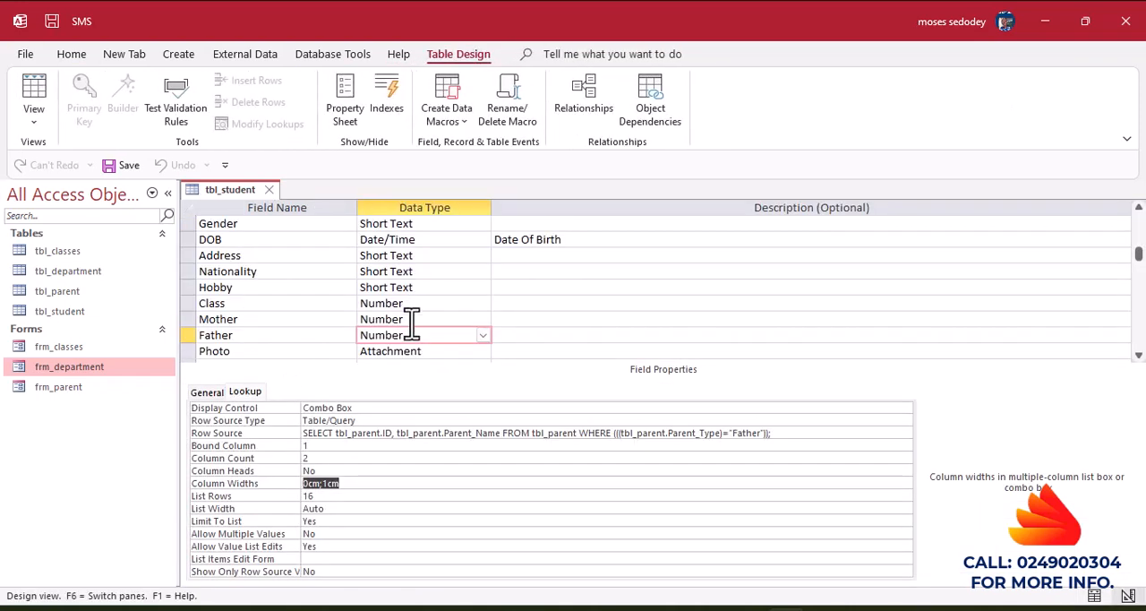
{"action": "left_click", "coordinate": [435, 322]}
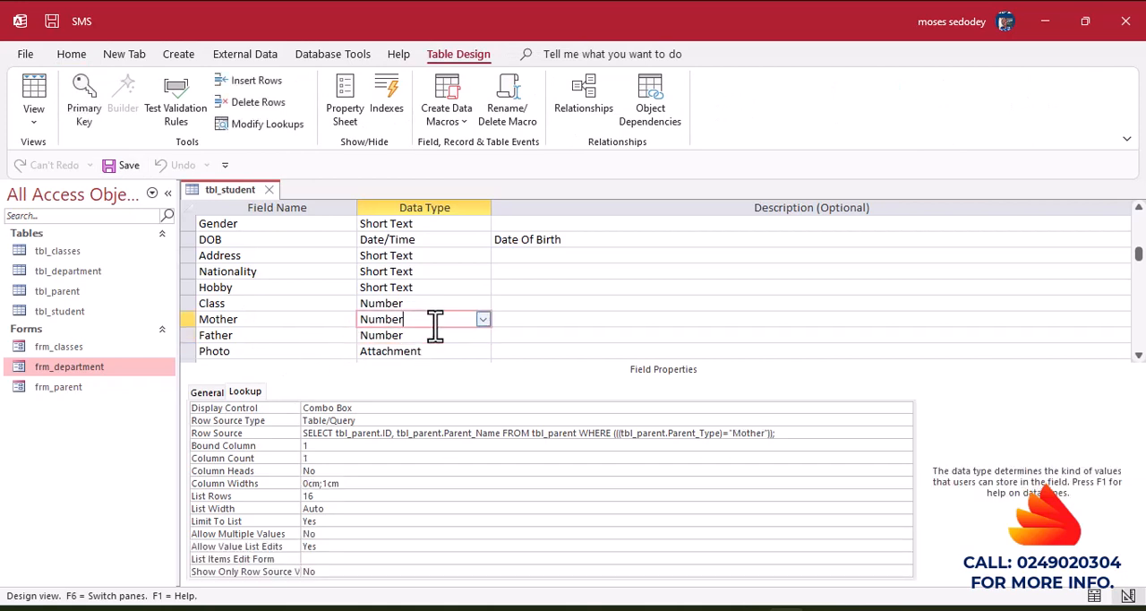
{"action": "left_click", "coordinate": [228, 437]}
{"action": "left_click_drag", "start_coordinate": [228, 444], "coordinate": [171, 444]}
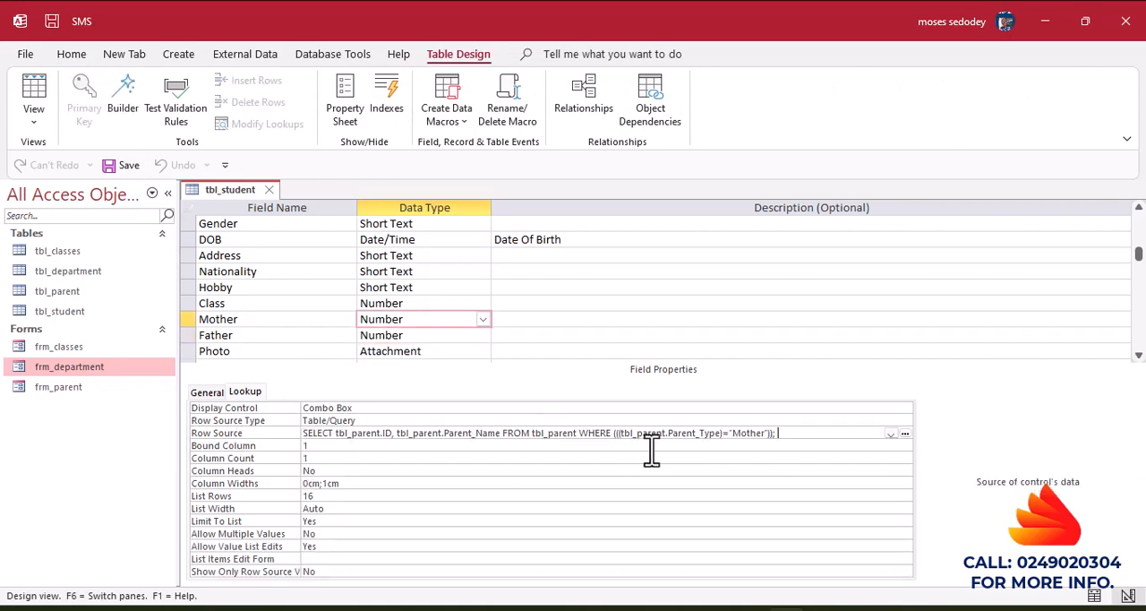
{"action": "left_click", "coordinate": [322, 462]}
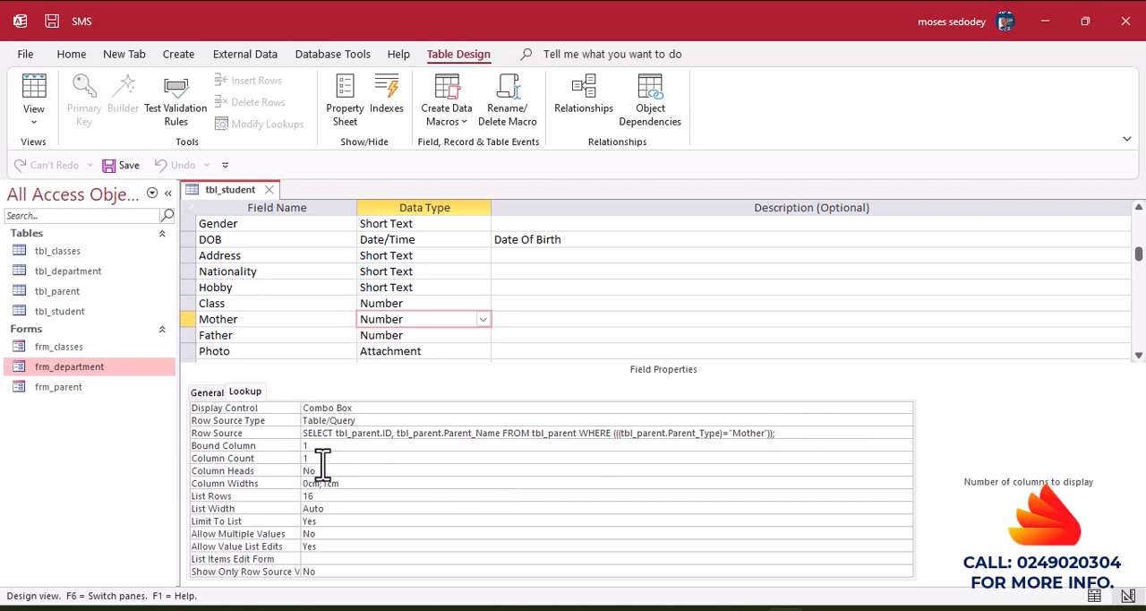
{"action": "left_click", "coordinate": [778, 434]}
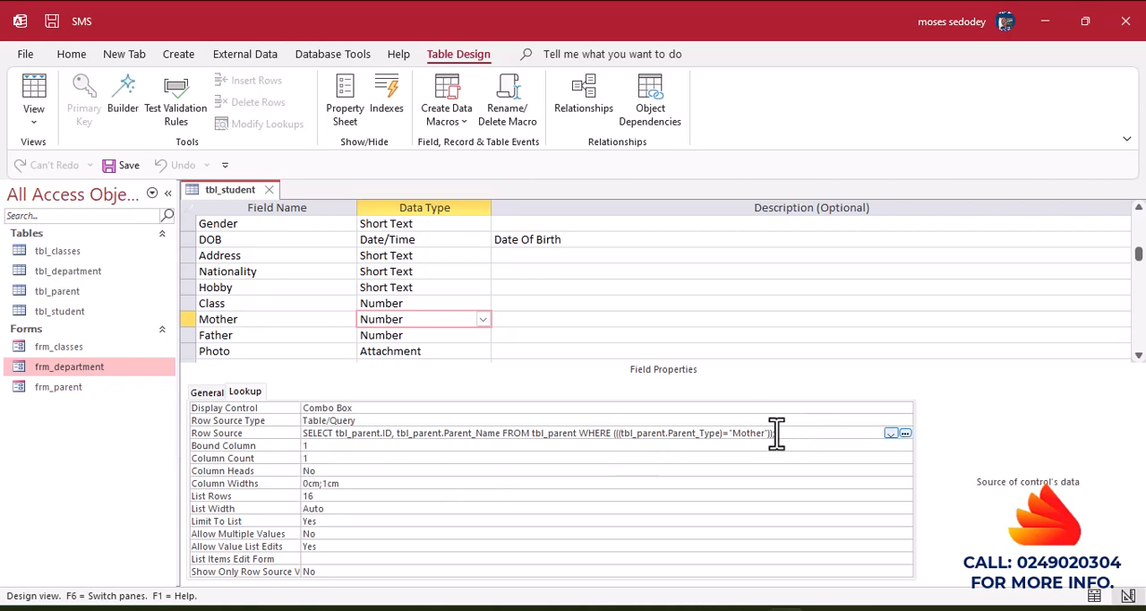
{"action": "left_click_drag", "start_coordinate": [776, 433], "coordinate": [206, 421]}
{"action": "key", "text": "Delete"}
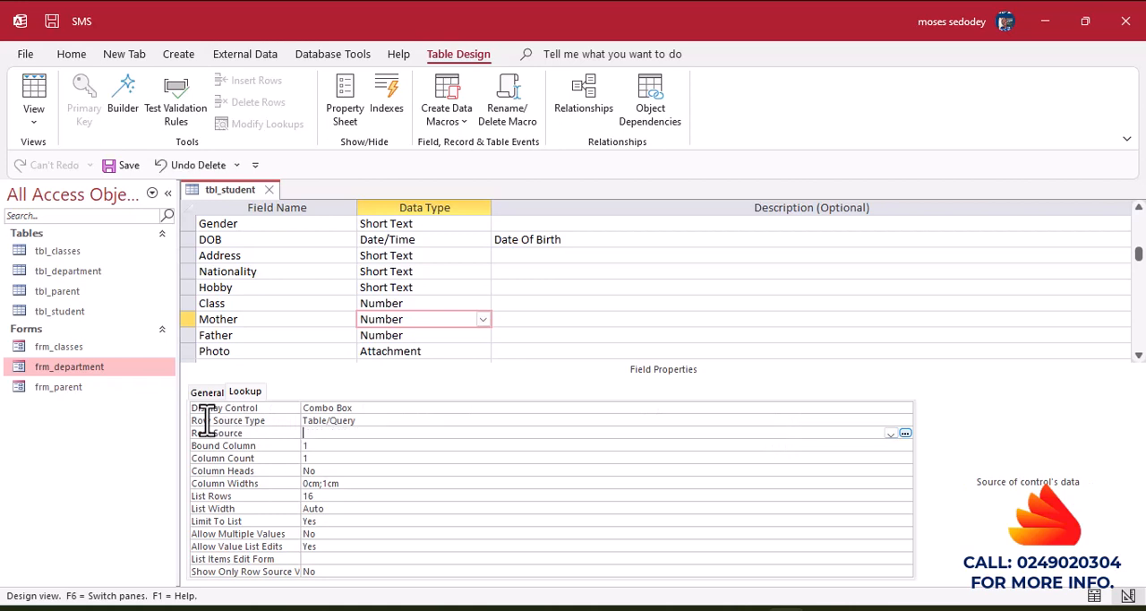
Build a new Row Source query for Mother from tbl_parent with the fields ID, Parent_Name and Parent_Type.
{"action": "left_click", "coordinate": [905, 433]}
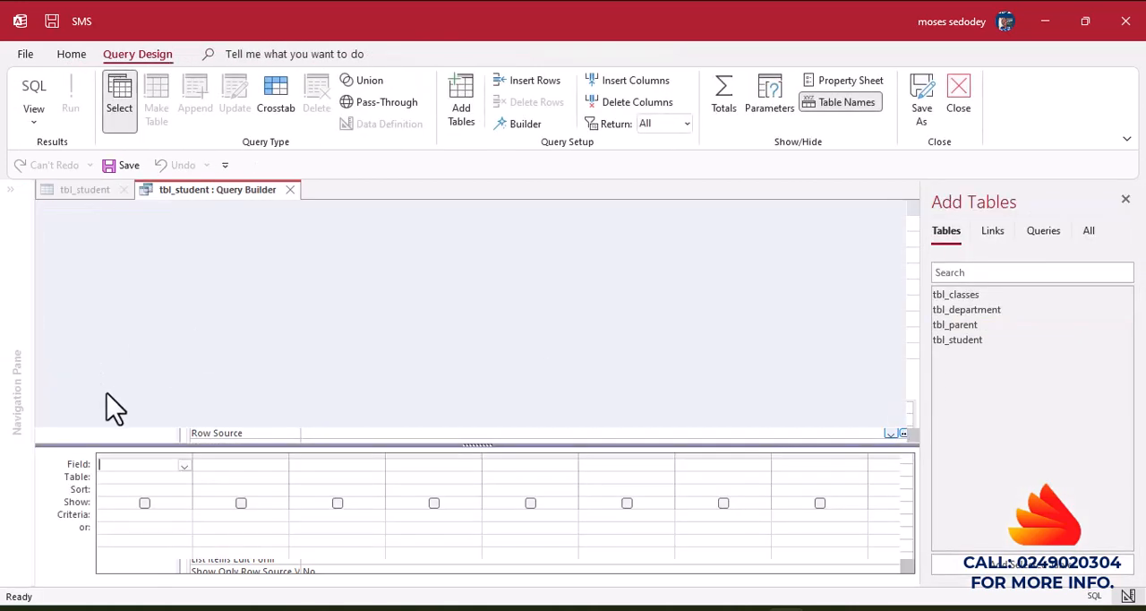
{"action": "double_click", "coordinate": [950, 325]}
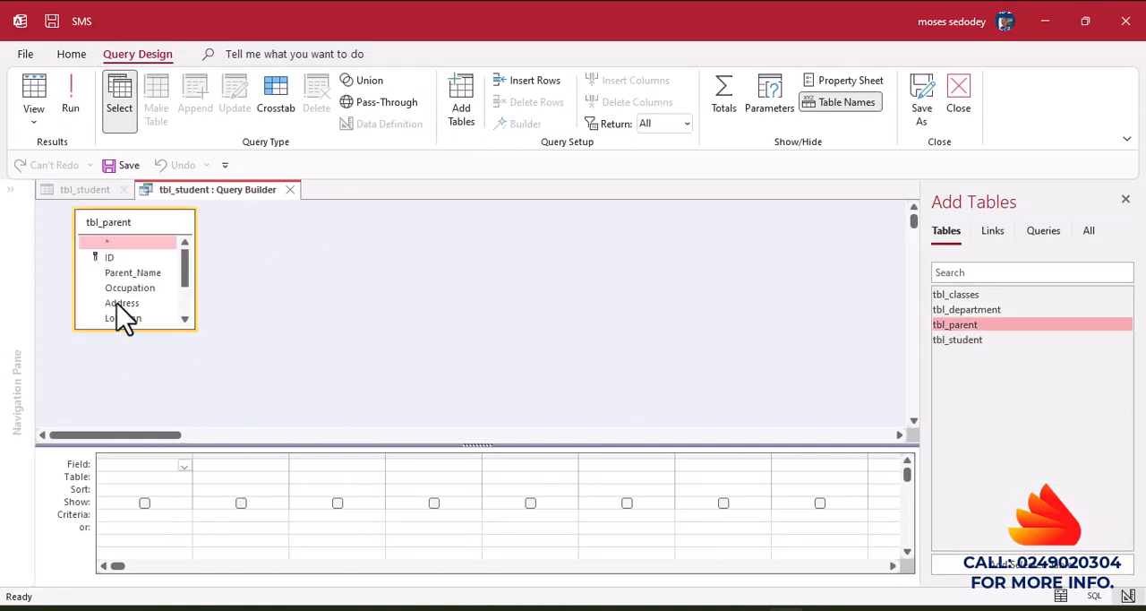
{"action": "double_click", "coordinate": [104, 258]}
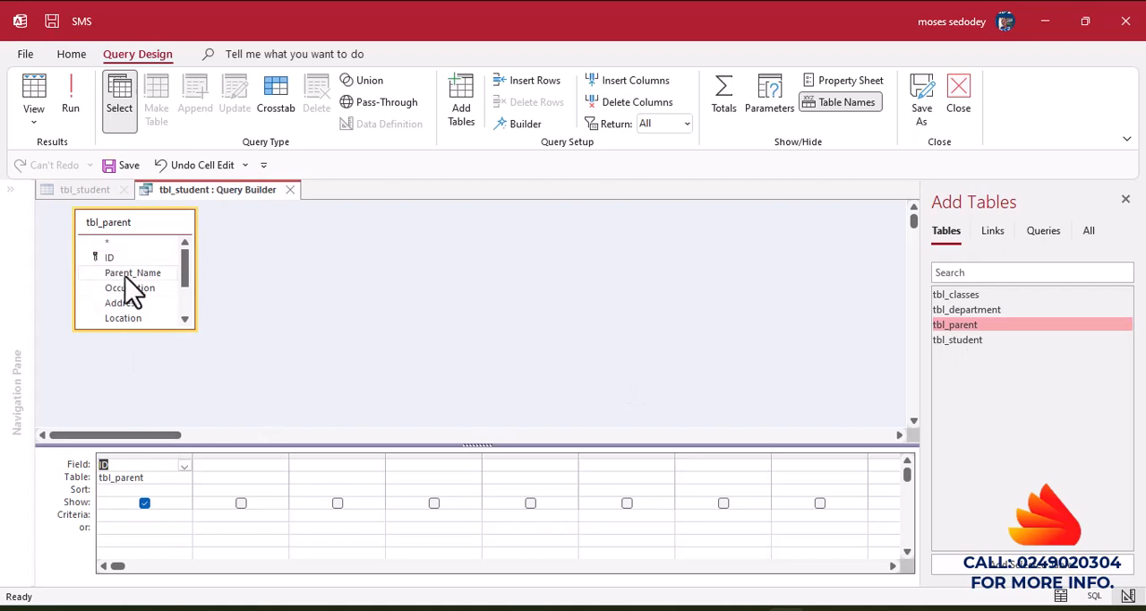
{"action": "double_click", "coordinate": [125, 273]}
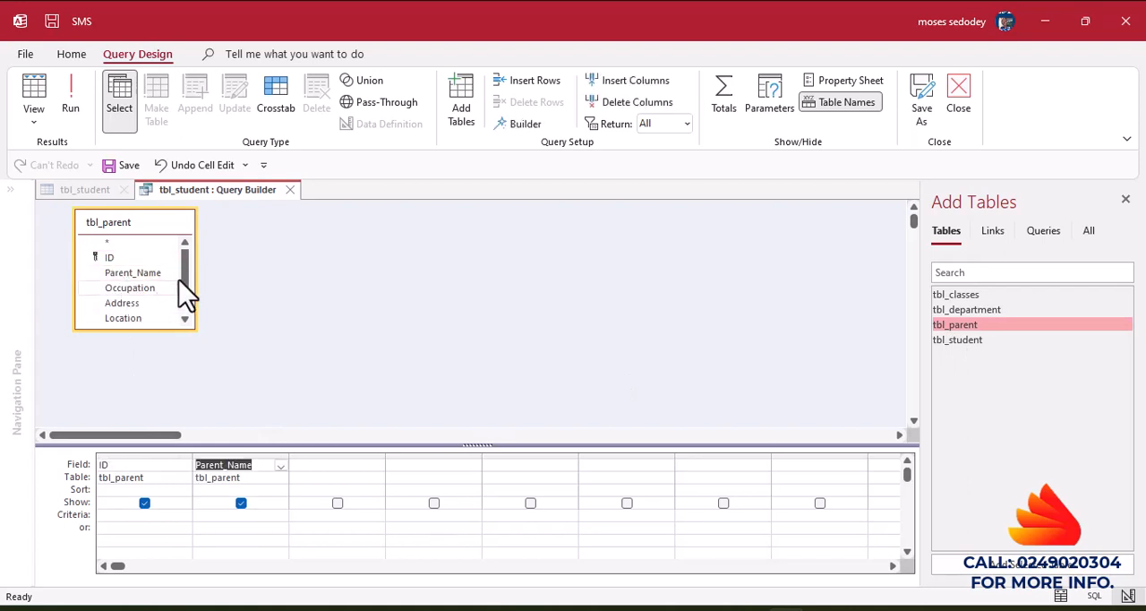
{"action": "left_click", "coordinate": [185, 319]}
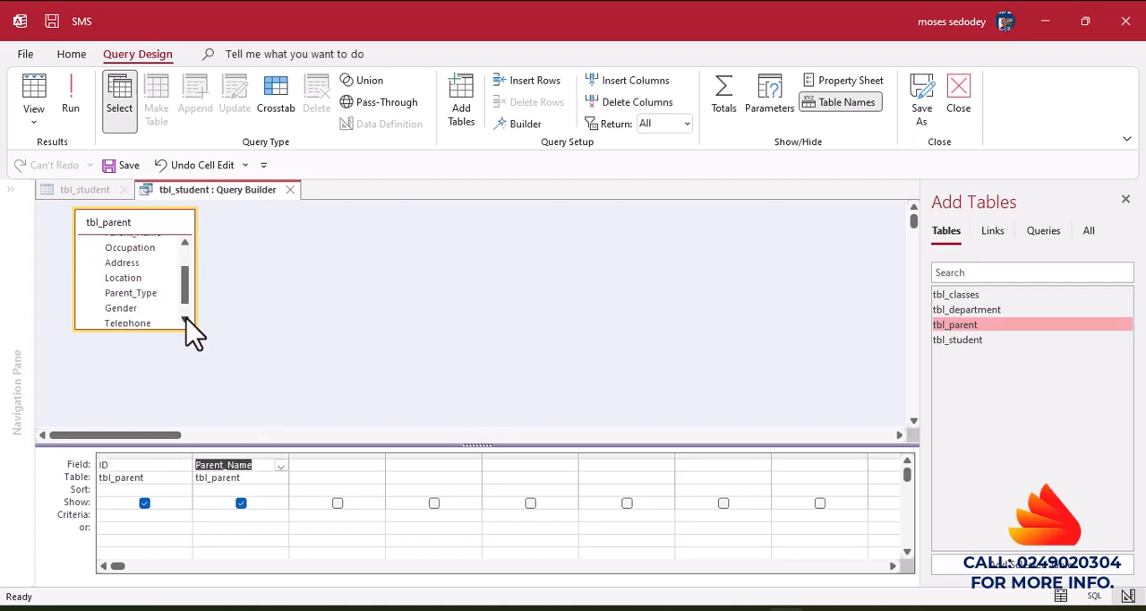
{"action": "double_click", "coordinate": [130, 294]}
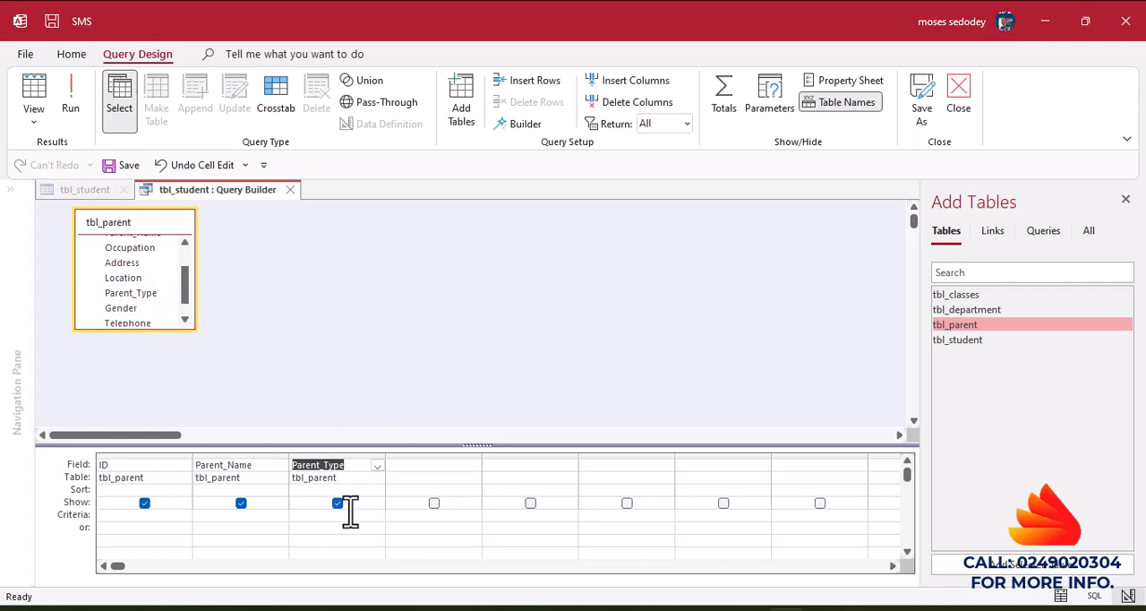
Hide Parent_Type from the query output, set its criterion to "Mother", and save the query as the Mother field's Row Source.
{"action": "left_click", "coordinate": [338, 510]}
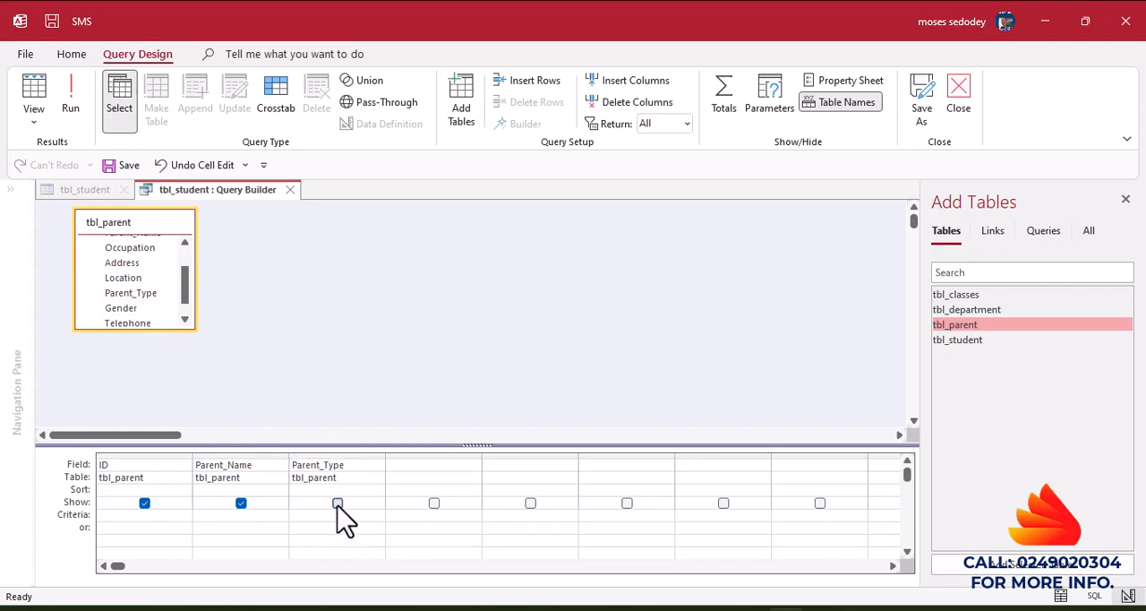
{"action": "left_click", "coordinate": [339, 514]}
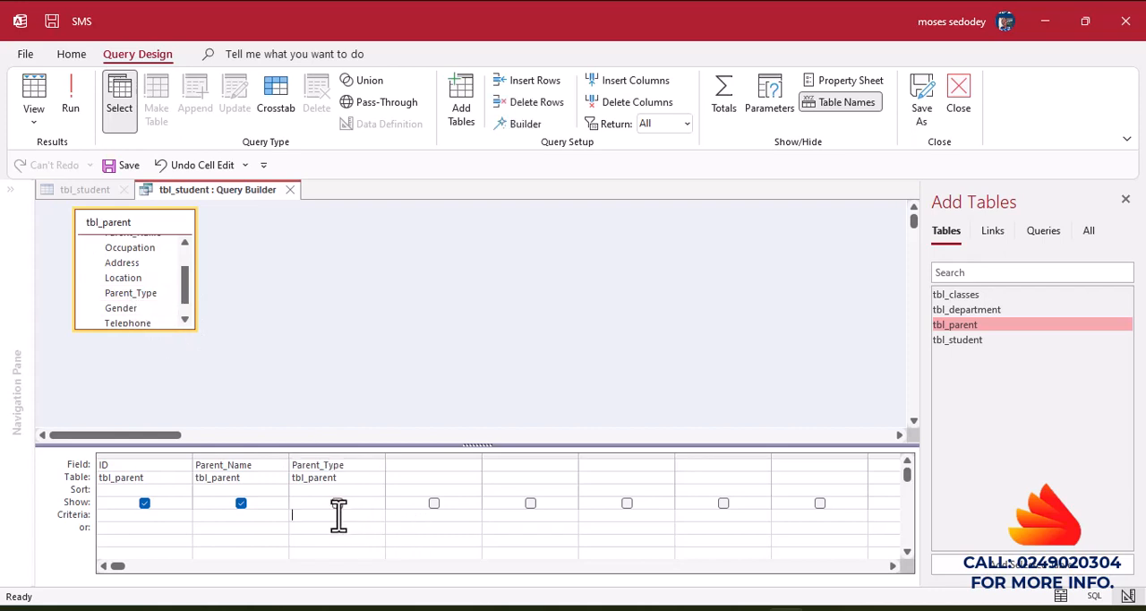
{"action": "type", "text": "\""}
{"action": "key", "text": "BackSpace"}
{"action": "type", "text": "Mother\""}
{"action": "left_click", "coordinate": [289, 191]}
{"action": "left_click", "coordinate": [506, 379]}
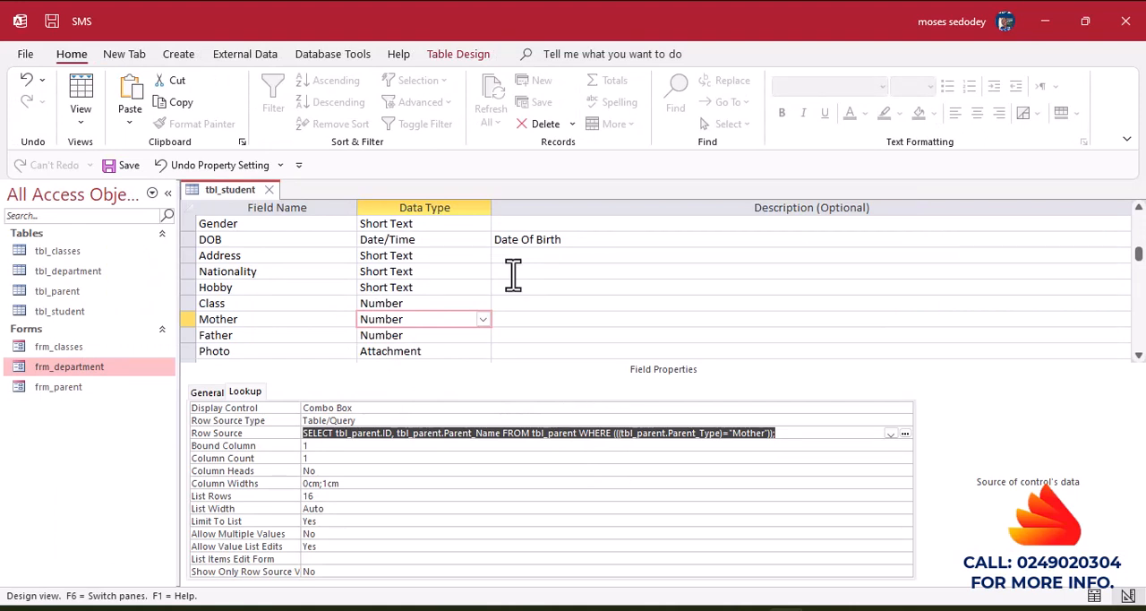
Set the Mother lookup's Column Count to 2 and Column Widths to 0cm;1cm, and save the table into Datasheet View.
{"action": "left_click", "coordinate": [319, 457]}
{"action": "type", "text": "2"}
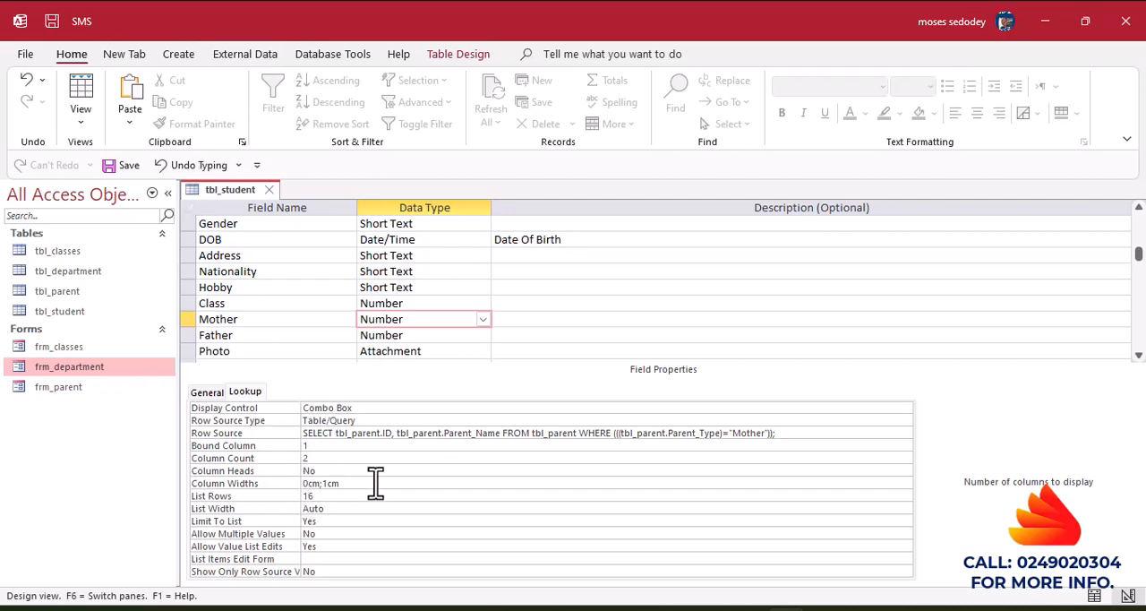
{"action": "left_click", "coordinate": [212, 482]}
{"action": "key", "text": "BackSpace"}
{"action": "type", "text": "0;1"}
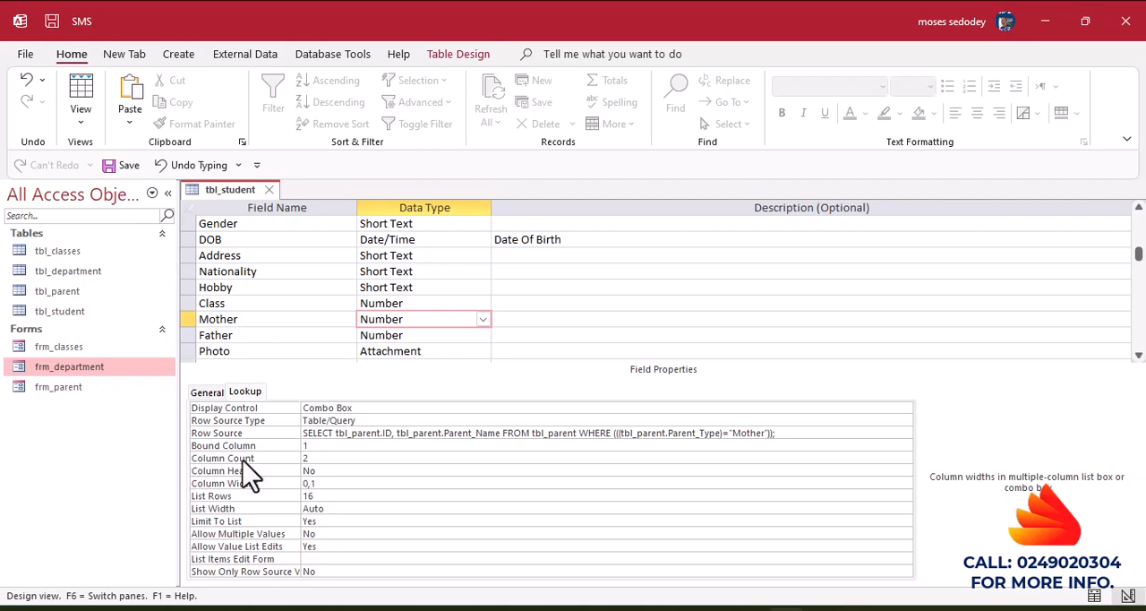
{"action": "left_click", "coordinate": [87, 90]}
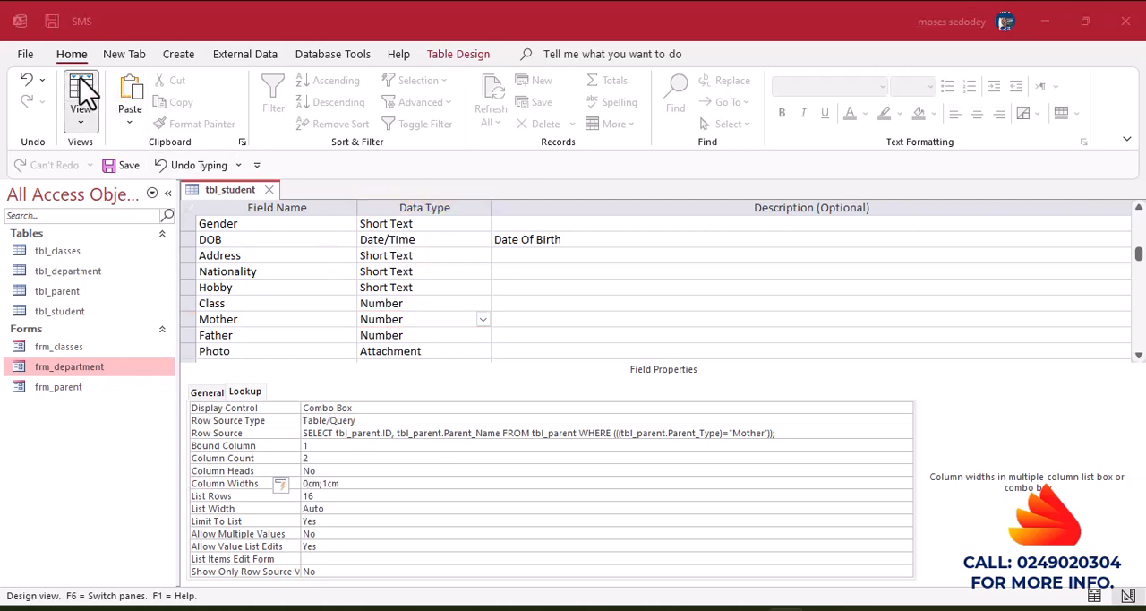
{"action": "left_click", "coordinate": [546, 364]}
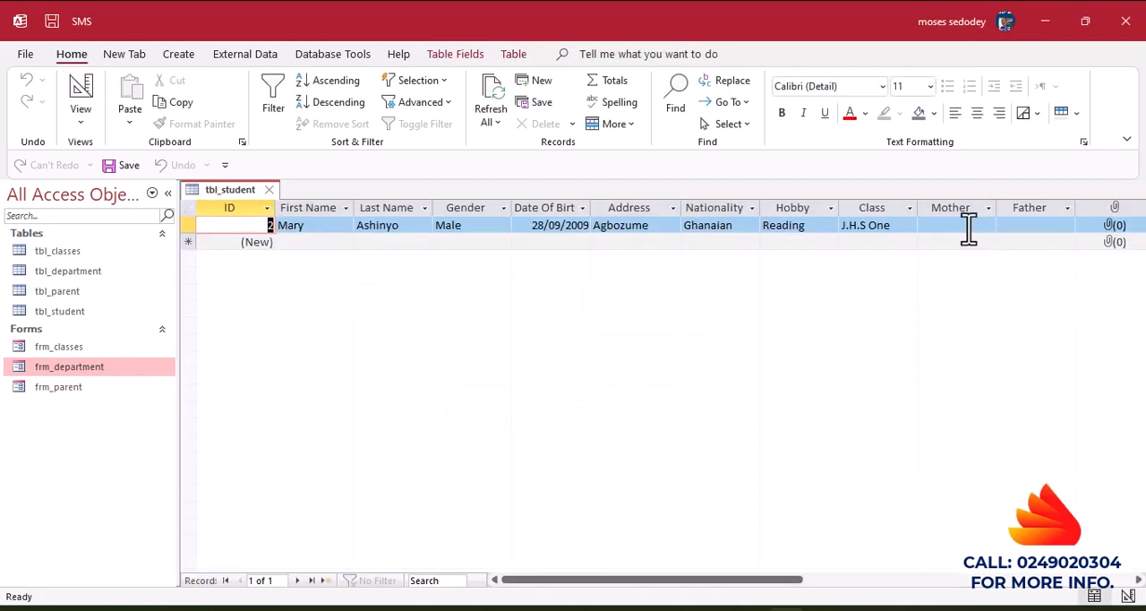
Check the student record's Mother lookup list and choose the first listed parent as Father.
{"action": "left_click", "coordinate": [967, 225]}
{"action": "left_click", "coordinate": [988, 225]}
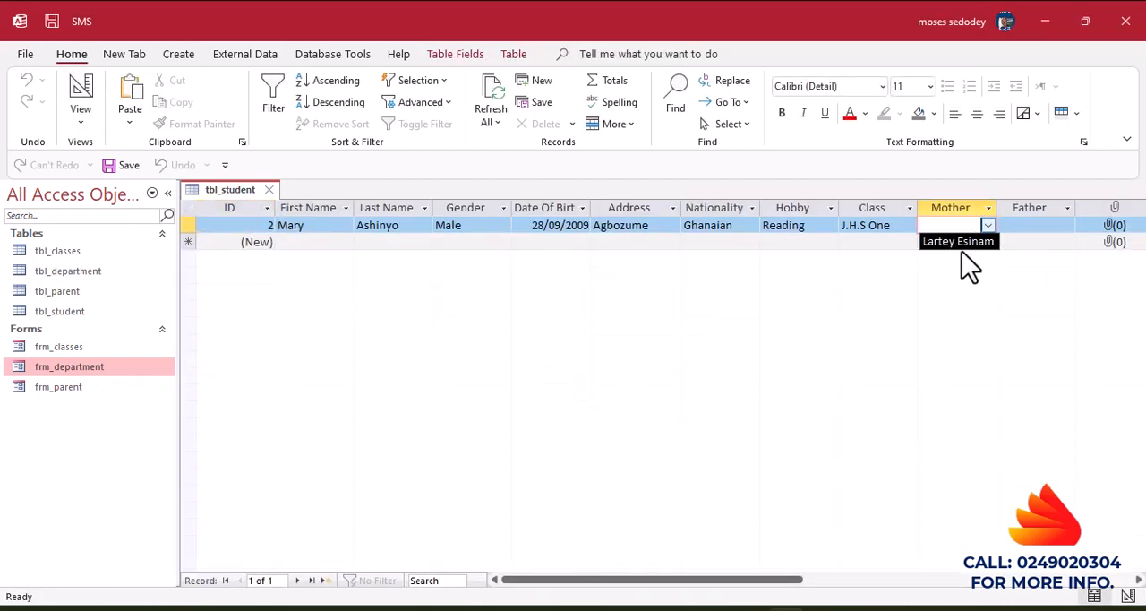
{"action": "left_click", "coordinate": [1026, 231]}
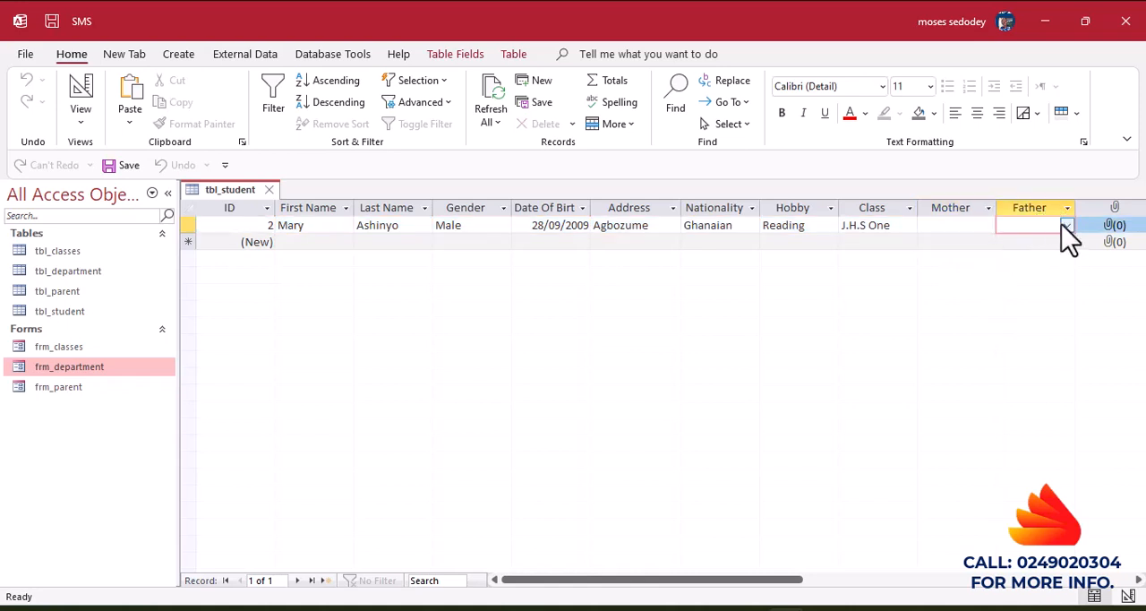
{"action": "left_click", "coordinate": [1066, 225]}
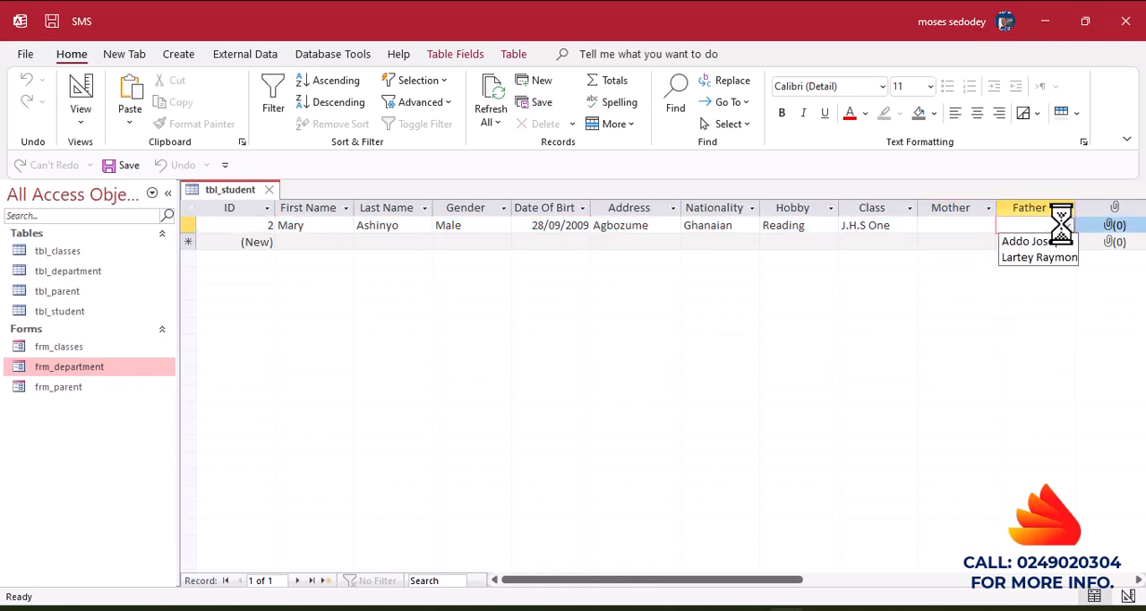
{"action": "left_click", "coordinate": [1008, 243]}
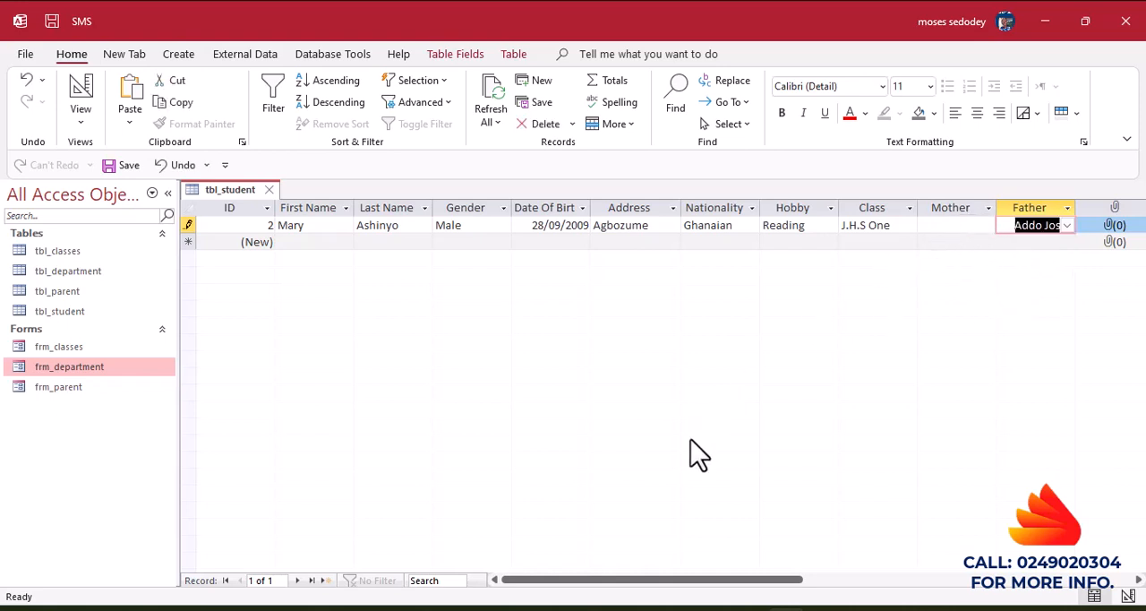
Widen the Father and Mother columns of the tbl_student datasheet to fit the parents' full names.
{"action": "left_click_drag", "start_coordinate": [639, 580], "coordinate": [797, 579]}
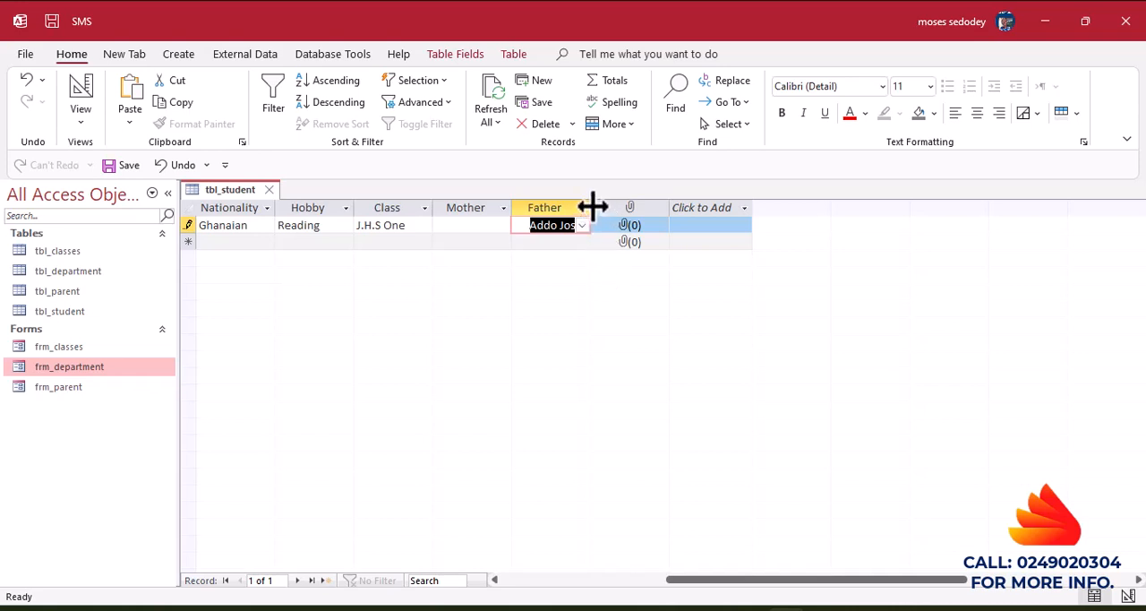
{"action": "left_click_drag", "start_coordinate": [591, 206], "coordinate": [626, 206]}
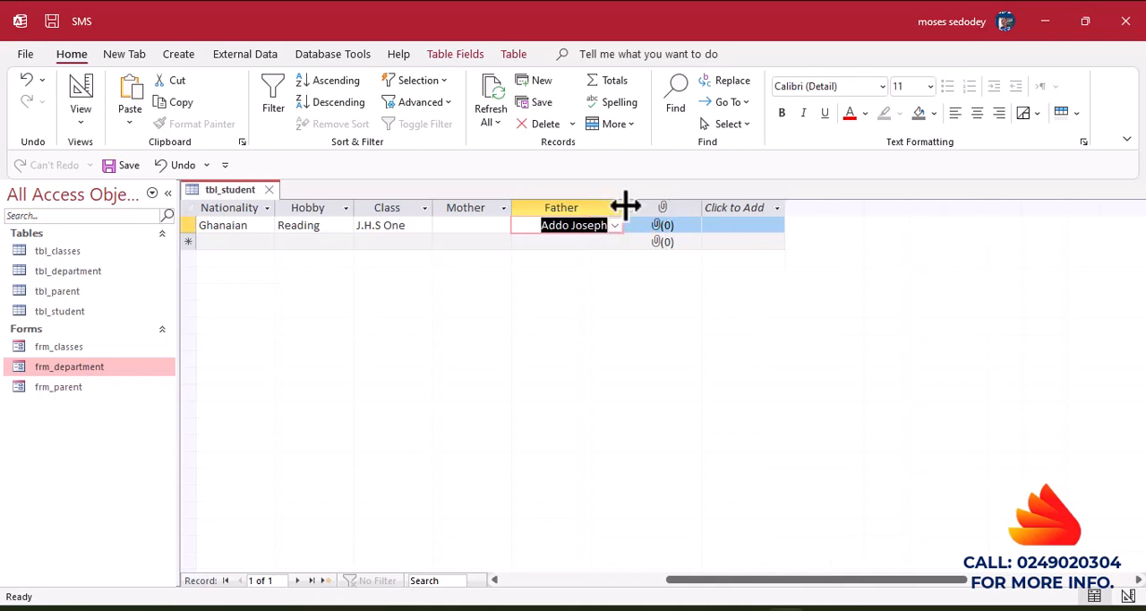
{"action": "left_click_drag", "start_coordinate": [511, 206], "coordinate": [496, 208]}
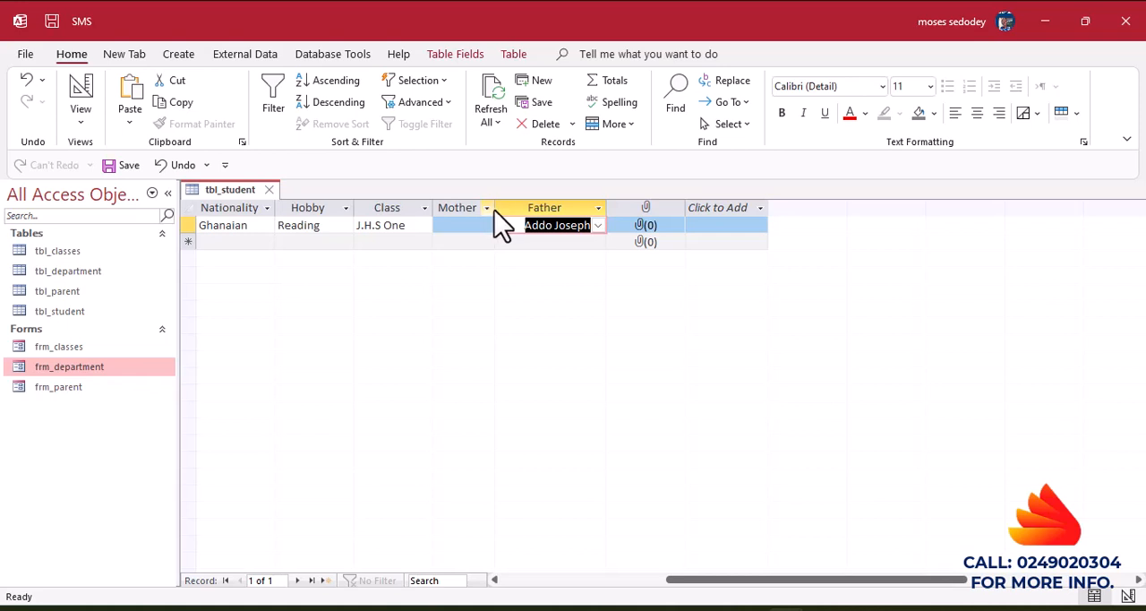
{"action": "left_click_drag", "start_coordinate": [494, 209], "coordinate": [519, 209]}
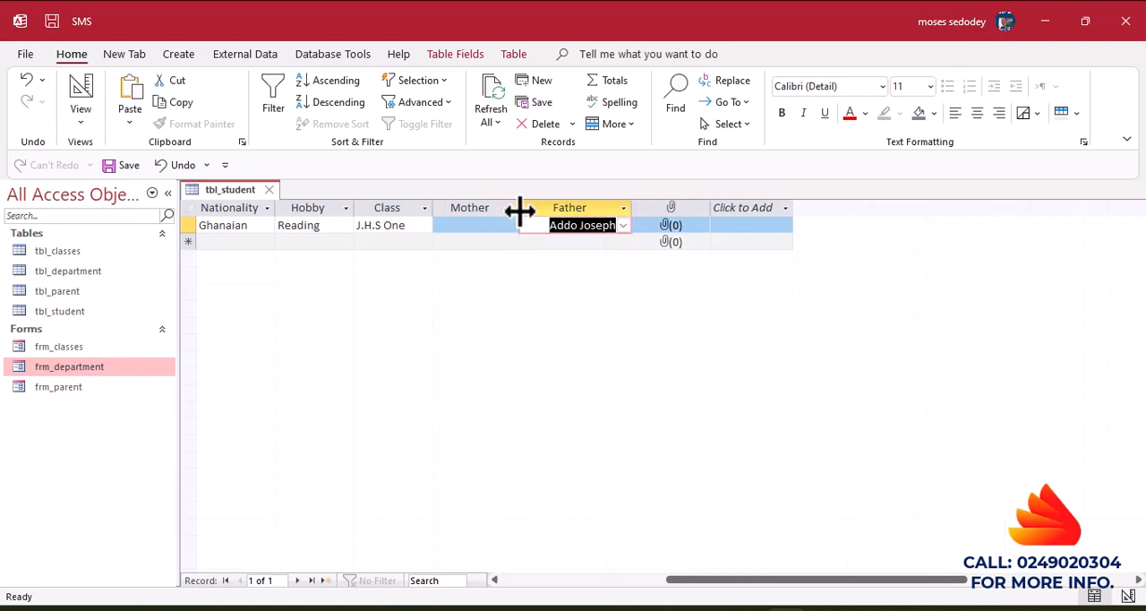